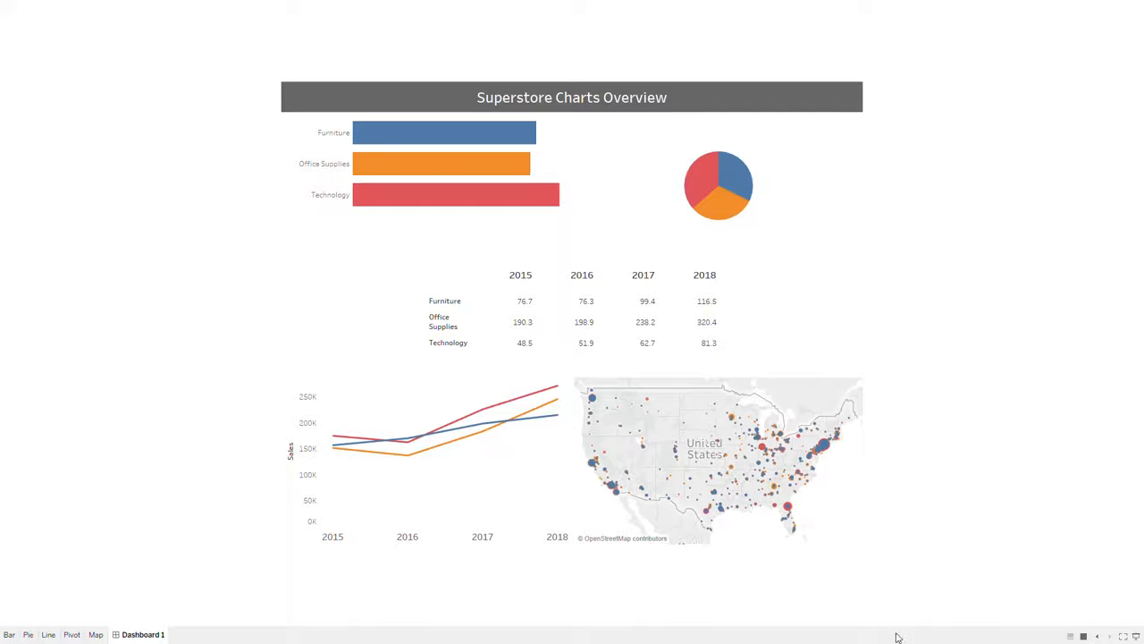
Exit the dashboard presentation, start a new Tableau 2018.1 session and maximize its window.
{"action": "key", "text": "Escape"}
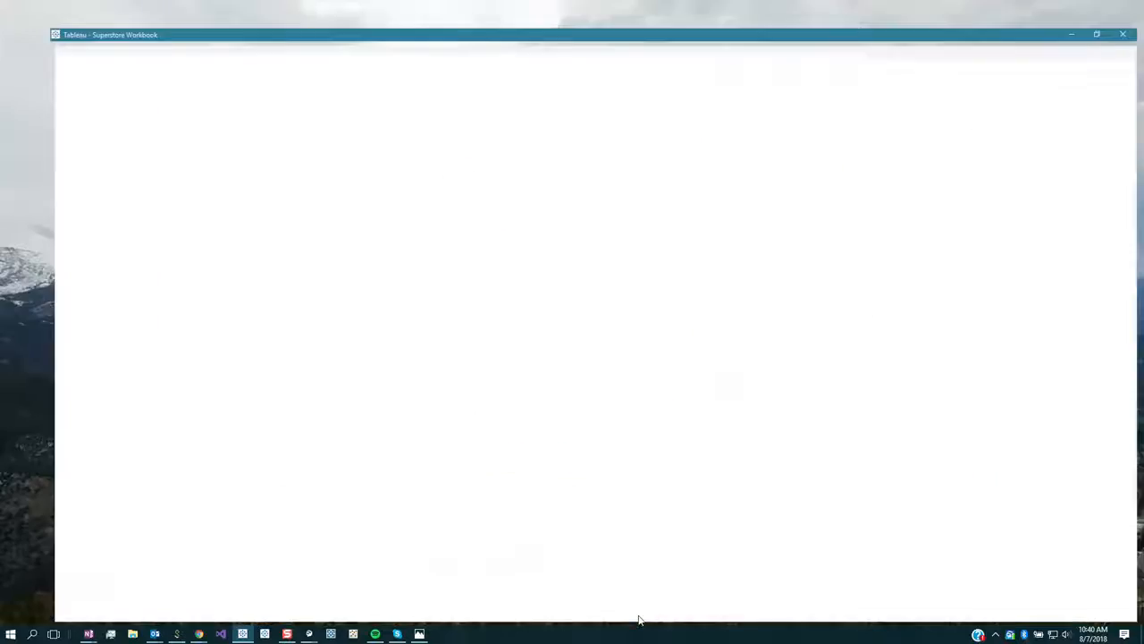
{"action": "left_click", "coordinate": [241, 632]}
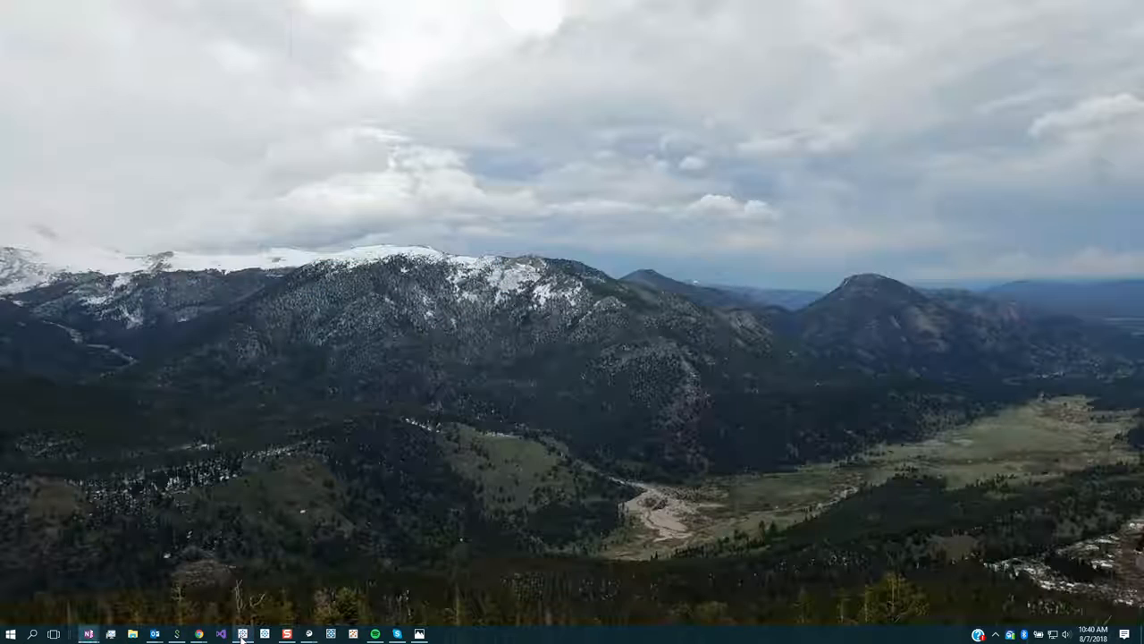
{"action": "right_click", "coordinate": [241, 633]}
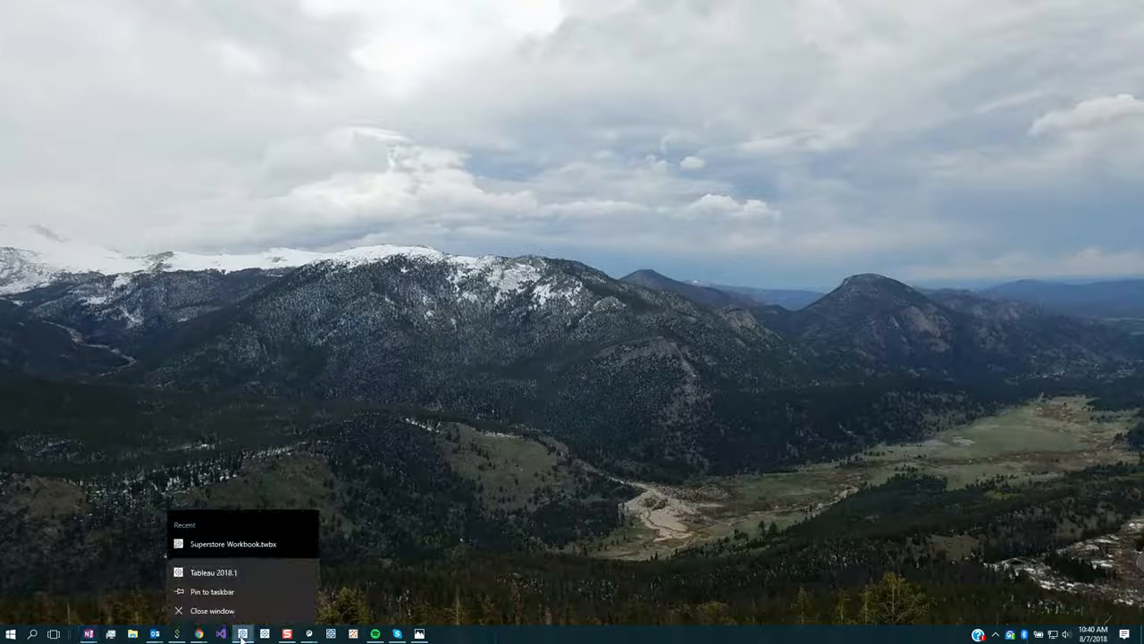
{"action": "left_click", "coordinate": [243, 572]}
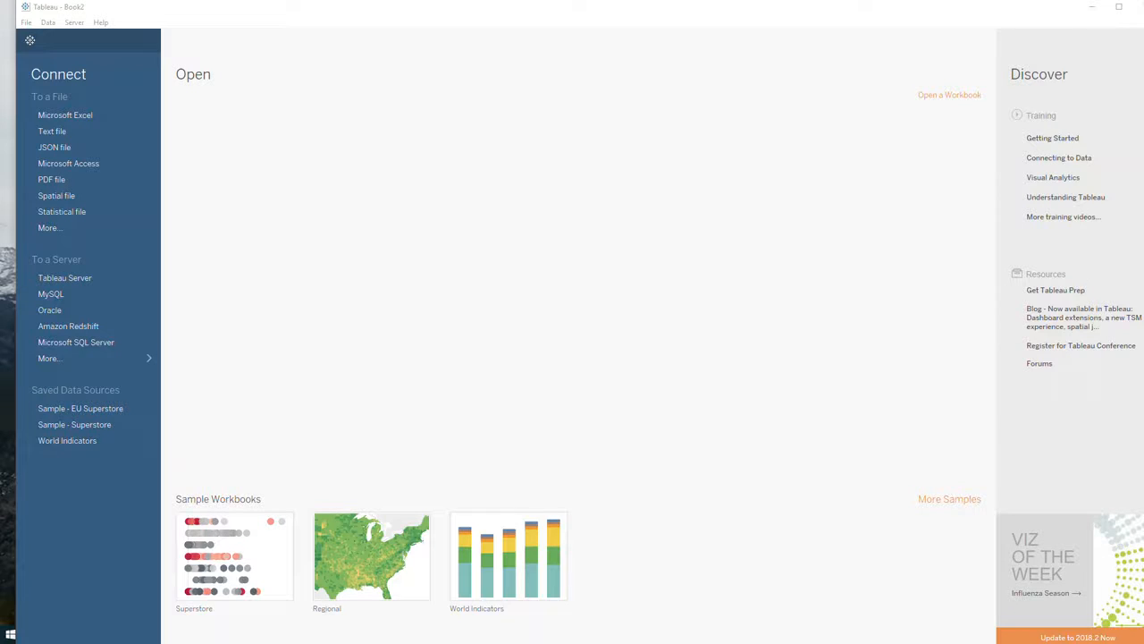
{"action": "double_click", "coordinate": [345, 12]}
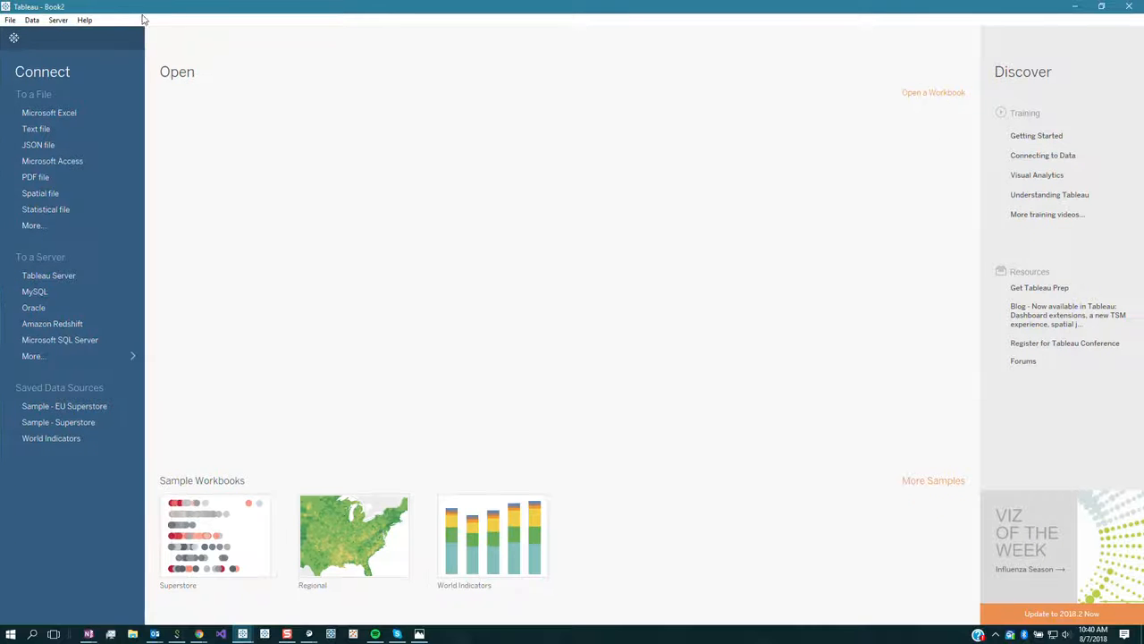
Connect to the Excel file Sample - Superstore.xls and add the Orders sheet to the data source.
{"action": "left_click", "coordinate": [39, 114]}
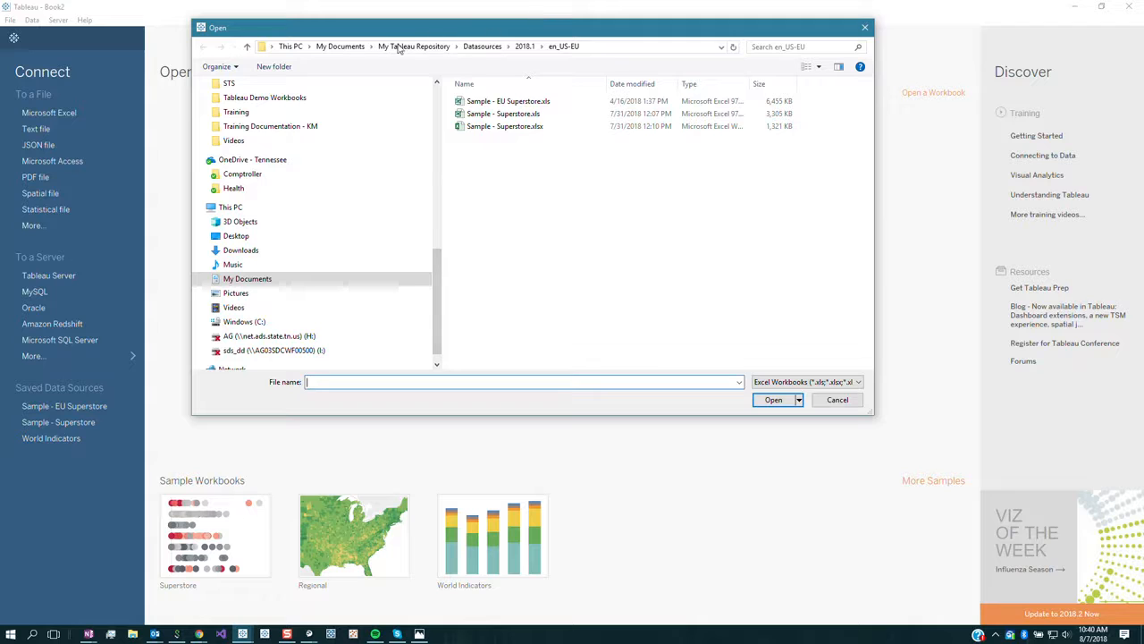
{"action": "left_click", "coordinate": [506, 114]}
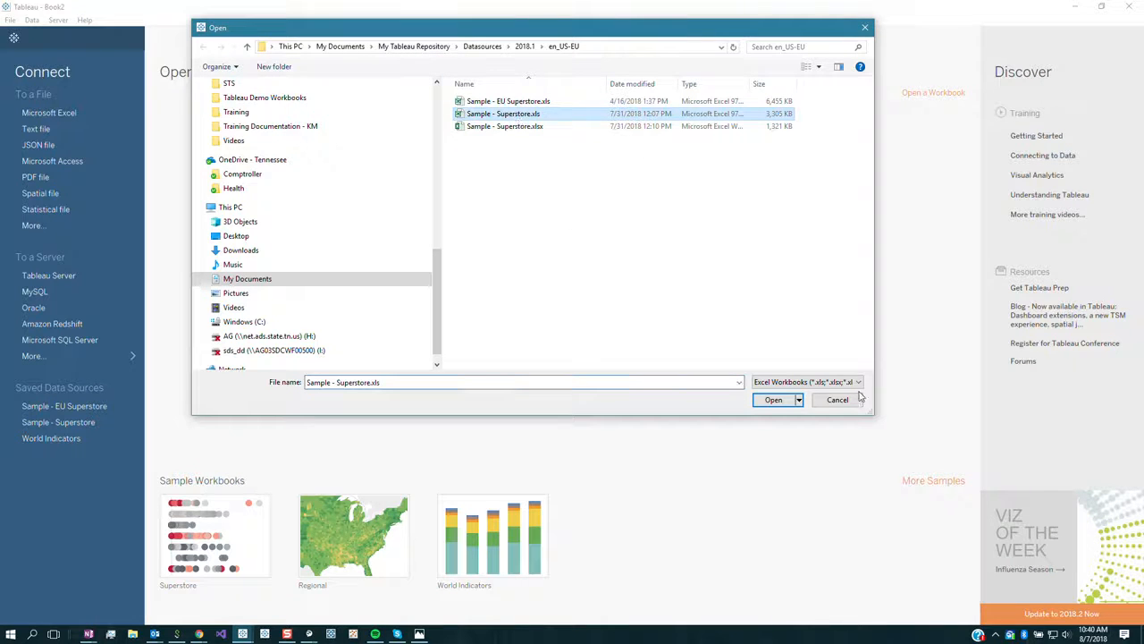
{"action": "left_click", "coordinate": [771, 401]}
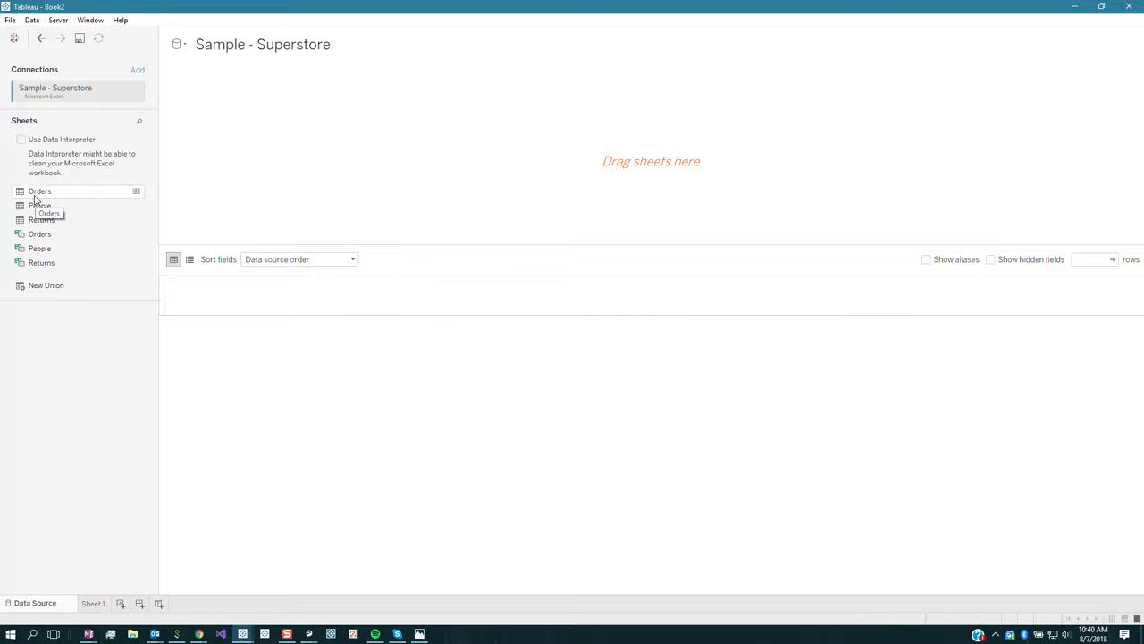
{"action": "left_click_drag", "start_coordinate": [35, 197], "coordinate": [300, 204]}
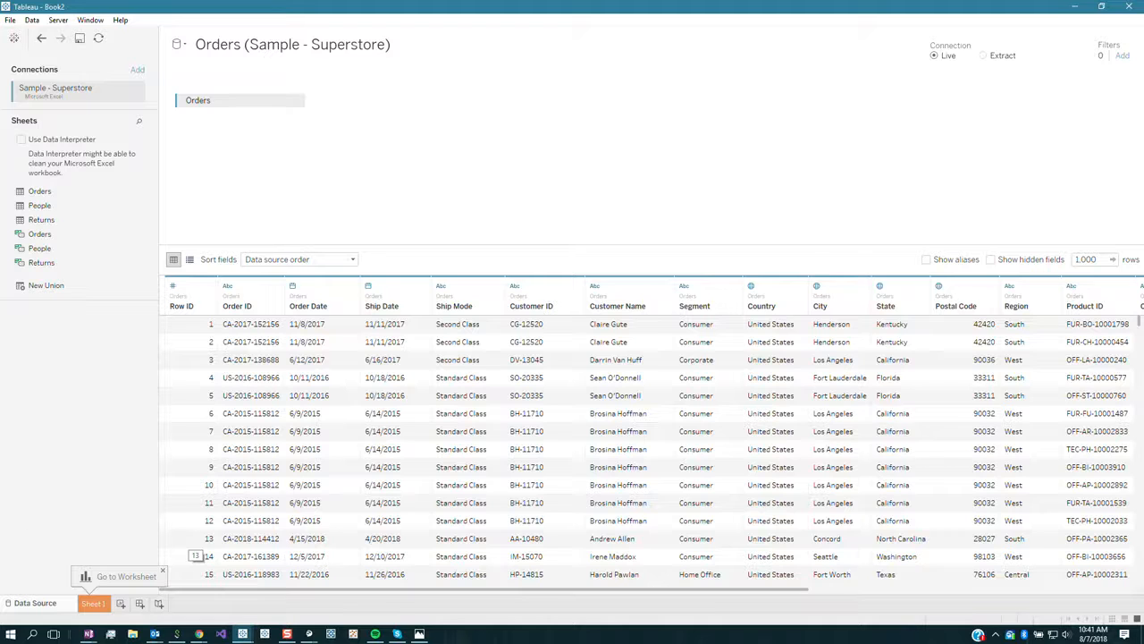
Build a horizontal bar chart on Sheet 1 with Category on Rows and SUM(Sales) on Columns.
{"action": "left_click", "coordinate": [101, 605]}
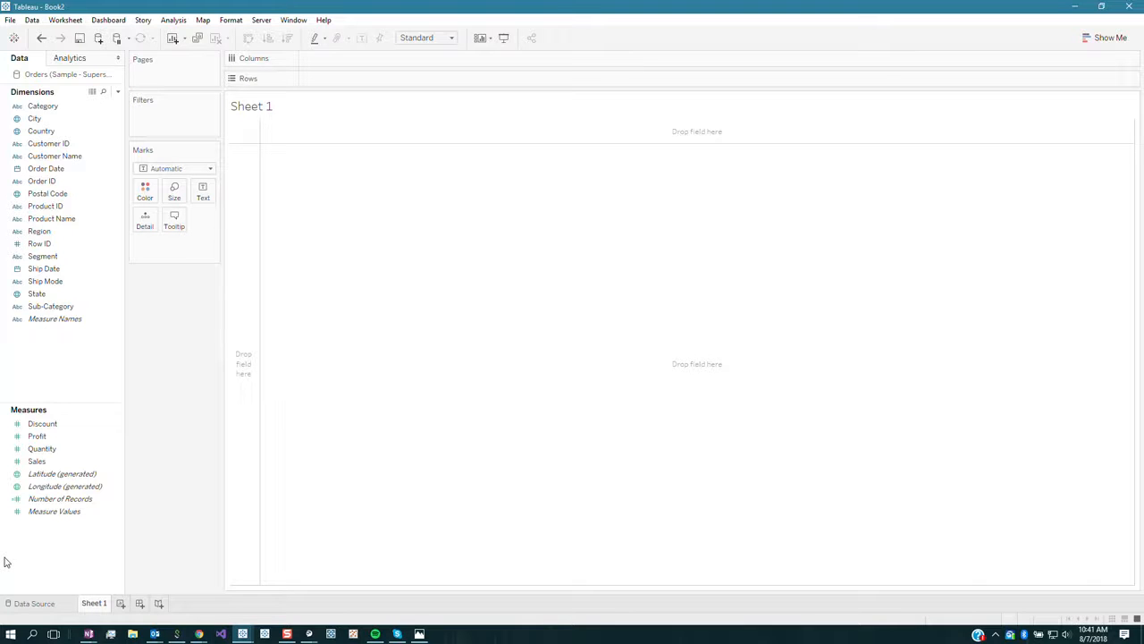
{"action": "left_click", "coordinate": [102, 309]}
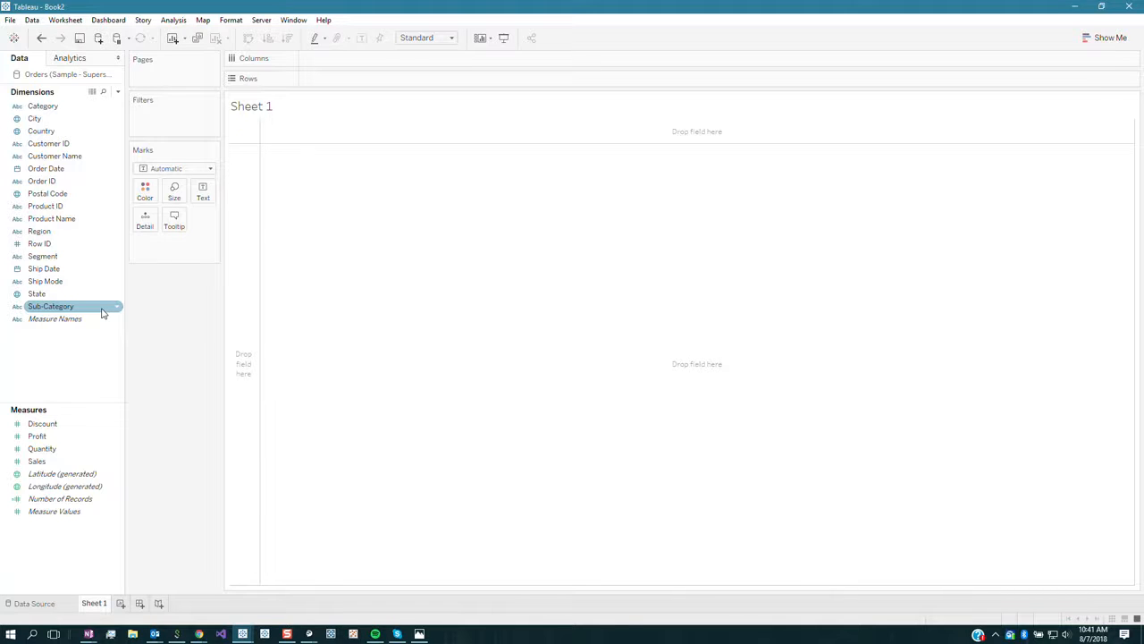
{"action": "double_click", "coordinate": [64, 111]}
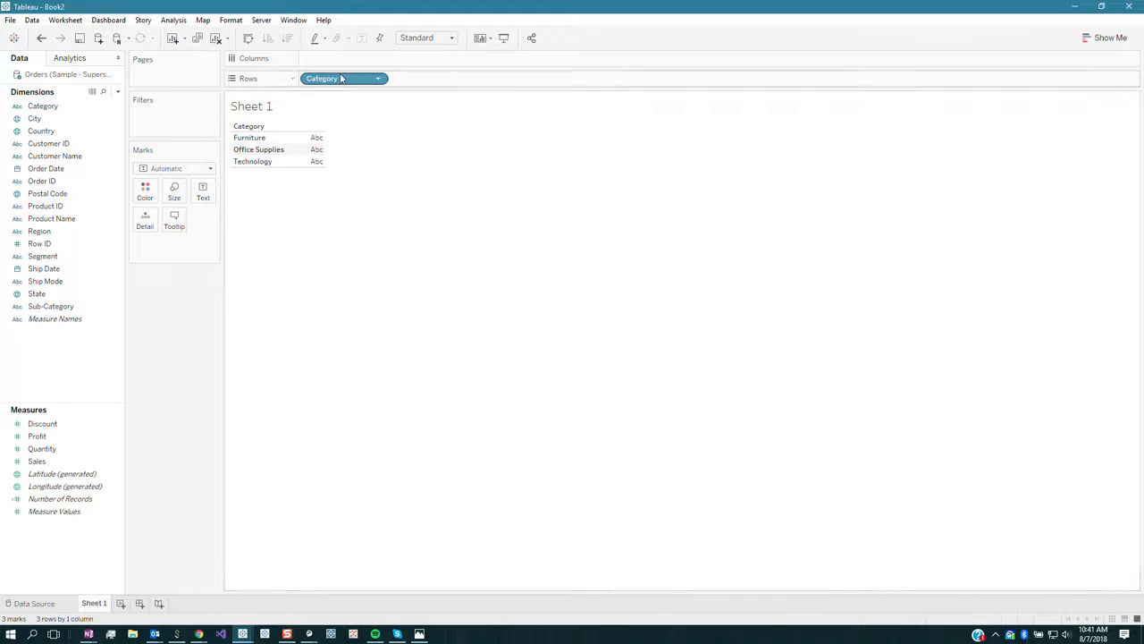
{"action": "mouse_move", "coordinate": [345, 78]}
{"action": "left_mouse_down"}
{"action": "mouse_move", "coordinate": [353, 59]}
{"action": "mouse_move", "coordinate": [347, 81]}
{"action": "left_mouse_up"}
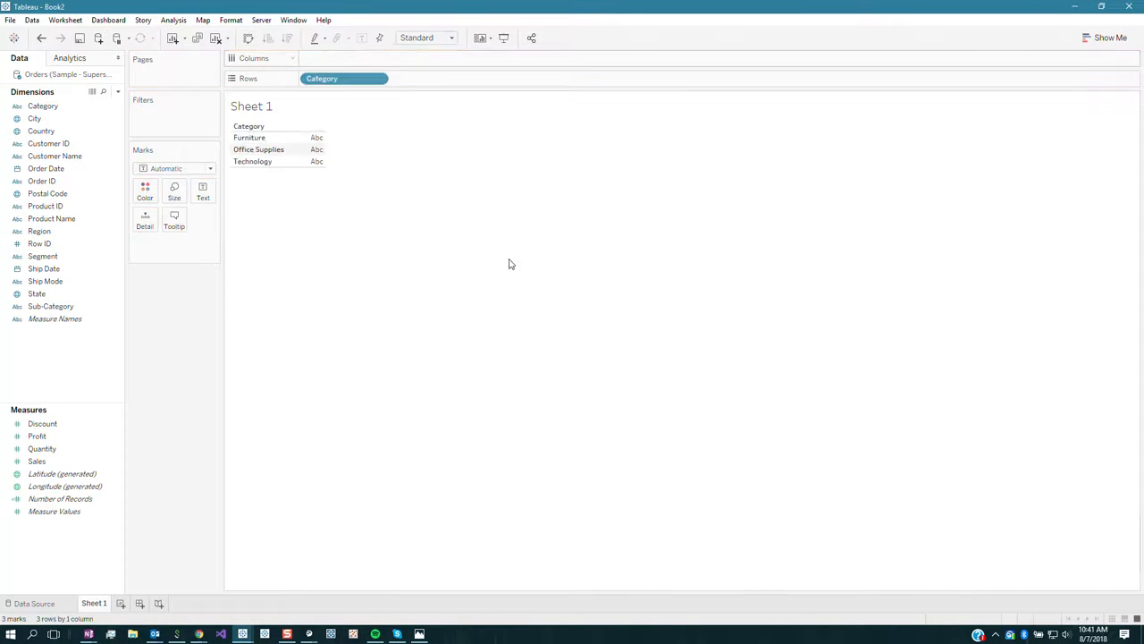
{"action": "double_click", "coordinate": [38, 463]}
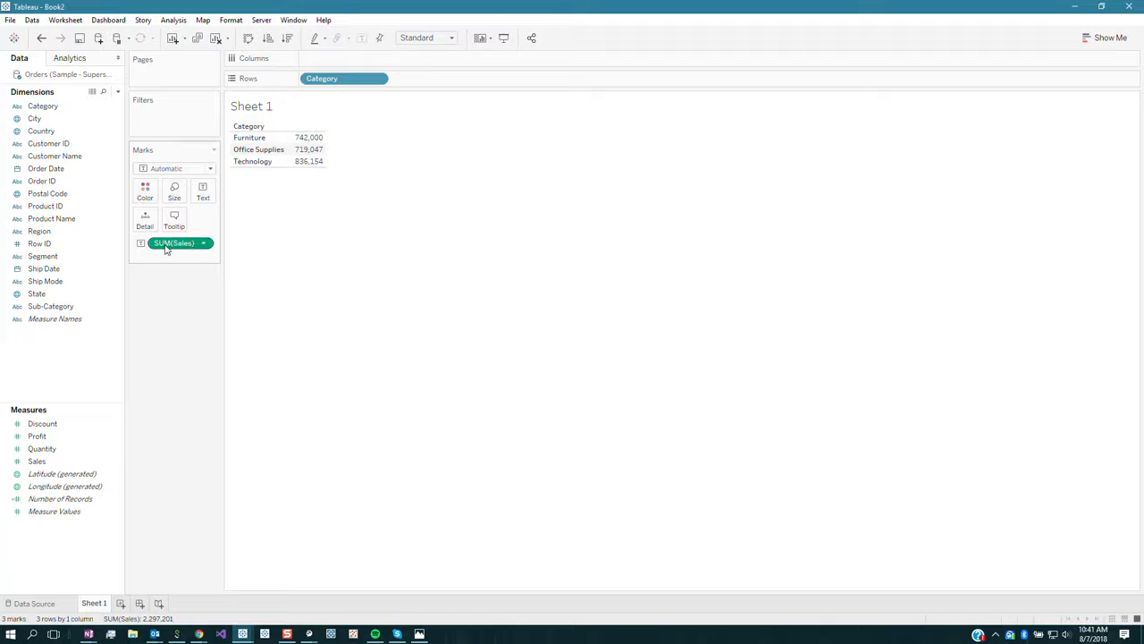
{"action": "left_click_drag", "start_coordinate": [166, 250], "coordinate": [370, 59]}
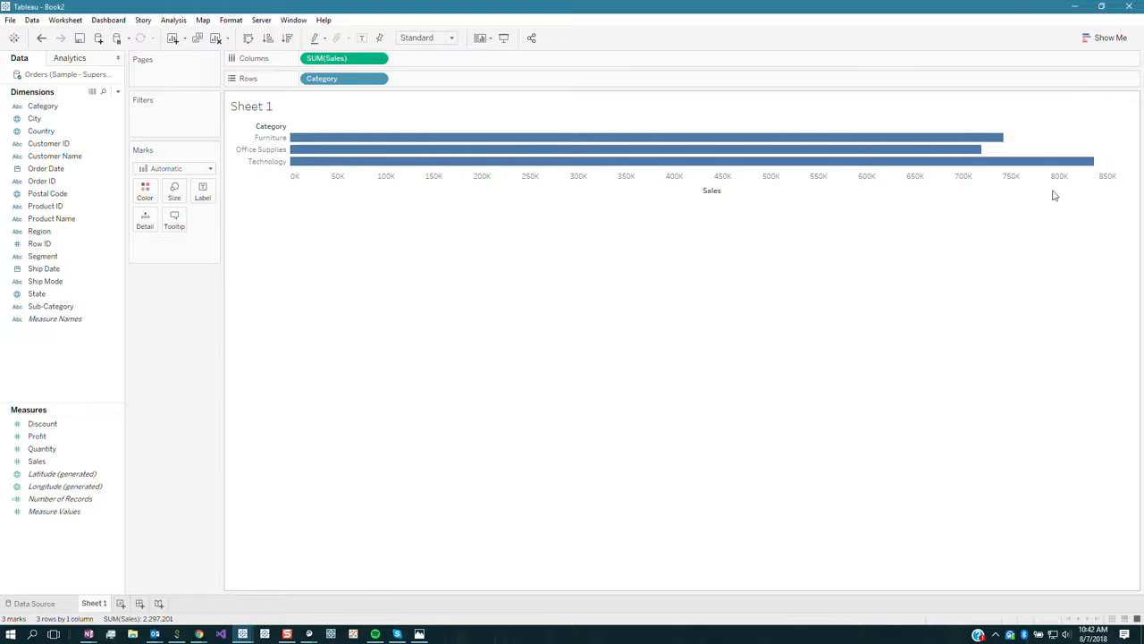
Label the category bars with their SUM(Sales) values.
{"action": "mouse_move", "coordinate": [993, 138]}
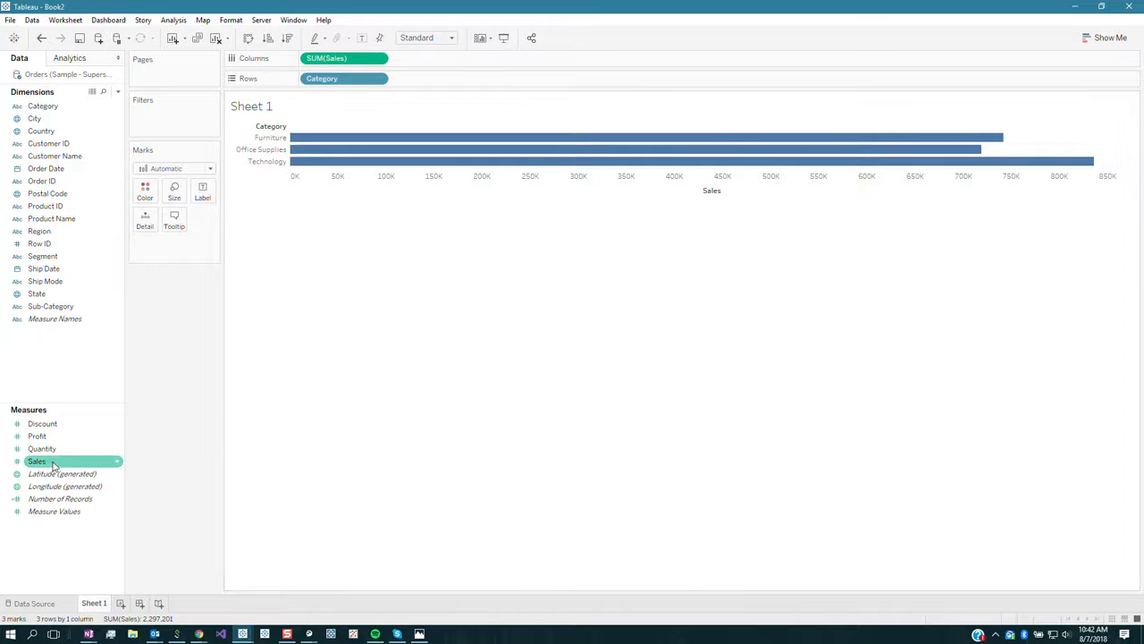
{"action": "left_click", "coordinate": [362, 40]}
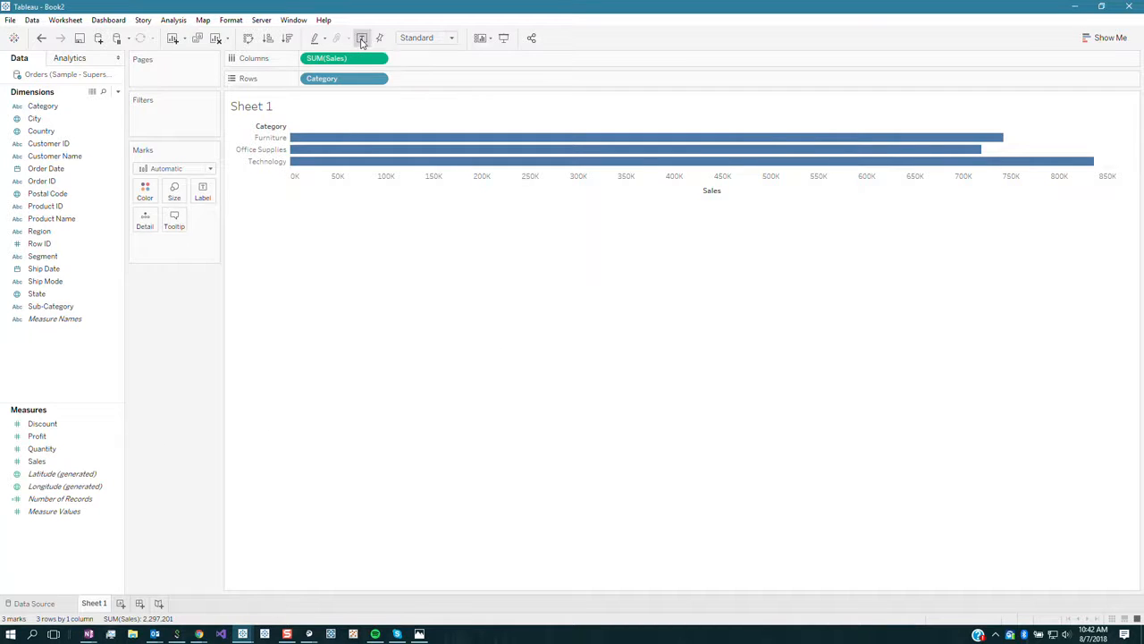
{"action": "left_click", "coordinate": [362, 40]}
{"action": "left_click", "coordinate": [37, 437]}
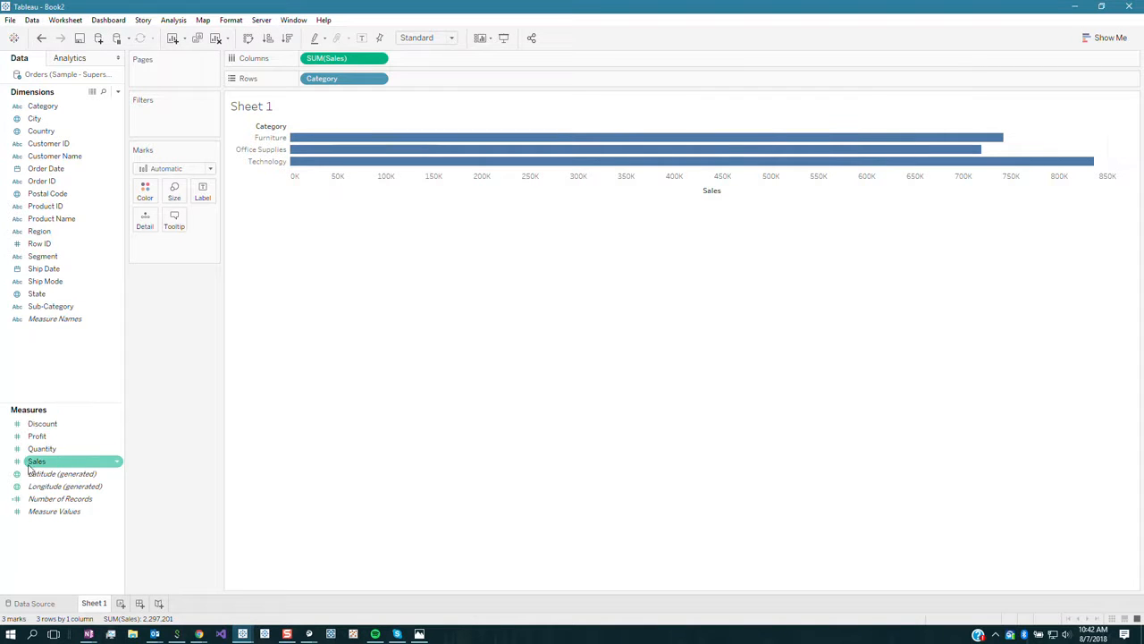
{"action": "left_click_drag", "start_coordinate": [36, 461], "coordinate": [208, 205]}
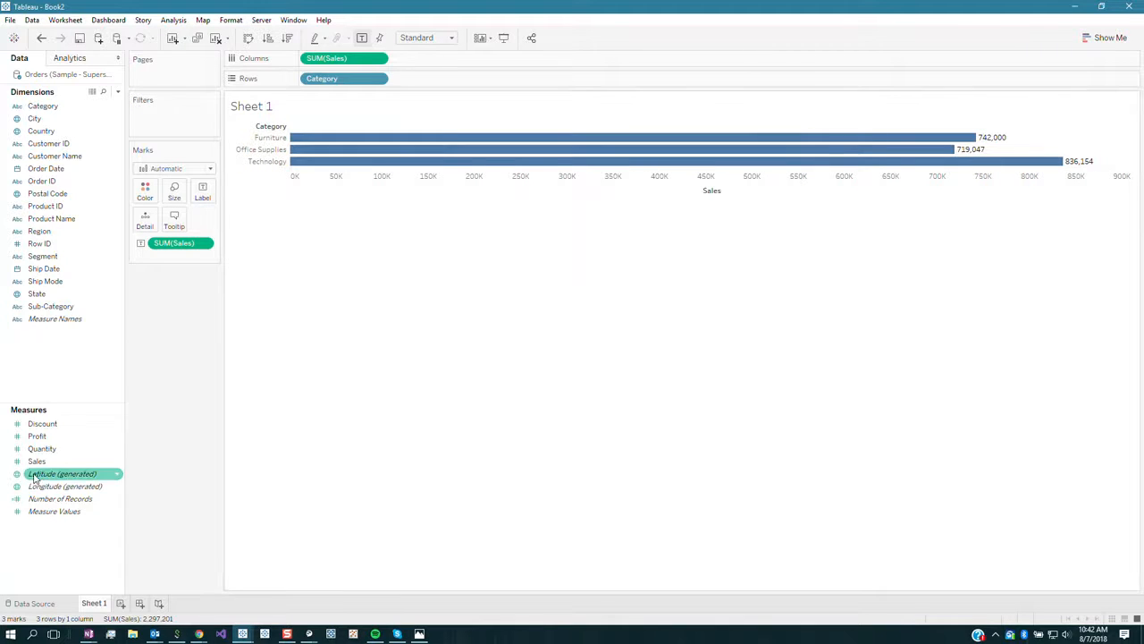
{"action": "left_click_drag", "start_coordinate": [38, 465], "coordinate": [605, 154]}
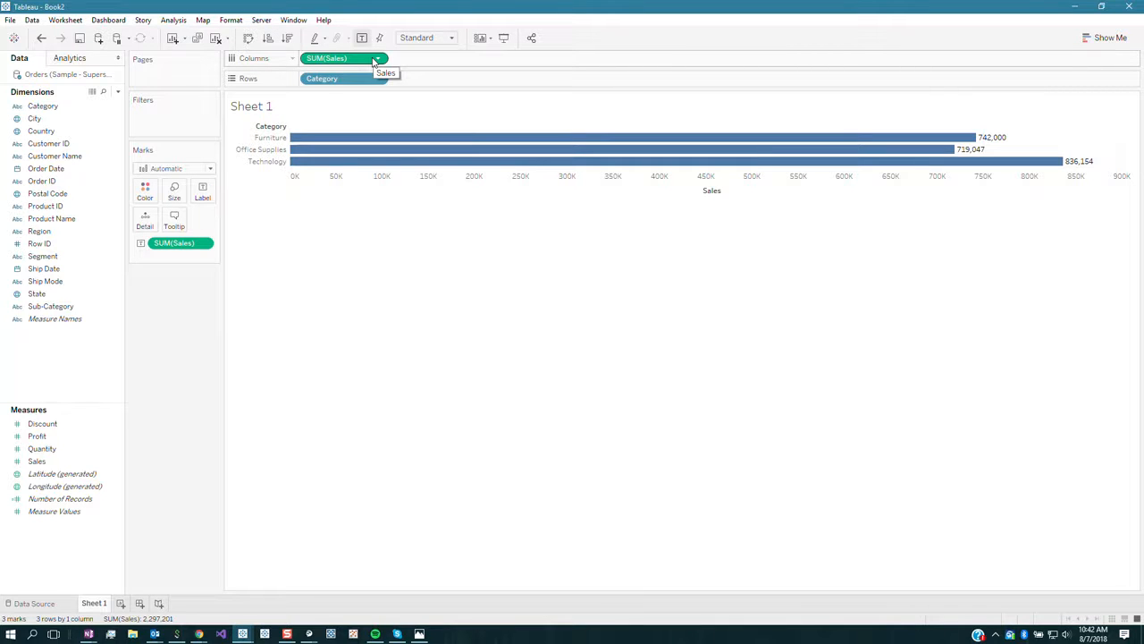
Set the default number format of the Sales measure to Currency (Standard).
{"action": "right_click", "coordinate": [100, 466]}
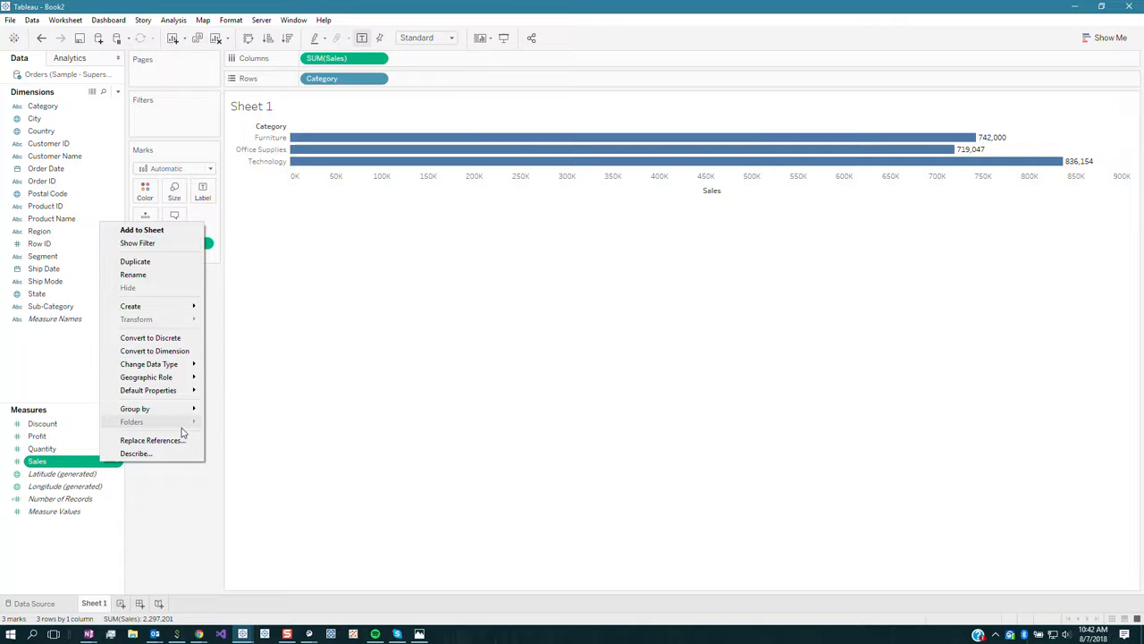
{"action": "mouse_move", "coordinate": [183, 391]}
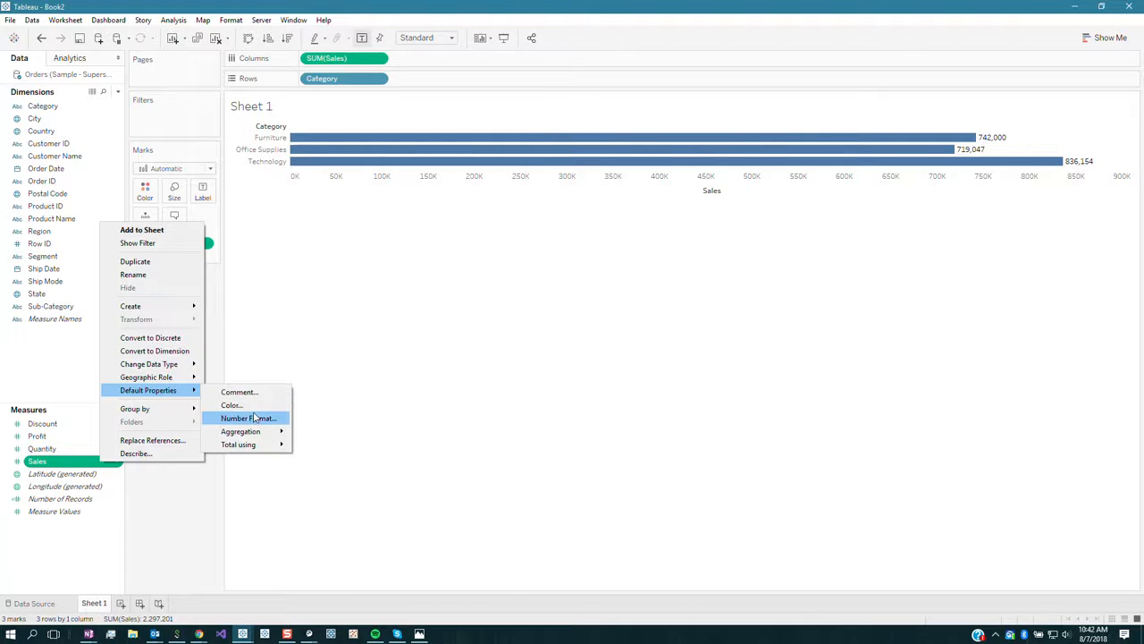
{"action": "left_click", "coordinate": [254, 418]}
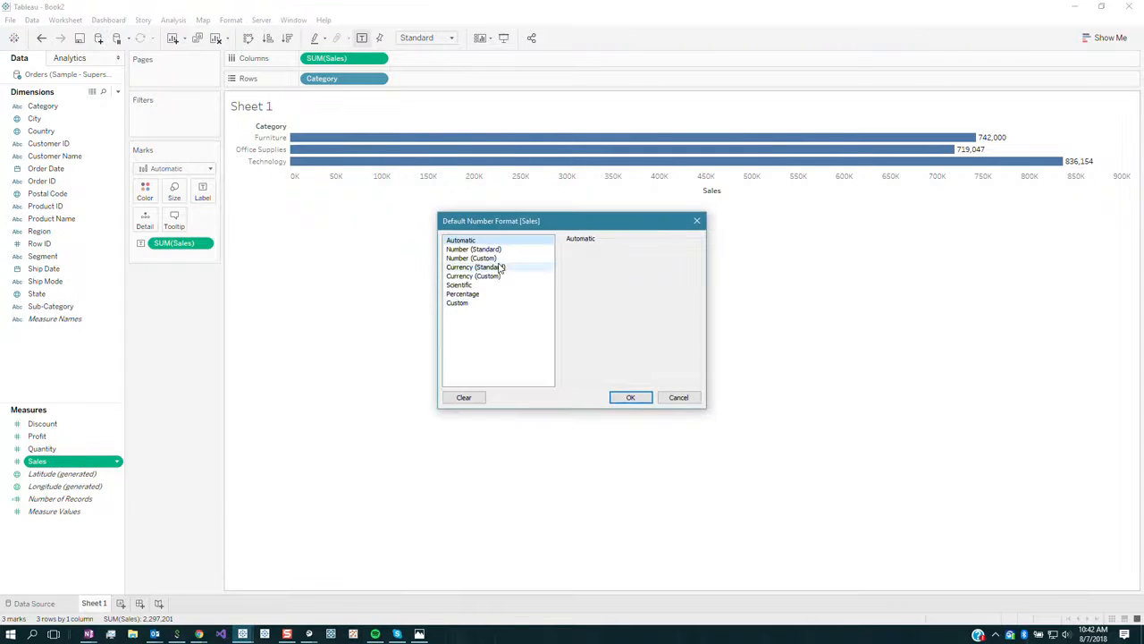
{"action": "left_click", "coordinate": [500, 268]}
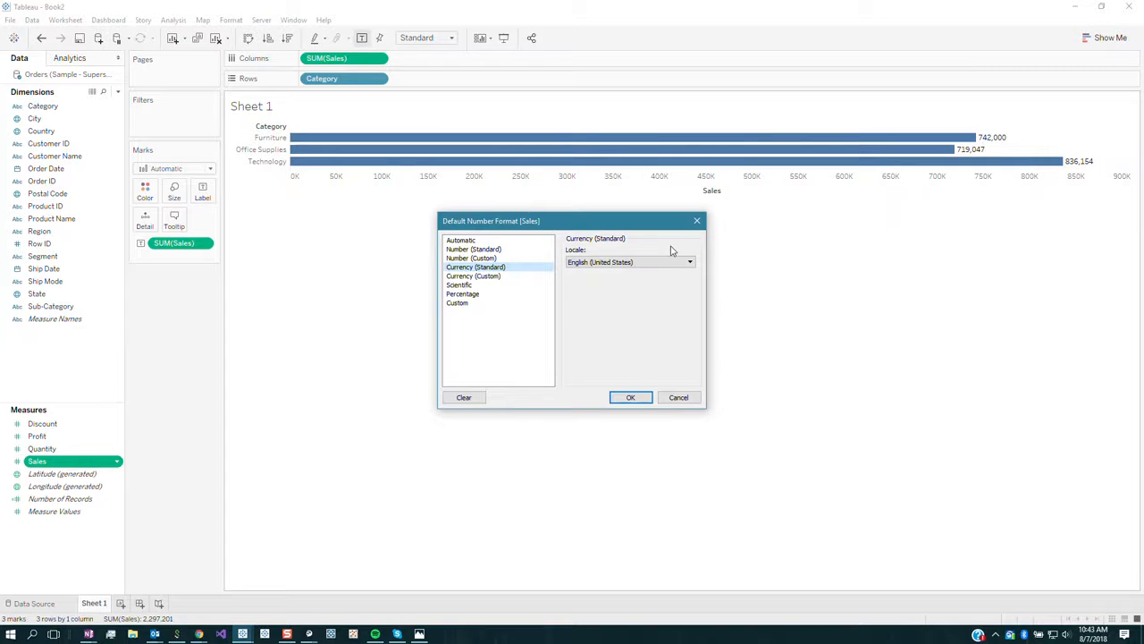
{"action": "left_click", "coordinate": [632, 397]}
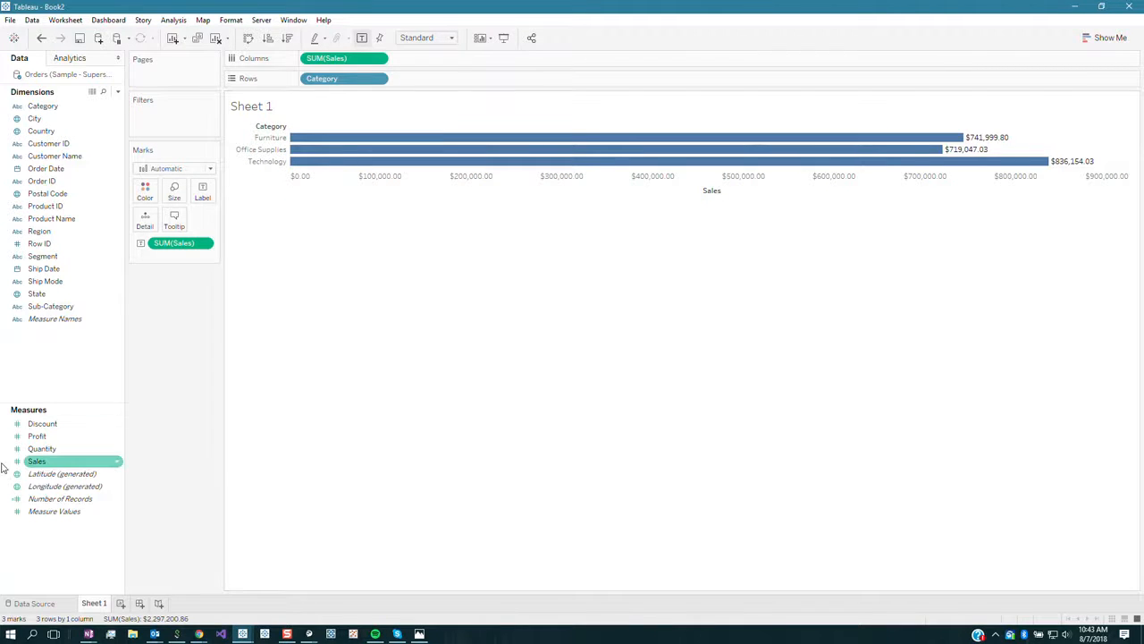
Change the default number format of Sales to Currency (Custom) with 0 decimal places.
{"action": "left_click", "coordinate": [40, 463]}
{"action": "right_click", "coordinate": [43, 467]}
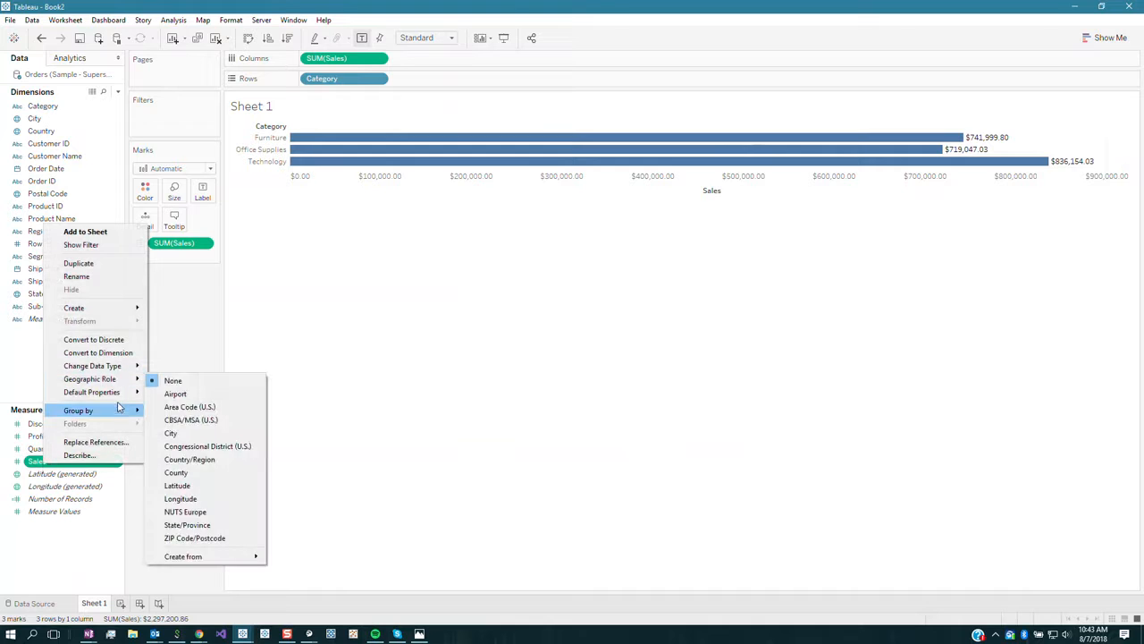
{"action": "mouse_move", "coordinate": [119, 397]}
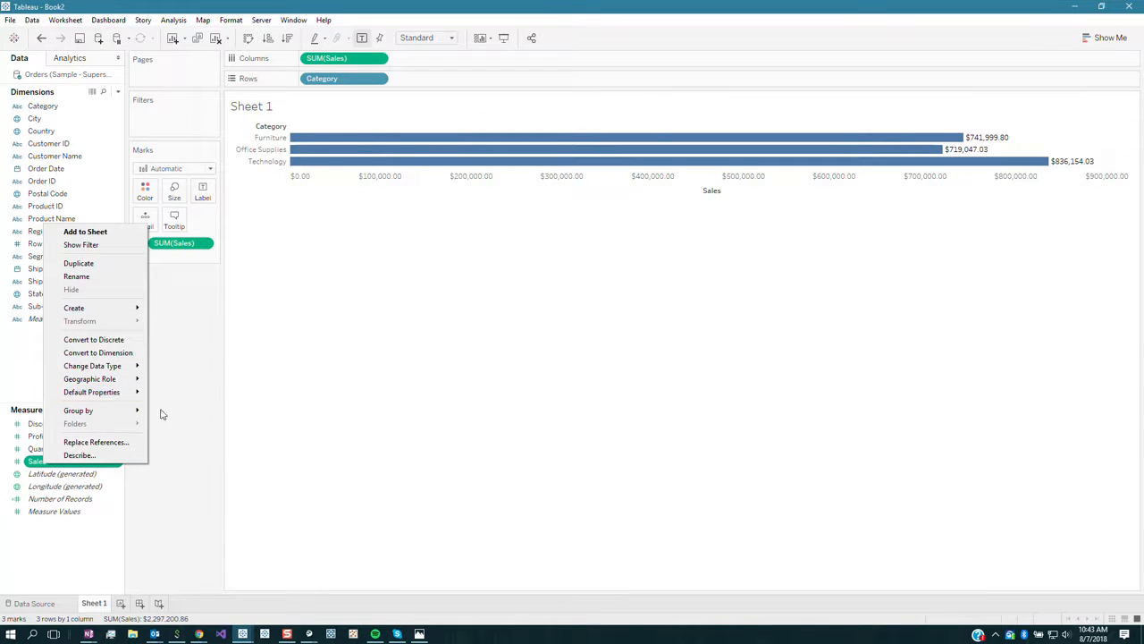
{"action": "mouse_move", "coordinate": [125, 393]}
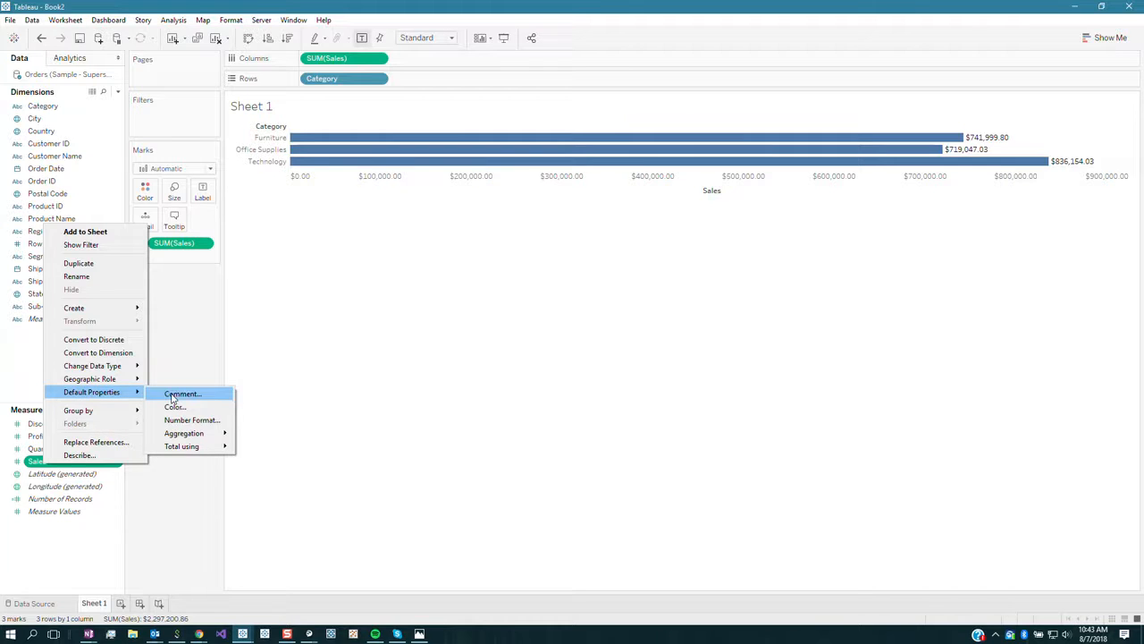
{"action": "left_click", "coordinate": [230, 420]}
{"action": "left_click", "coordinate": [497, 276]}
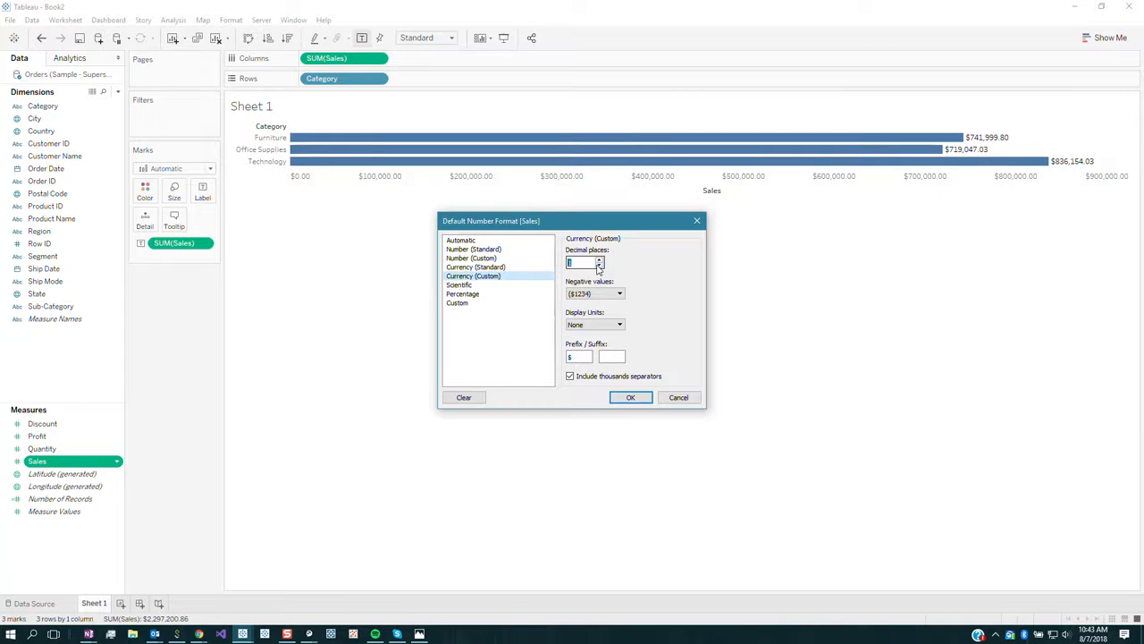
{"action": "left_click", "coordinate": [633, 396]}
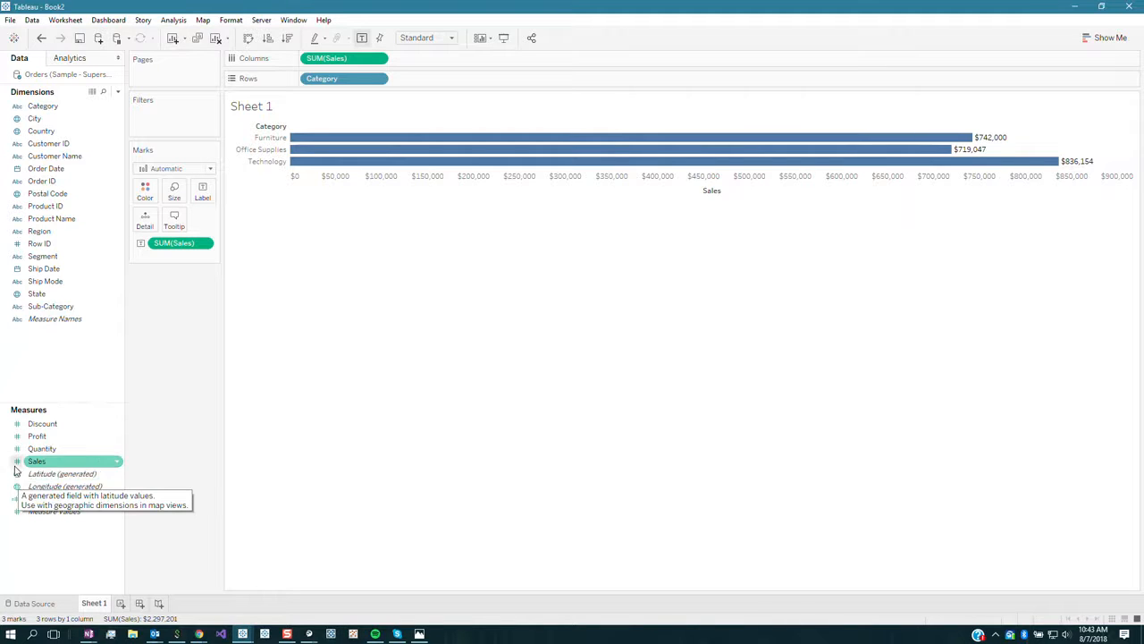
Set the display units of the Sales default currency format to Thousands (K).
{"action": "right_click", "coordinate": [56, 461]}
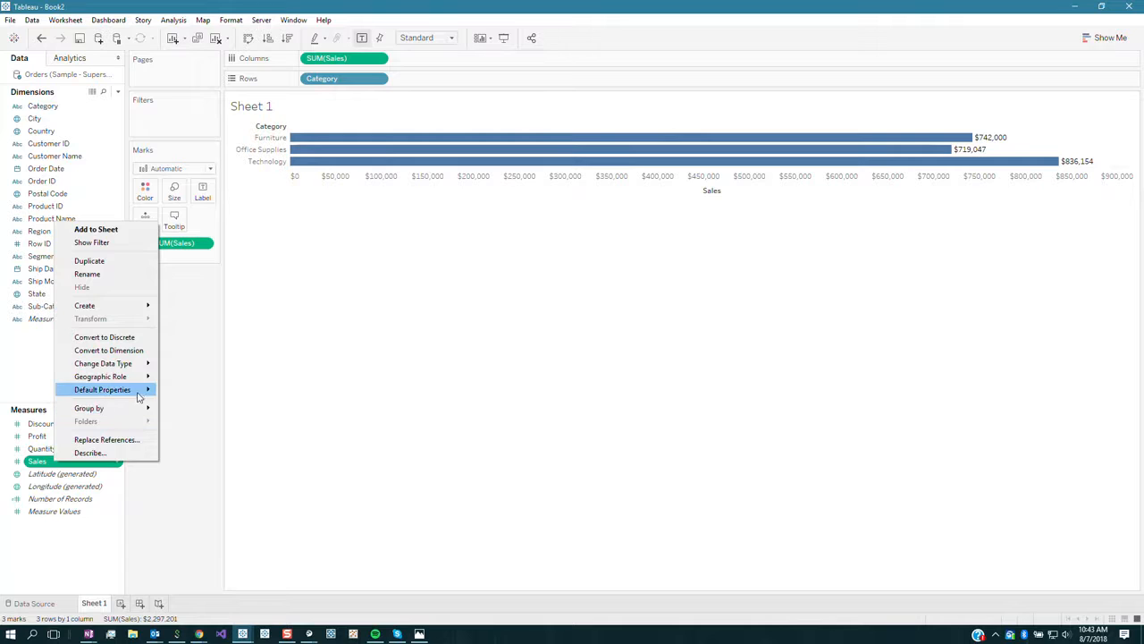
{"action": "mouse_move", "coordinate": [138, 392]}
{"action": "left_click", "coordinate": [208, 422]}
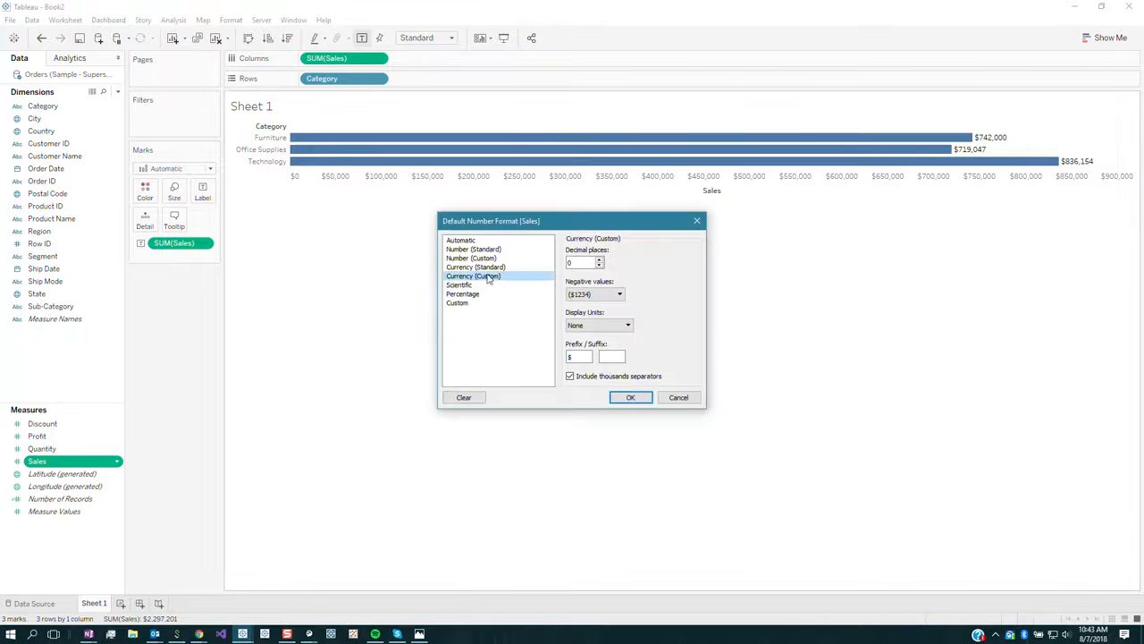
{"action": "left_click", "coordinate": [600, 327]}
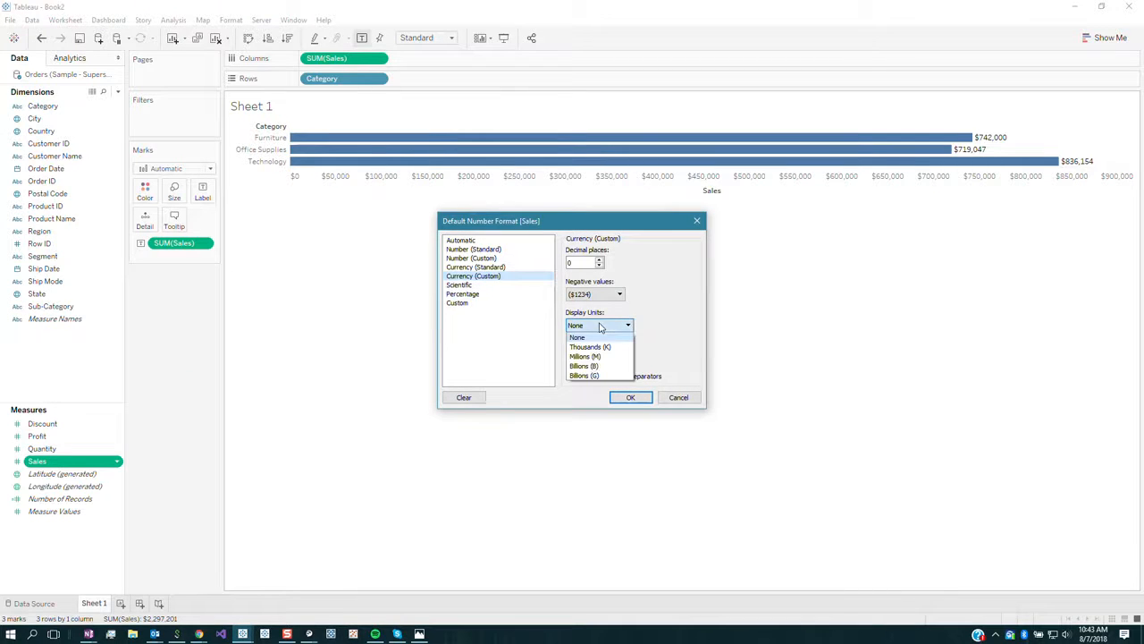
{"action": "left_click", "coordinate": [592, 347]}
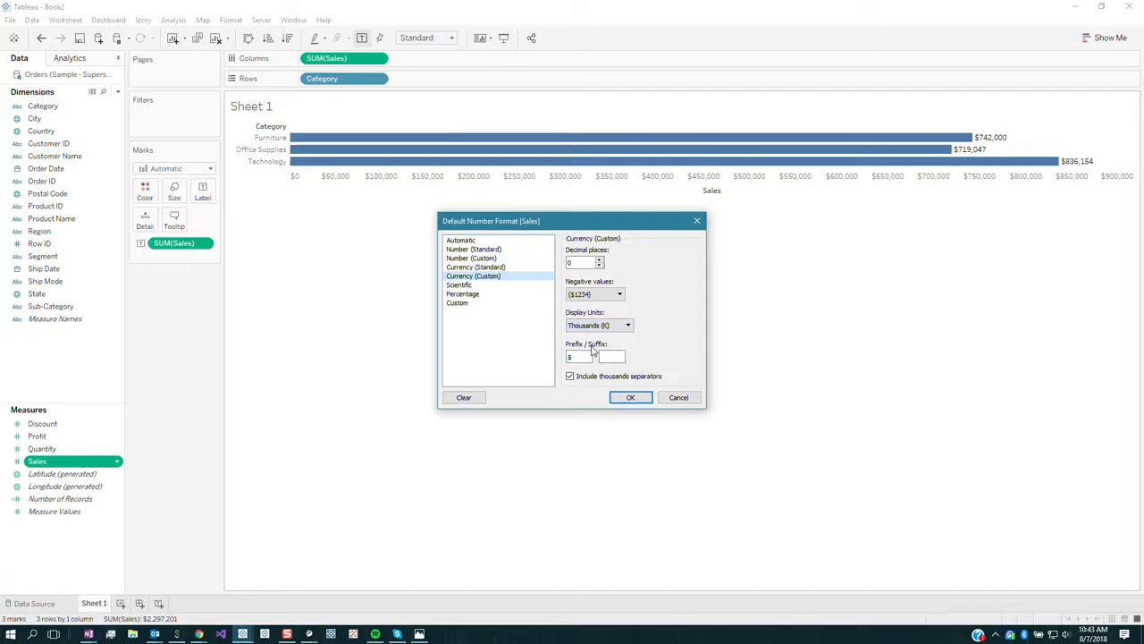
{"action": "left_click", "coordinate": [629, 397]}
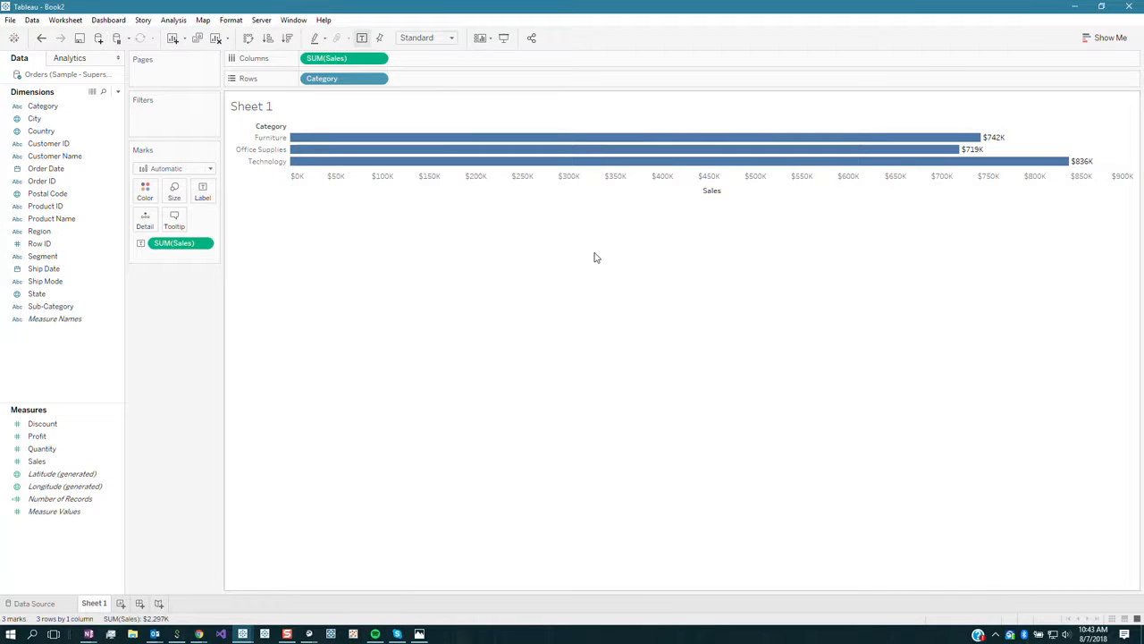
Undo the thousands display units on the Sales currency format.
{"action": "left_click", "coordinate": [40, 40]}
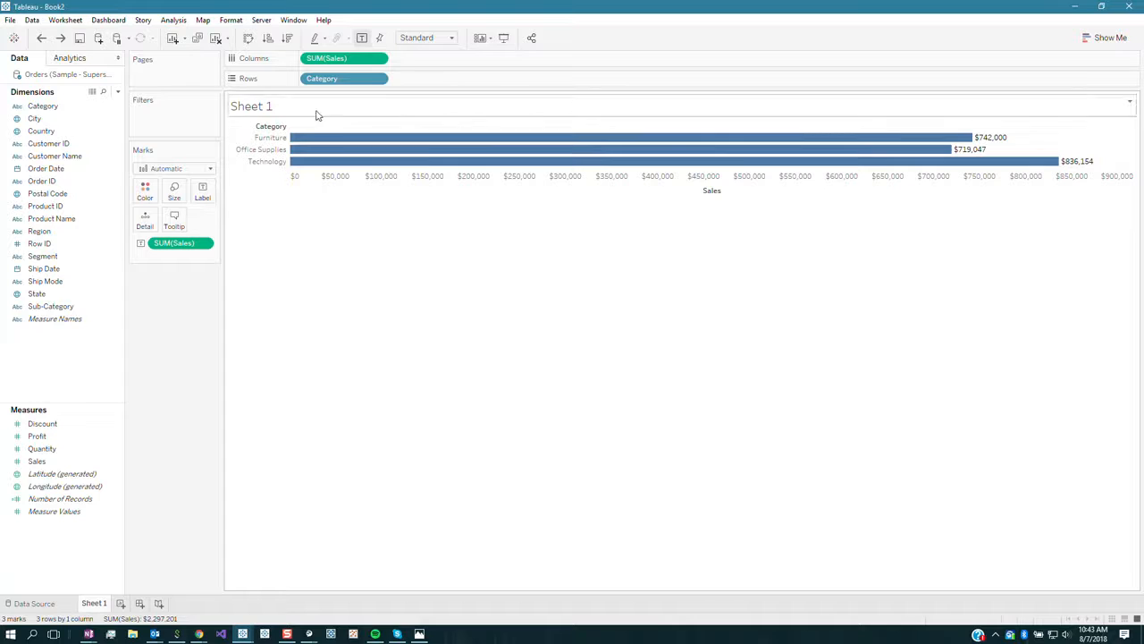
Break the category bars down by Region using color, and remove Region from the chart again.
{"action": "left_click", "coordinate": [41, 234]}
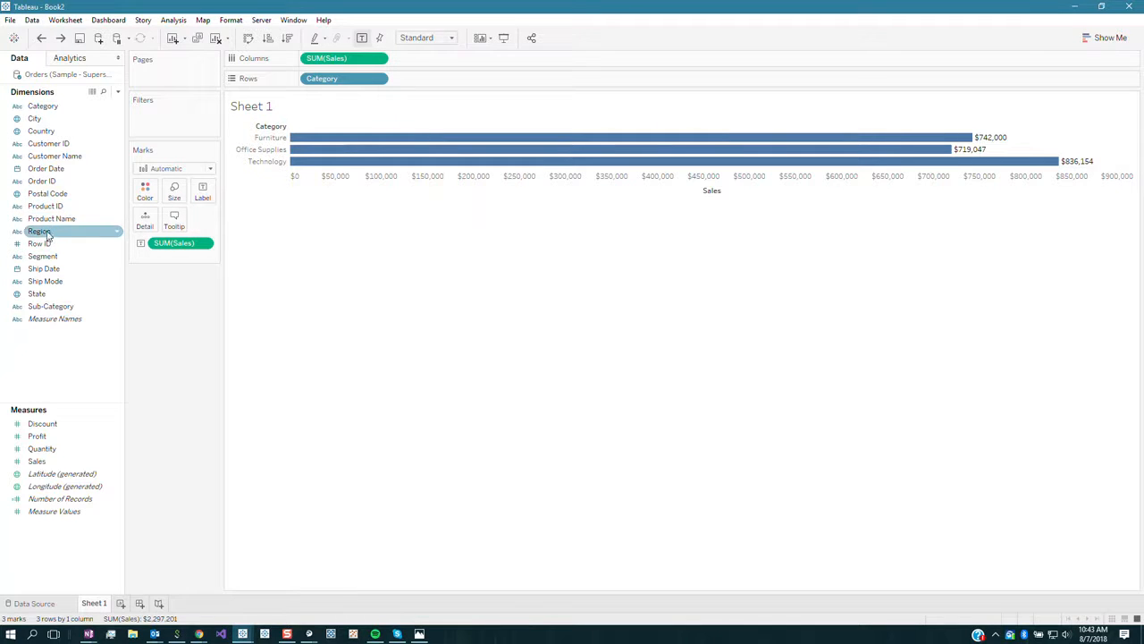
{"action": "left_click_drag", "start_coordinate": [50, 234], "coordinate": [145, 190]}
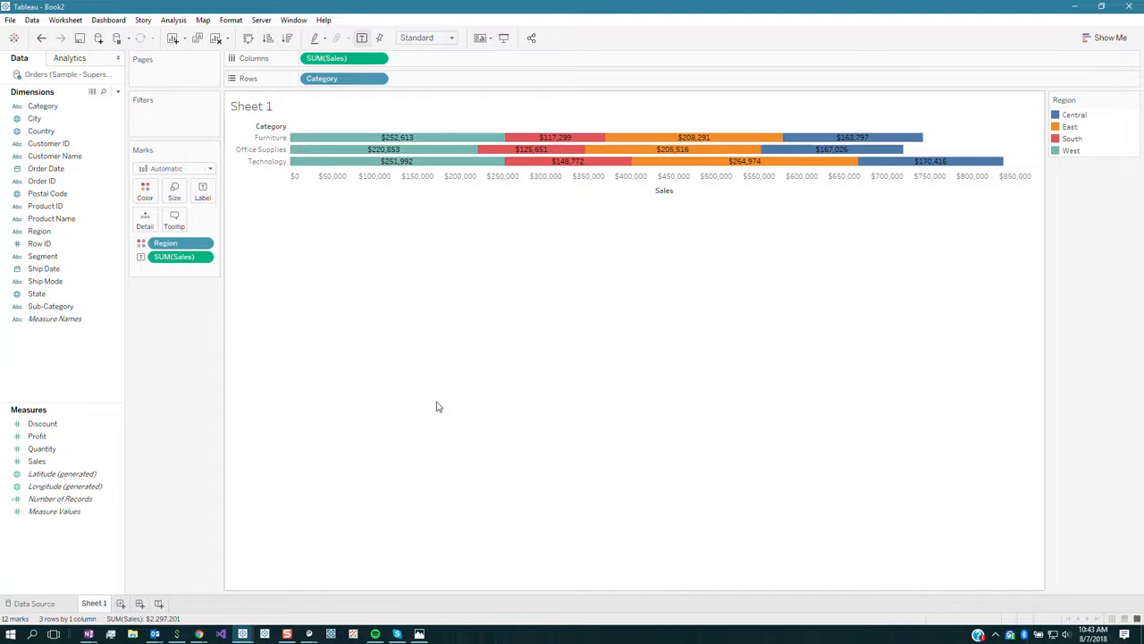
{"action": "mouse_move", "coordinate": [400, 165]}
{"action": "left_click_drag", "start_coordinate": [195, 243], "coordinate": [75, 331]}
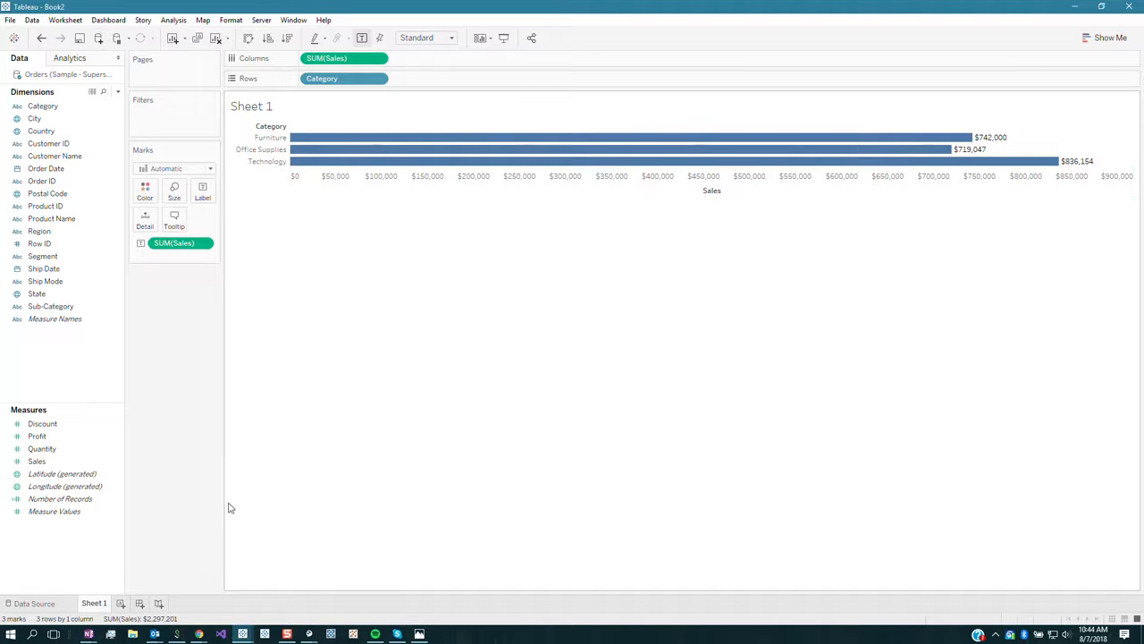
Rename the sheet as Bar and add a new worksheet.
{"action": "right_click", "coordinate": [94, 603]}
{"action": "left_click", "coordinate": [123, 456]}
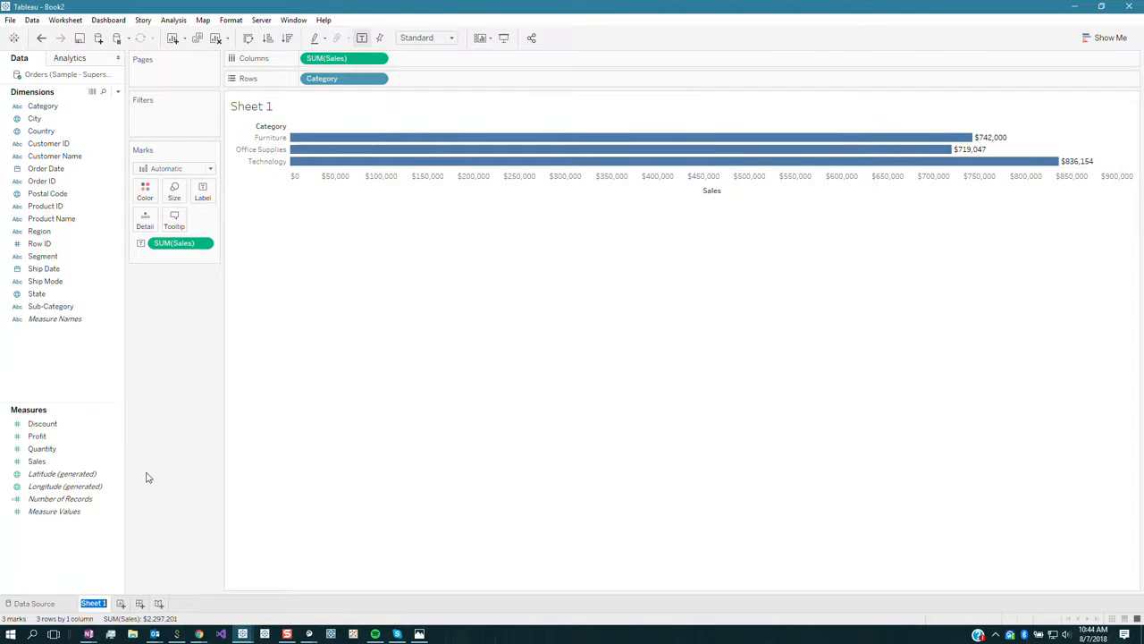
{"action": "type", "text": "Bar"}
{"action": "key", "text": "Return"}
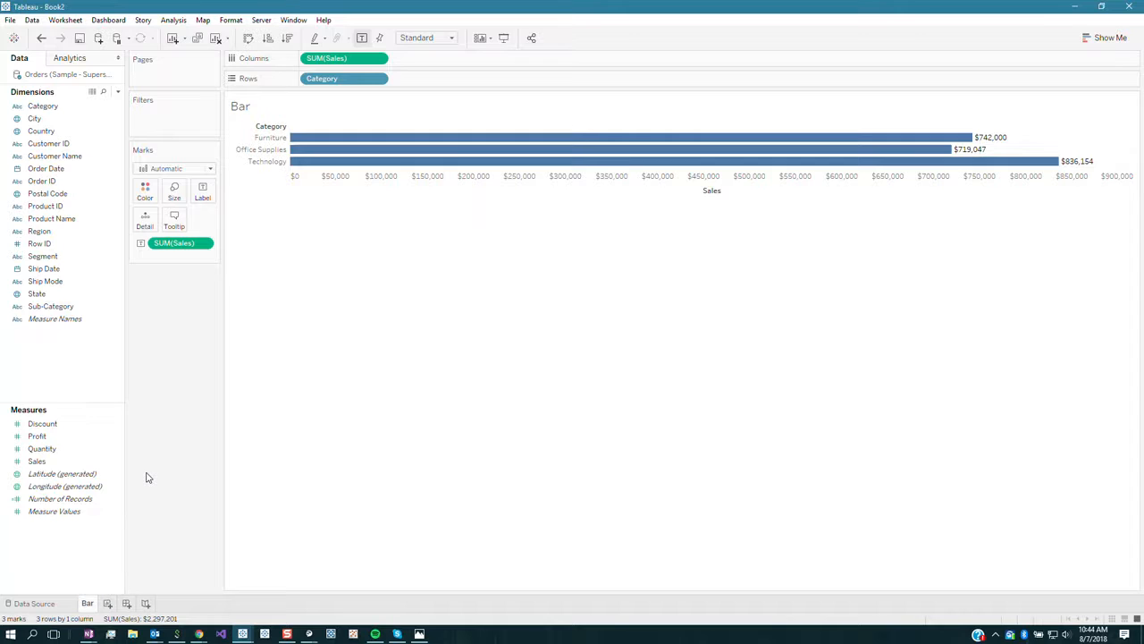
{"action": "left_click", "coordinate": [108, 604]}
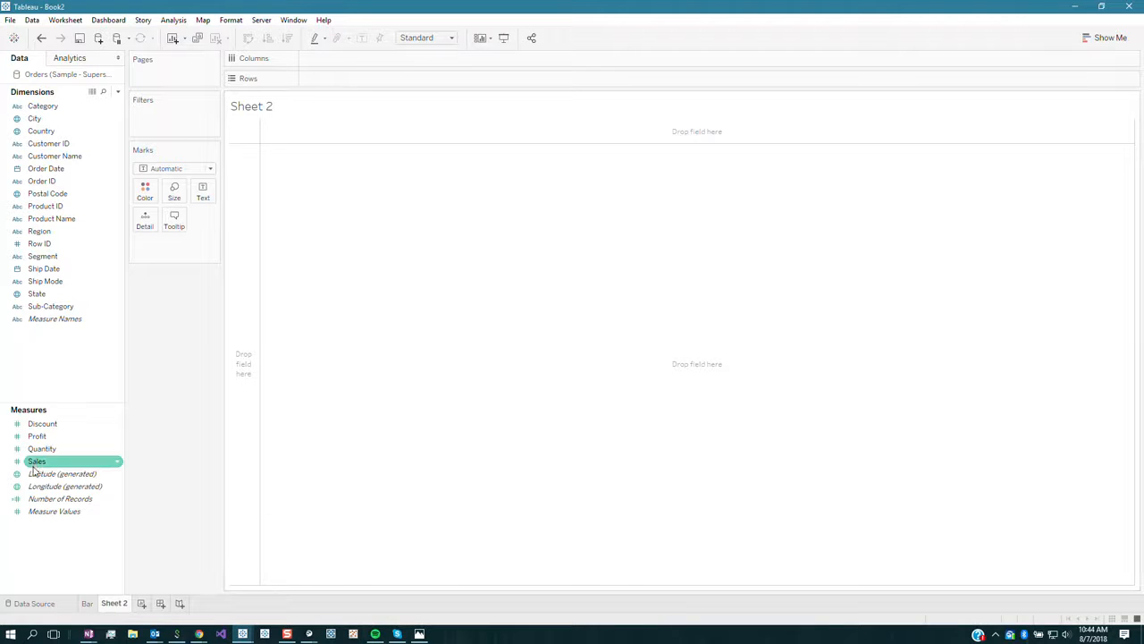
Try the Pie mark type on the empty sheet, check the pie chart requirements in Show Me, and reset the mark type to Automatic.
{"action": "left_click", "coordinate": [173, 169]}
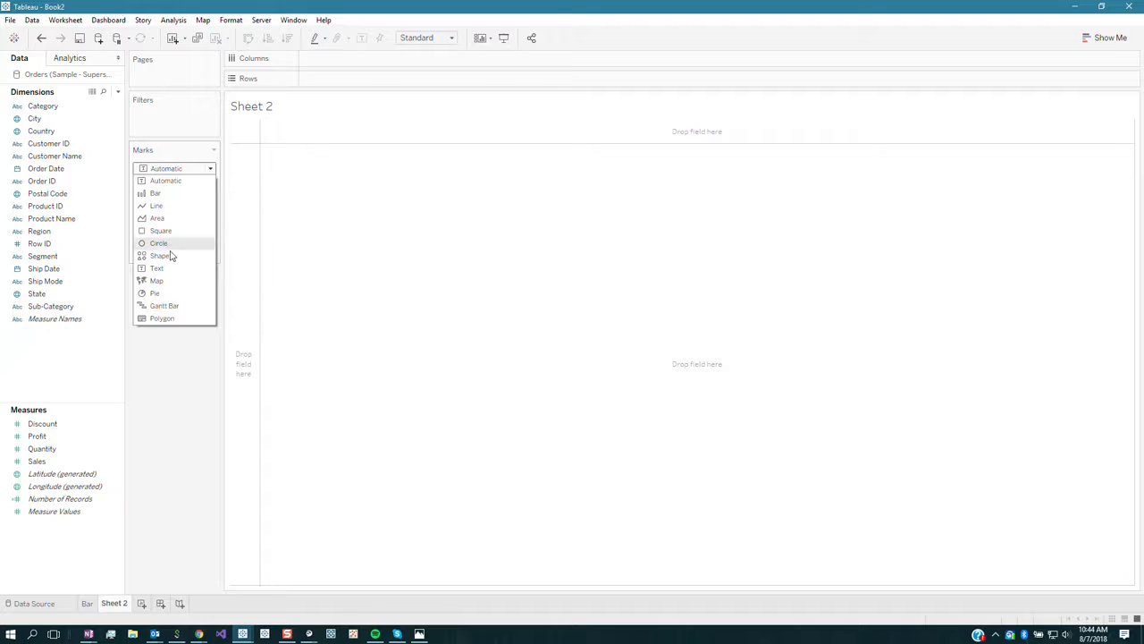
{"action": "left_click", "coordinate": [164, 297]}
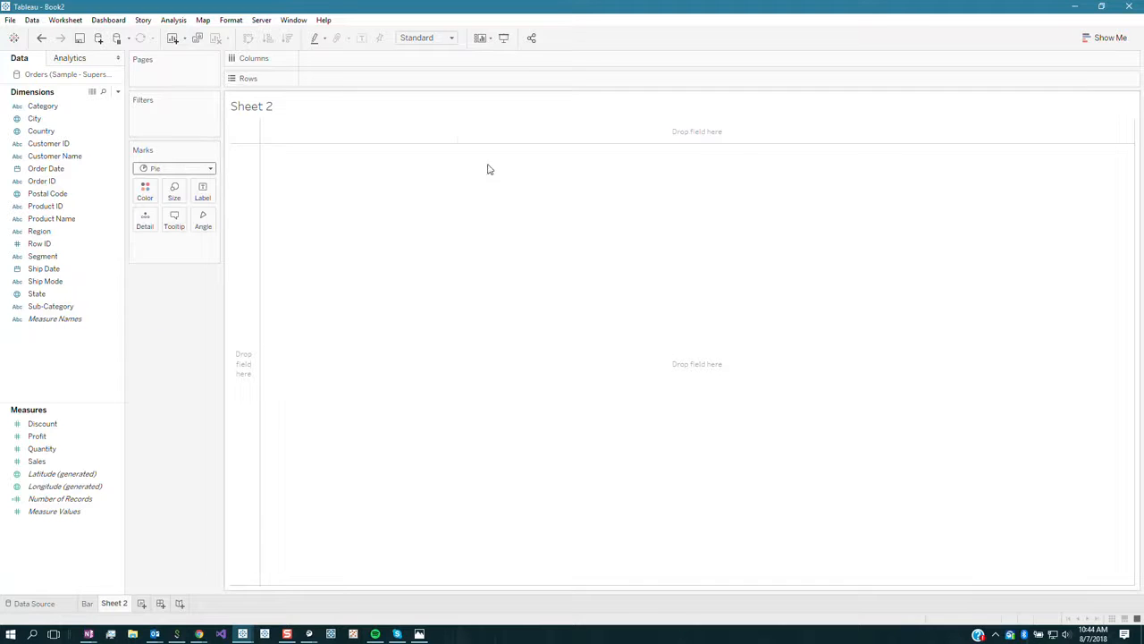
{"action": "left_click", "coordinate": [1111, 39]}
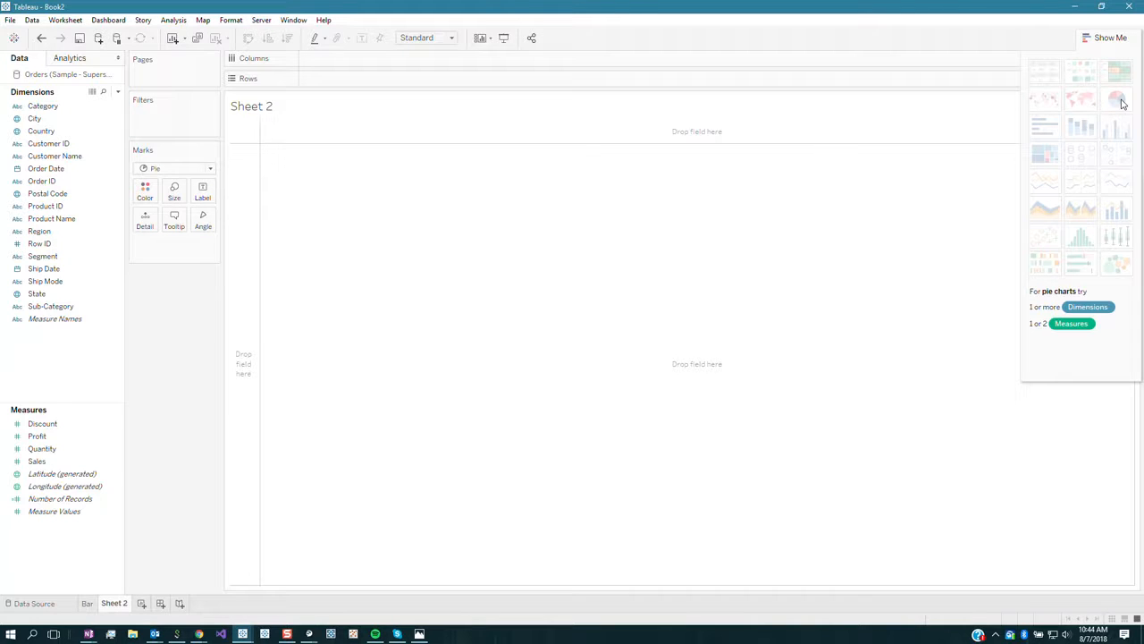
{"action": "left_click", "coordinate": [172, 170]}
{"action": "left_click", "coordinate": [166, 181]}
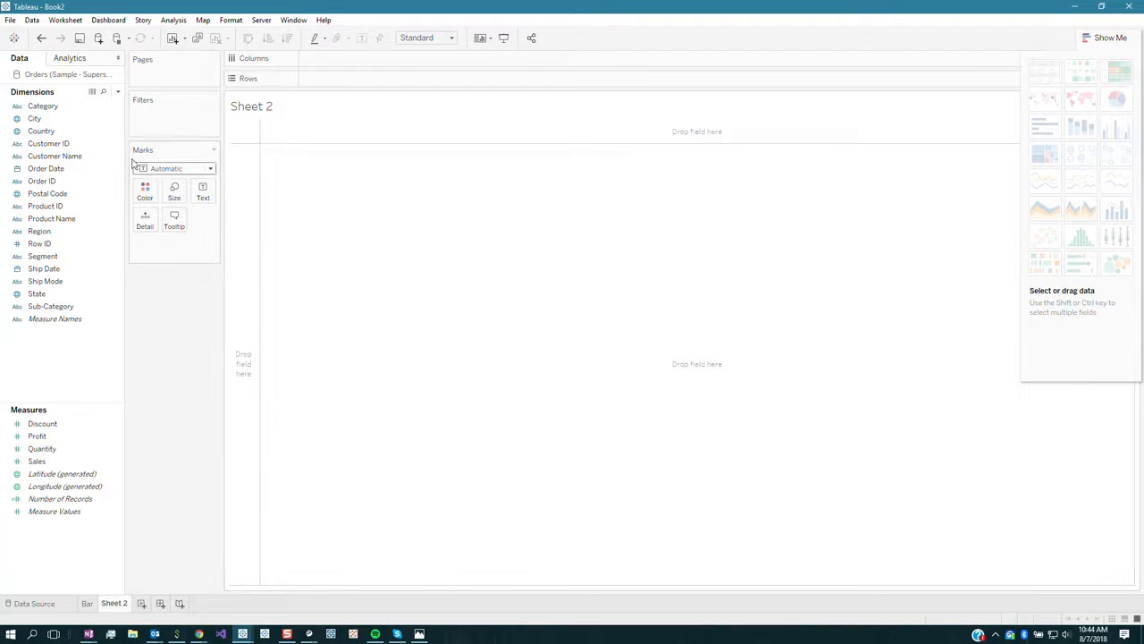
Build a pie chart of Sales by Category with Show Me, and clear the sheet.
{"action": "left_click_drag", "start_coordinate": [42, 105], "coordinate": [331, 79]}
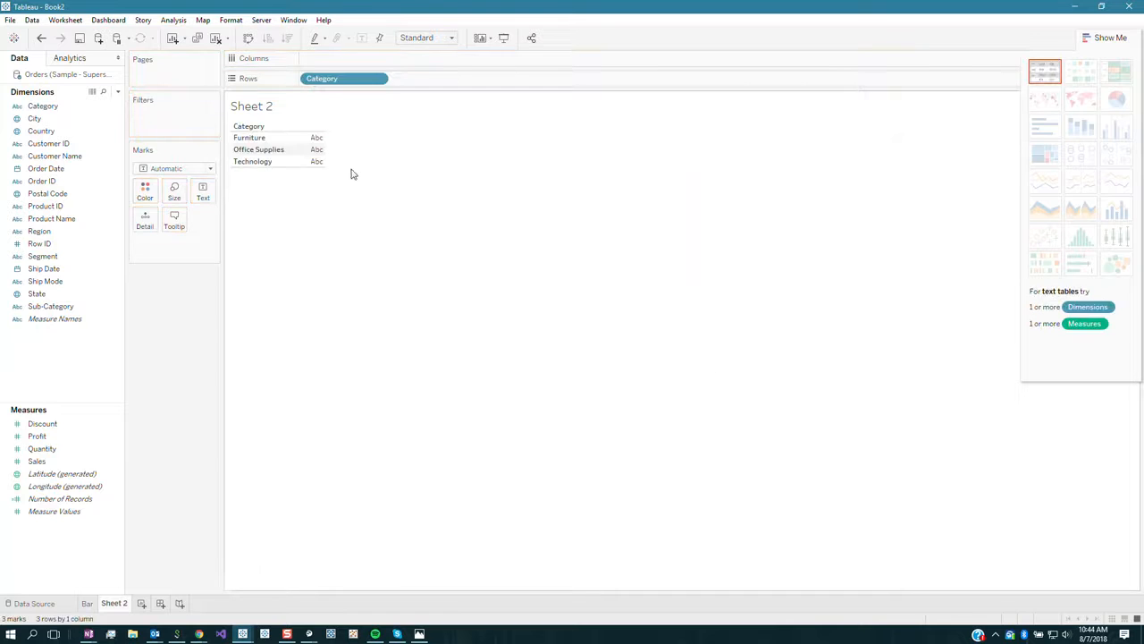
{"action": "left_click_drag", "start_coordinate": [36, 460], "coordinate": [384, 57]}
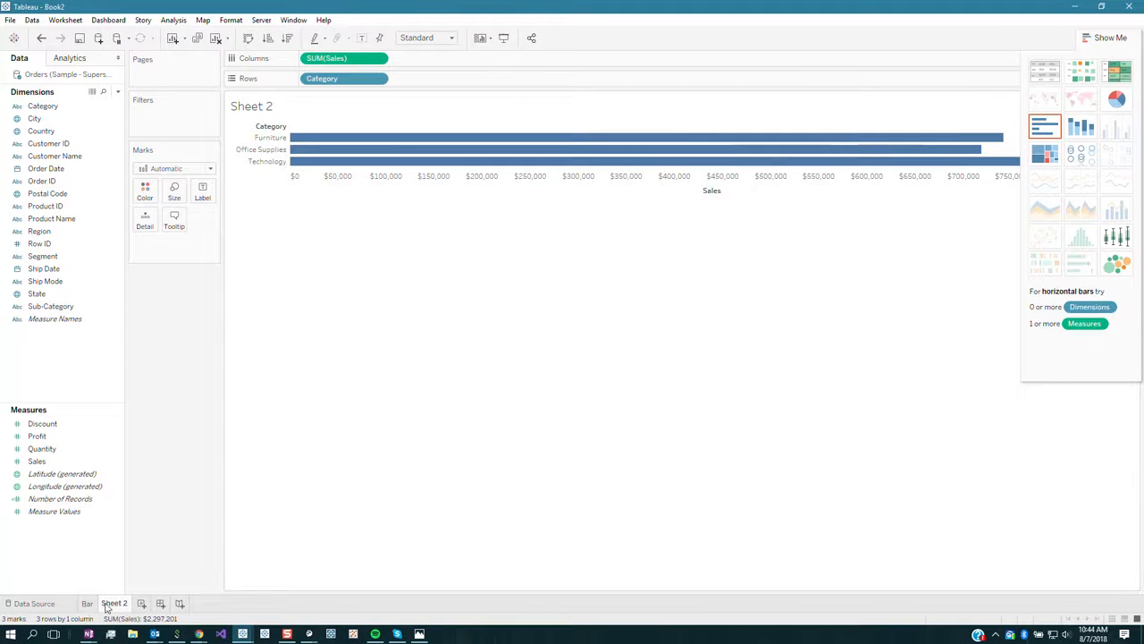
{"action": "left_click", "coordinate": [1118, 99]}
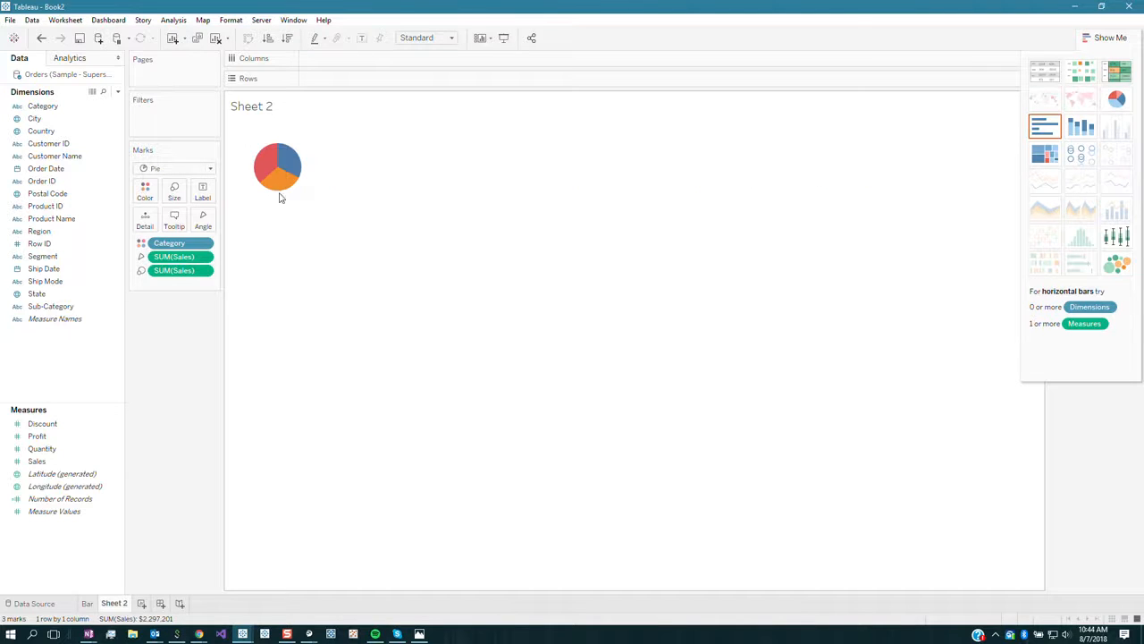
{"action": "mouse_move", "coordinate": [263, 167]}
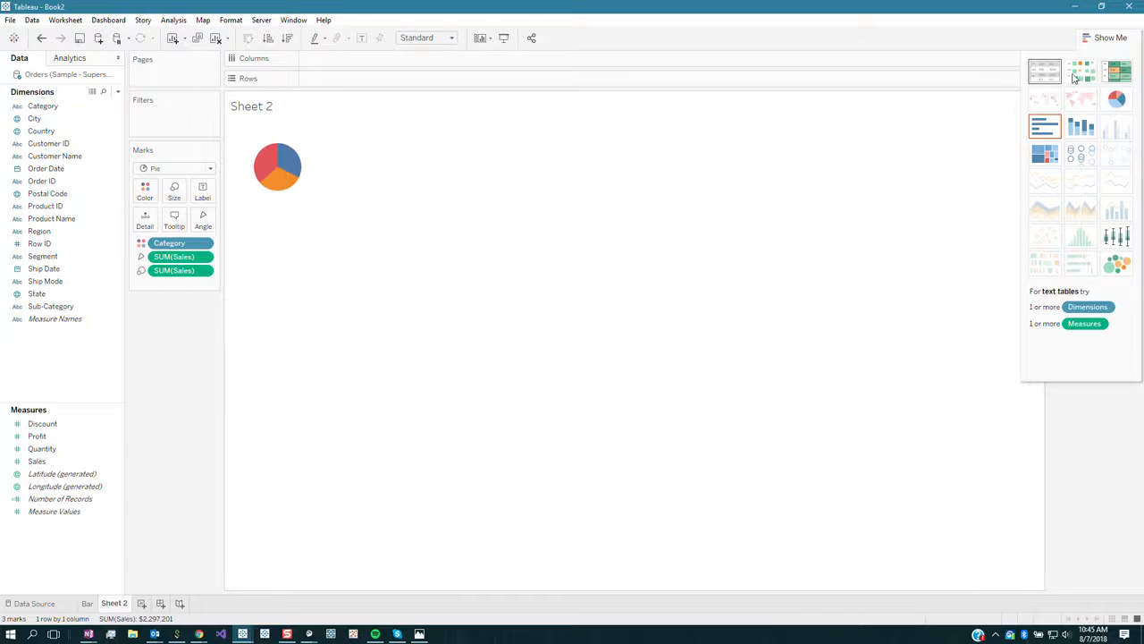
{"action": "left_click", "coordinate": [215, 41]}
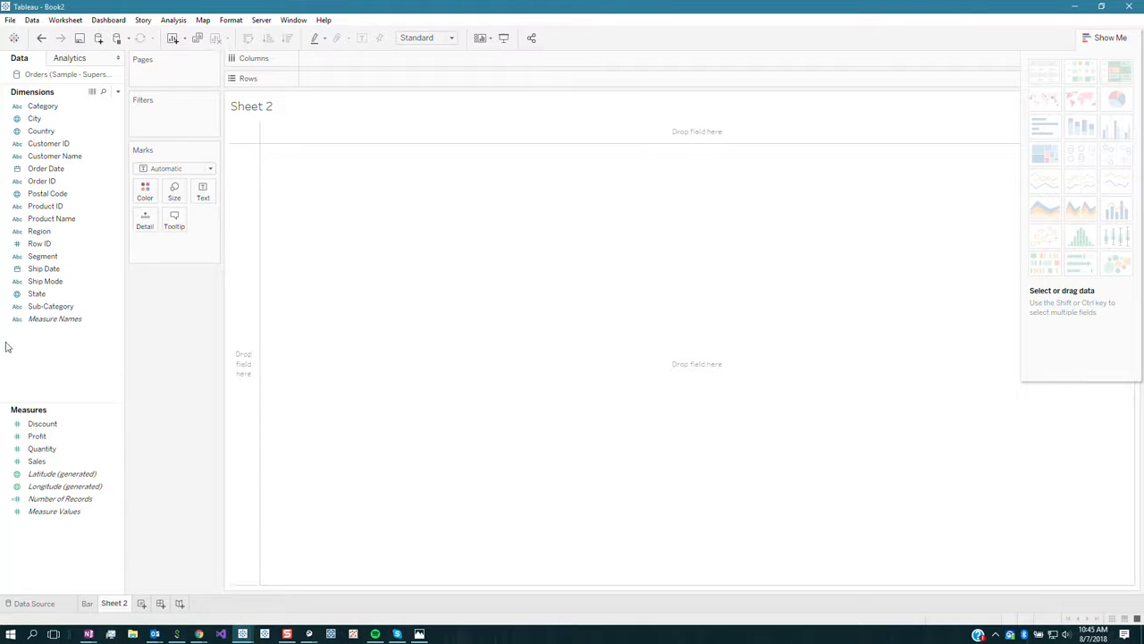
Color the marks on the empty sheet by Category and size them by Sales.
{"action": "left_click", "coordinate": [108, 462]}
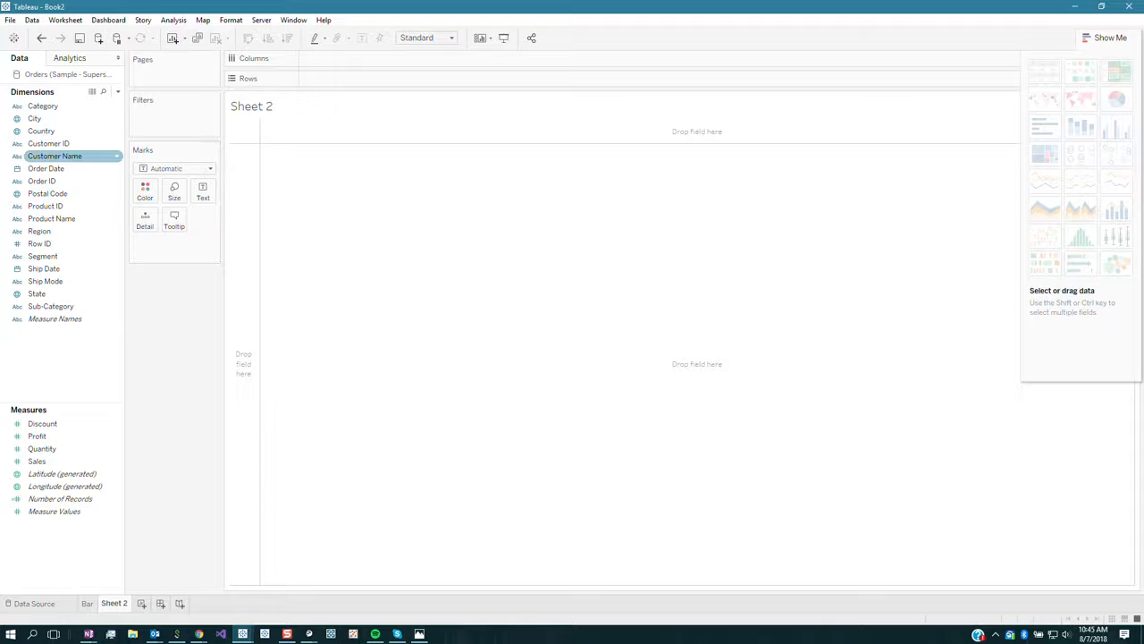
{"action": "left_click_drag", "start_coordinate": [41, 110], "coordinate": [145, 191]}
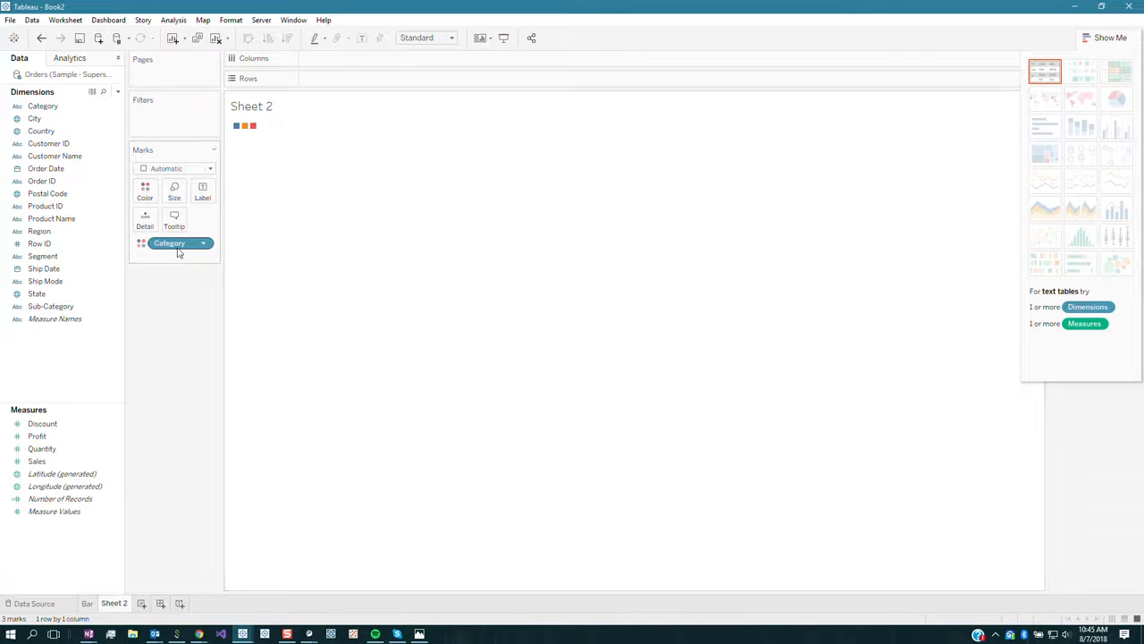
{"action": "mouse_move", "coordinate": [249, 132]}
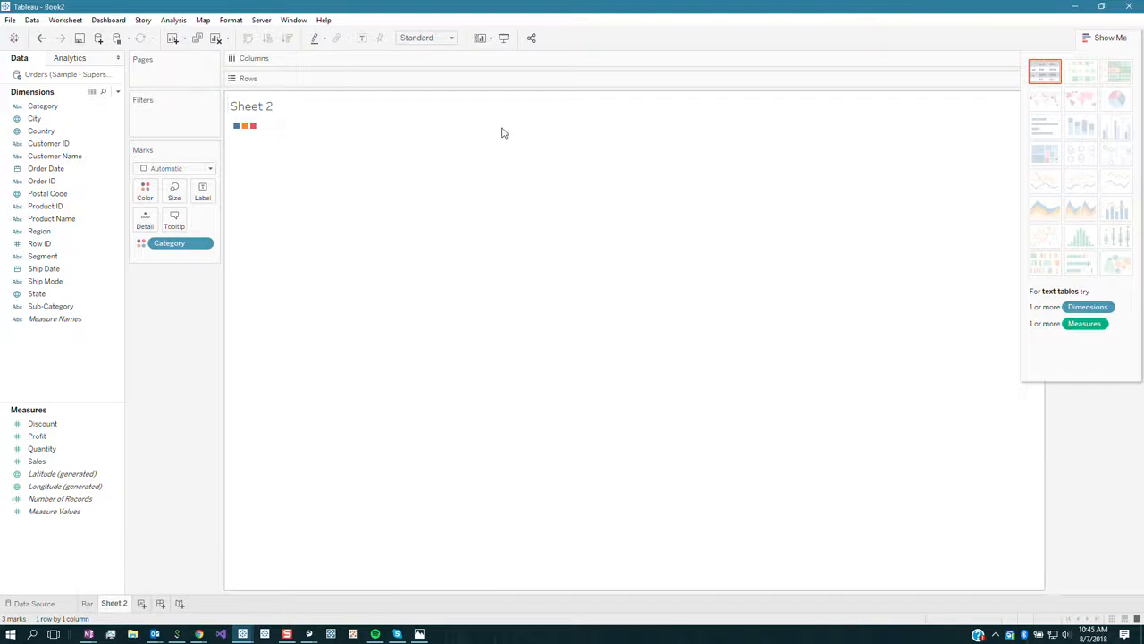
{"action": "left_click", "coordinate": [1098, 40]}
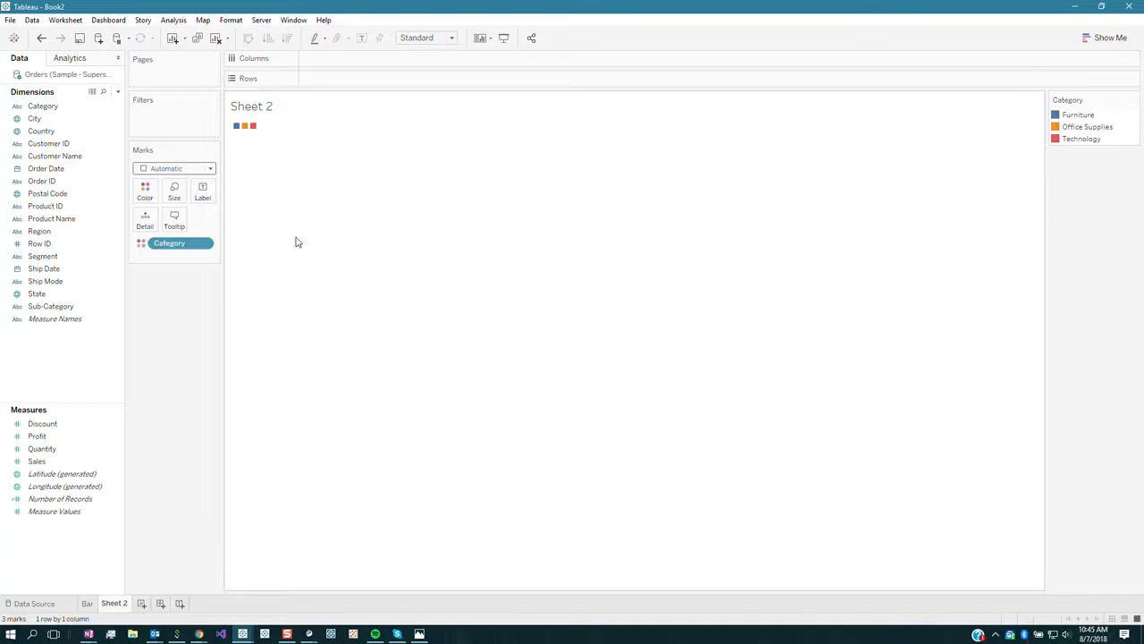
{"action": "left_click", "coordinate": [42, 488]}
{"action": "left_click", "coordinate": [43, 461]}
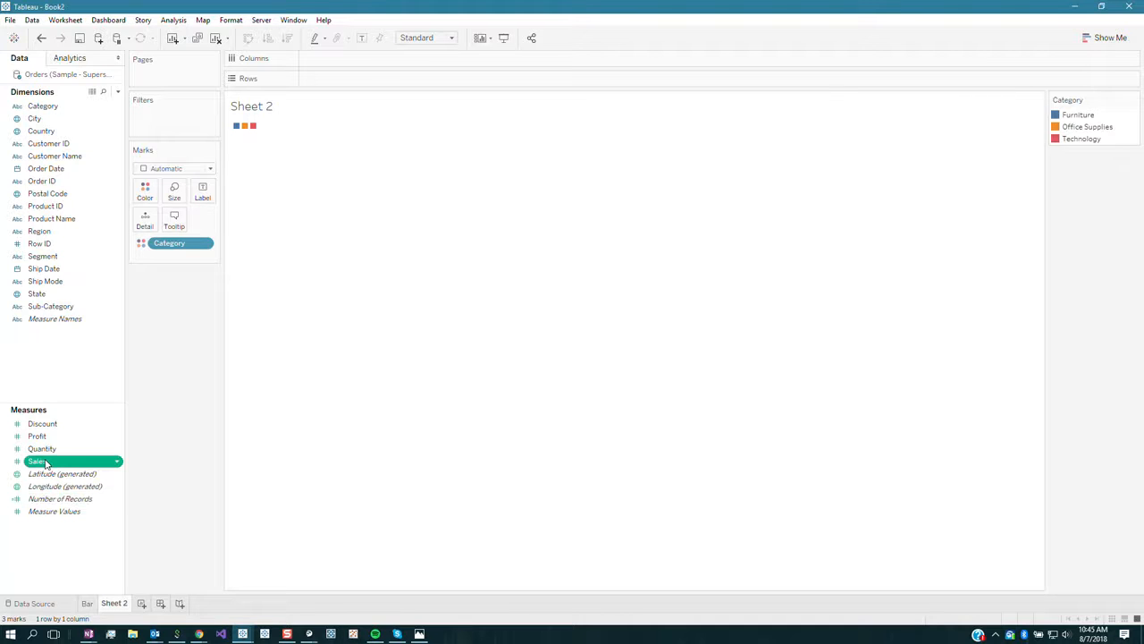
{"action": "left_click_drag", "start_coordinate": [59, 459], "coordinate": [177, 195]}
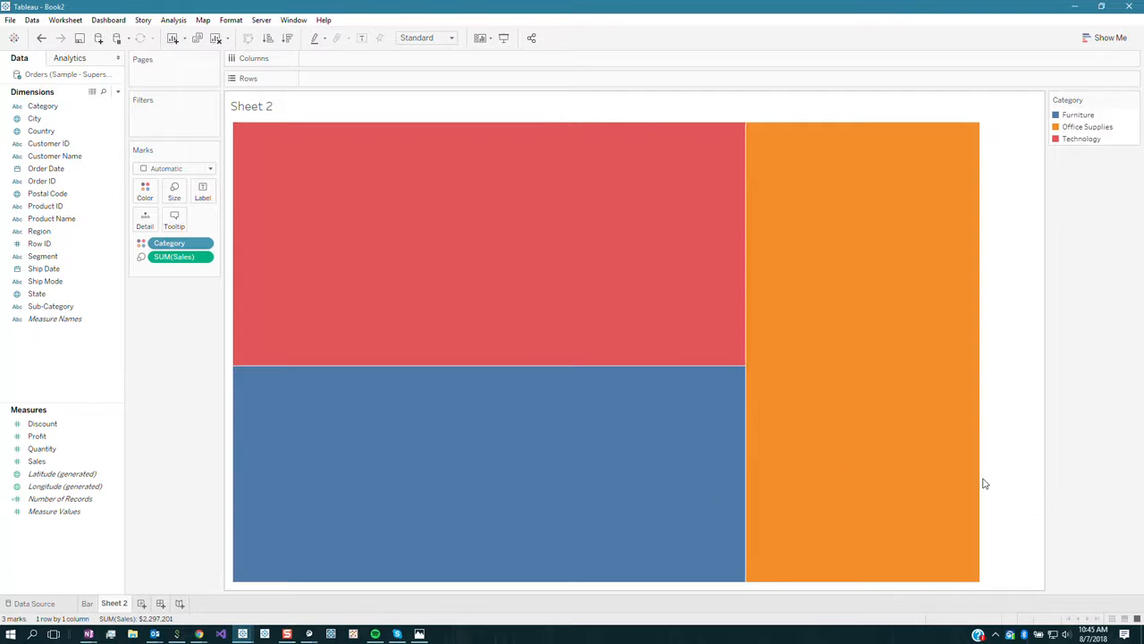
Change the mark type to Pie and set the angle of the slices by Sales.
{"action": "left_click", "coordinate": [1105, 38]}
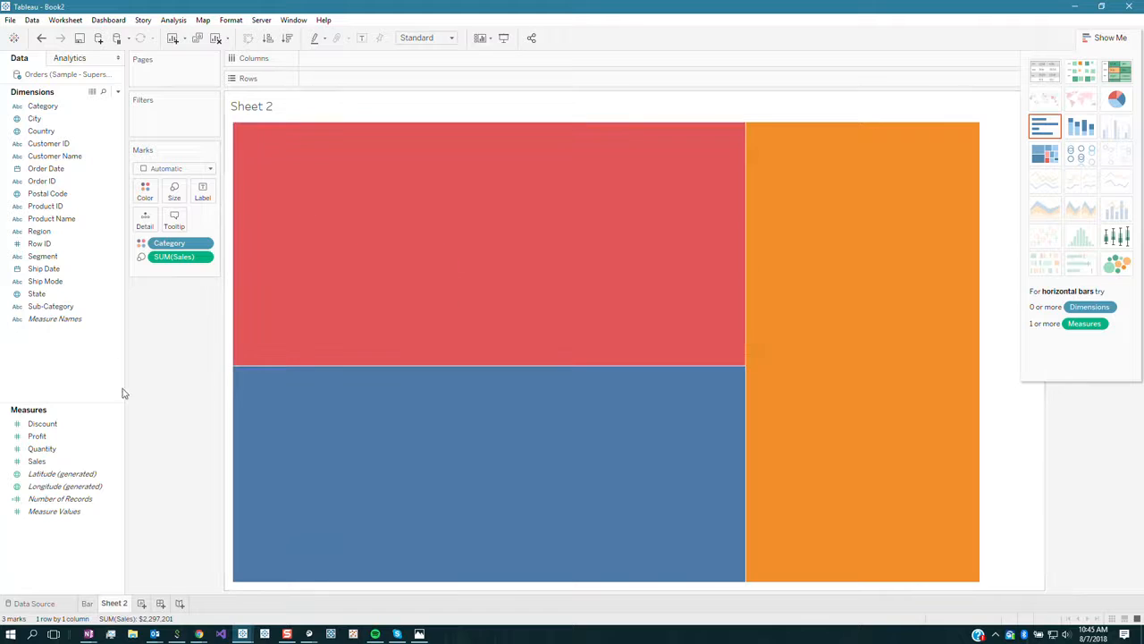
{"action": "left_click", "coordinate": [187, 169]}
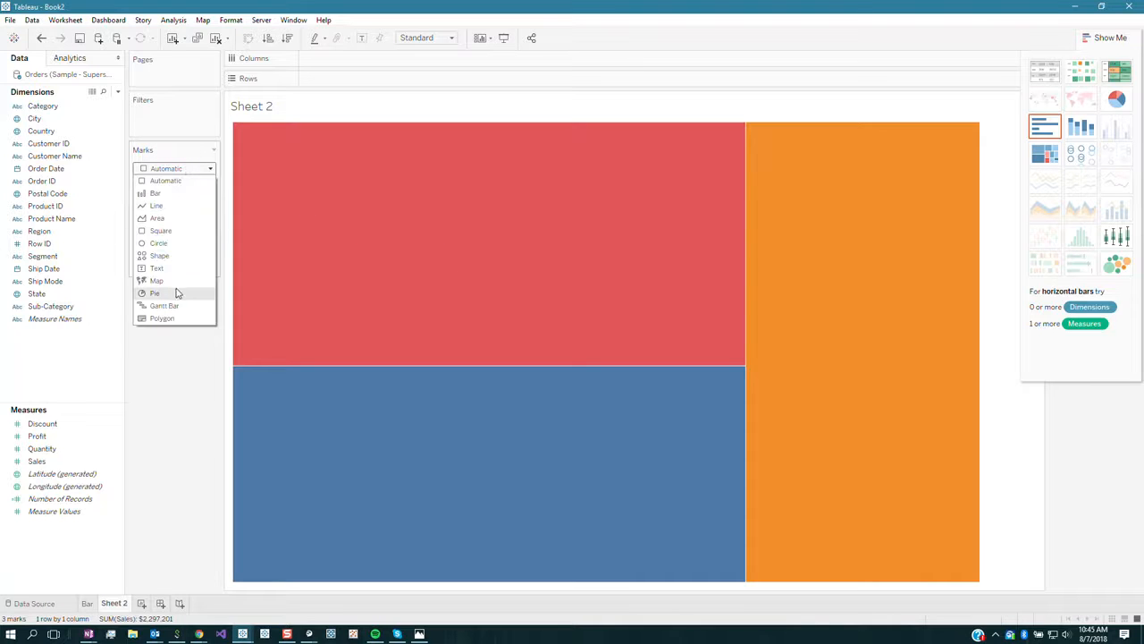
{"action": "left_click", "coordinate": [177, 295]}
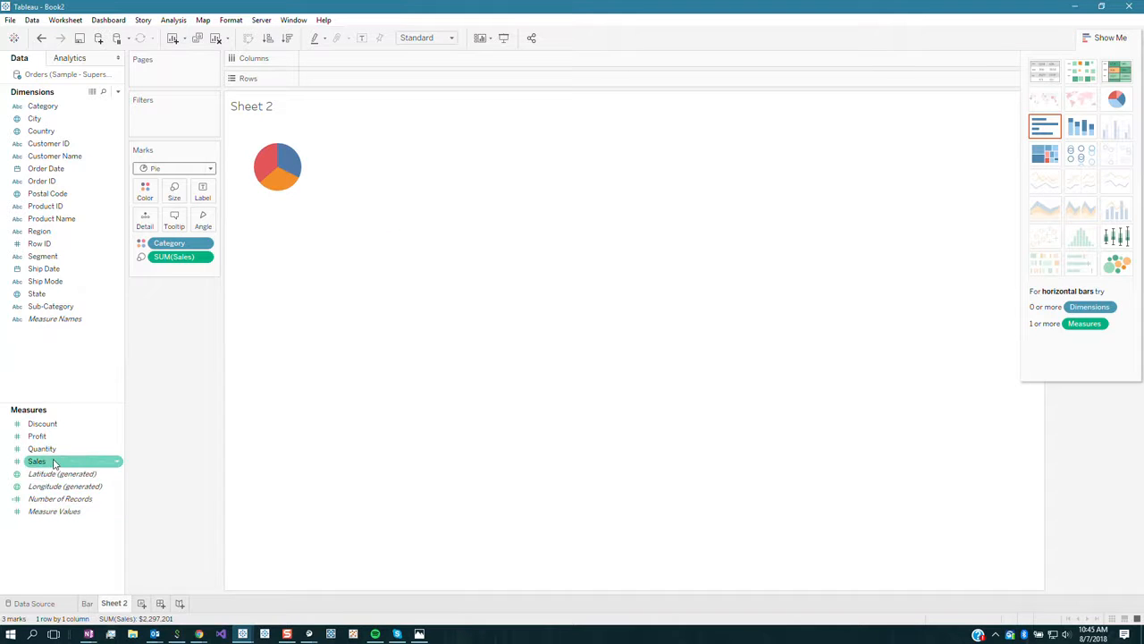
{"action": "left_click_drag", "start_coordinate": [80, 462], "coordinate": [206, 220]}
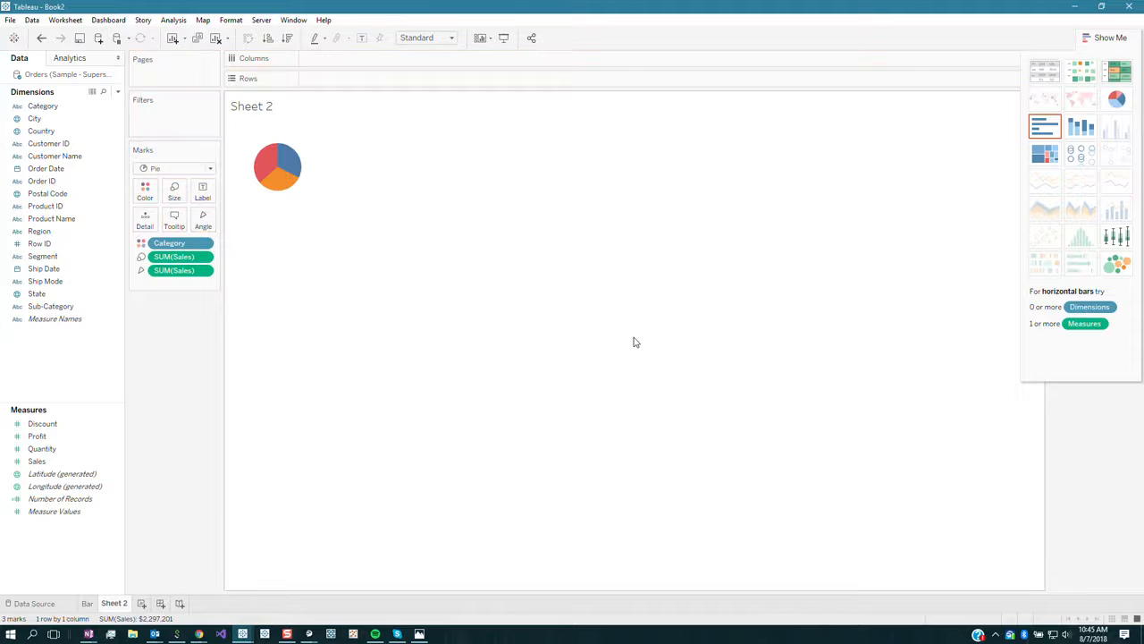
{"action": "mouse_move", "coordinate": [277, 181]}
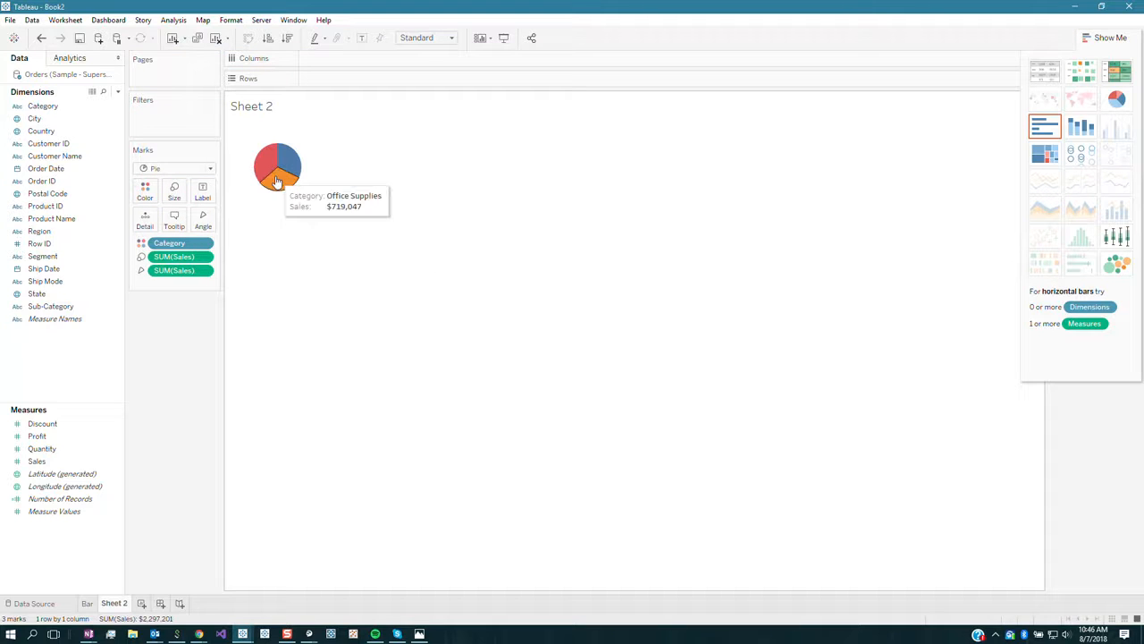
{"action": "left_click", "coordinate": [1107, 37]}
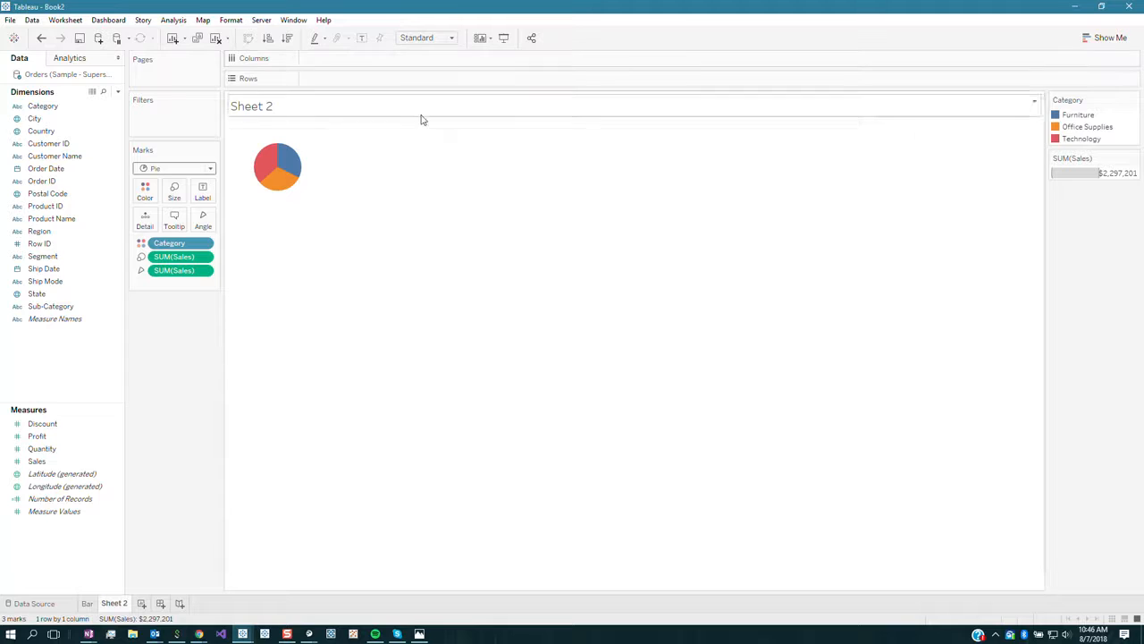
Turn on mark labels for the pie and label each slice with Category and Sales.
{"action": "left_click", "coordinate": [363, 39]}
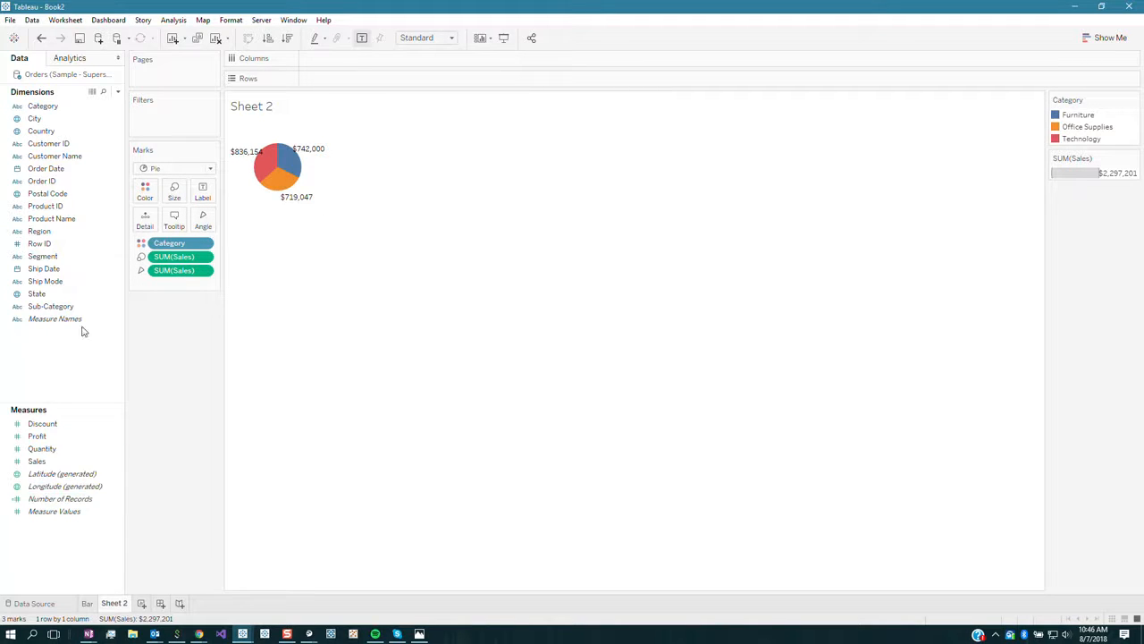
{"action": "left_click_drag", "start_coordinate": [59, 107], "coordinate": [206, 191]}
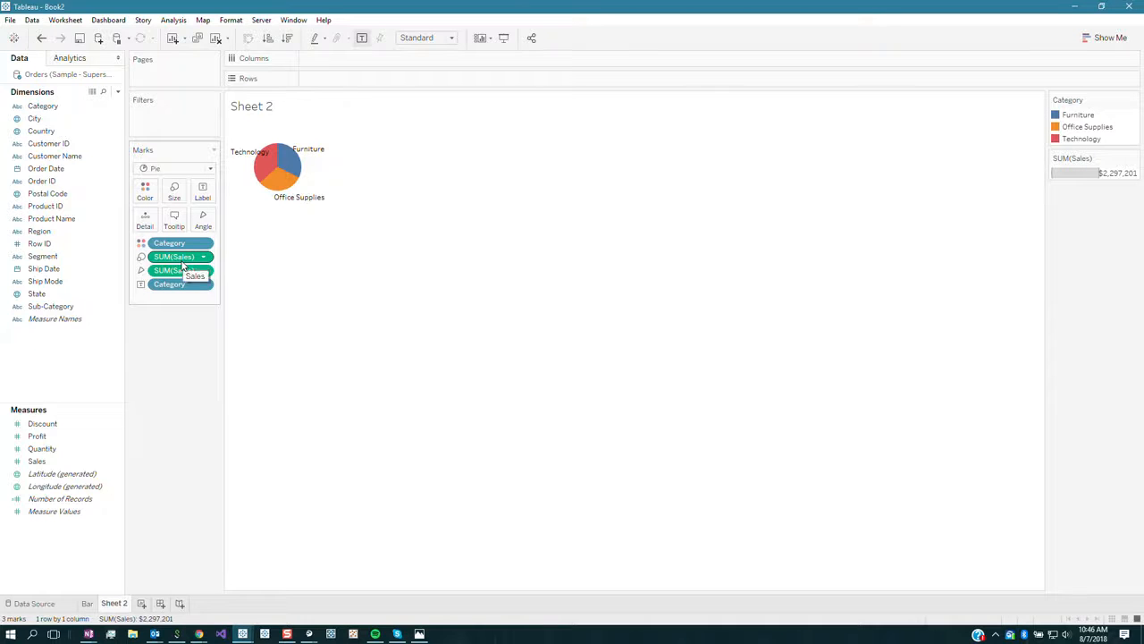
{"action": "left_click_drag", "start_coordinate": [39, 469], "coordinate": [210, 204]}
{"action": "left_click_drag", "start_coordinate": [206, 194], "coordinate": [205, 194]}
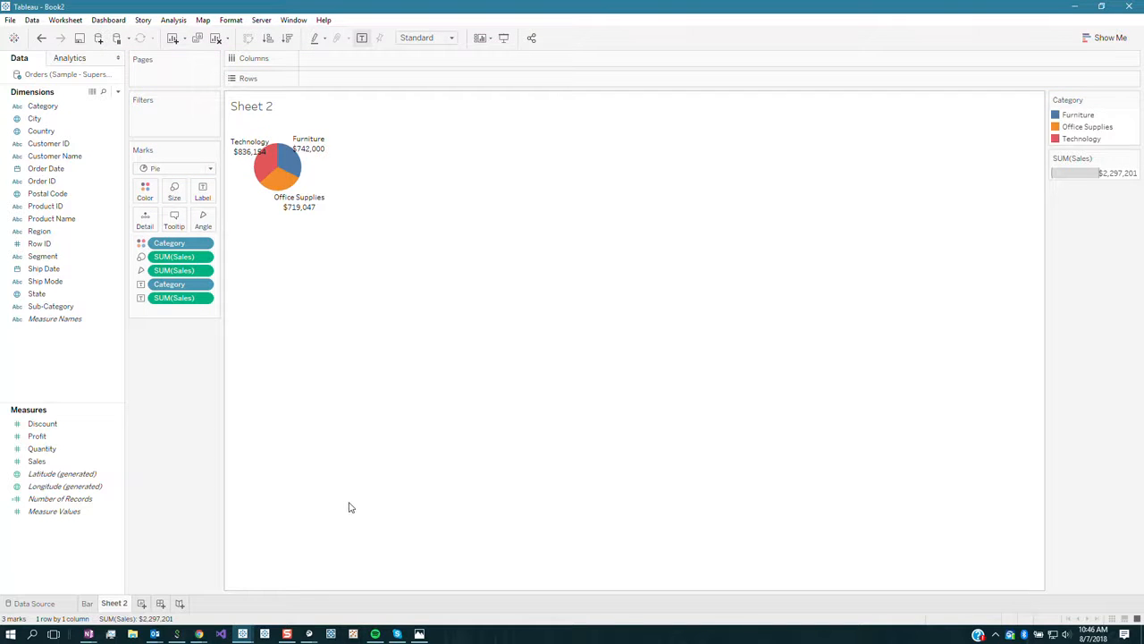
Format the Sales value in the pie's mark labels as bold at font size 10.
{"action": "left_click", "coordinate": [204, 190]}
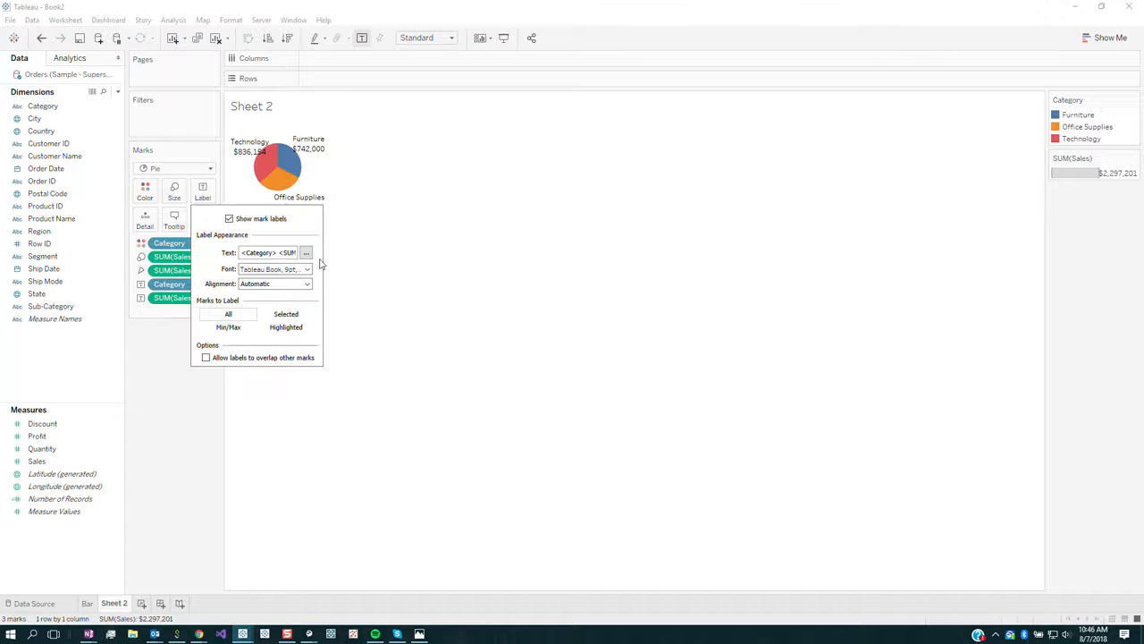
{"action": "left_click", "coordinate": [208, 192]}
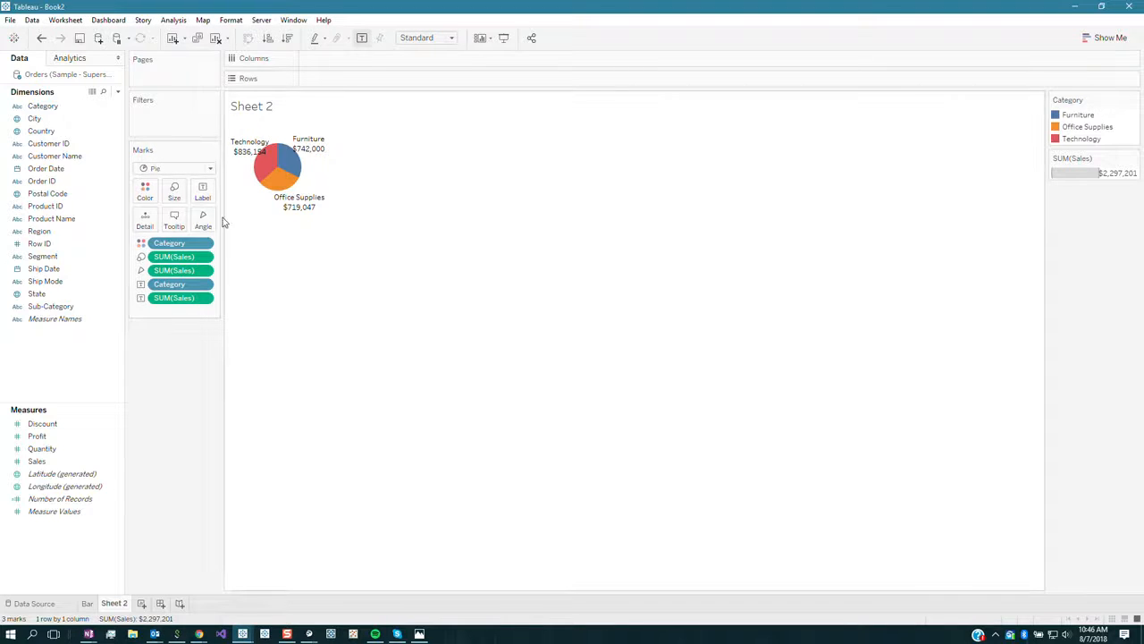
{"action": "left_click", "coordinate": [204, 191]}
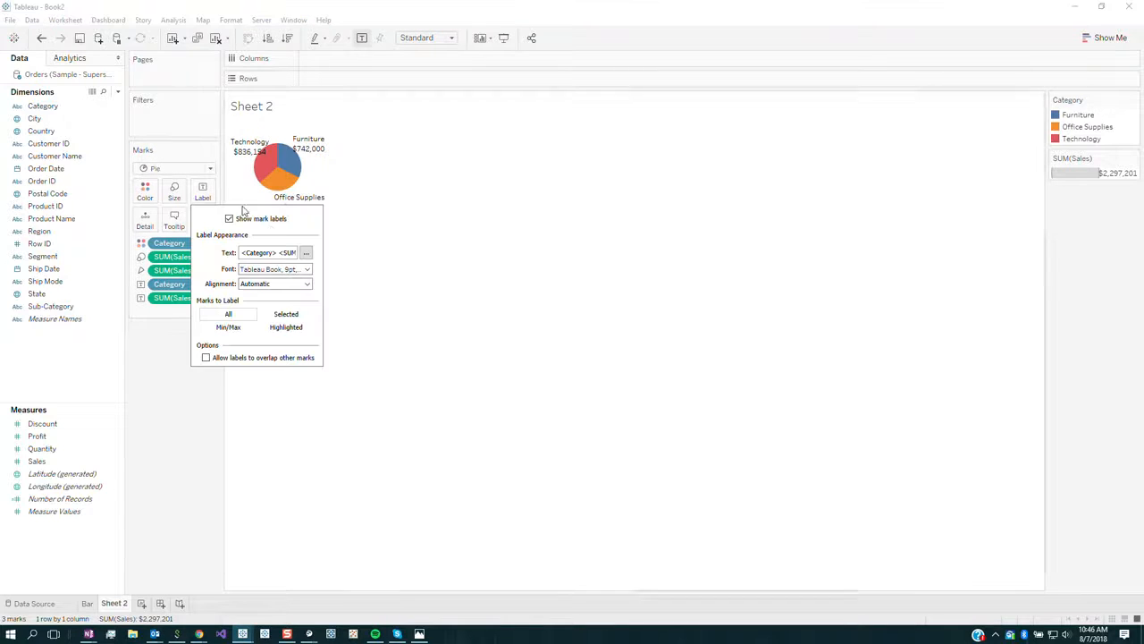
{"action": "left_click", "coordinate": [308, 253]}
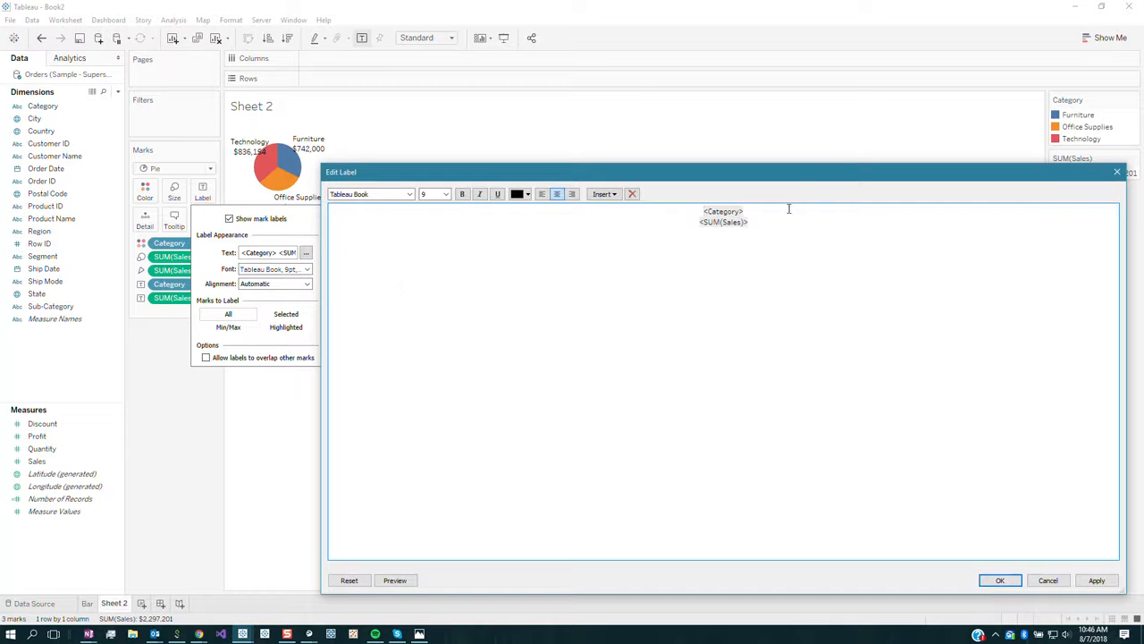
{"action": "double_click", "coordinate": [735, 210]}
{"action": "left_click_drag", "start_coordinate": [756, 223], "coordinate": [677, 226]}
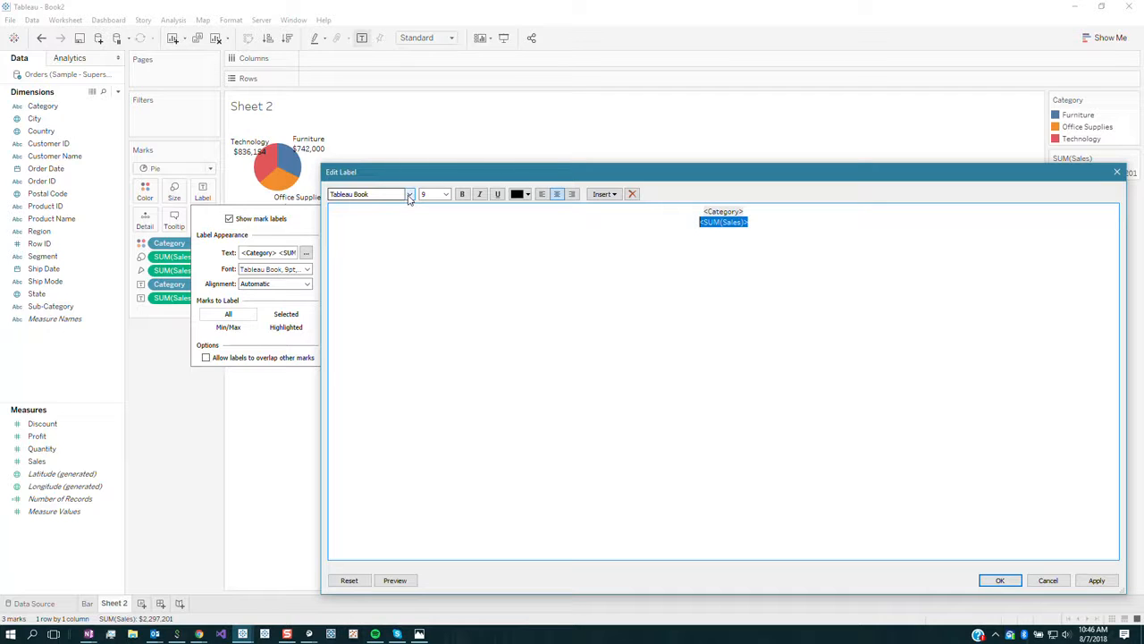
{"action": "left_click", "coordinate": [445, 194]}
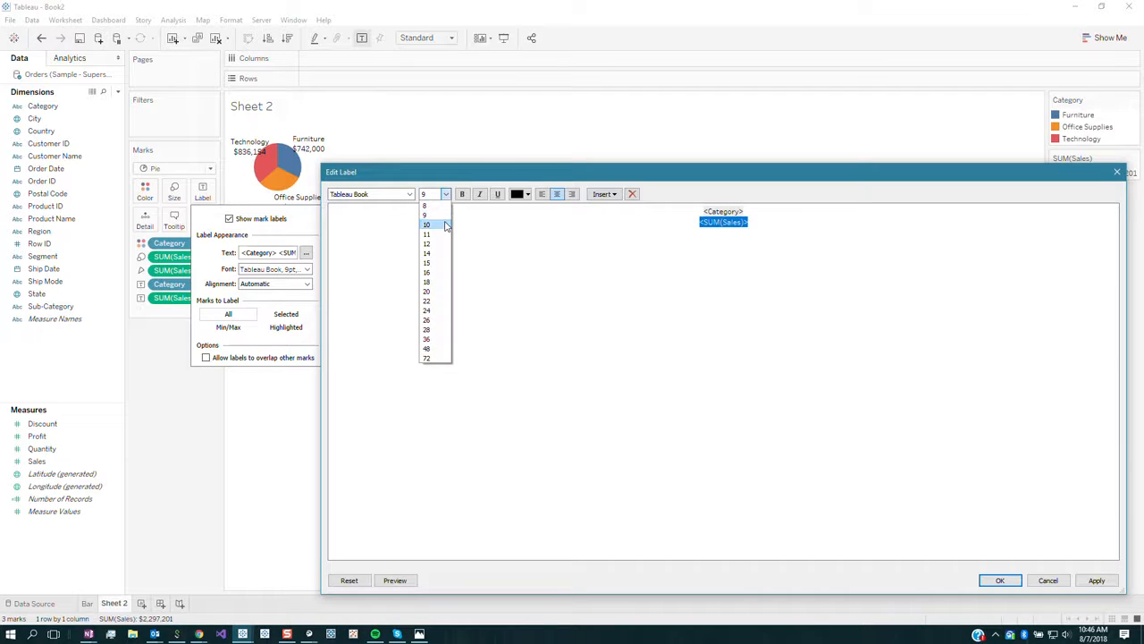
{"action": "left_click", "coordinate": [427, 224]}
{"action": "left_click", "coordinate": [462, 194]}
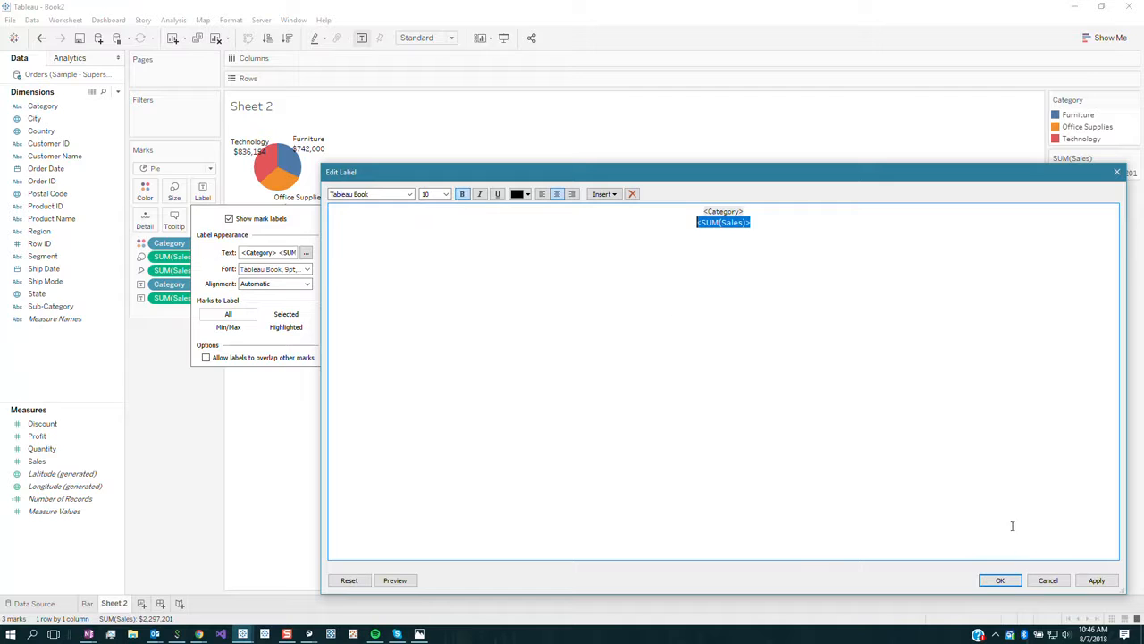
{"action": "left_click", "coordinate": [1001, 580]}
{"action": "left_click", "coordinate": [376, 345]}
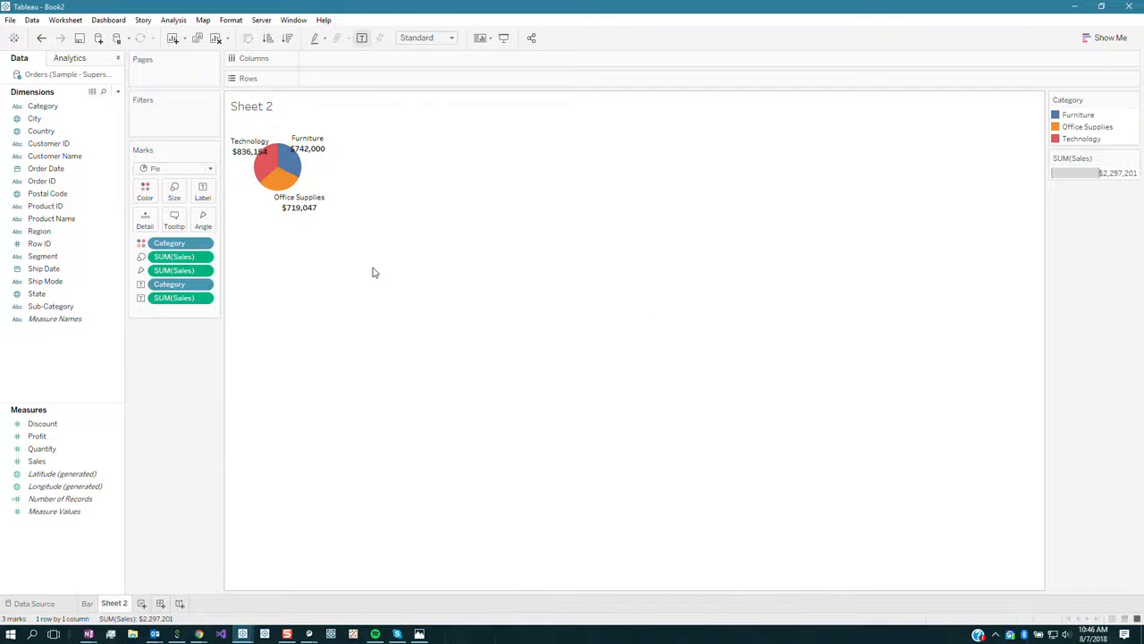
Change the Category text in the pie's mark labels to dark gray and apply the label edit.
{"action": "left_click", "coordinate": [203, 190]}
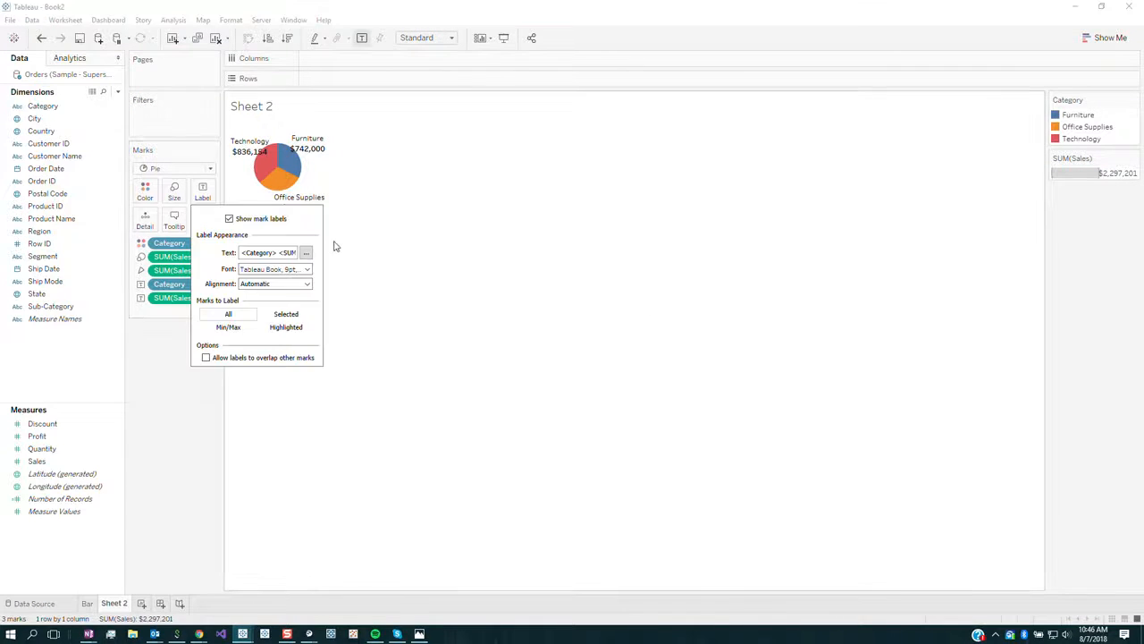
{"action": "left_click", "coordinate": [304, 252]}
{"action": "left_click_drag", "start_coordinate": [766, 210], "coordinate": [678, 210]}
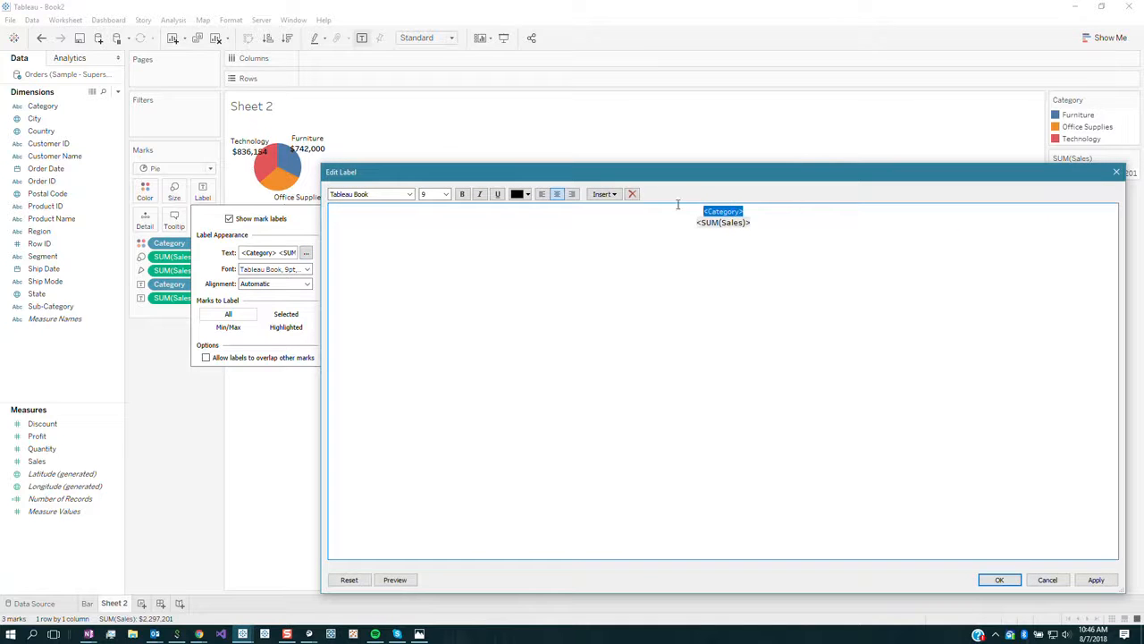
{"action": "left_click", "coordinate": [519, 194]}
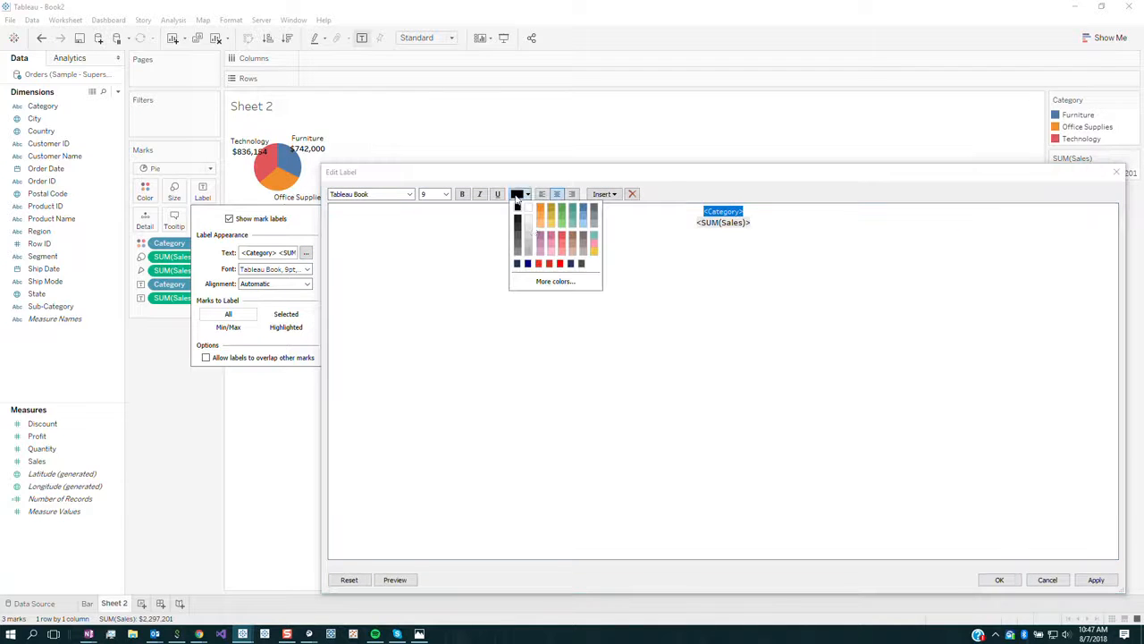
{"action": "left_click", "coordinate": [518, 245]}
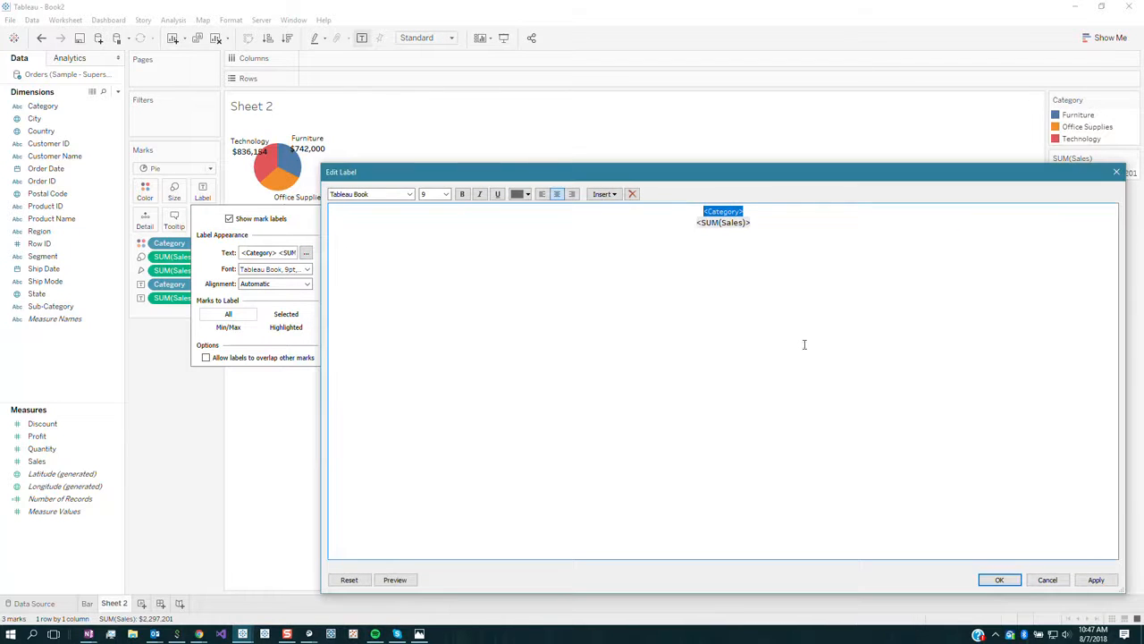
{"action": "left_click", "coordinate": [1094, 579]}
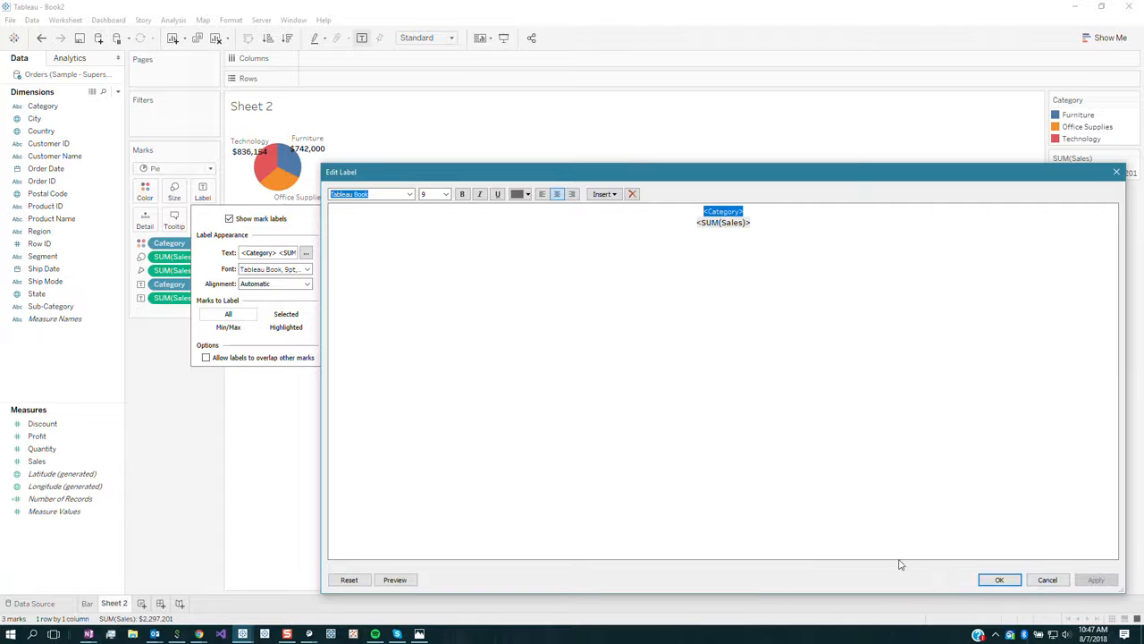
{"action": "left_click", "coordinate": [997, 579]}
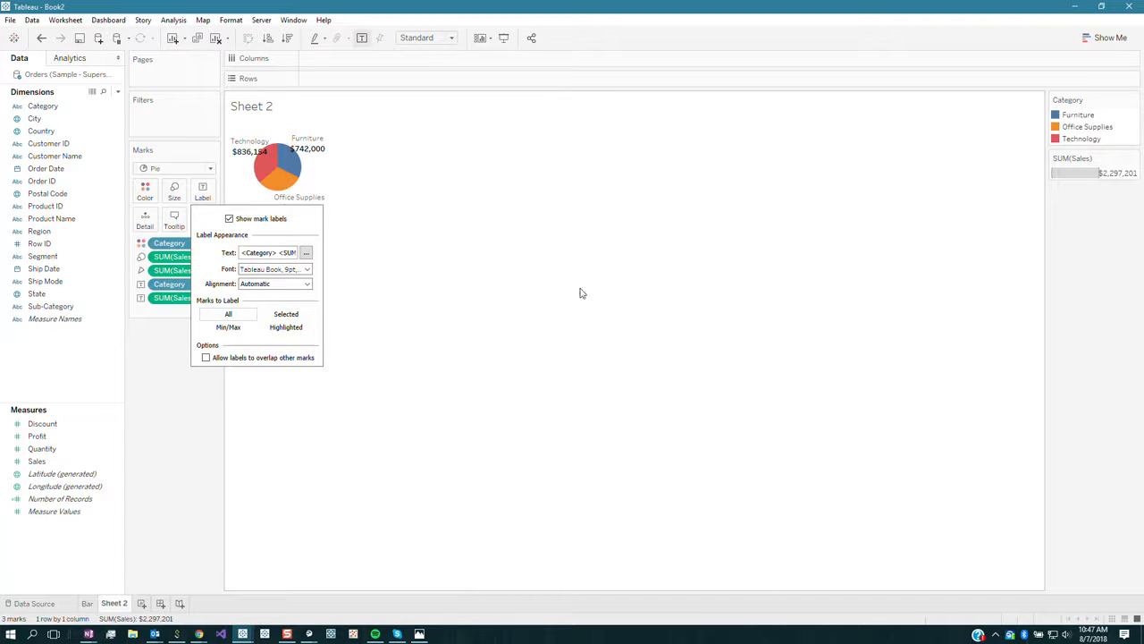
{"action": "left_click", "coordinate": [580, 293]}
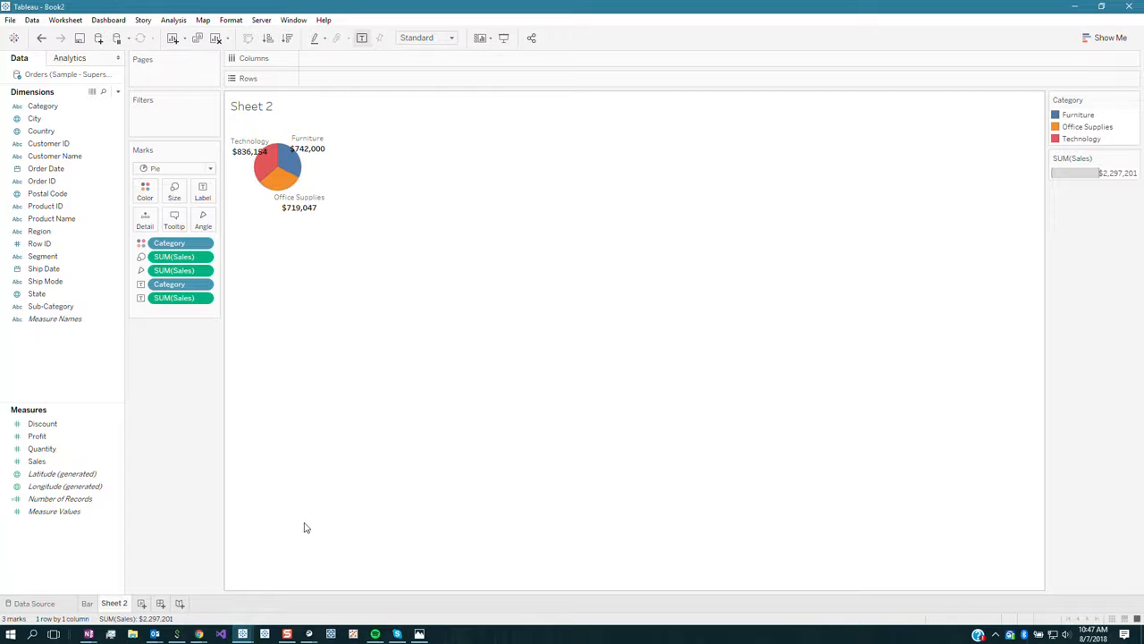
Rename Sheet 2 as Pie.
{"action": "right_click", "coordinate": [111, 606]}
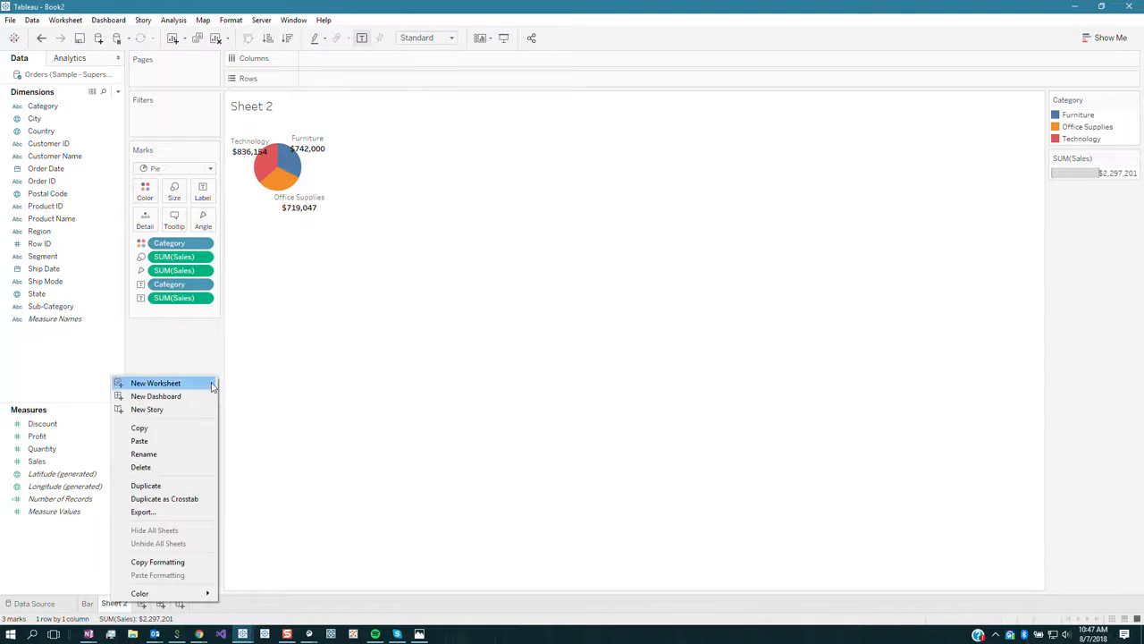
{"action": "left_click", "coordinate": [187, 452]}
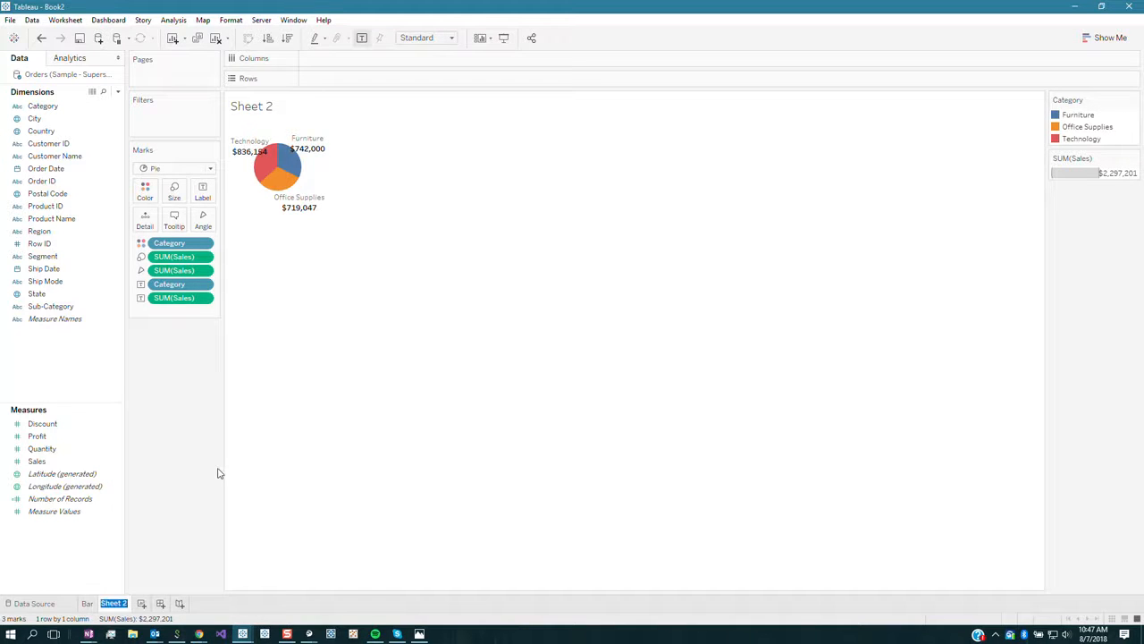
{"action": "type", "text": "Pie Chart"}
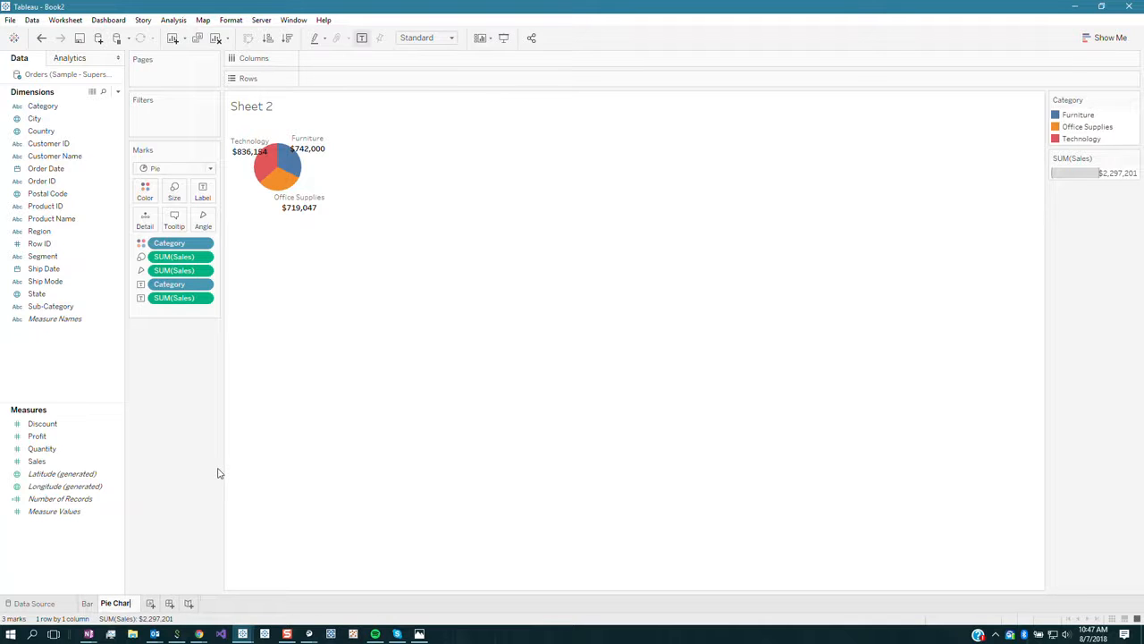
{"action": "key", "text": "Return"}
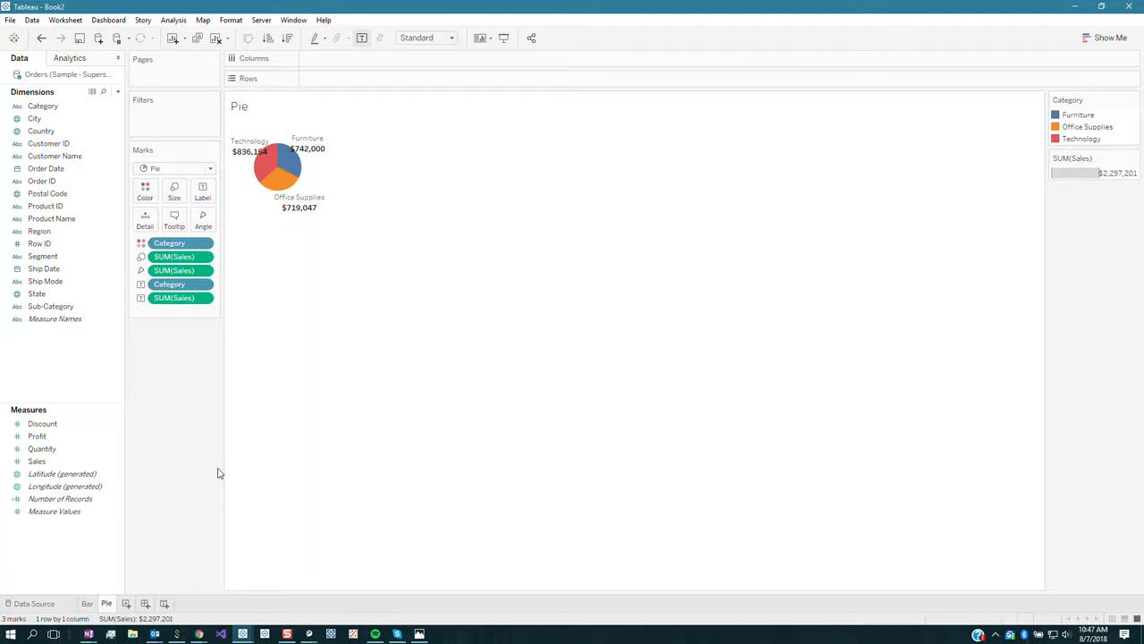
Duplicate the Pie sheet and convert the copy to a text table of Sales by Category with Show Me.
{"action": "right_click", "coordinate": [106, 604]}
{"action": "left_click", "coordinate": [150, 492]}
{"action": "left_click", "coordinate": [1122, 38]}
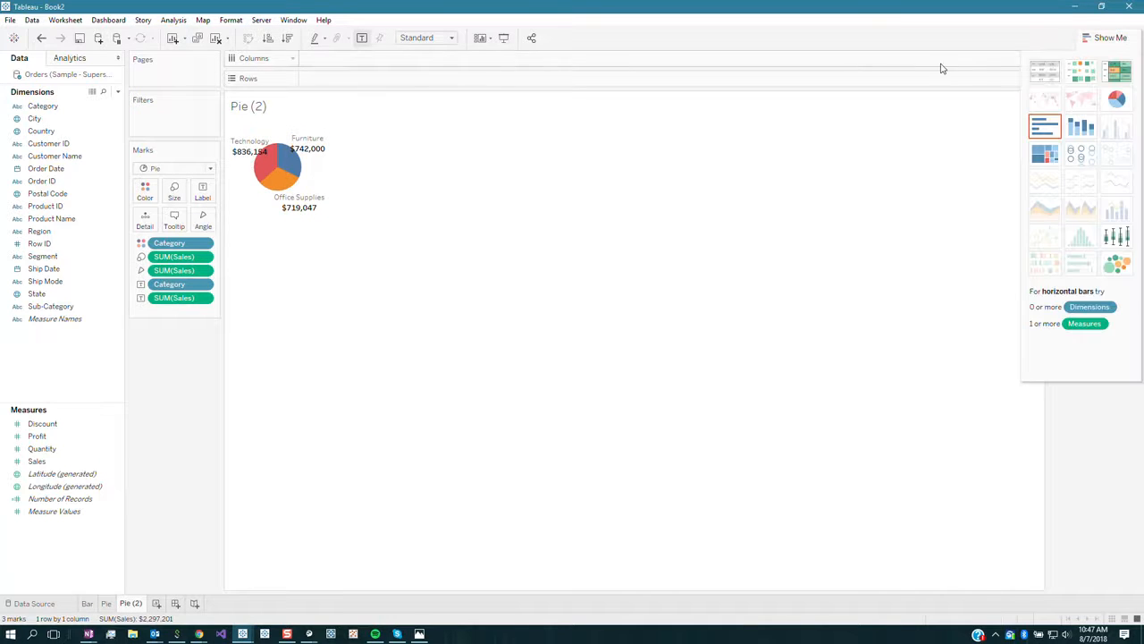
{"action": "left_click", "coordinate": [1042, 75]}
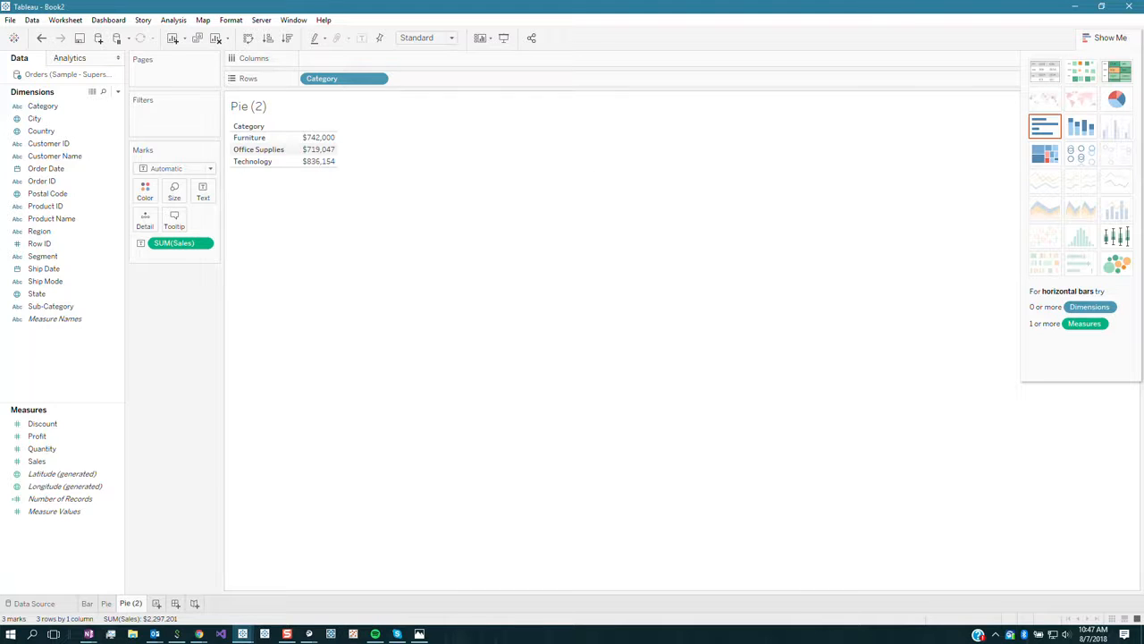
{"action": "left_click", "coordinate": [1106, 37]}
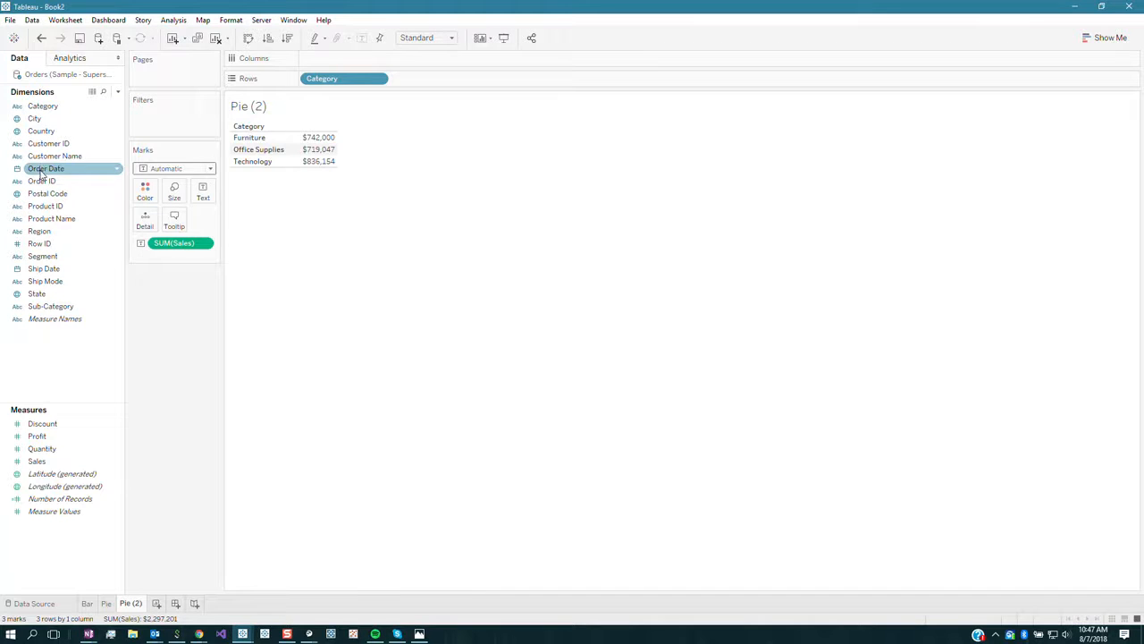
Split the table's columns by year of Order Date and hide the field labels for columns and rows.
{"action": "left_click_drag", "start_coordinate": [40, 176], "coordinate": [356, 63]}
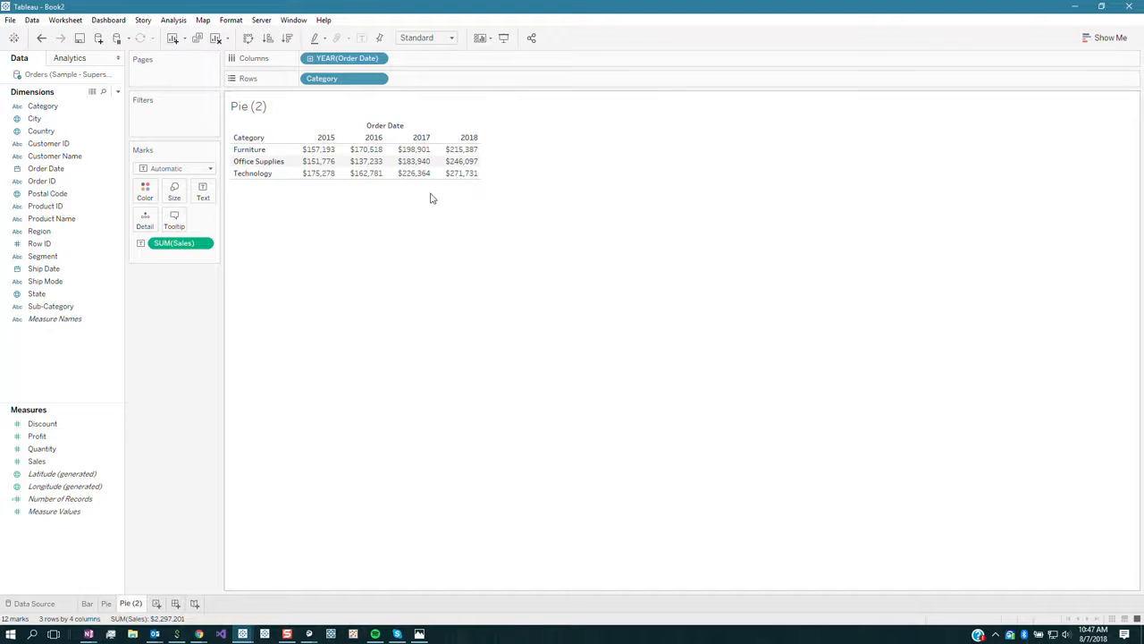
{"action": "right_click", "coordinate": [383, 133]}
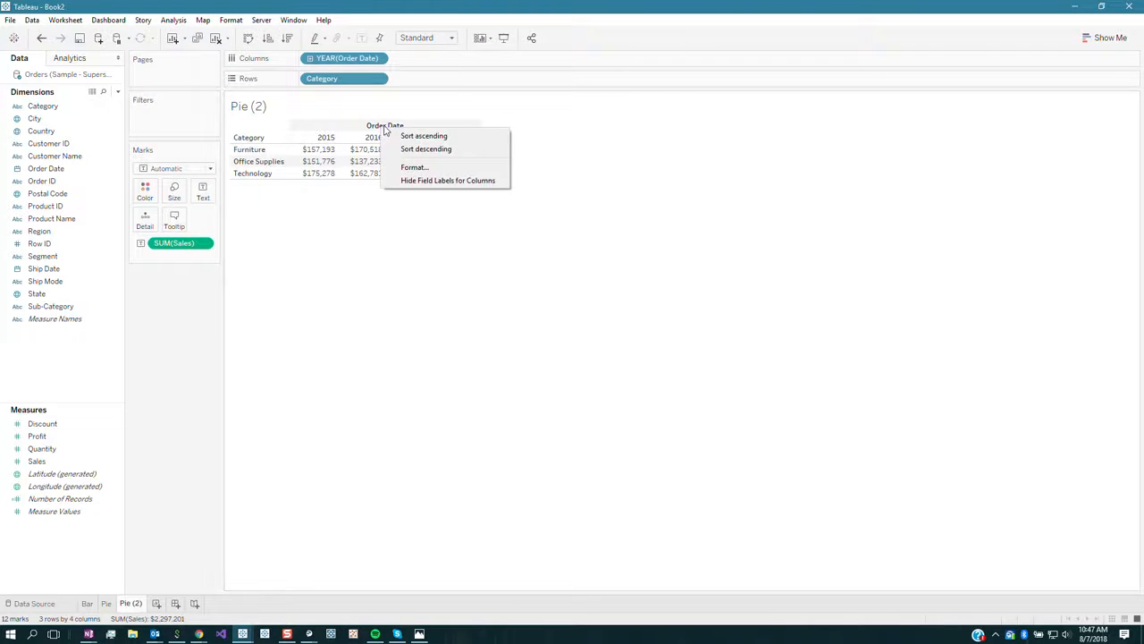
{"action": "left_click", "coordinate": [445, 180]}
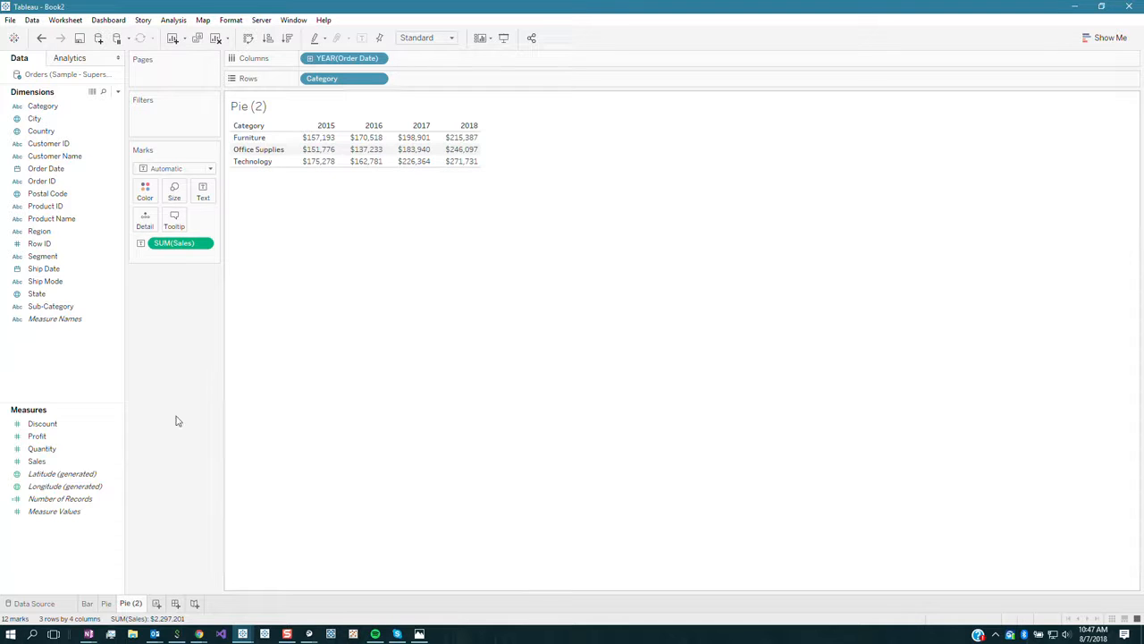
{"action": "right_click", "coordinate": [255, 127]}
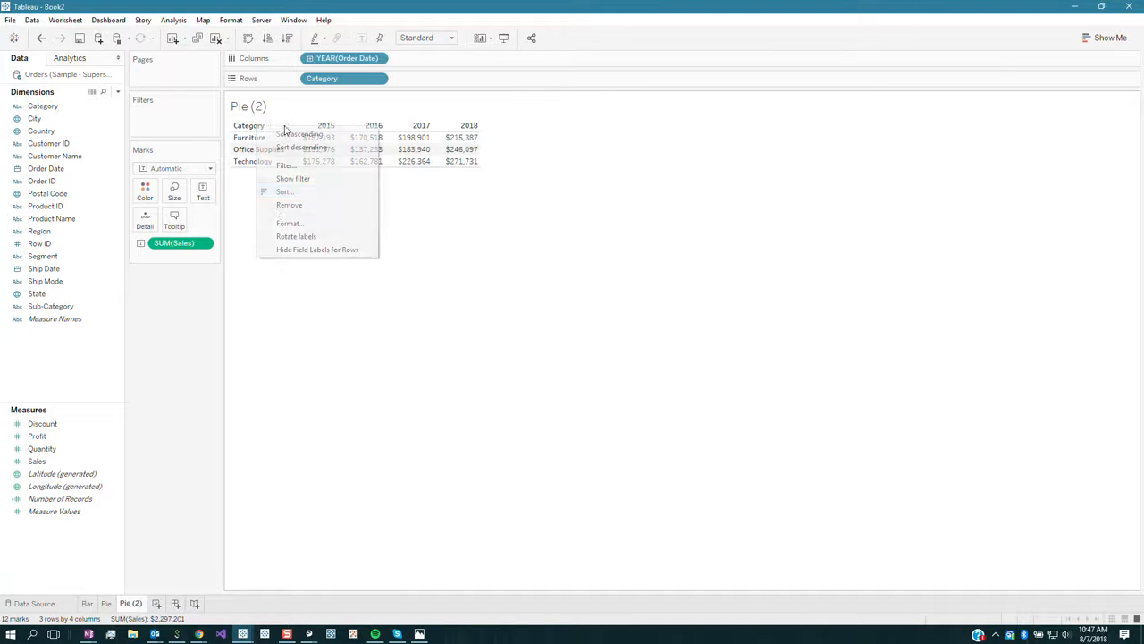
{"action": "left_click", "coordinate": [293, 251]}
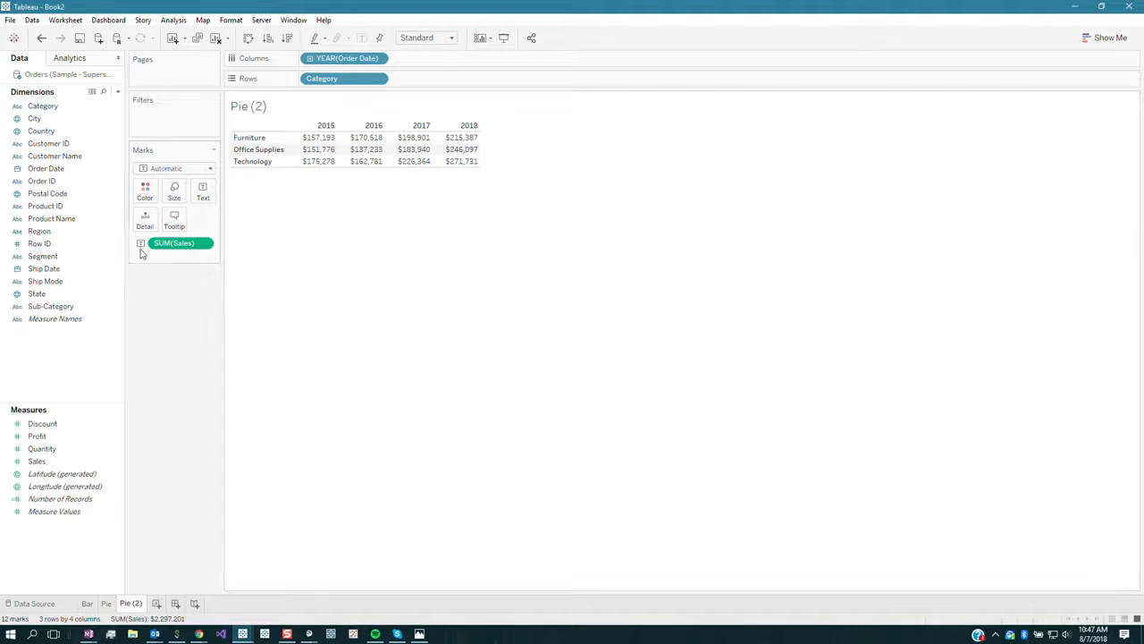
Add row grand totals and column grand totals to the sales table.
{"action": "left_click", "coordinate": [173, 20]}
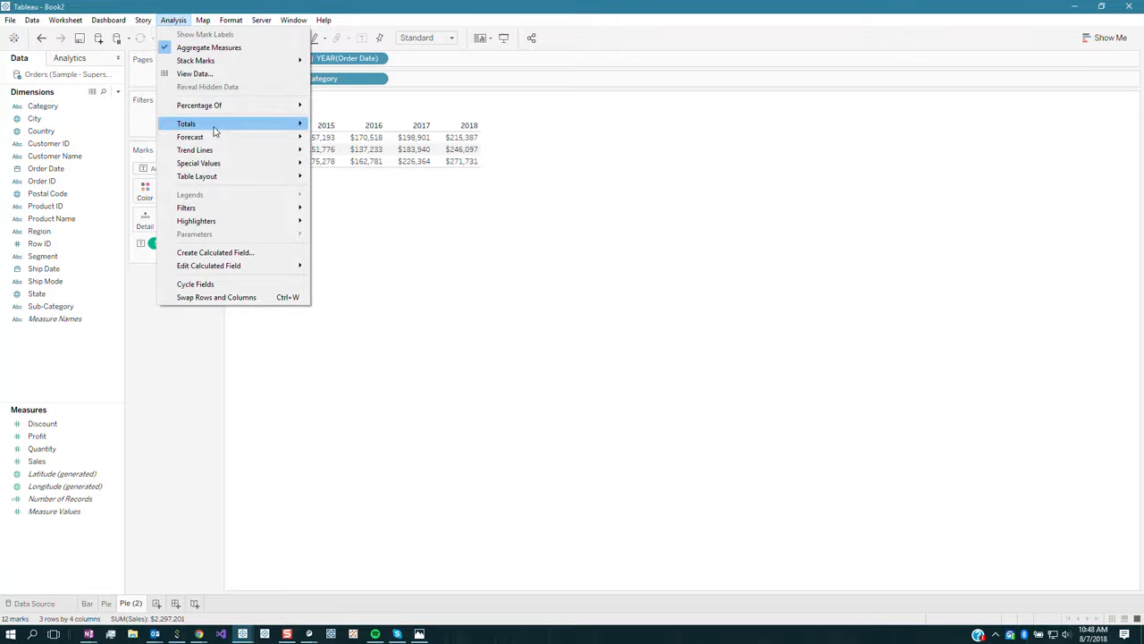
{"action": "mouse_move", "coordinate": [217, 130]}
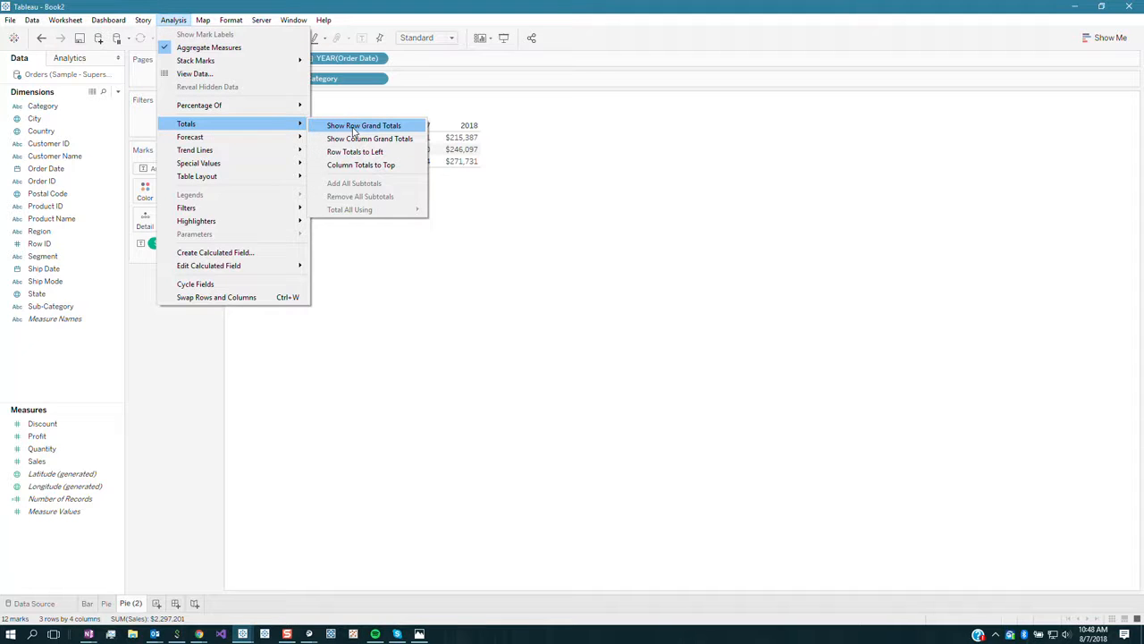
{"action": "left_click", "coordinate": [353, 128]}
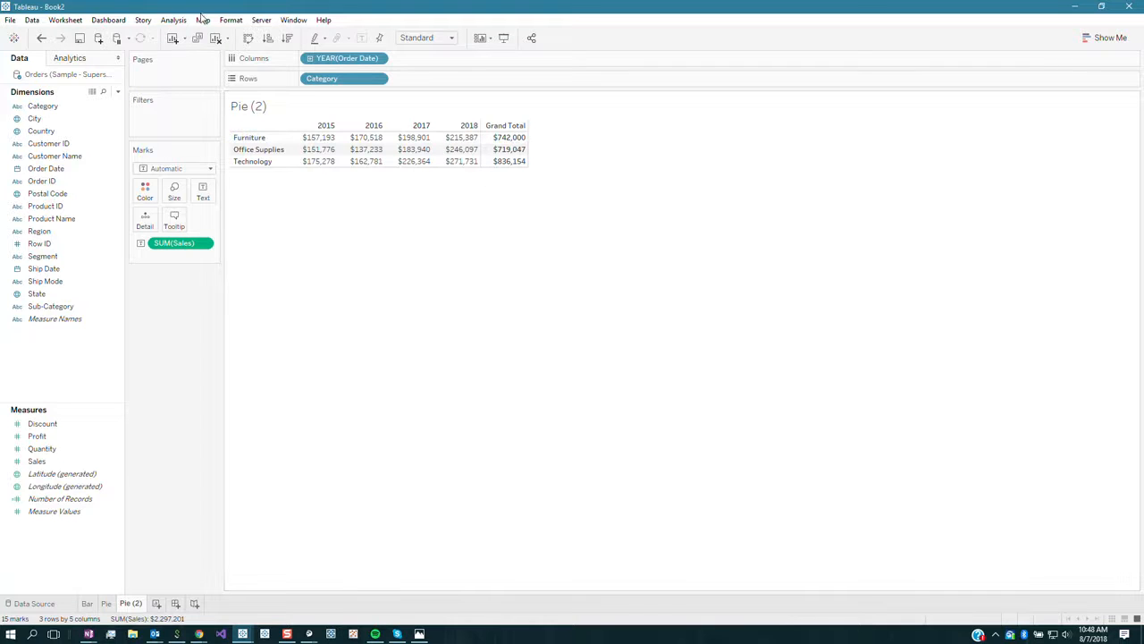
{"action": "left_click", "coordinate": [169, 21]}
{"action": "mouse_move", "coordinate": [209, 127]}
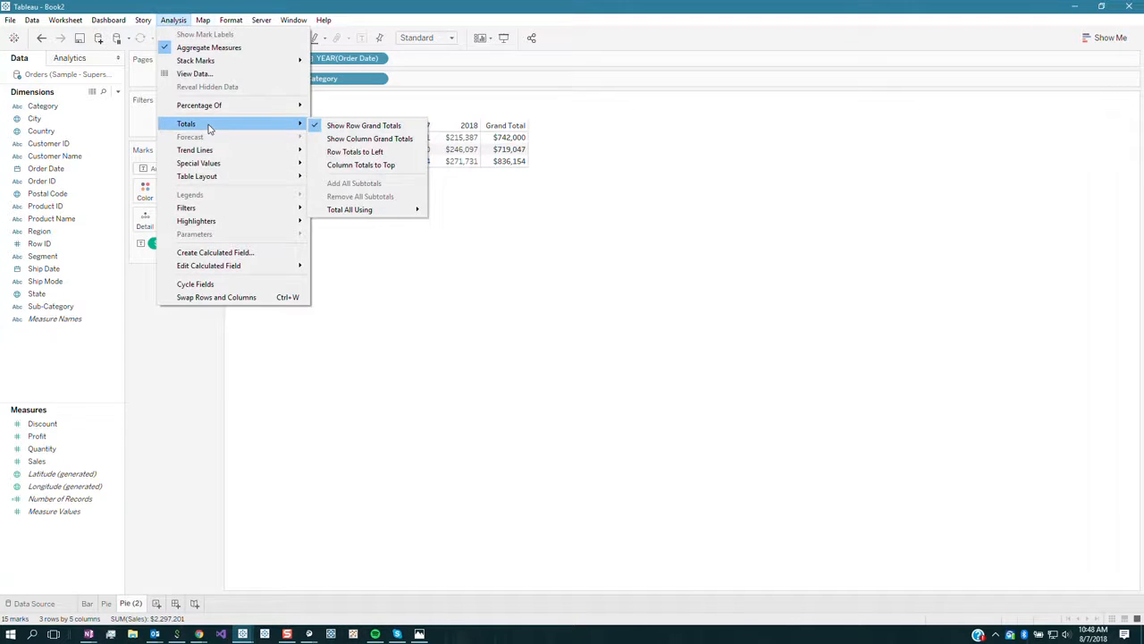
{"action": "left_click", "coordinate": [362, 149]}
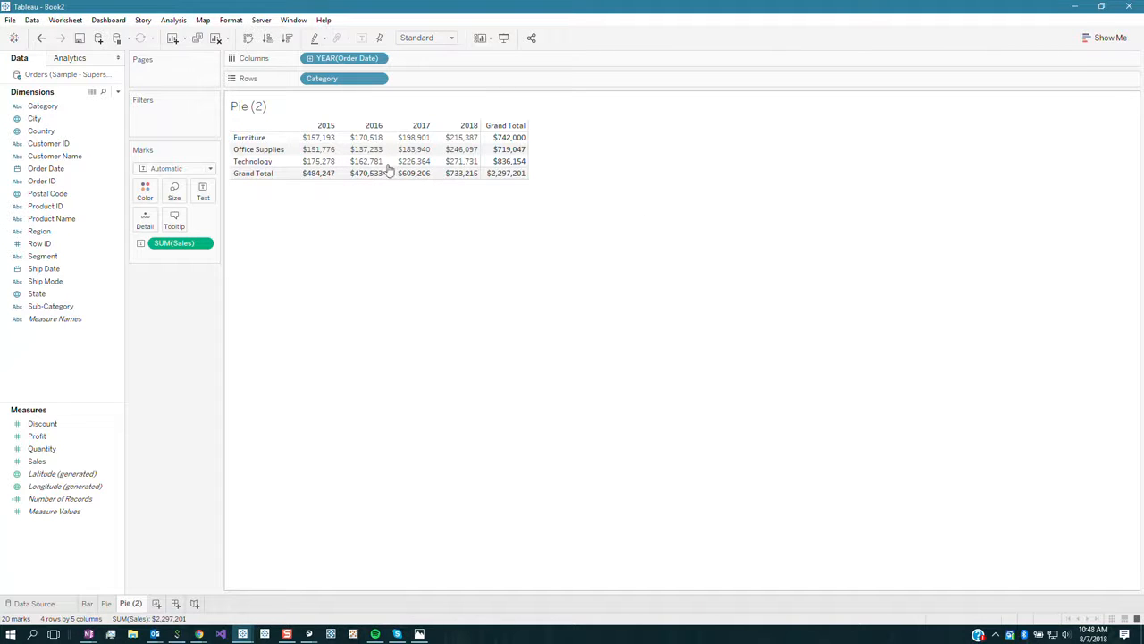
{"action": "left_click", "coordinate": [256, 153]}
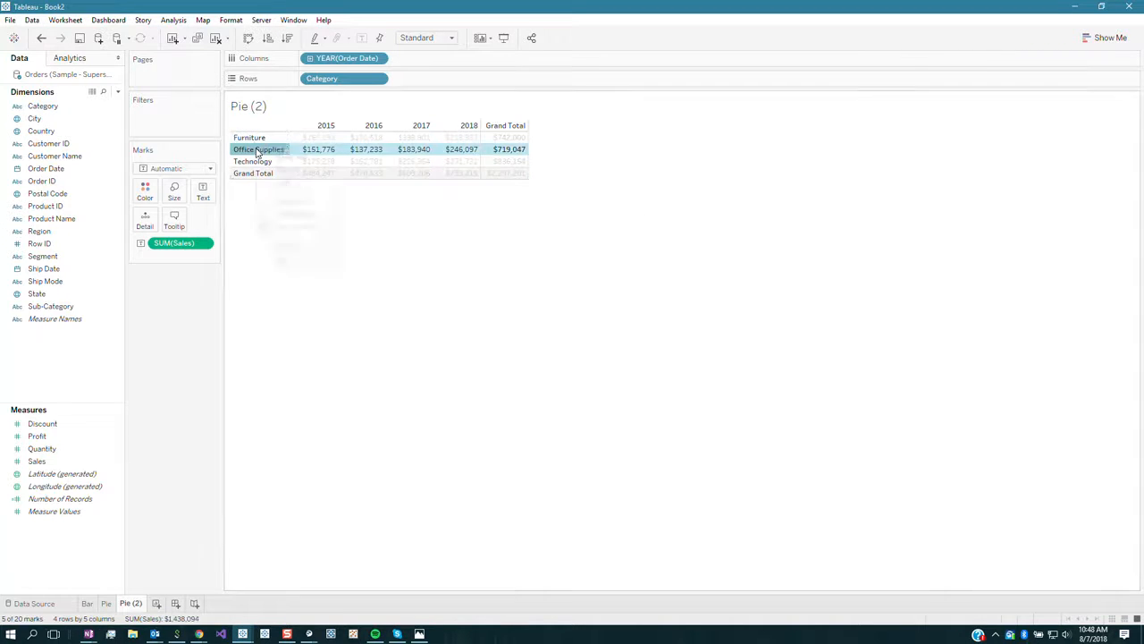
{"action": "right_click", "coordinate": [258, 152]}
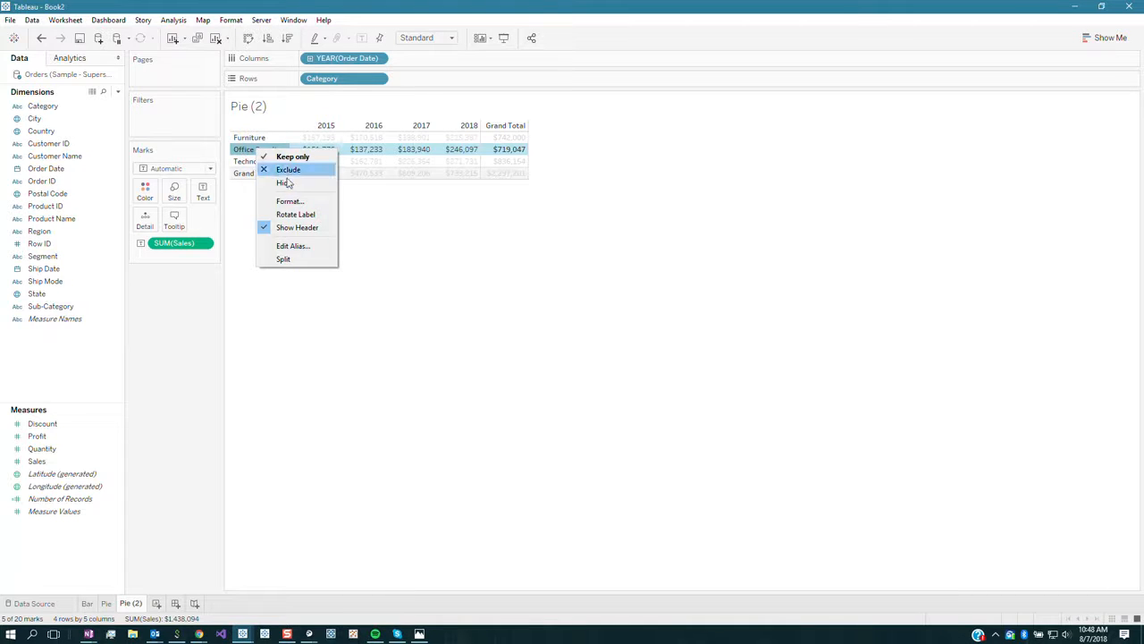
{"action": "left_click", "coordinate": [233, 155]}
{"action": "right_click", "coordinate": [234, 151]}
{"action": "left_click", "coordinate": [345, 78]}
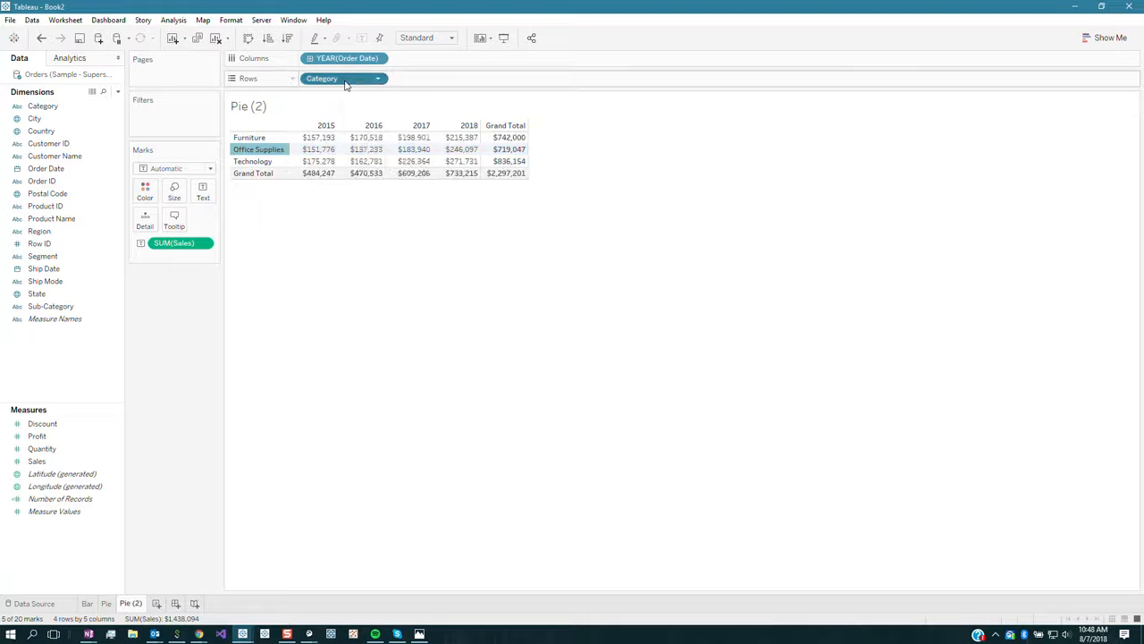
Set the default header font of the Category field to Tableau Light, size 10.
{"action": "right_click", "coordinate": [347, 83]}
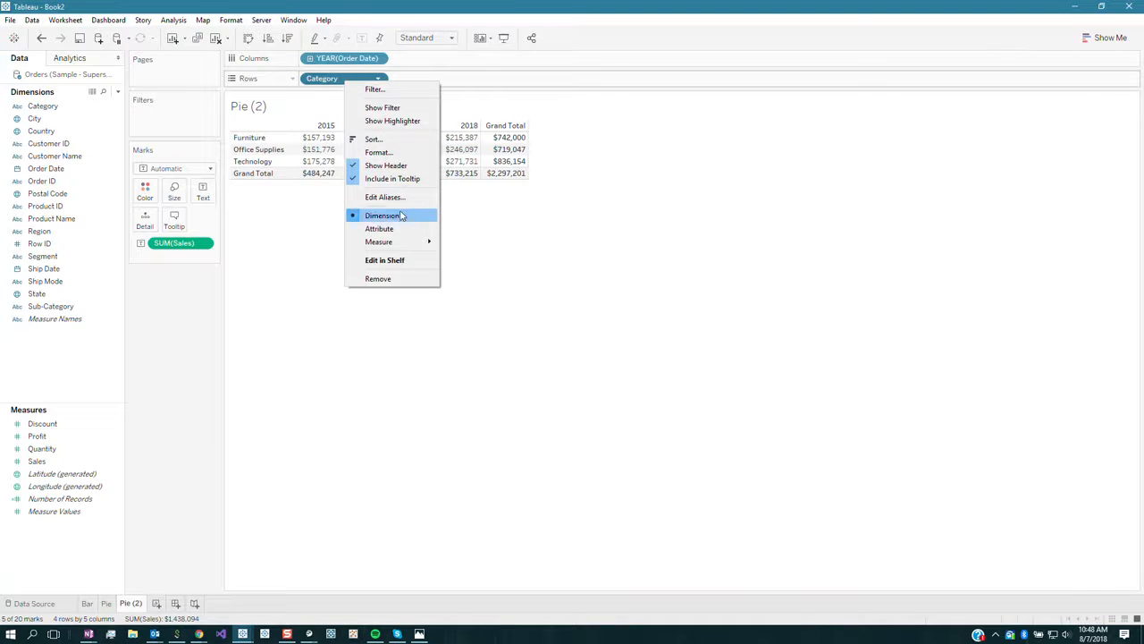
{"action": "left_click", "coordinate": [399, 154]}
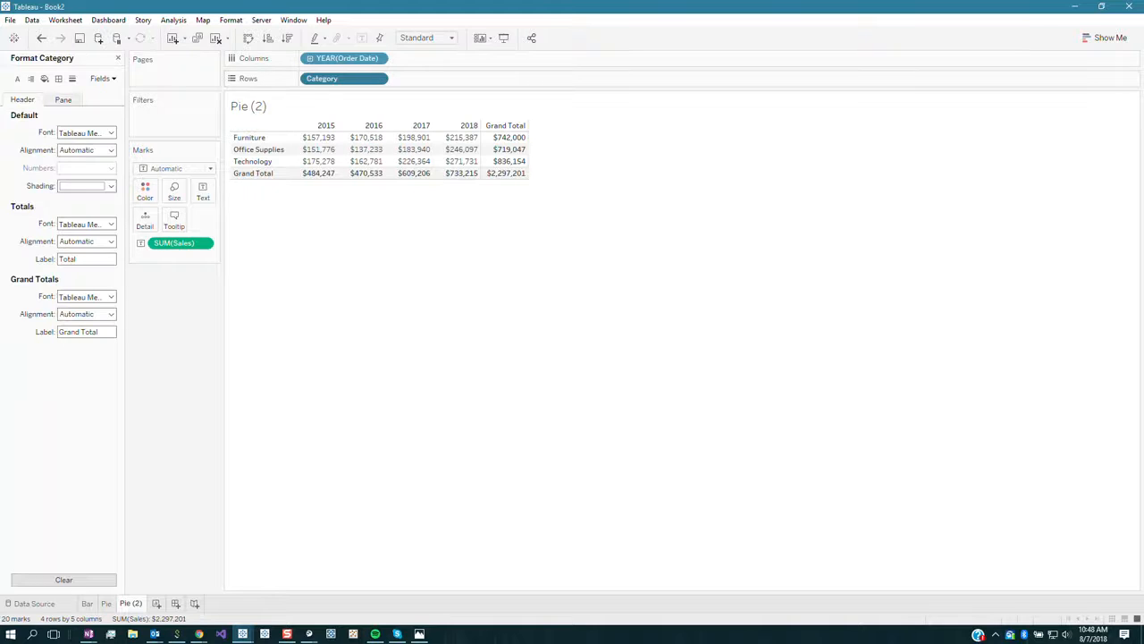
{"action": "left_click", "coordinate": [81, 133]}
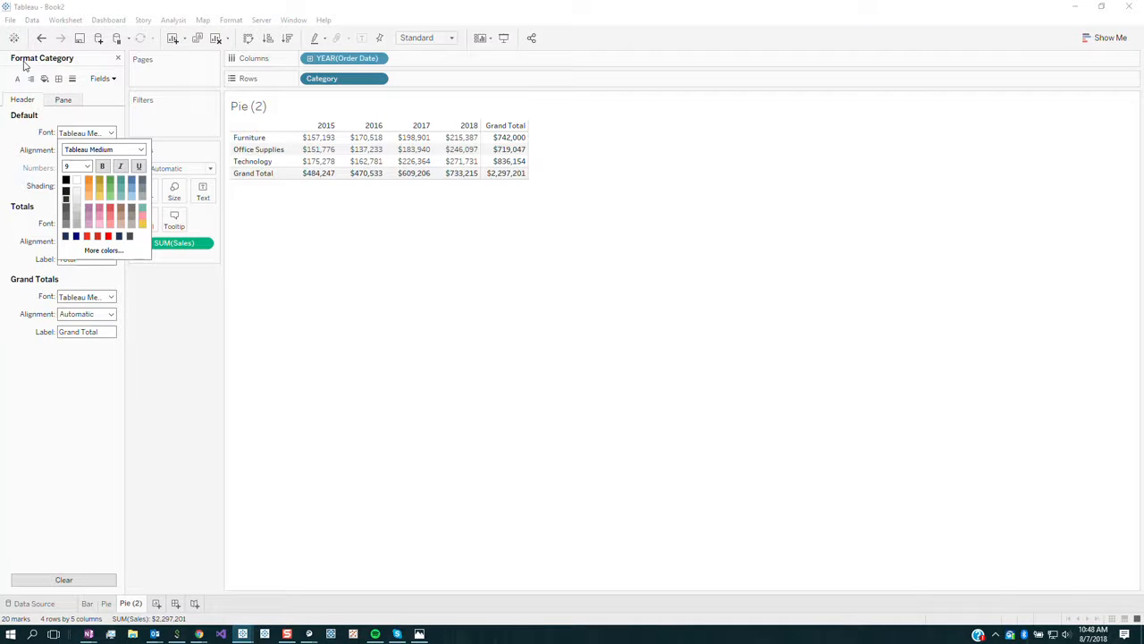
{"action": "left_click", "coordinate": [85, 167]}
{"action": "left_click", "coordinate": [84, 199]}
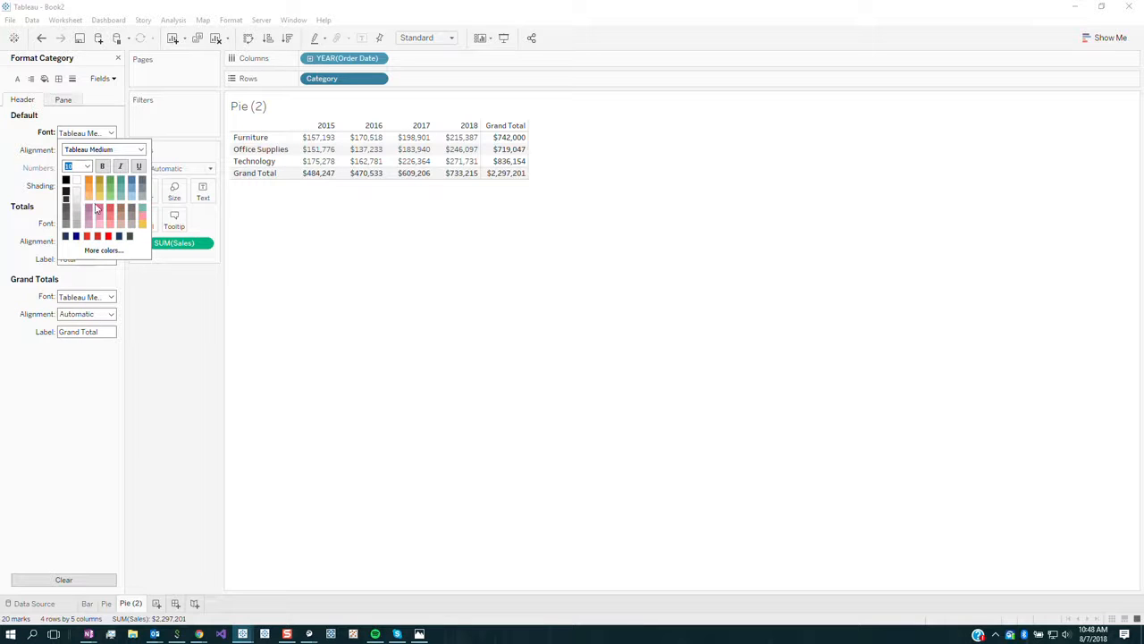
{"action": "left_click", "coordinate": [140, 149]}
{"action": "left_click", "coordinate": [127, 166]}
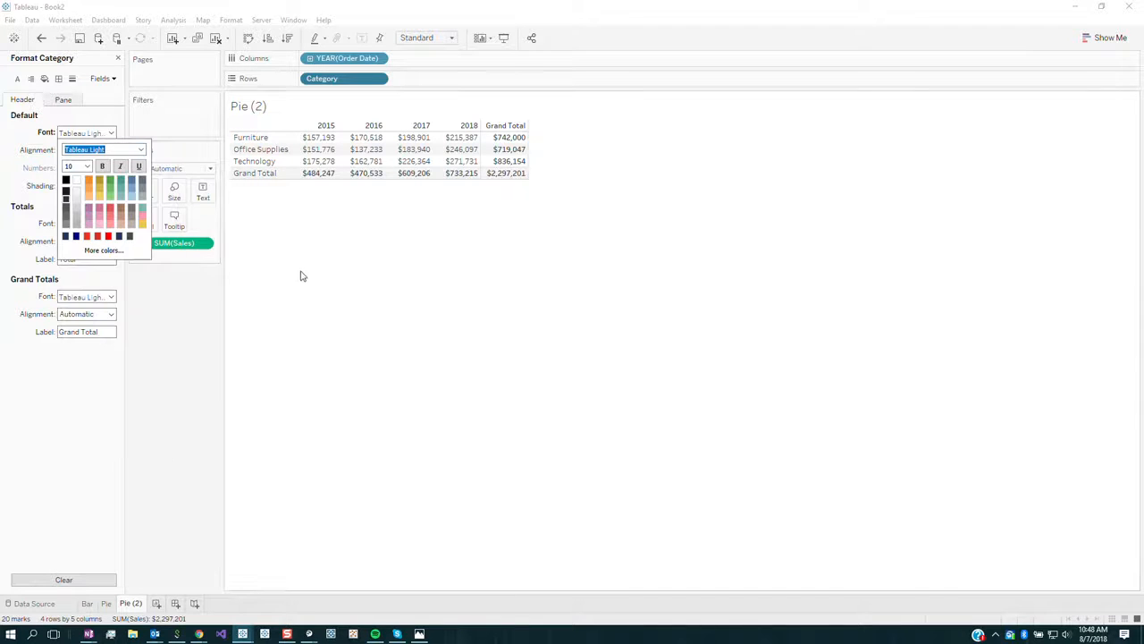
{"action": "left_click", "coordinate": [379, 348]}
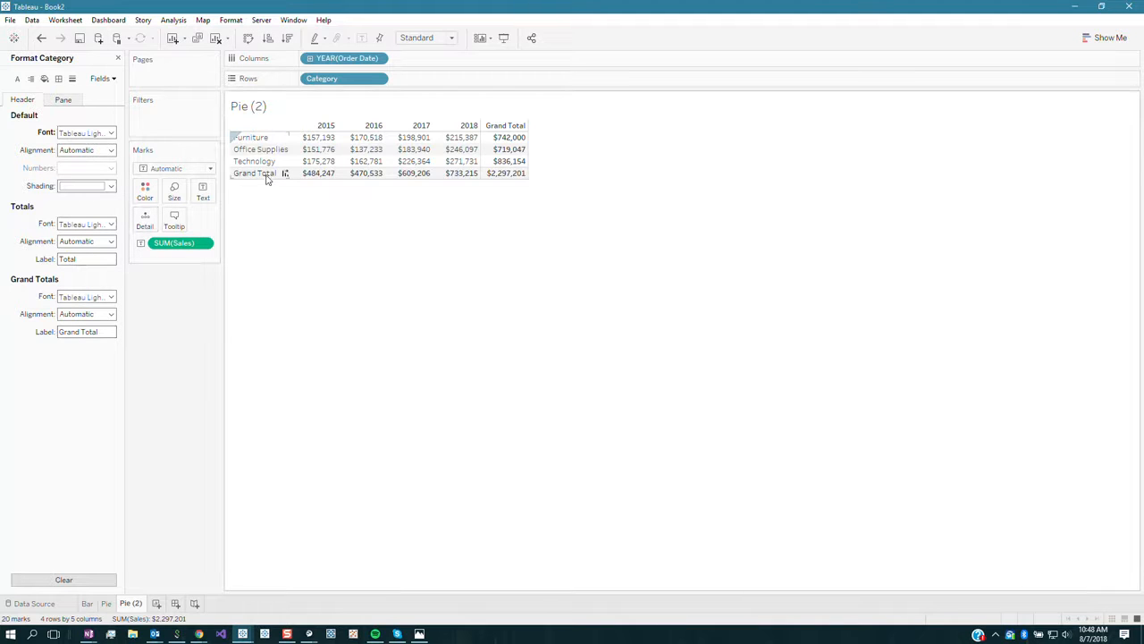
Change the Category header's grand total label to Total and align it right.
{"action": "double_click", "coordinate": [68, 331]}
{"action": "key", "text": "BackSpace"}
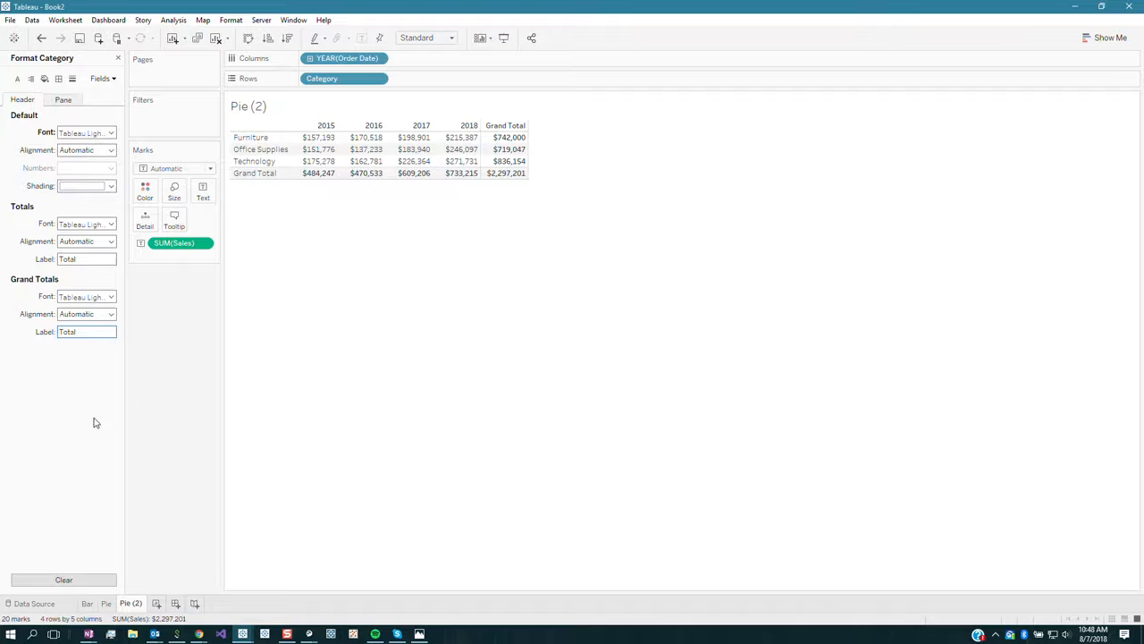
{"action": "key", "text": "Return"}
{"action": "left_click", "coordinate": [90, 315]}
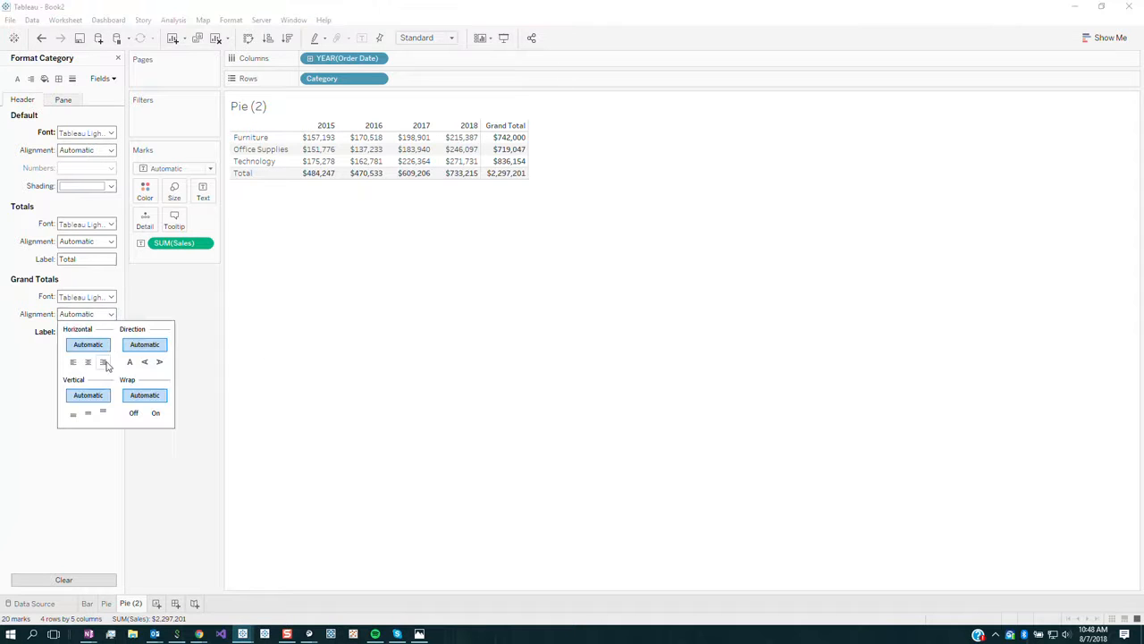
{"action": "left_click", "coordinate": [105, 362]}
{"action": "left_click", "coordinate": [61, 474]}
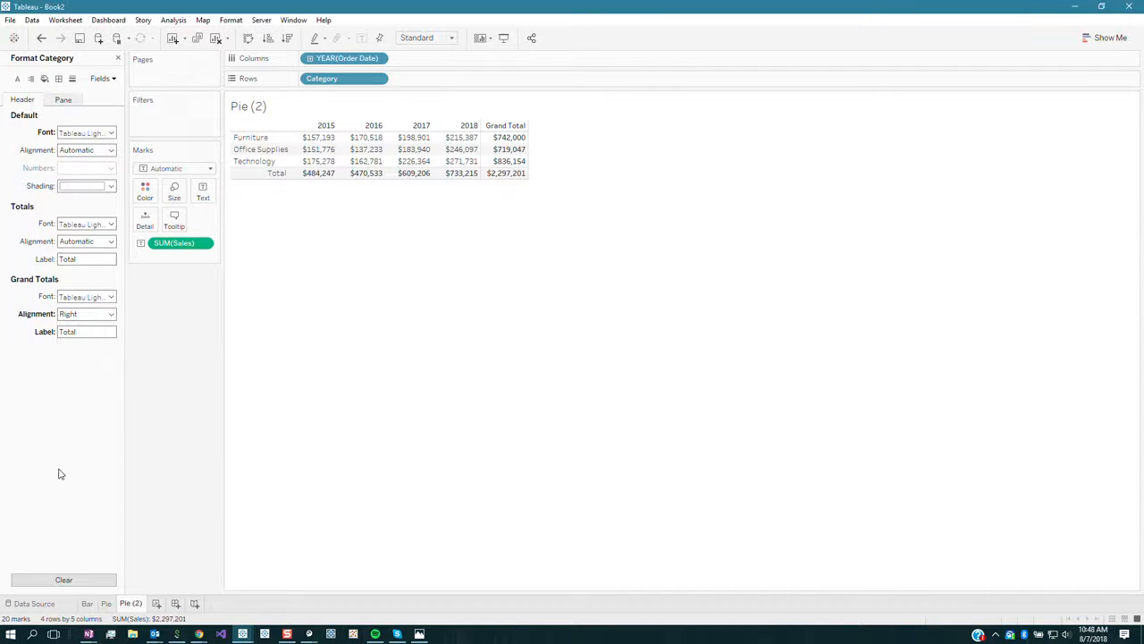
Set the Category header's grand total font to bold Tableau Regular.
{"action": "left_click", "coordinate": [93, 301]}
{"action": "left_click", "coordinate": [141, 313]}
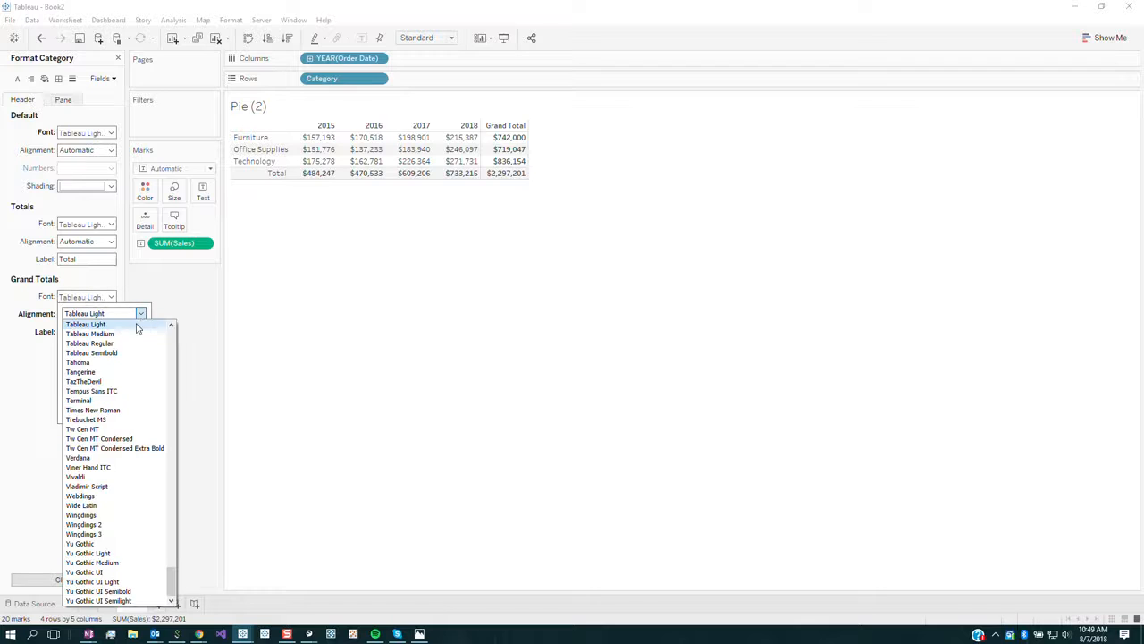
{"action": "left_click", "coordinate": [119, 343]}
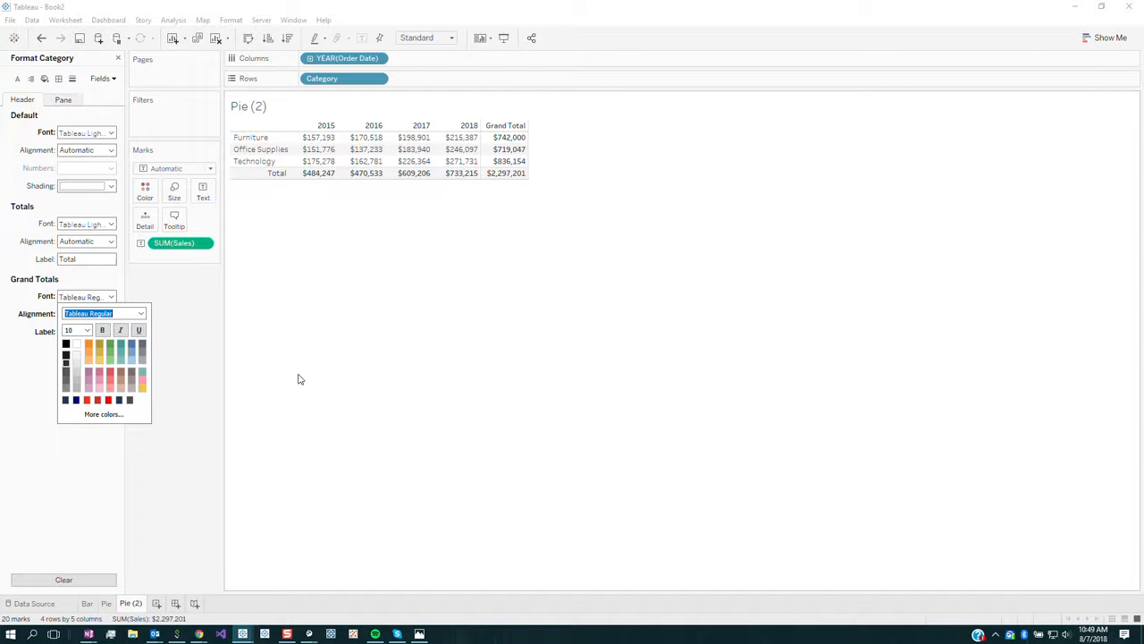
{"action": "left_click", "coordinate": [104, 330]}
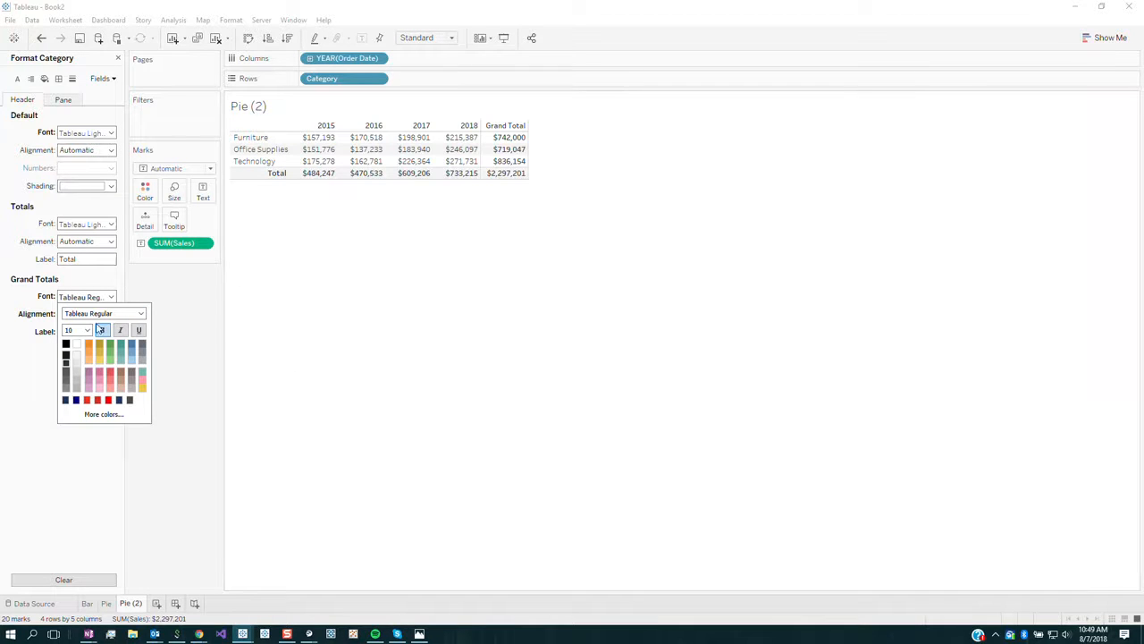
{"action": "left_click", "coordinate": [414, 311]}
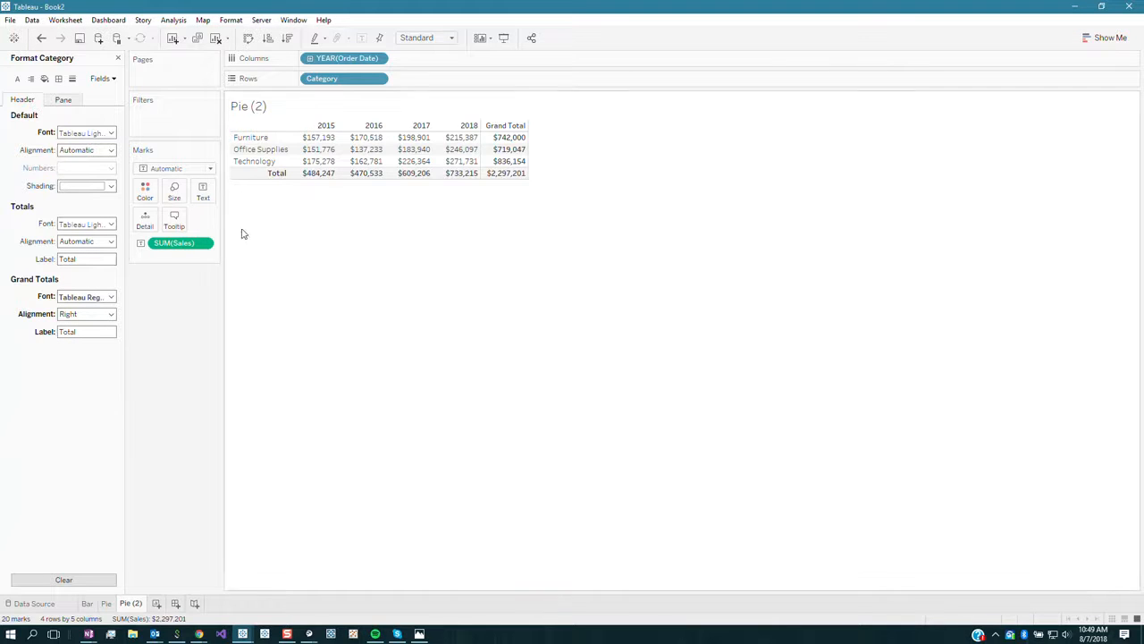
Remove the row banding shading from both the pane and the header of the table.
{"action": "left_click", "coordinate": [44, 80]}
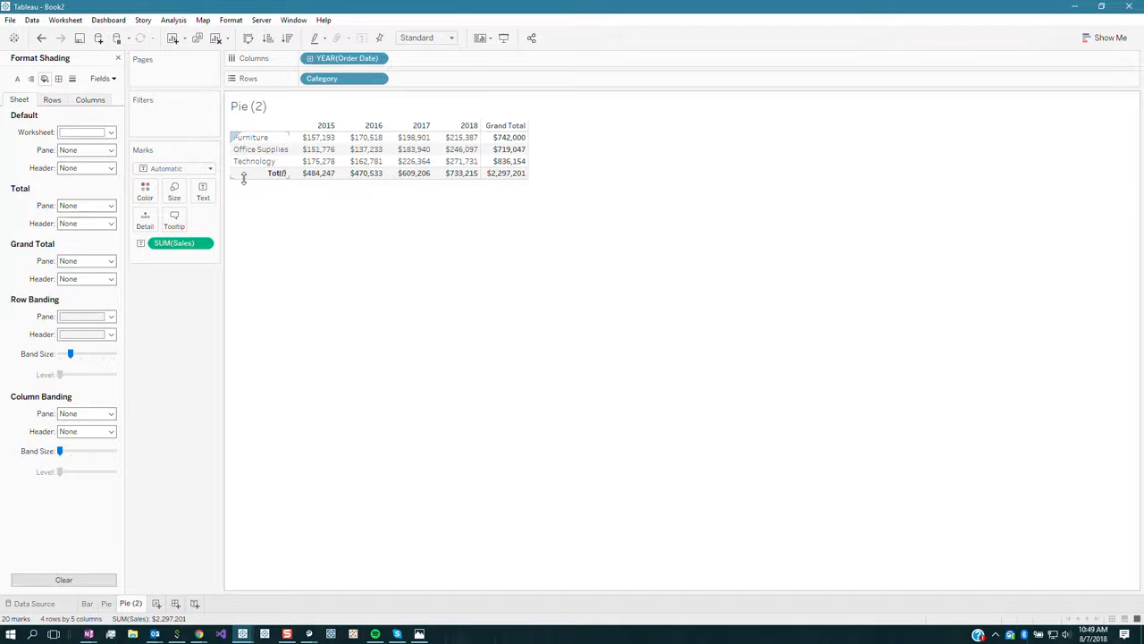
{"action": "left_click", "coordinate": [109, 316]}
{"action": "left_click", "coordinate": [105, 334]}
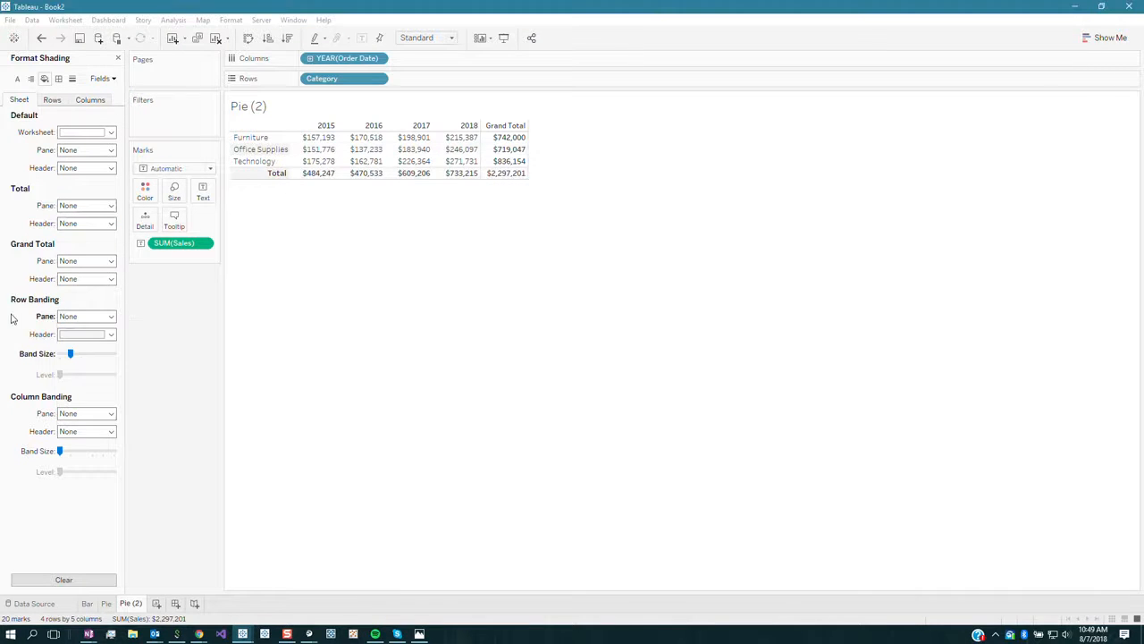
{"action": "left_click", "coordinate": [109, 334]}
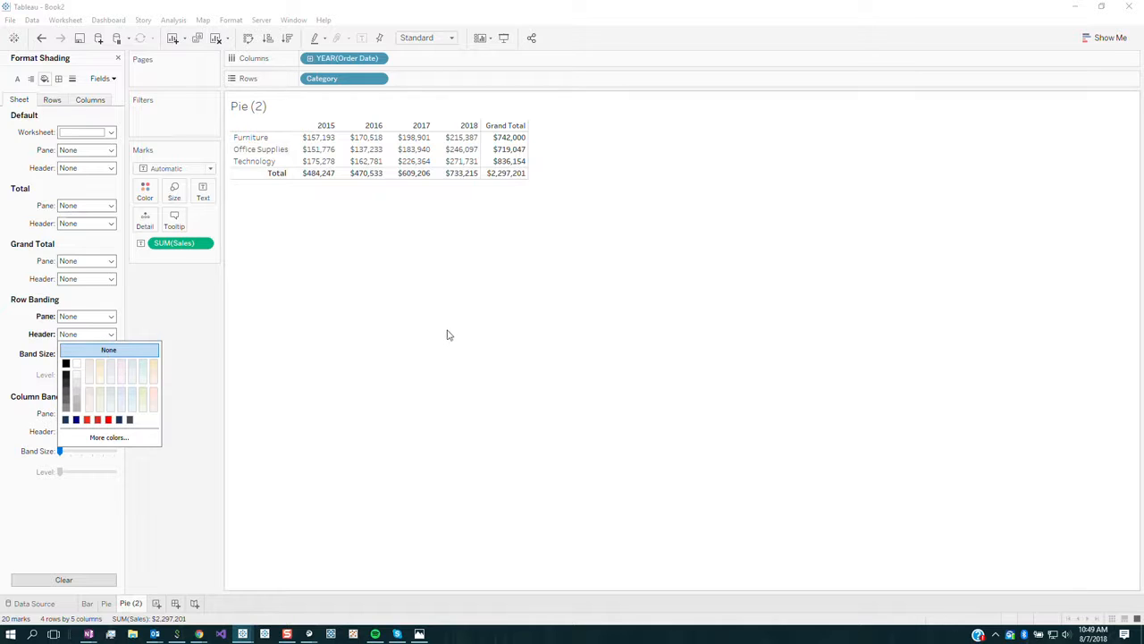
{"action": "left_click", "coordinate": [62, 300]}
Shade the grand total header and pane light gray.
{"action": "left_click", "coordinate": [93, 280]}
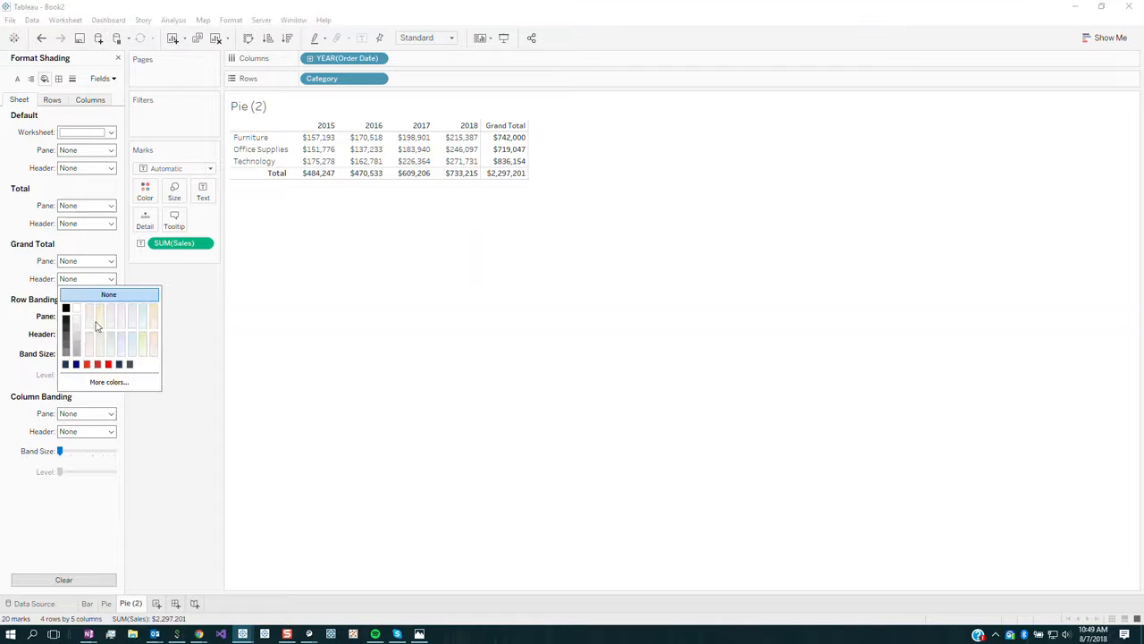
{"action": "left_click", "coordinate": [15, 274]}
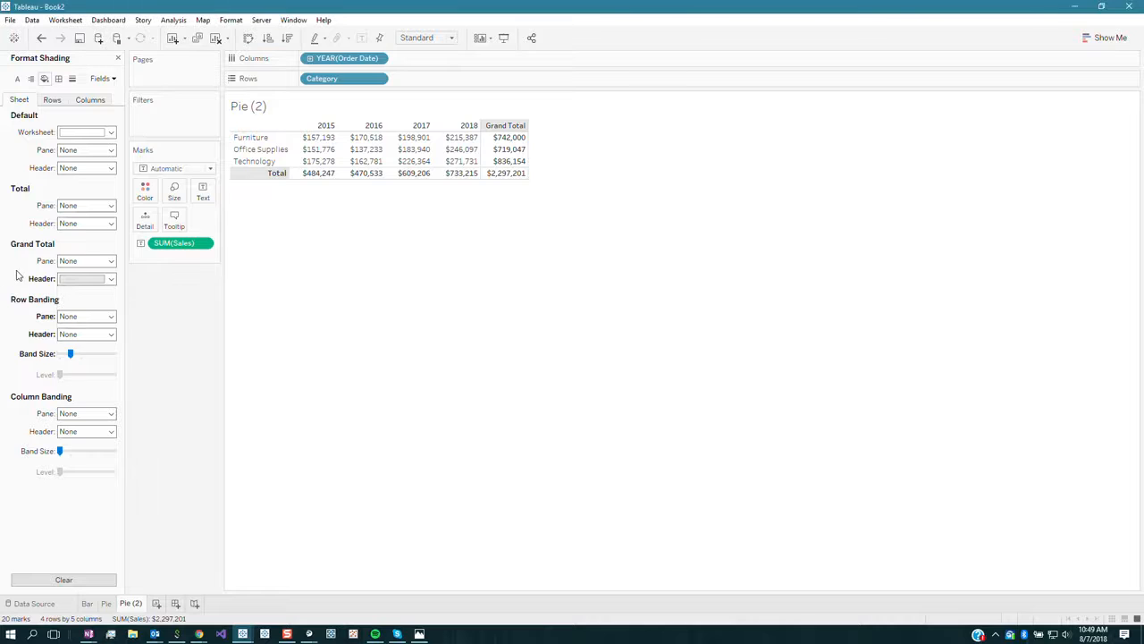
{"action": "left_click", "coordinate": [107, 262]}
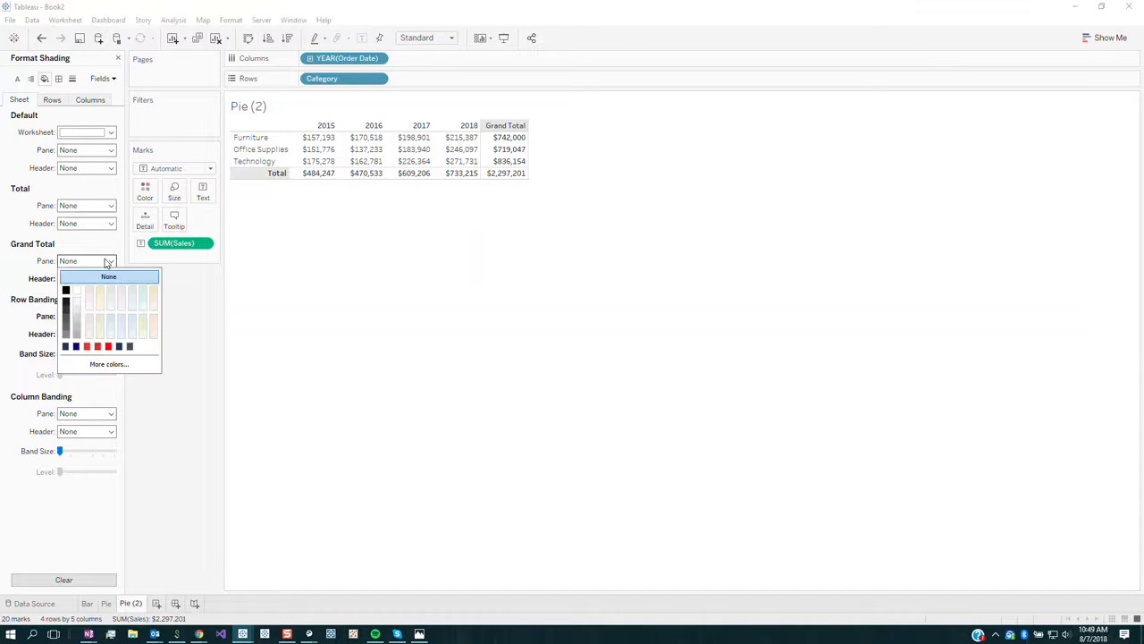
{"action": "left_click", "coordinate": [77, 314]}
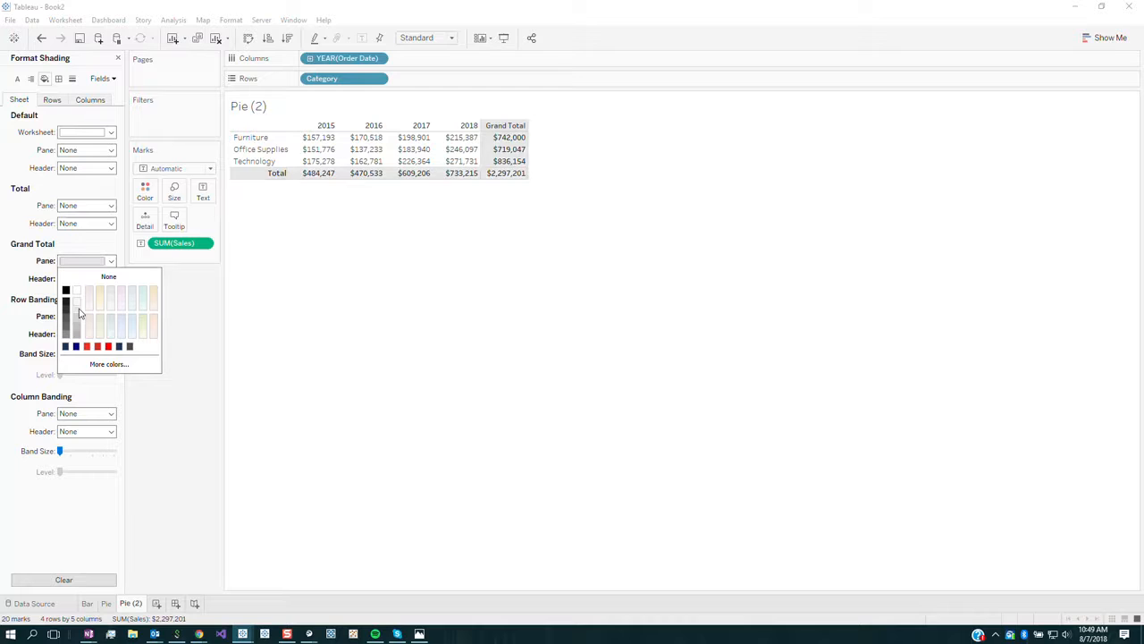
{"action": "left_click", "coordinate": [597, 251]}
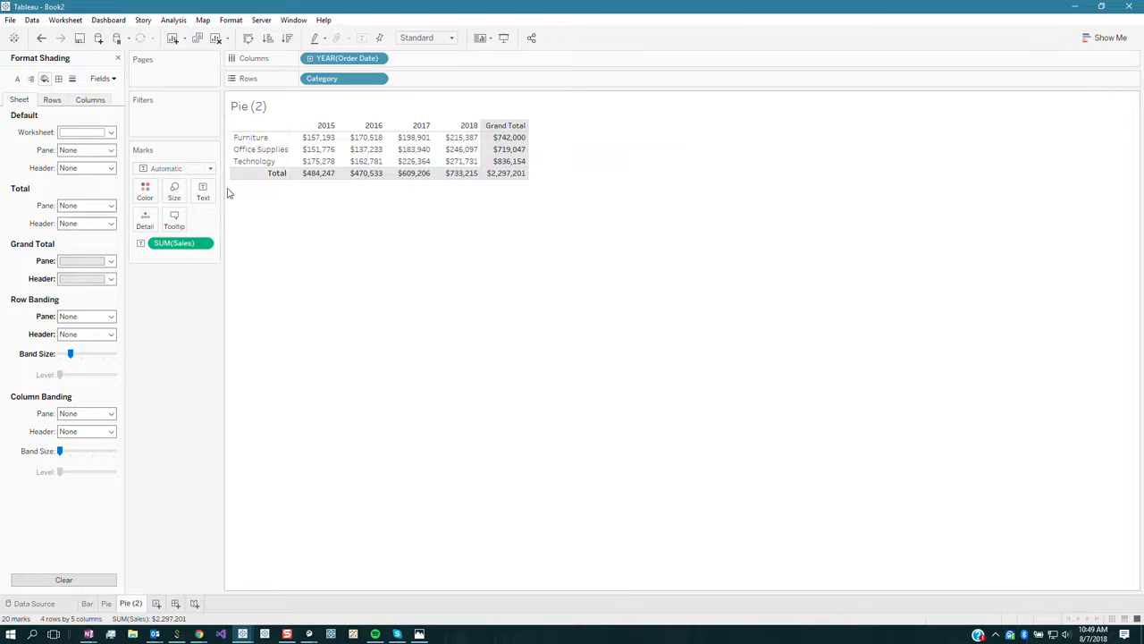
Set the table's row divider borders to None for the pane and header.
{"action": "left_click", "coordinate": [59, 79]}
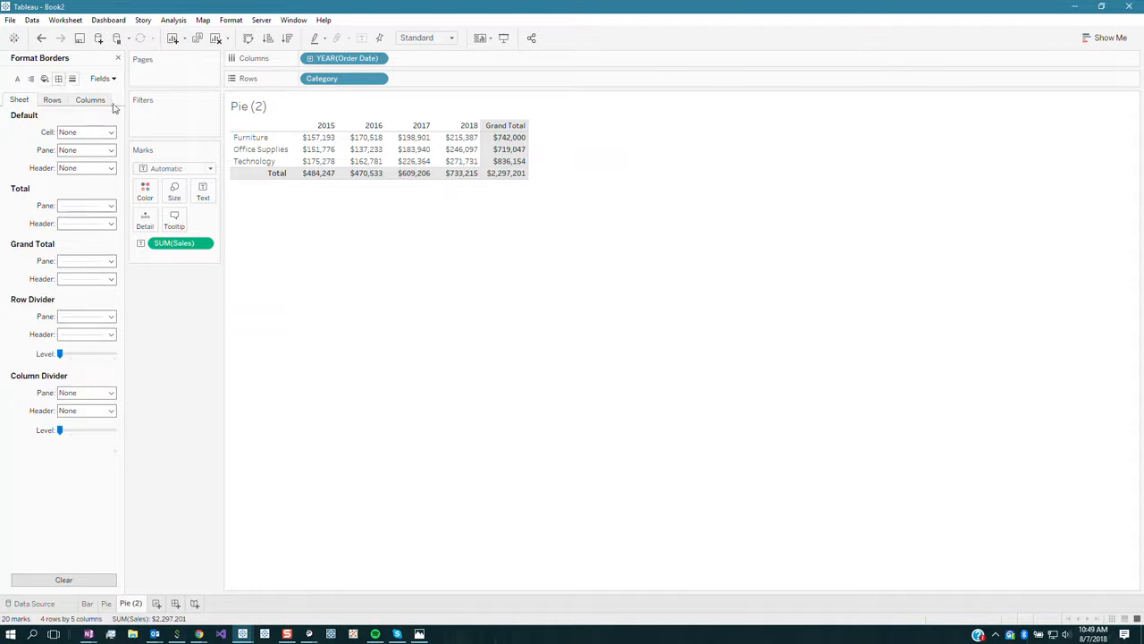
{"action": "left_click", "coordinate": [105, 316]}
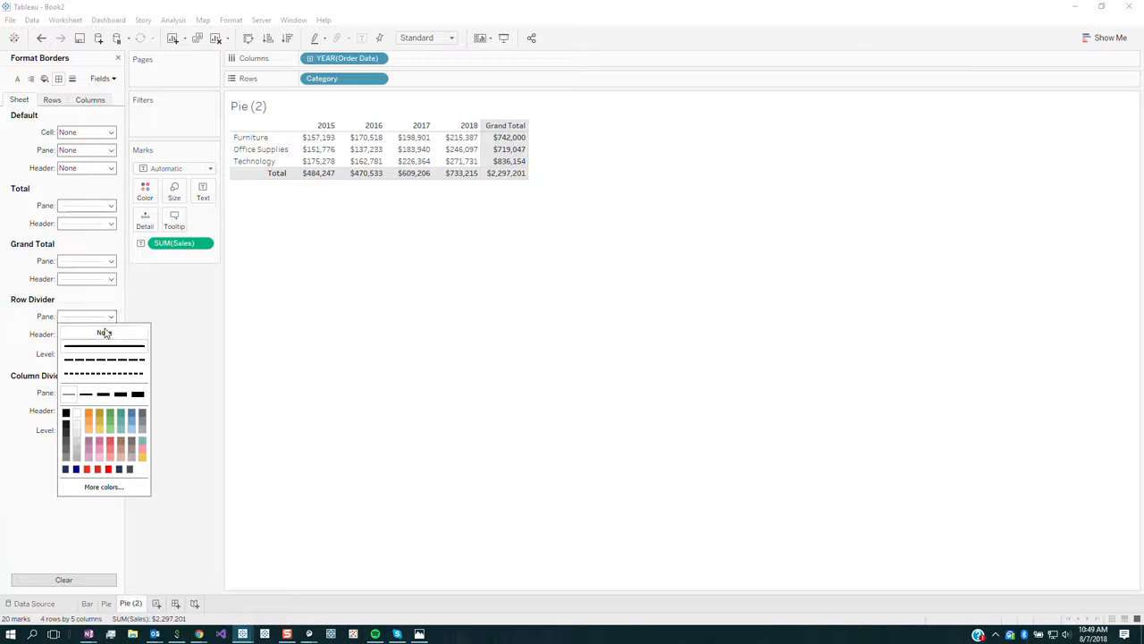
{"action": "left_click", "coordinate": [319, 380]}
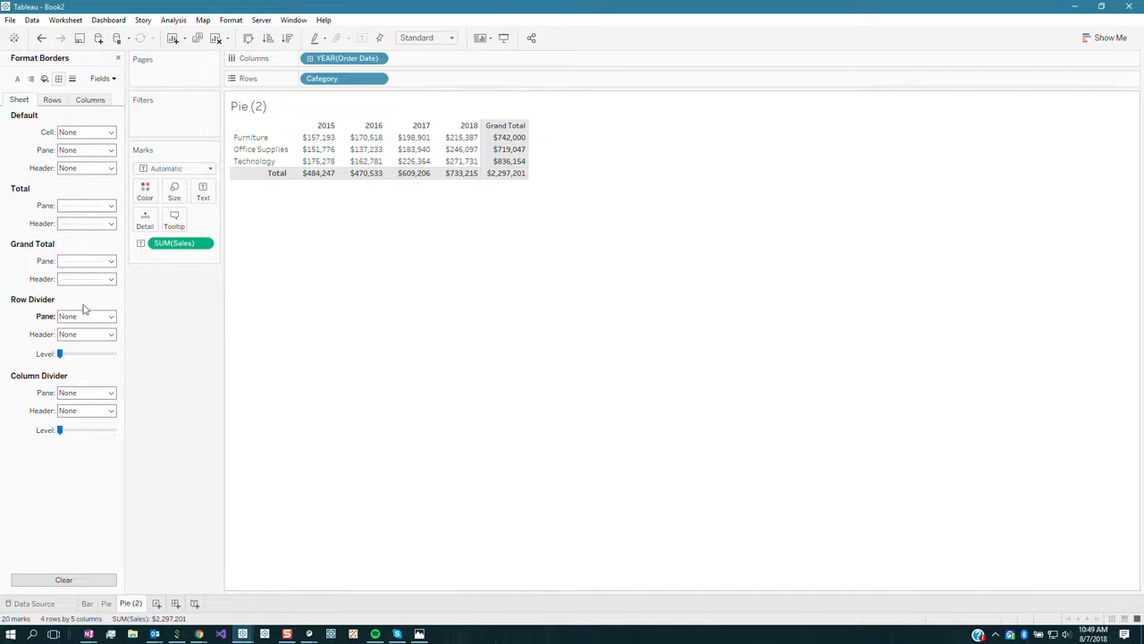
Set the sheet's grand total borders to None for both the pane and the header.
{"action": "left_click", "coordinate": [53, 100]}
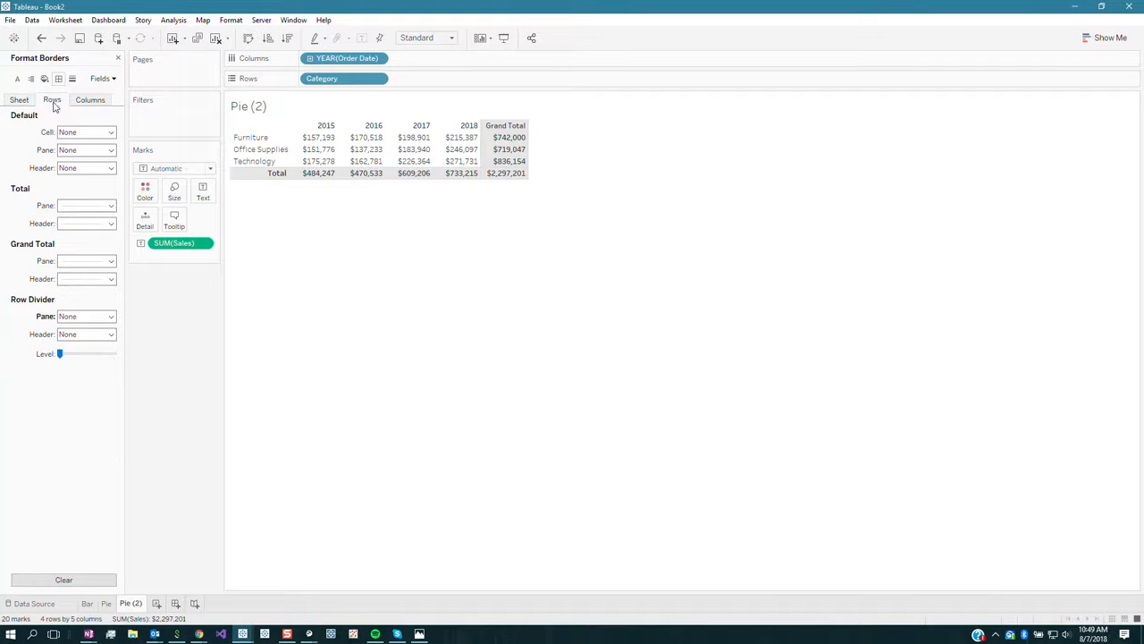
{"action": "left_click", "coordinate": [88, 103]}
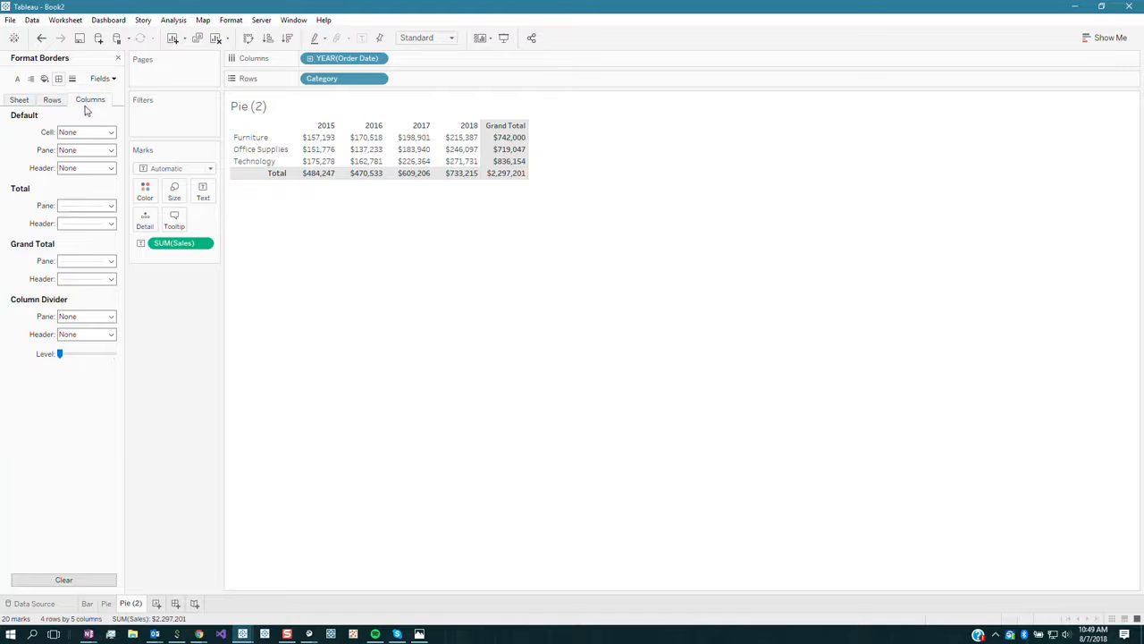
{"action": "left_click", "coordinate": [19, 100]}
{"action": "left_click", "coordinate": [72, 261]}
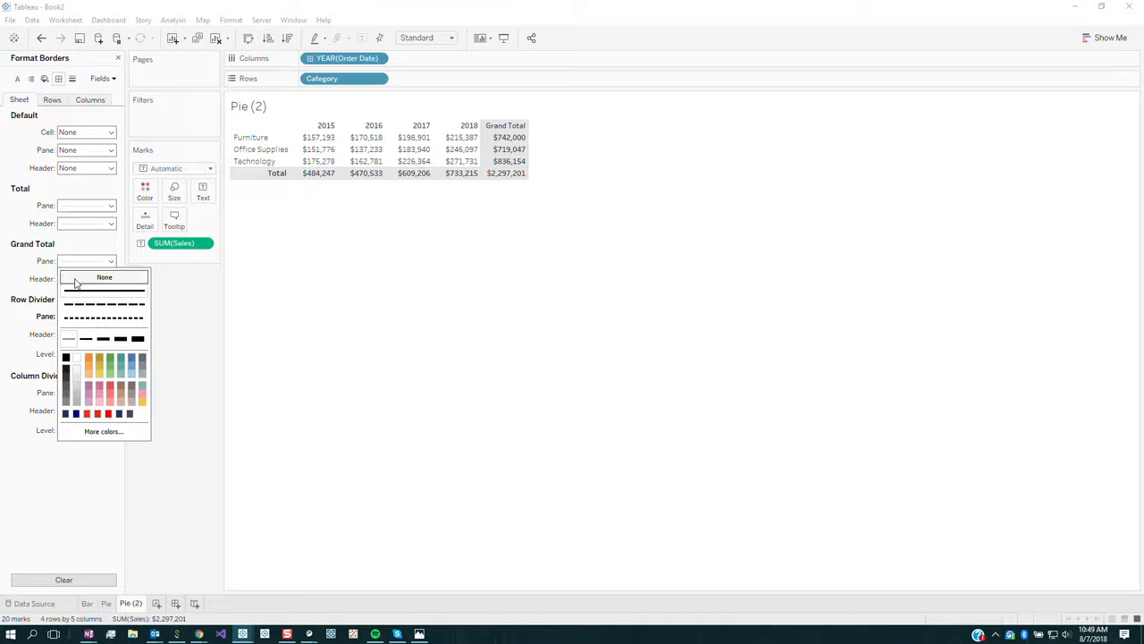
{"action": "left_click", "coordinate": [86, 277]}
{"action": "left_click", "coordinate": [89, 278]}
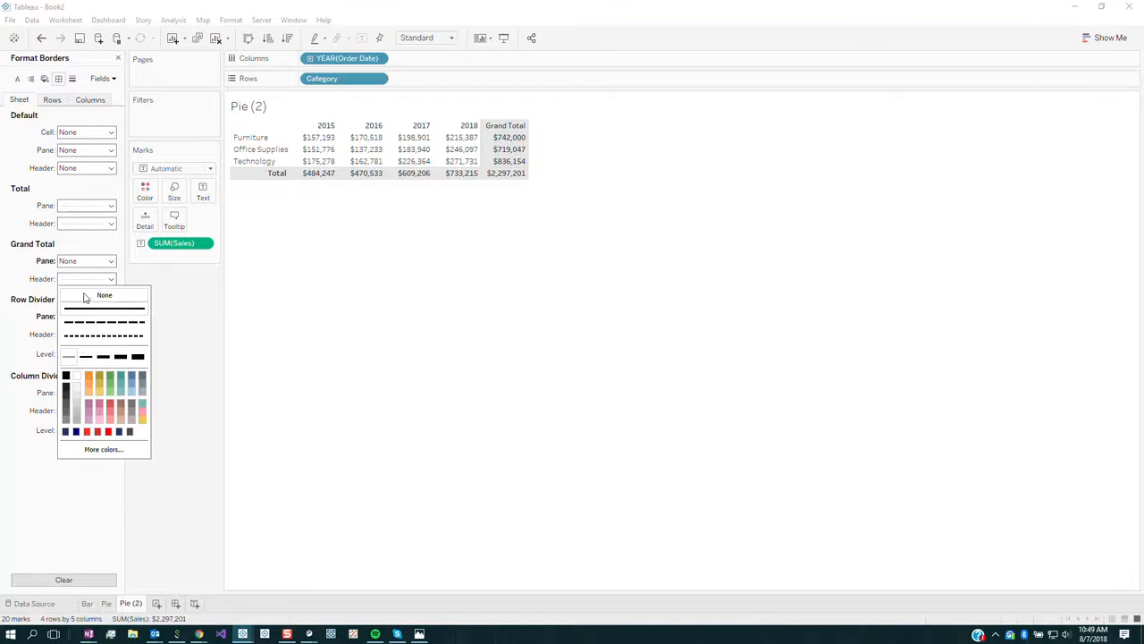
{"action": "left_click", "coordinate": [102, 294]}
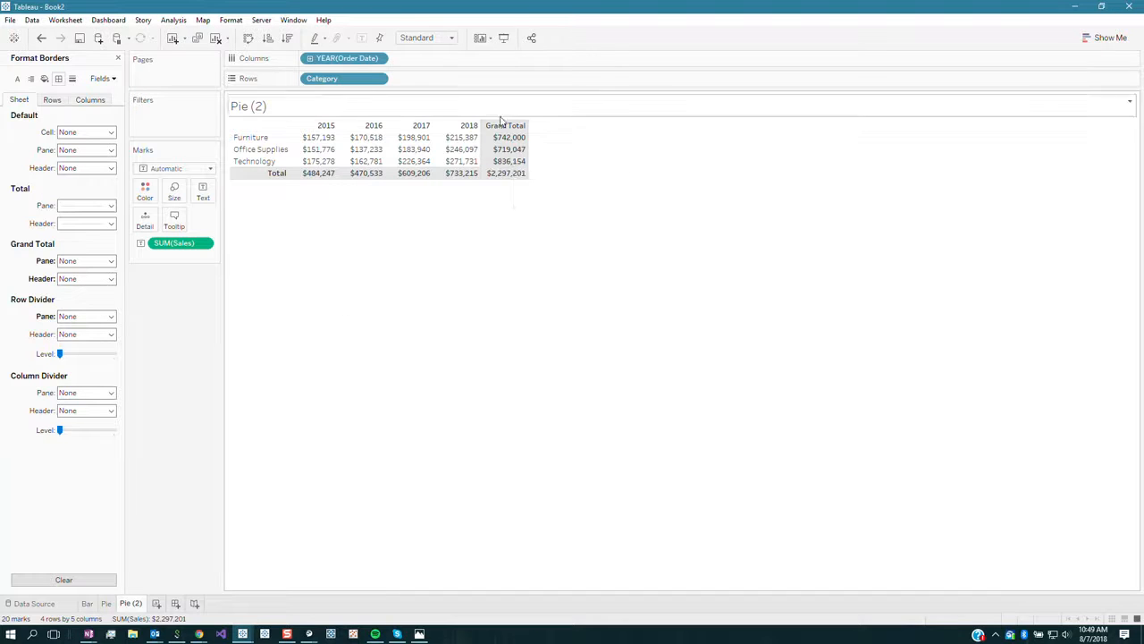
Turn off tooltips for the marks in the sales table.
{"action": "mouse_move", "coordinate": [426, 179]}
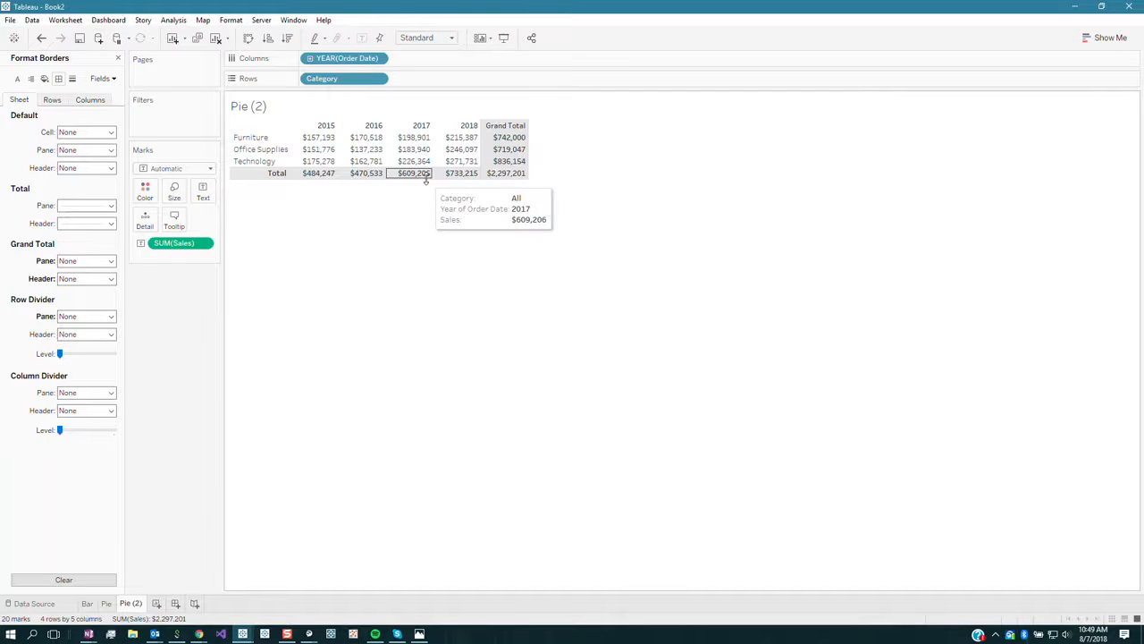
{"action": "left_click", "coordinate": [269, 150]}
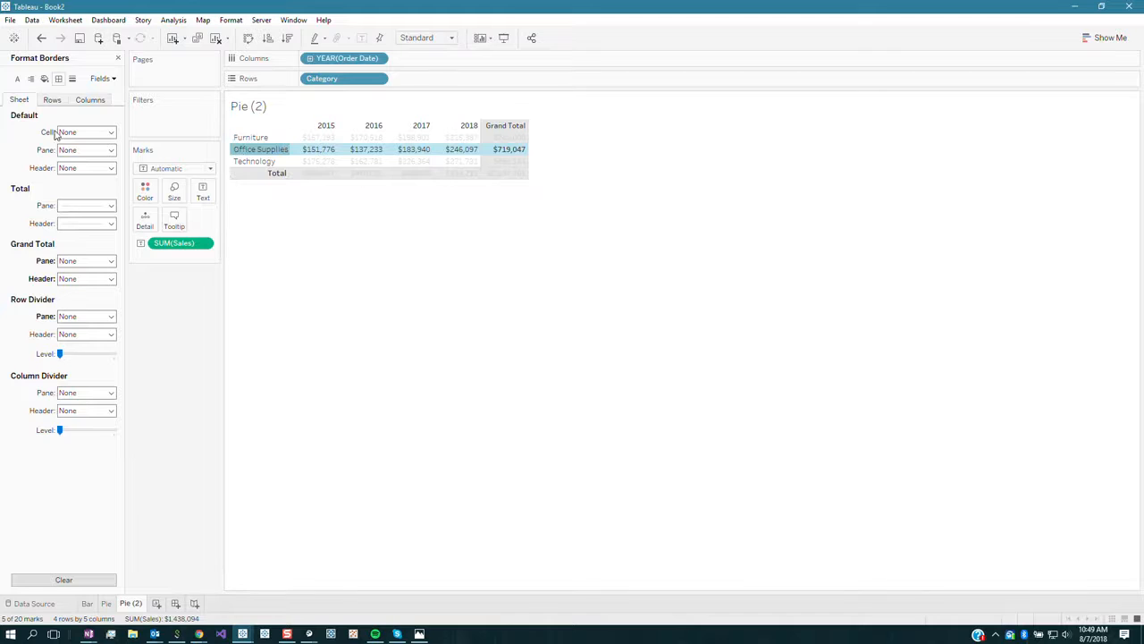
{"action": "left_click", "coordinate": [321, 155]}
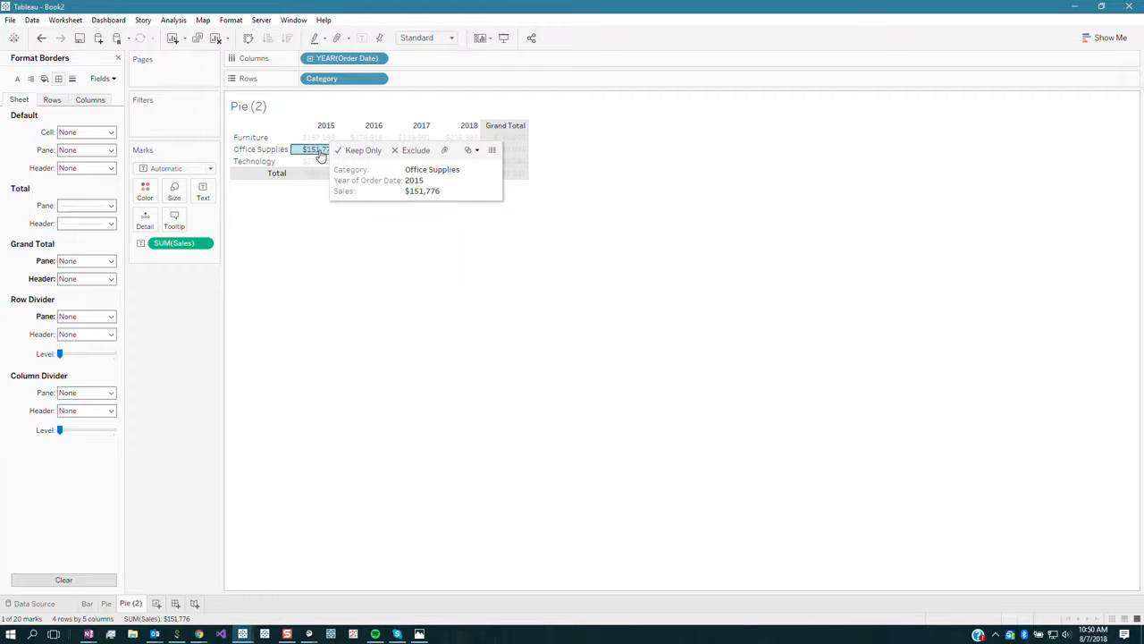
{"action": "mouse_move", "coordinate": [327, 153]}
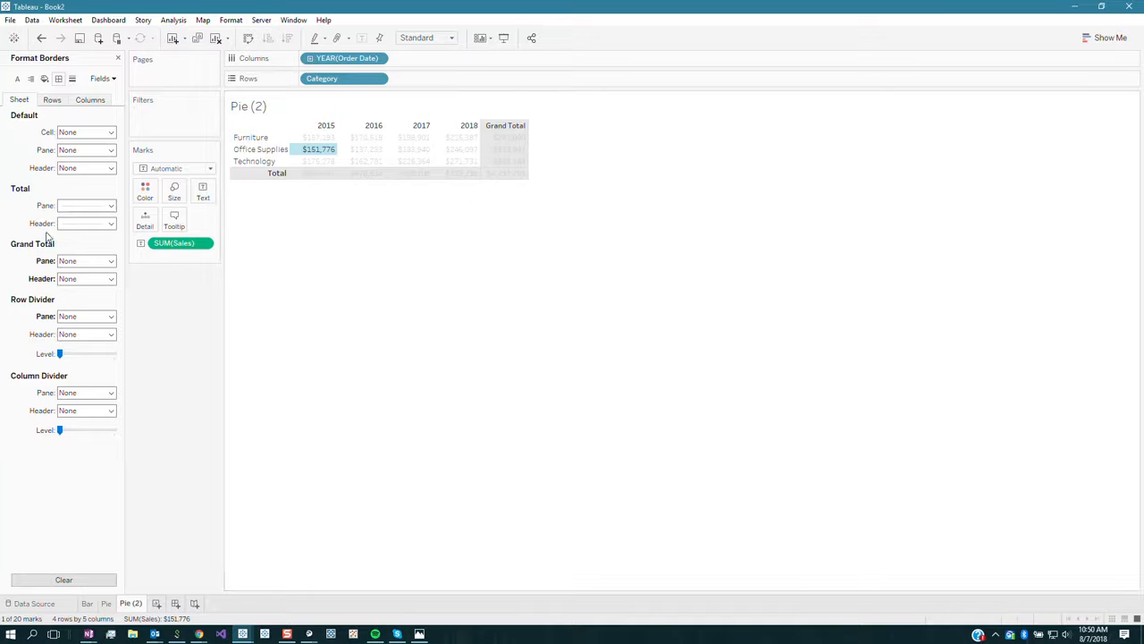
{"action": "left_click", "coordinate": [175, 222]}
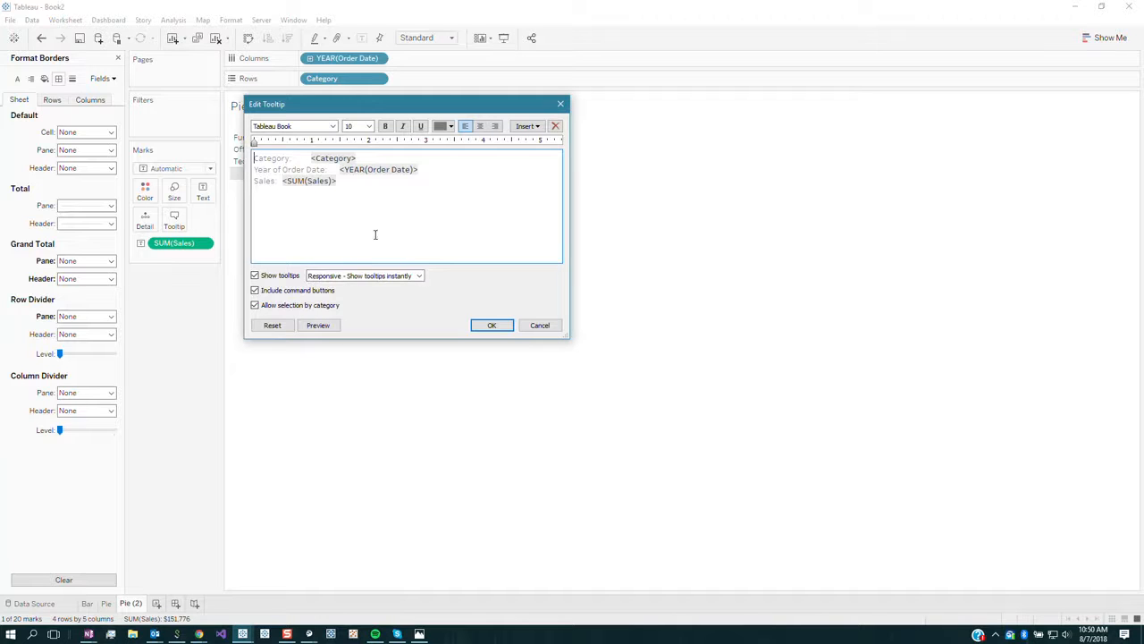
{"action": "key", "text": "ctrl+a"}
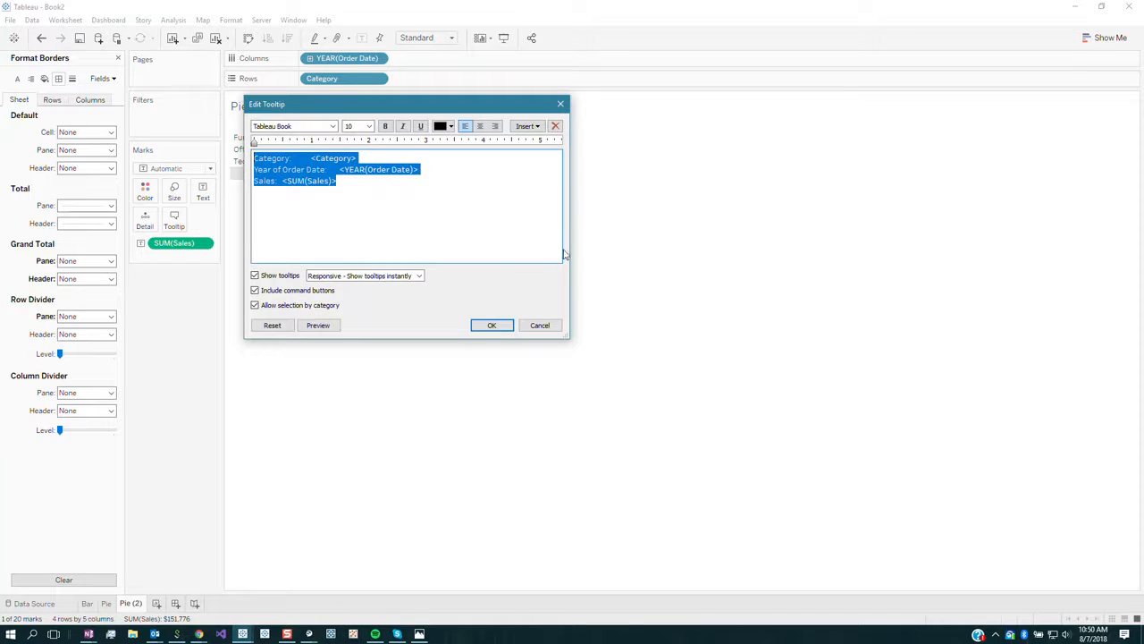
{"action": "left_click", "coordinate": [275, 277]}
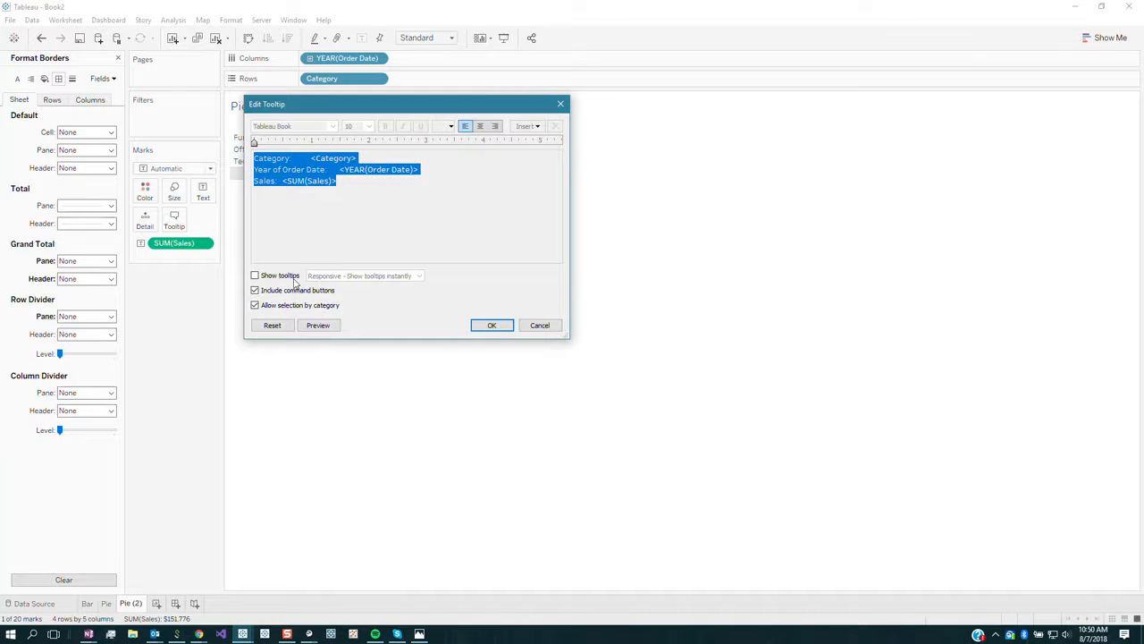
{"action": "left_click", "coordinate": [484, 327]}
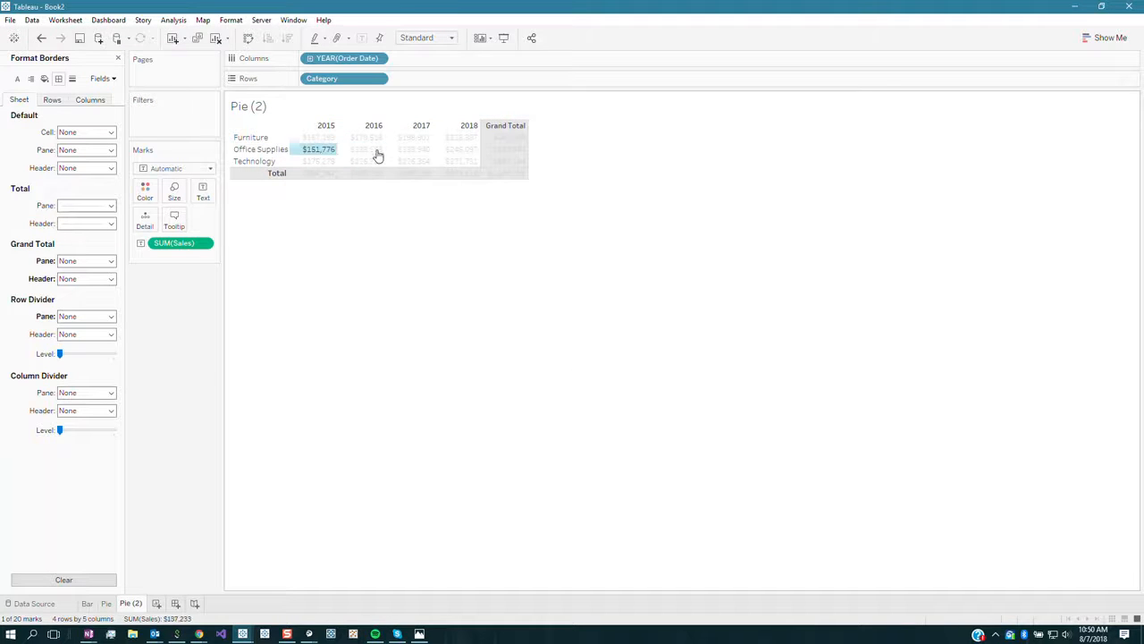
{"action": "left_click", "coordinate": [426, 233]}
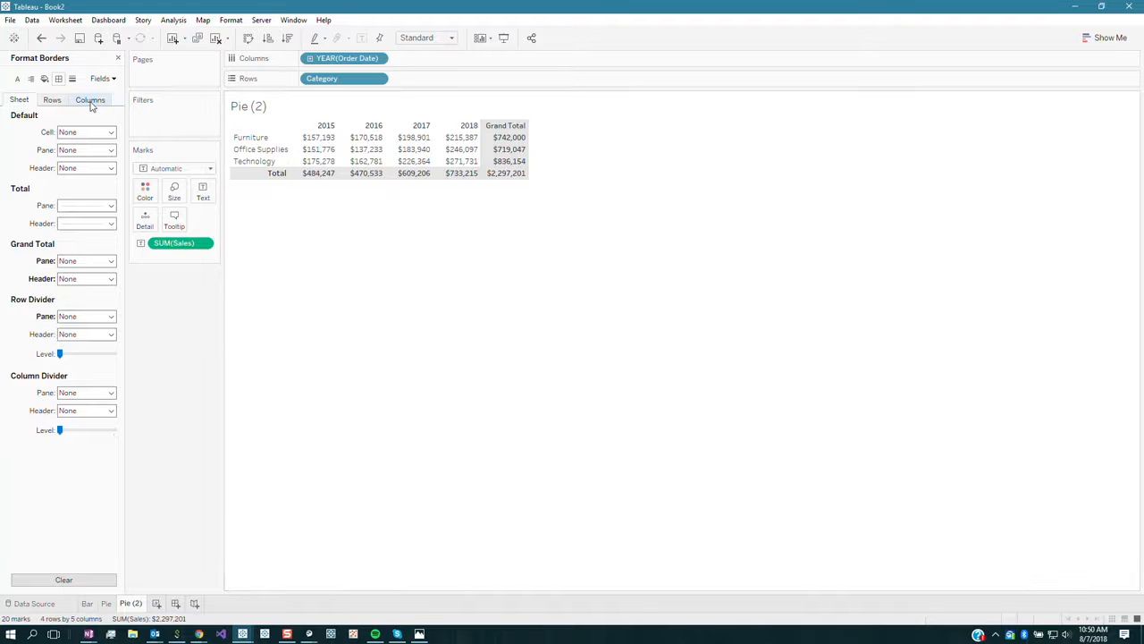
Set the default pane font size of the SUM(Sales) values to 11.
{"action": "right_click", "coordinate": [179, 242]}
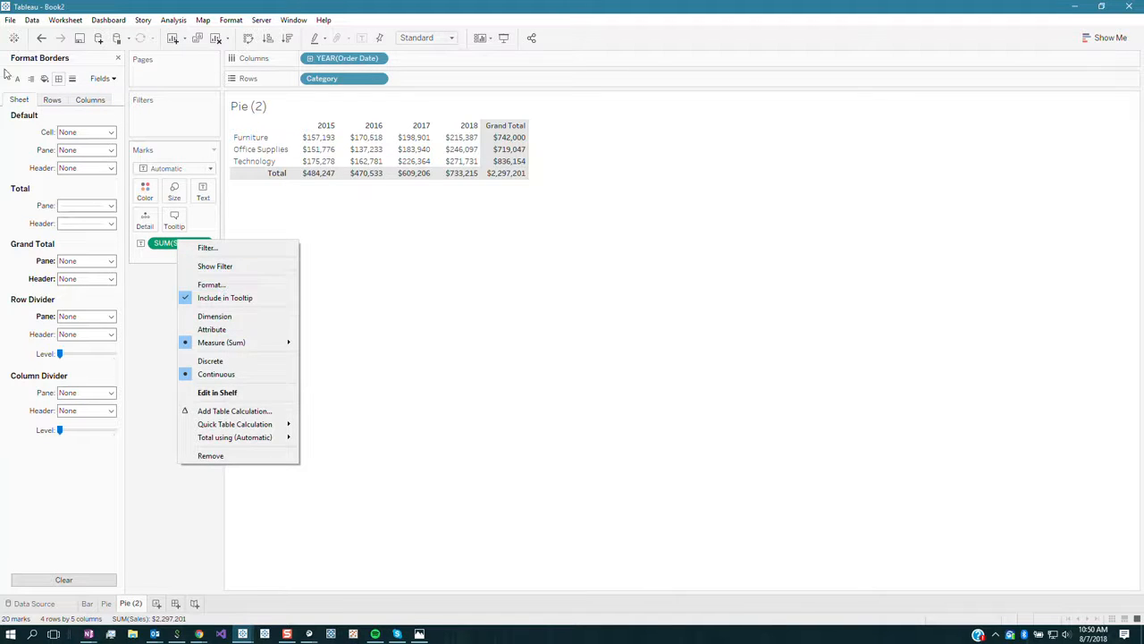
{"action": "left_click", "coordinate": [106, 81]}
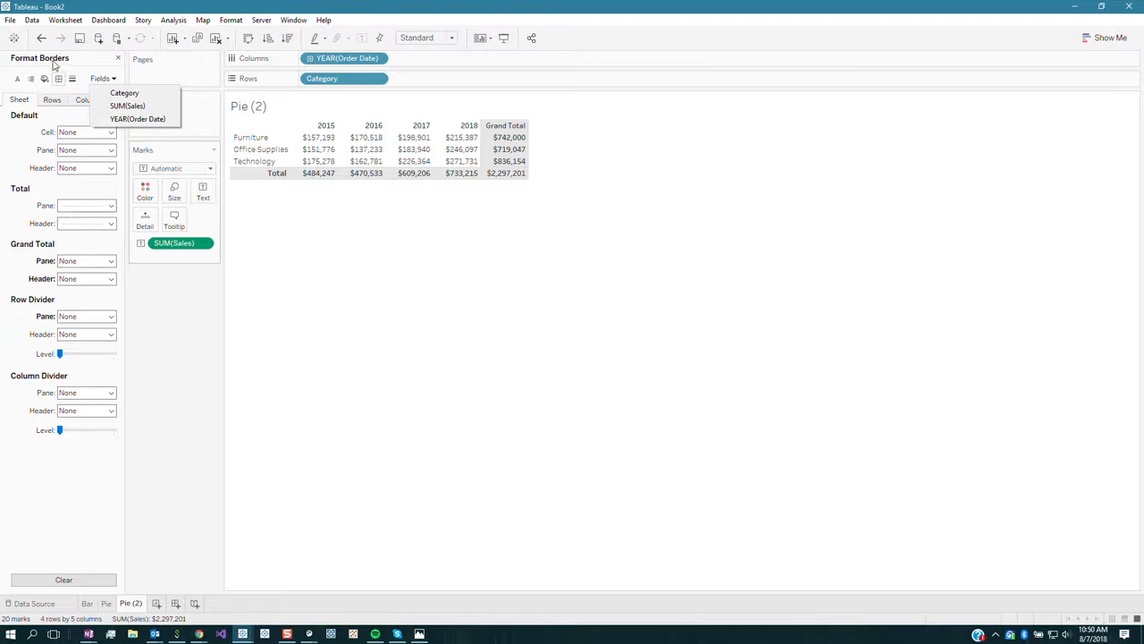
{"action": "left_click", "coordinate": [127, 106]}
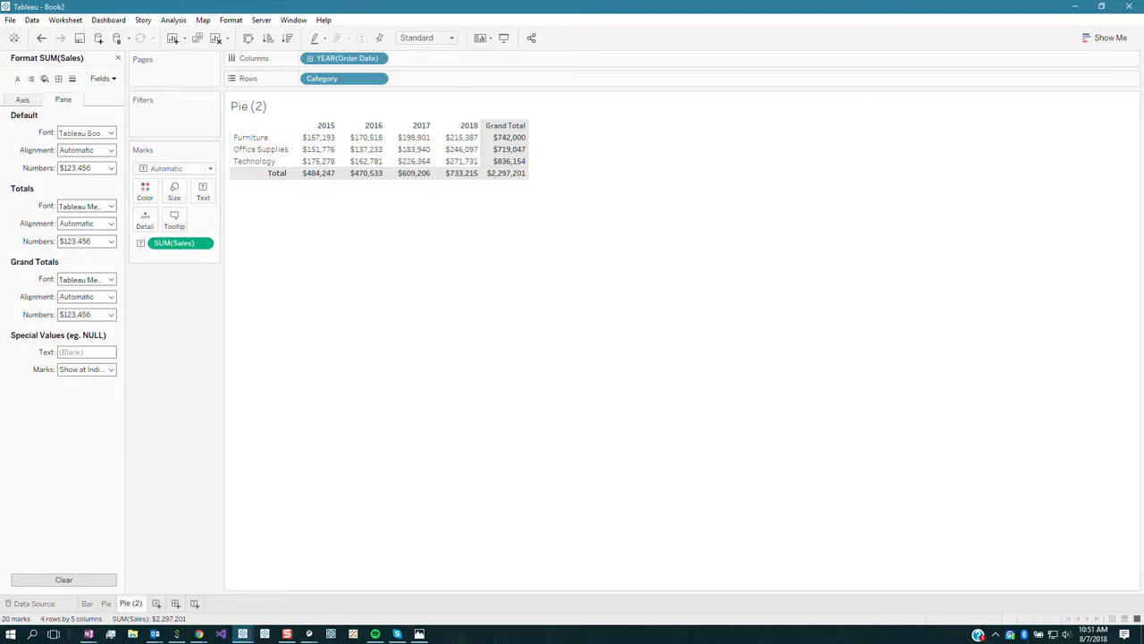
{"action": "left_click", "coordinate": [92, 134]}
{"action": "left_click", "coordinate": [76, 166]}
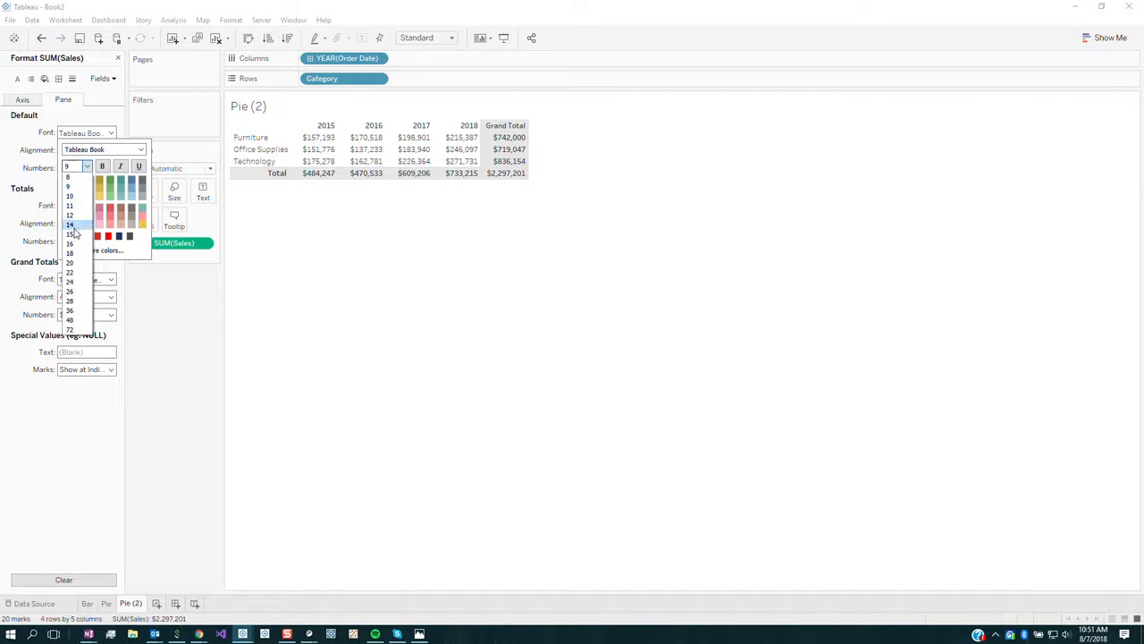
{"action": "left_click", "coordinate": [76, 206]}
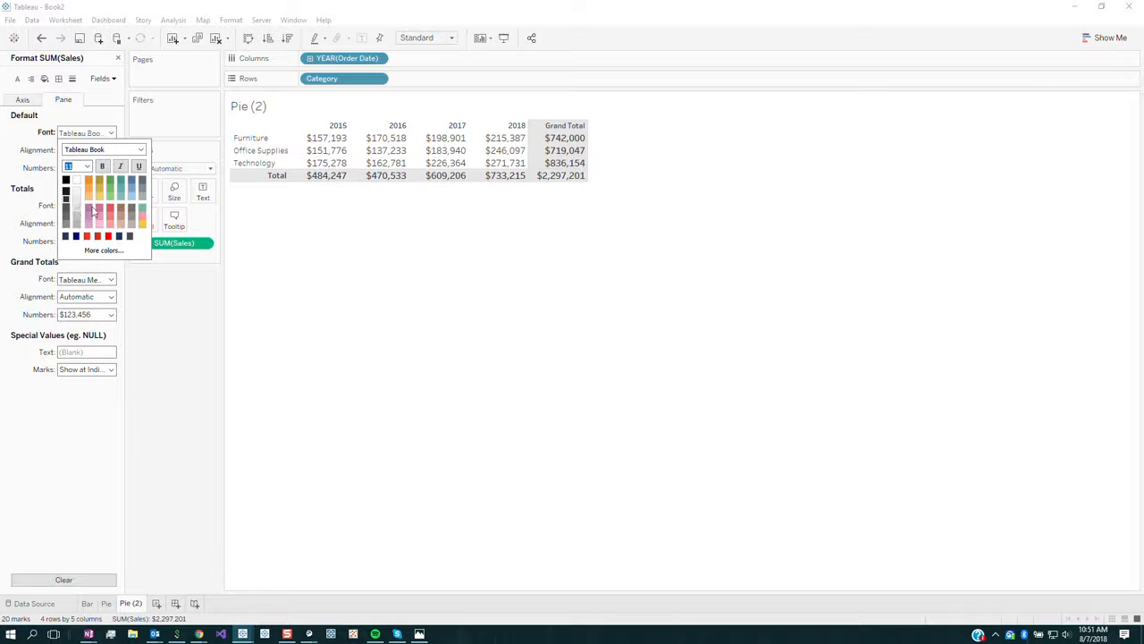
Change the default pane font of the SUM(Sales) values to Tableau Semibold.
{"action": "left_click", "coordinate": [140, 149]}
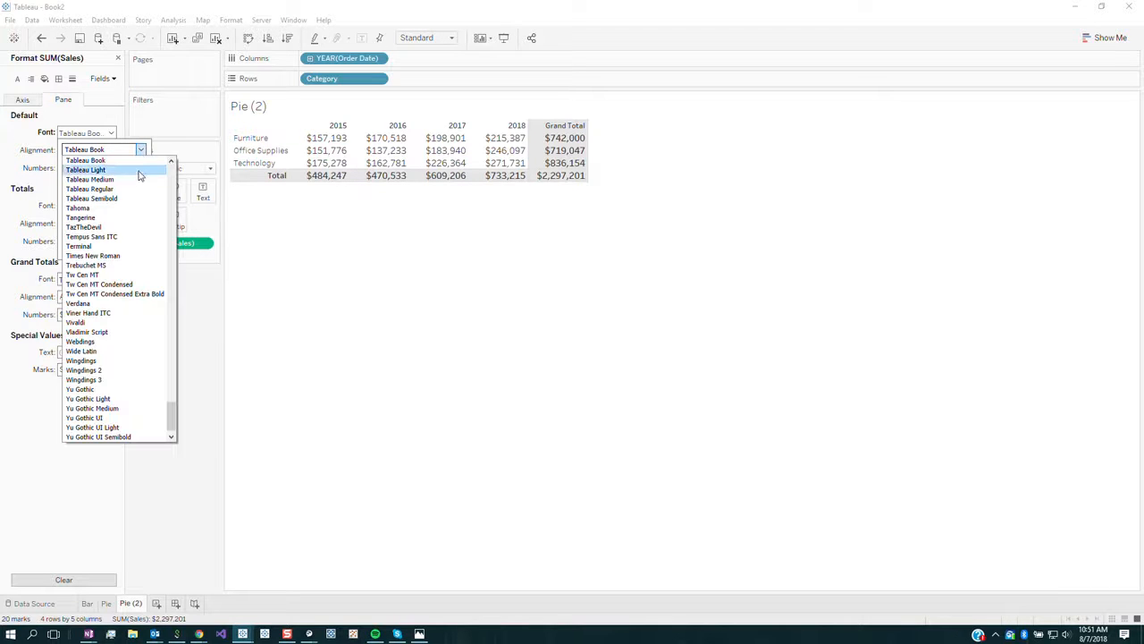
{"action": "left_click", "coordinate": [139, 189]}
{"action": "left_click", "coordinate": [140, 150]}
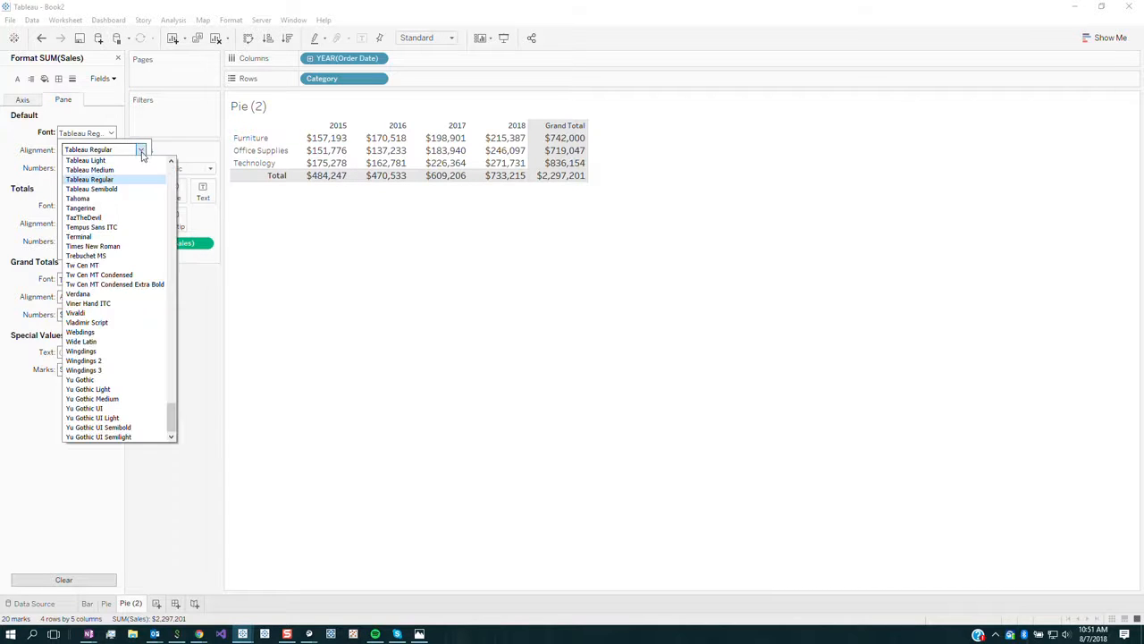
{"action": "left_click", "coordinate": [134, 188]}
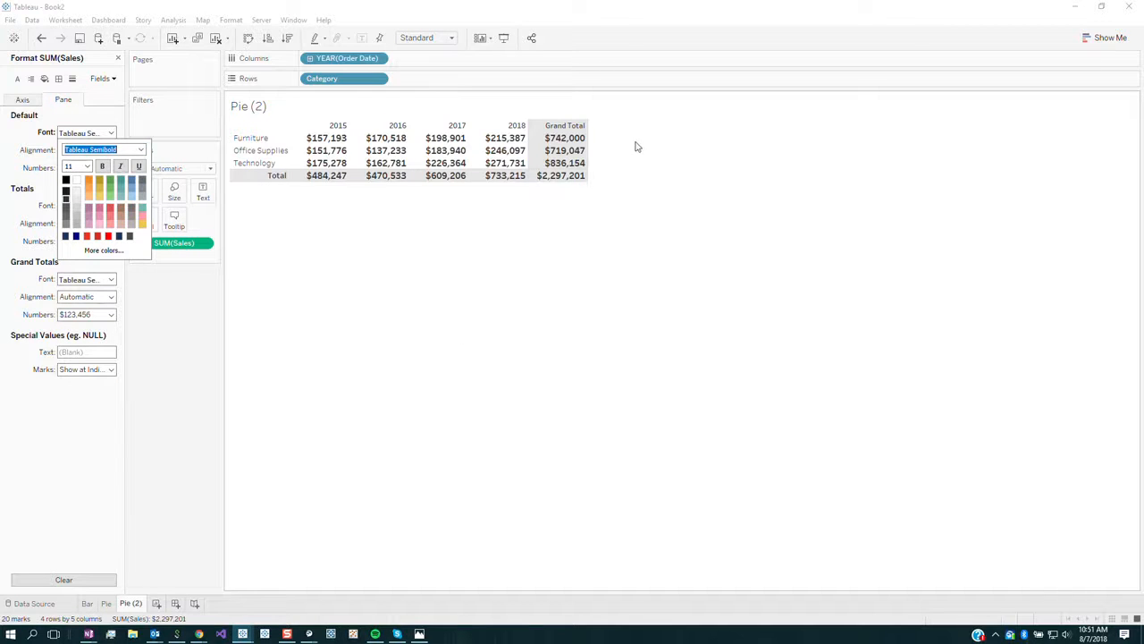
Relabel the Grand Total column header of the year field as Total.
{"action": "left_click", "coordinate": [563, 129]}
{"action": "right_click", "coordinate": [549, 127]}
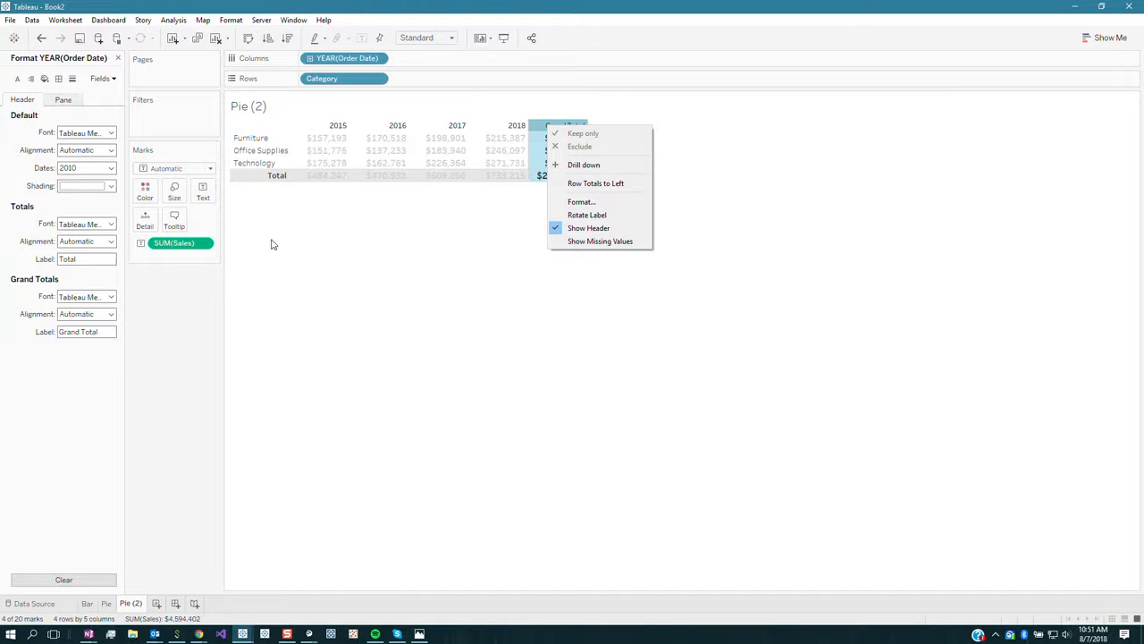
{"action": "left_click", "coordinate": [244, 184]}
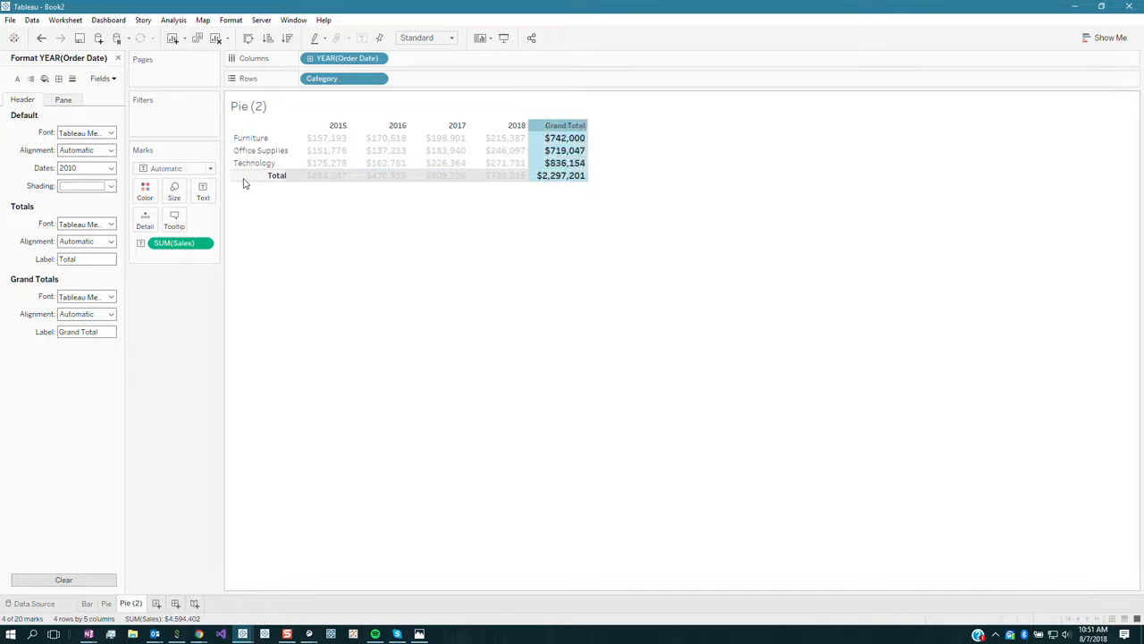
{"action": "left_click", "coordinate": [248, 178]}
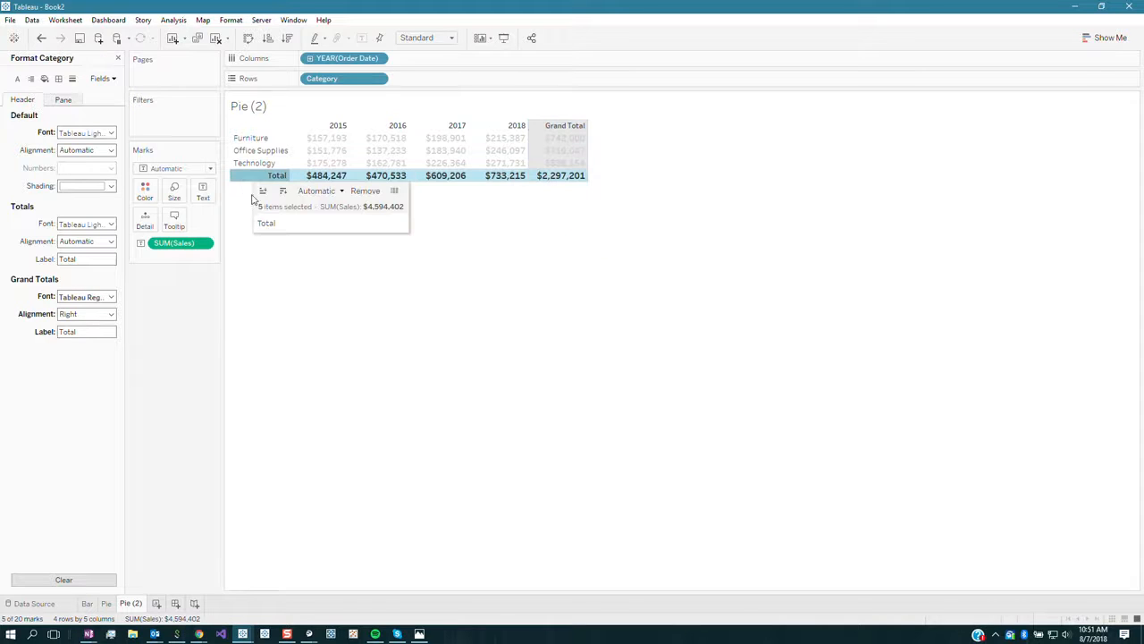
{"action": "left_click", "coordinate": [83, 333]}
{"action": "left_click", "coordinate": [563, 127]}
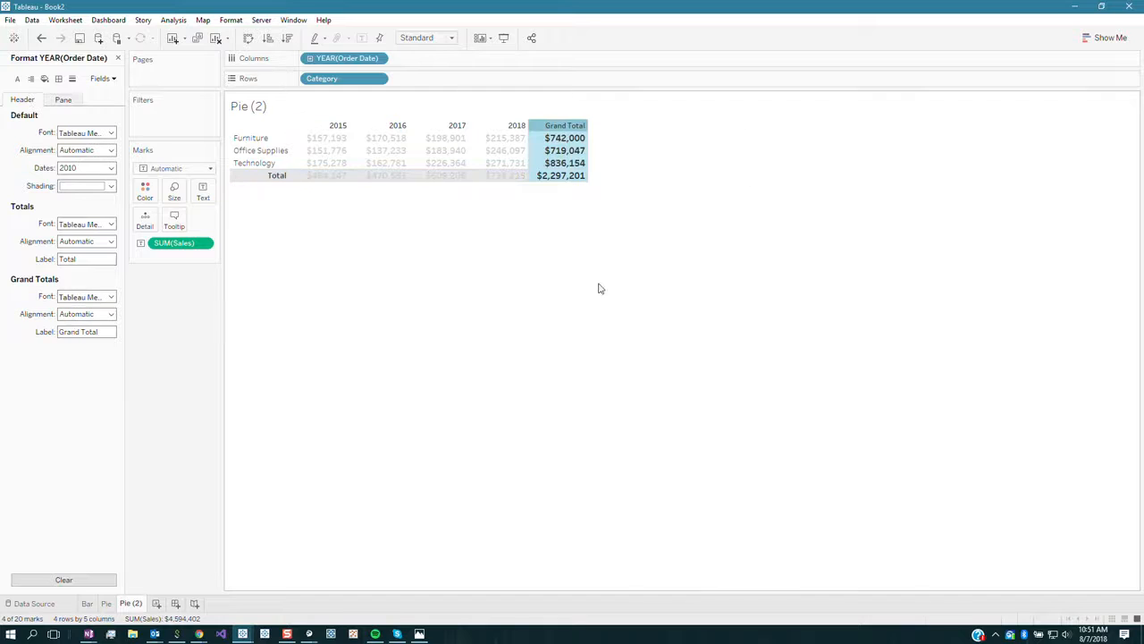
{"action": "double_click", "coordinate": [69, 331]}
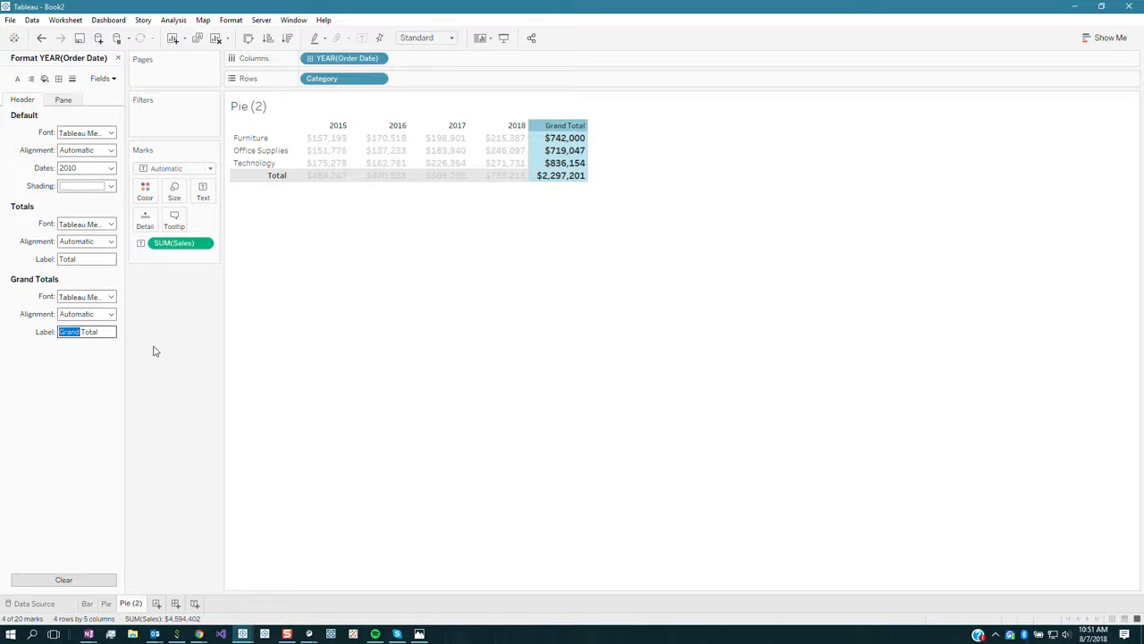
{"action": "key", "text": "BackSpace"}
{"action": "left_click", "coordinate": [348, 337]}
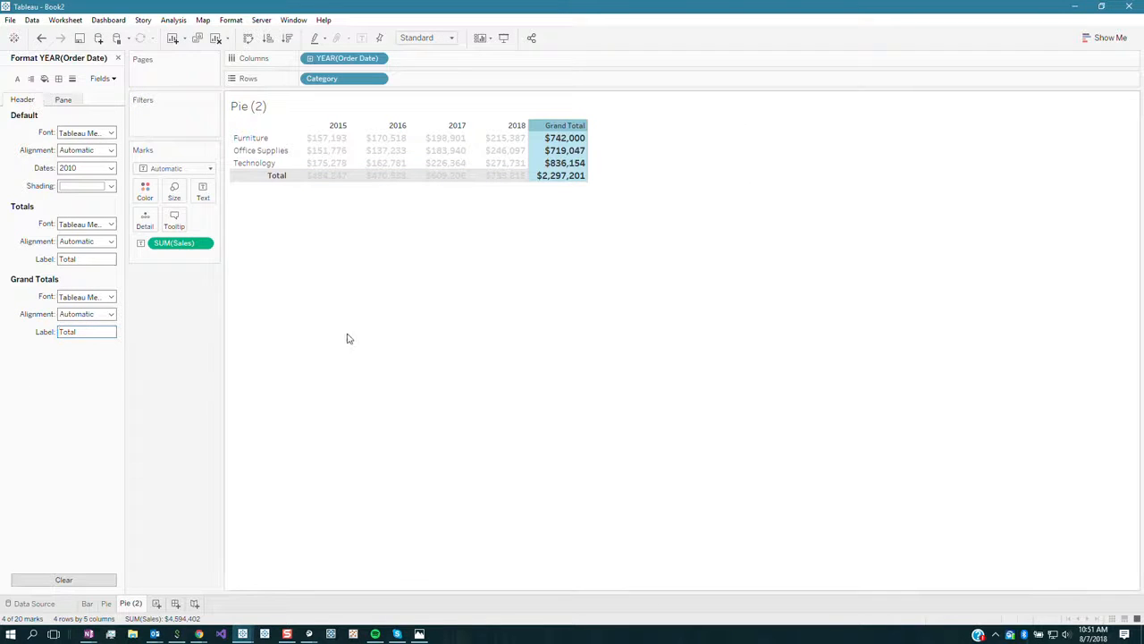
Align the Total column header to the center horizontally and the middle vertically.
{"action": "left_click", "coordinate": [568, 130]}
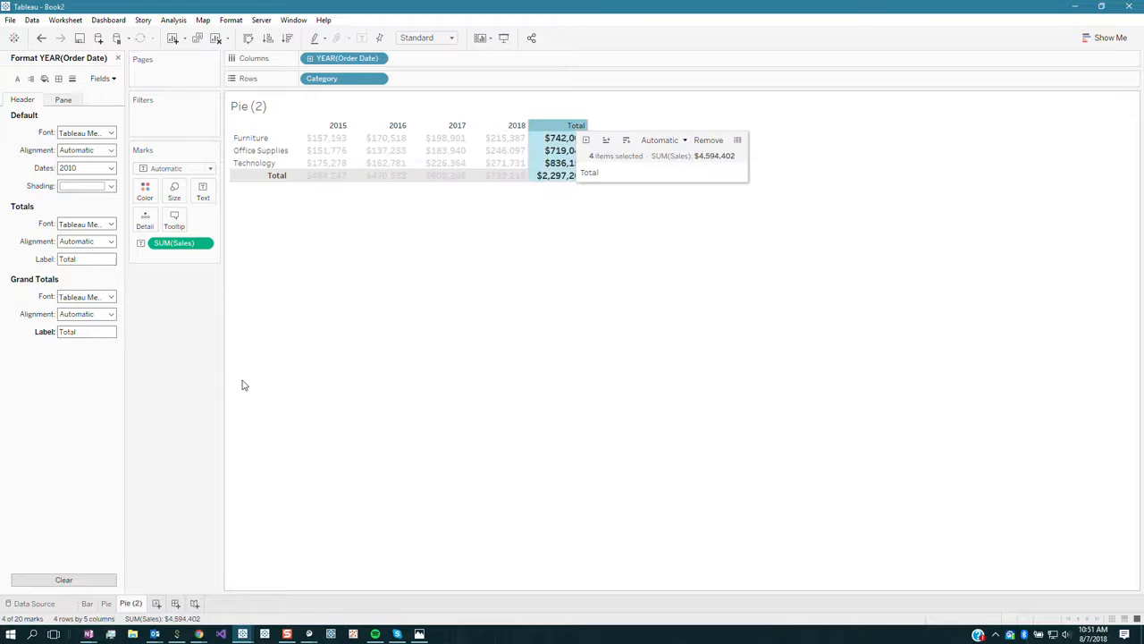
{"action": "left_click", "coordinate": [86, 314]}
{"action": "left_click", "coordinate": [87, 362]}
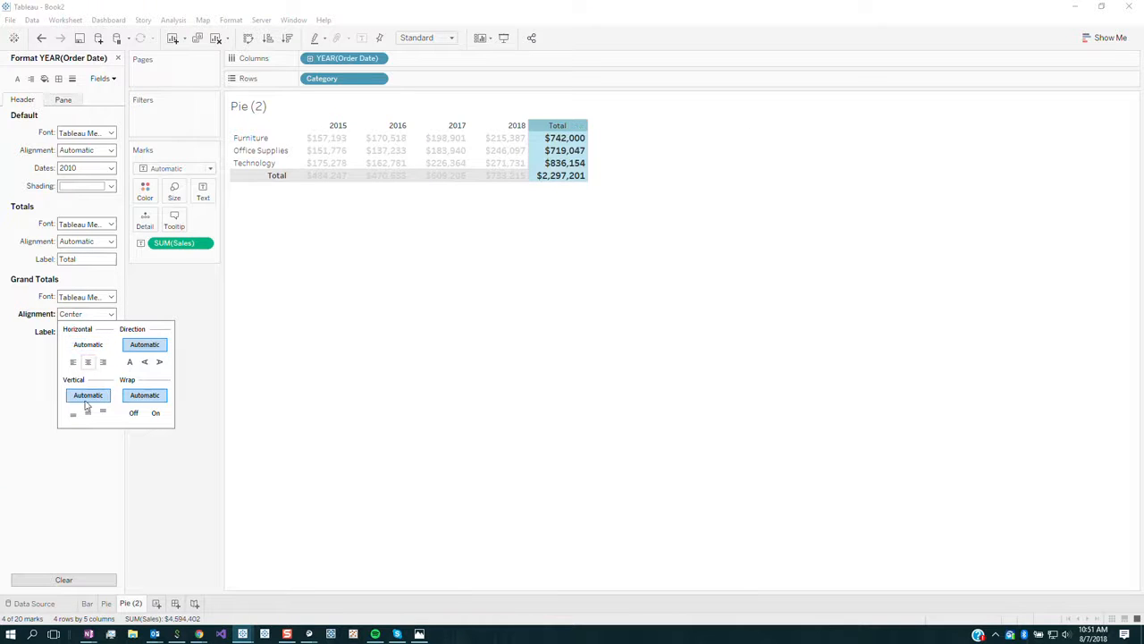
{"action": "left_click", "coordinate": [87, 412]}
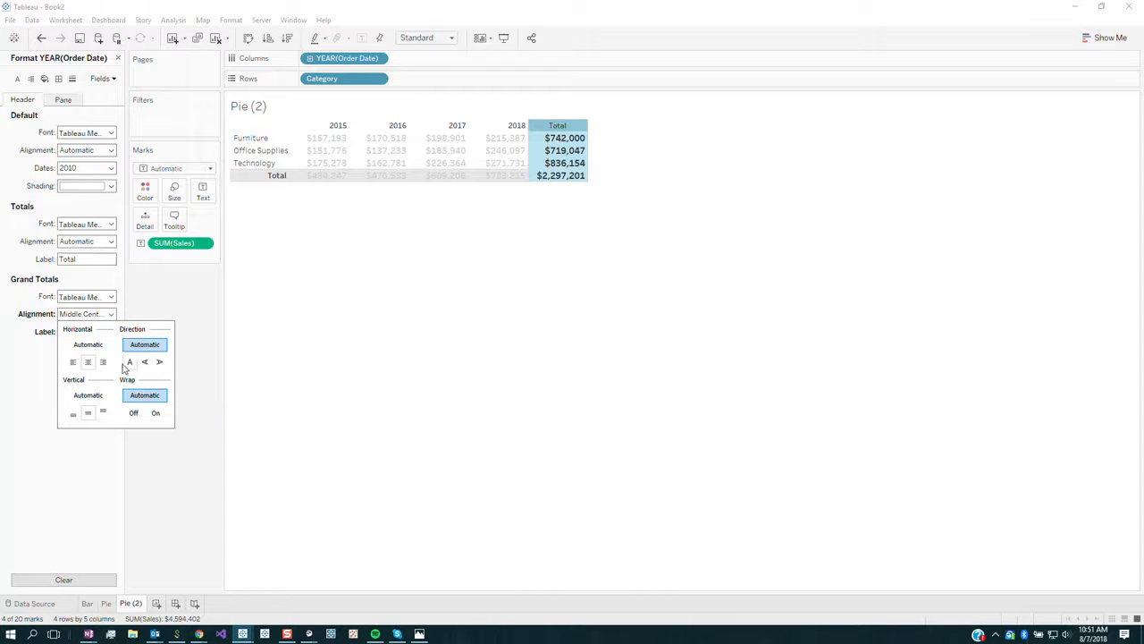
{"action": "left_click", "coordinate": [103, 412]}
{"action": "left_click", "coordinate": [88, 413]}
{"action": "left_click", "coordinate": [733, 199]}
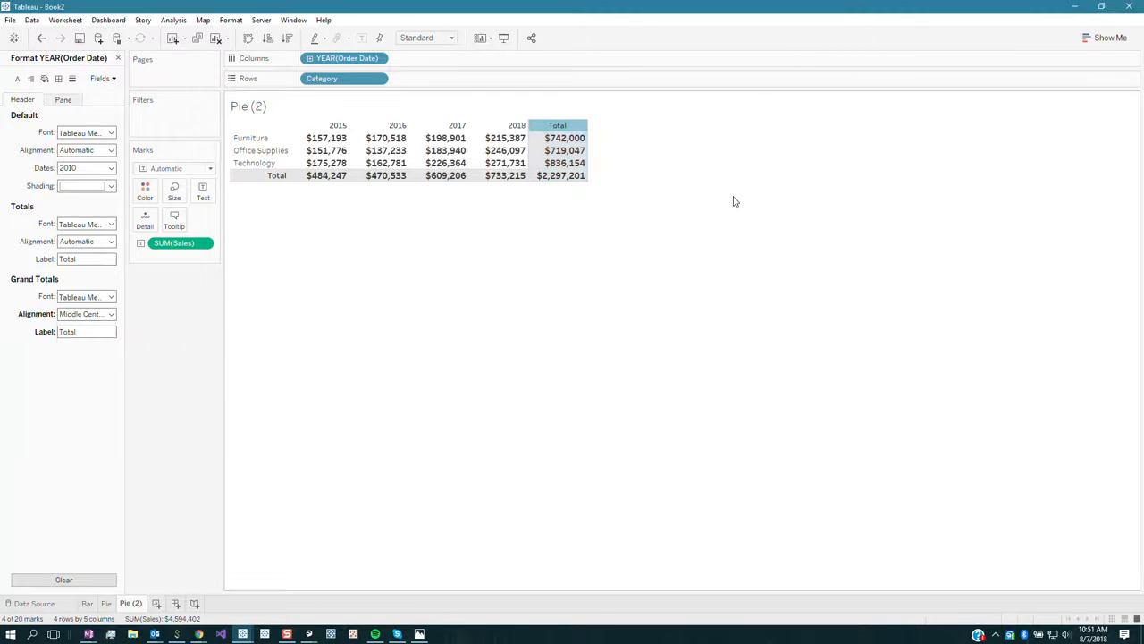
Set the Total column header's font to Tableau Regular in a slightly larger size.
{"action": "left_click", "coordinate": [558, 125]}
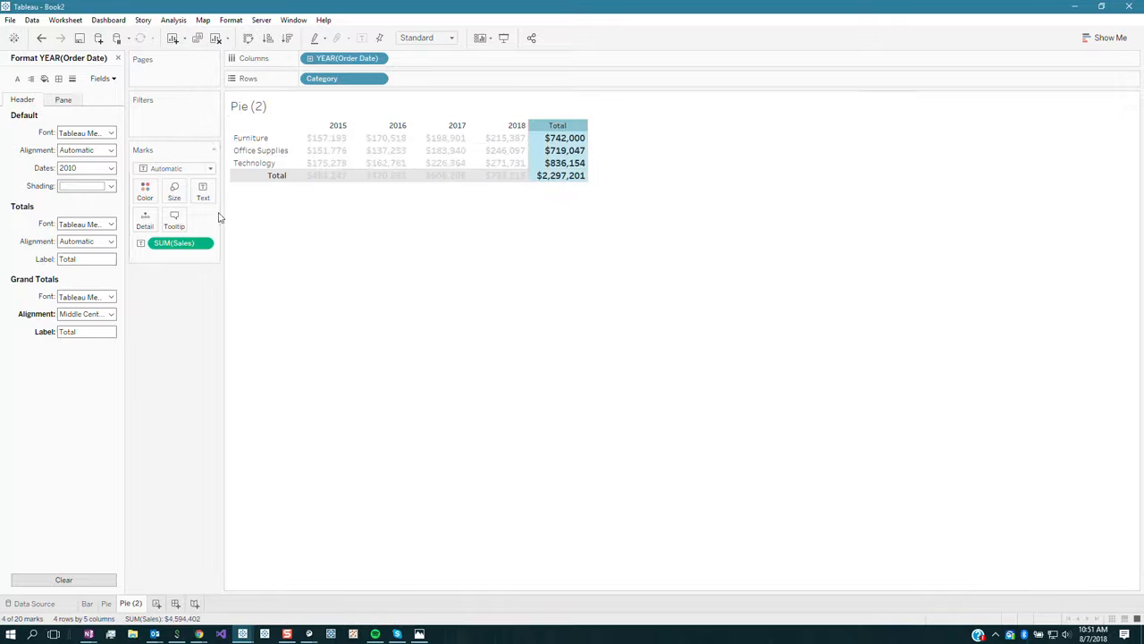
{"action": "left_click", "coordinate": [86, 296]}
{"action": "left_click", "coordinate": [140, 313]}
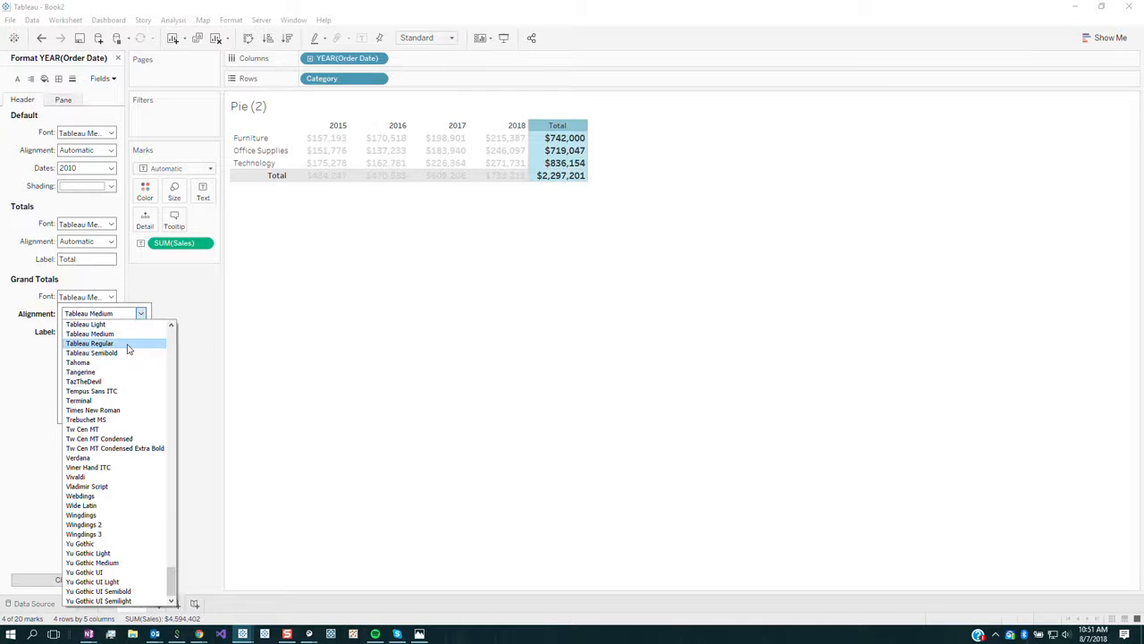
{"action": "left_click", "coordinate": [126, 343]}
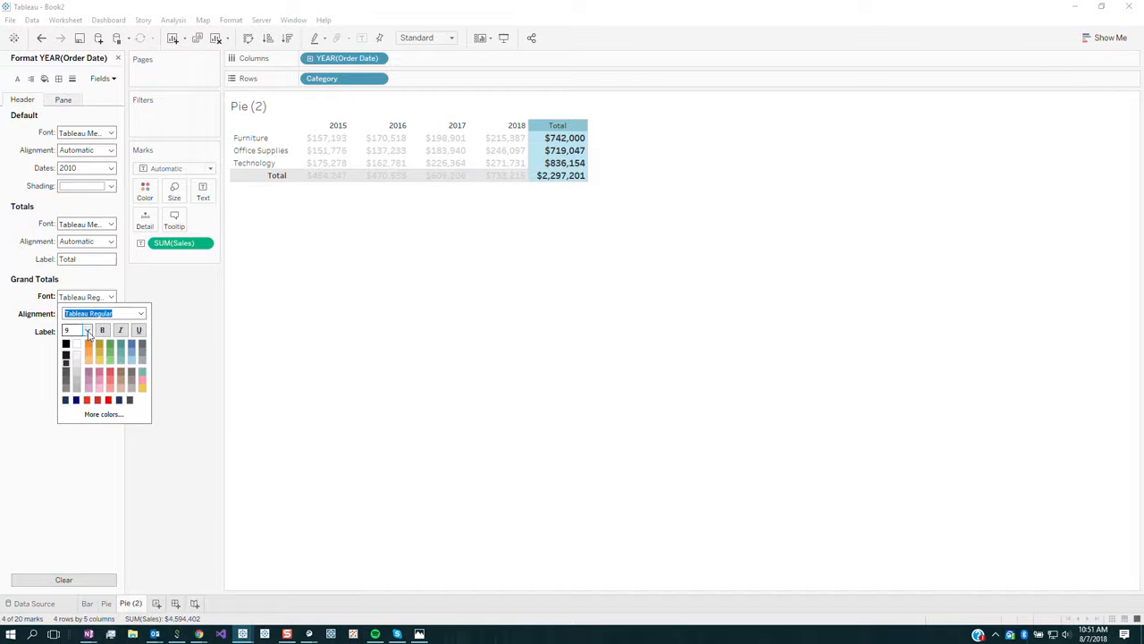
{"action": "left_click", "coordinate": [87, 330]}
{"action": "left_click", "coordinate": [79, 357]}
{"action": "left_click", "coordinate": [702, 264]}
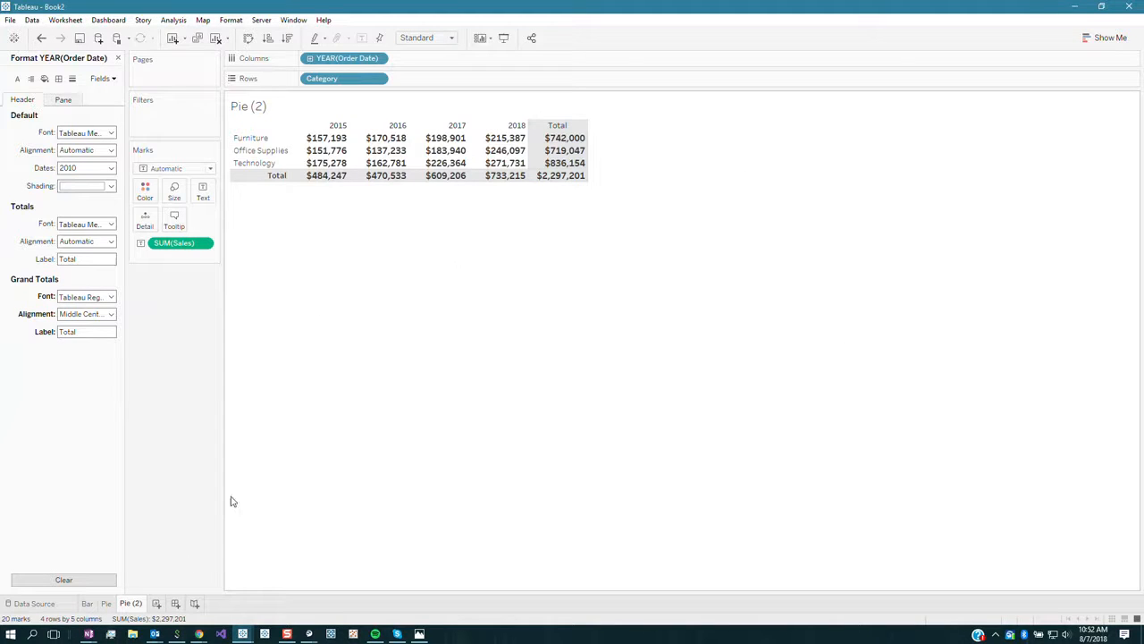
Rename the Pie (2) worksheet as Pivot and close the formatting pane.
{"action": "right_click", "coordinate": [134, 605]}
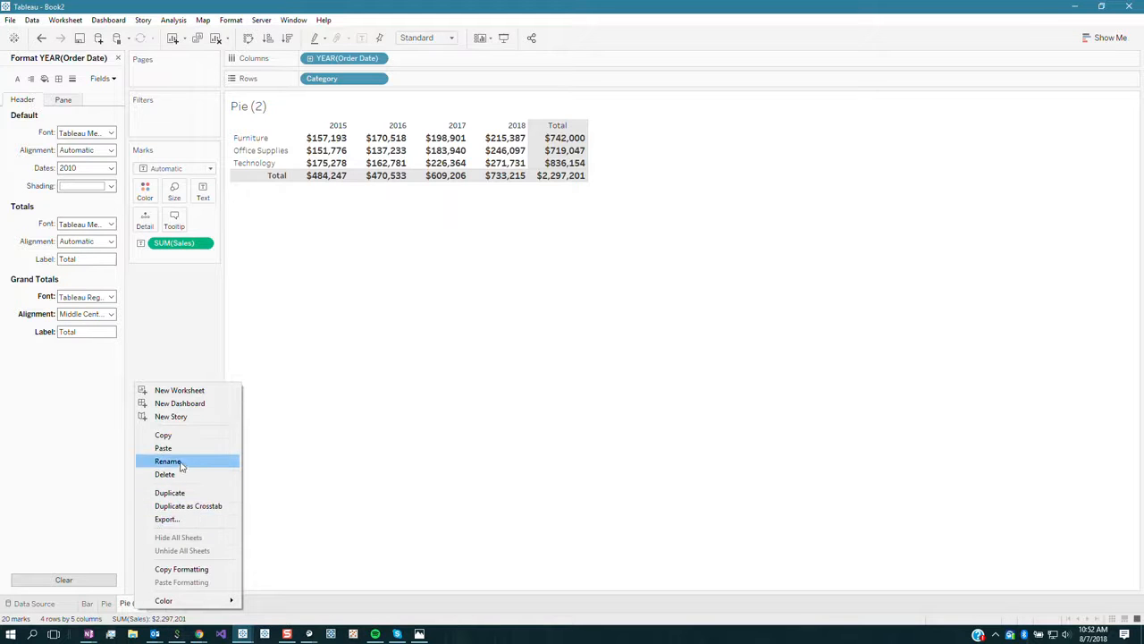
{"action": "left_click", "coordinate": [194, 461]}
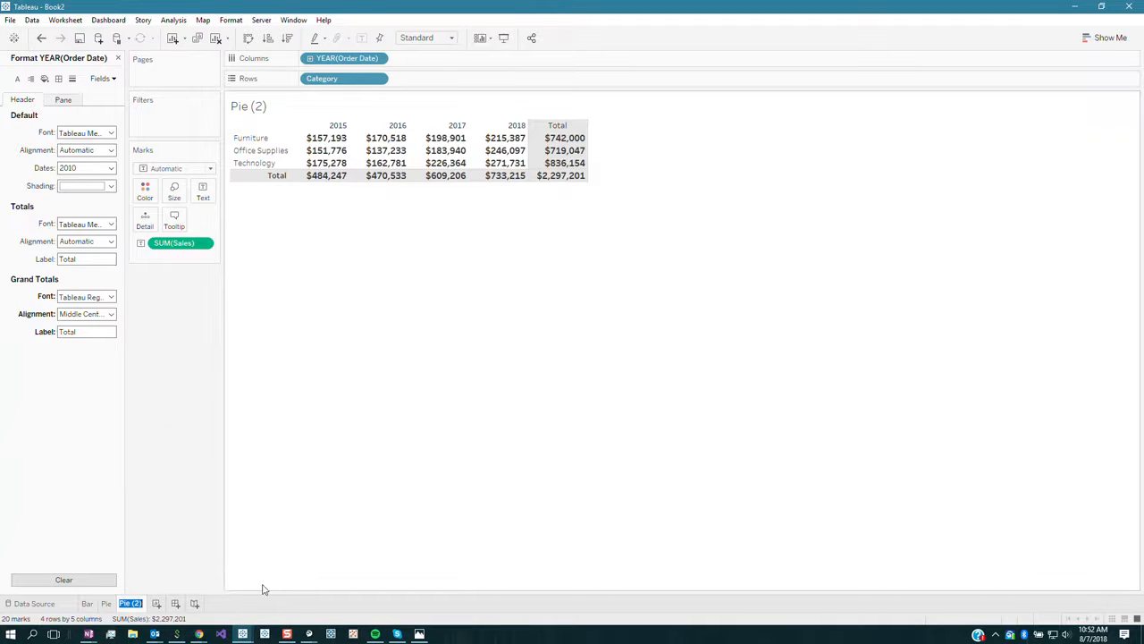
{"action": "type", "text": "Pivot"}
{"action": "key", "text": "Return"}
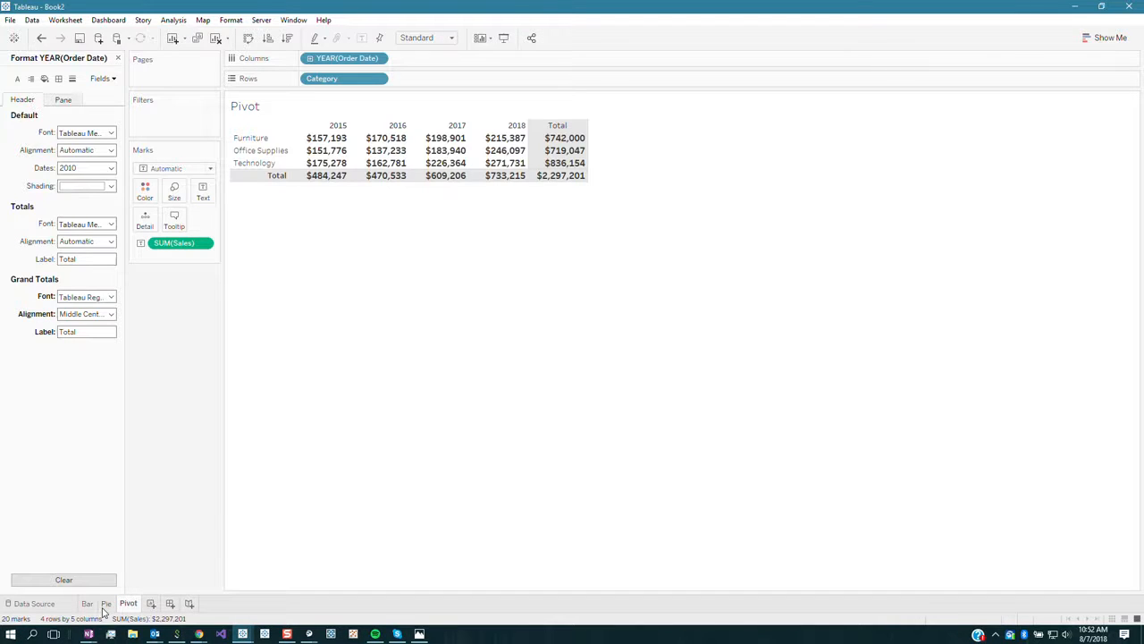
{"action": "mouse_move", "coordinate": [128, 608]}
{"action": "left_click", "coordinate": [117, 58]}
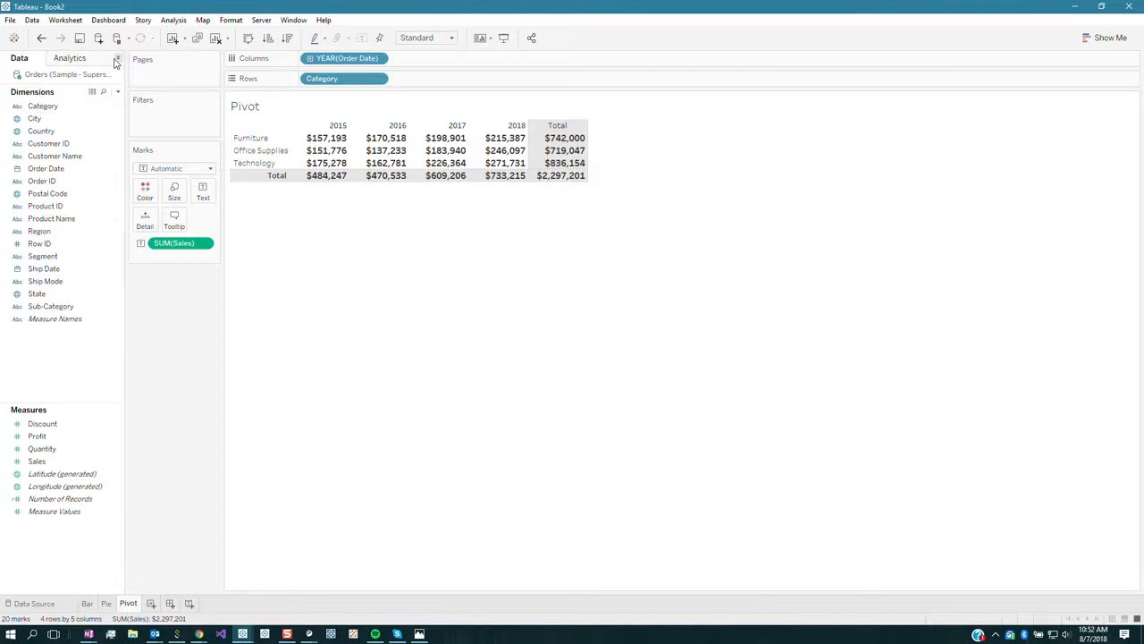
Create a new worksheet that plots Sales on rows against Order Date by year on columns.
{"action": "left_click", "coordinate": [151, 604]}
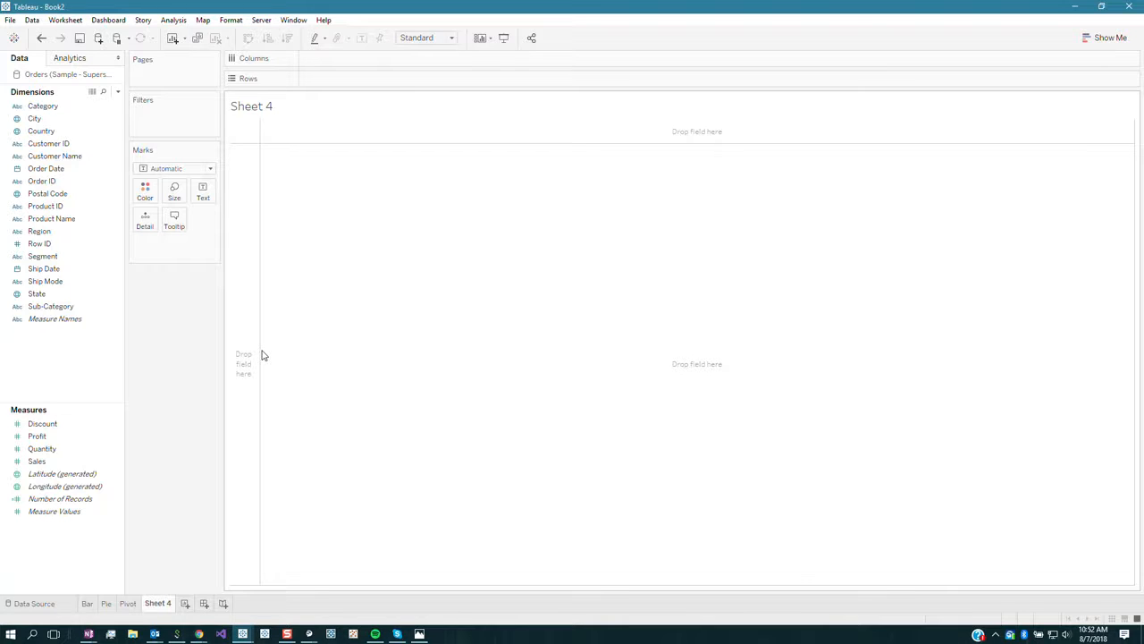
{"action": "left_click", "coordinate": [77, 173]}
{"action": "left_click_drag", "start_coordinate": [51, 175], "coordinate": [370, 60]}
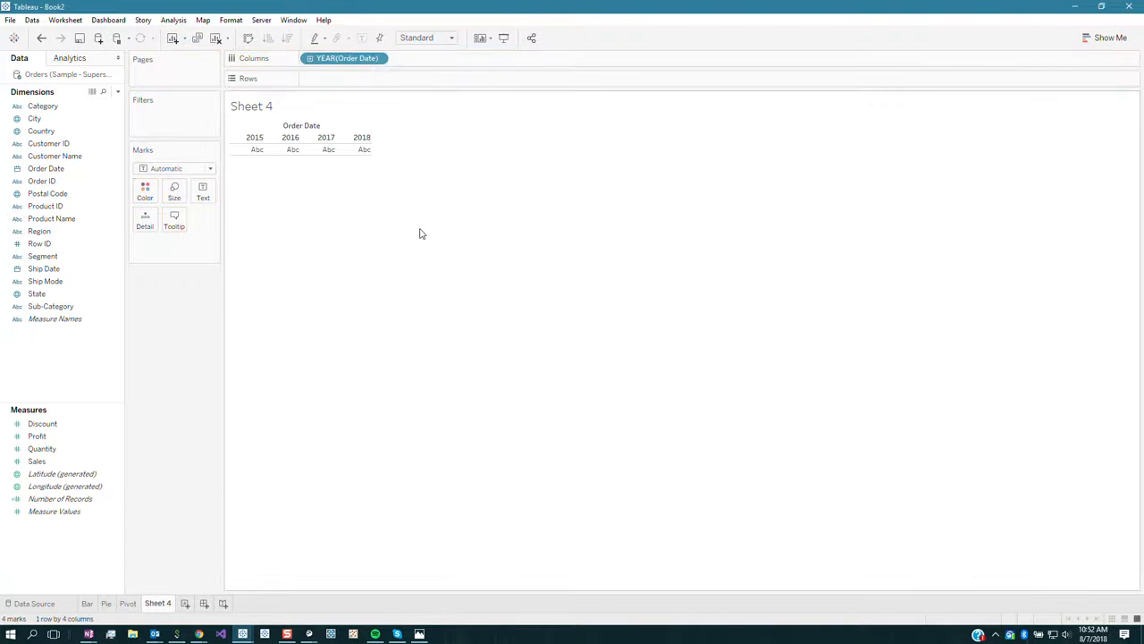
{"action": "left_click", "coordinate": [84, 119]}
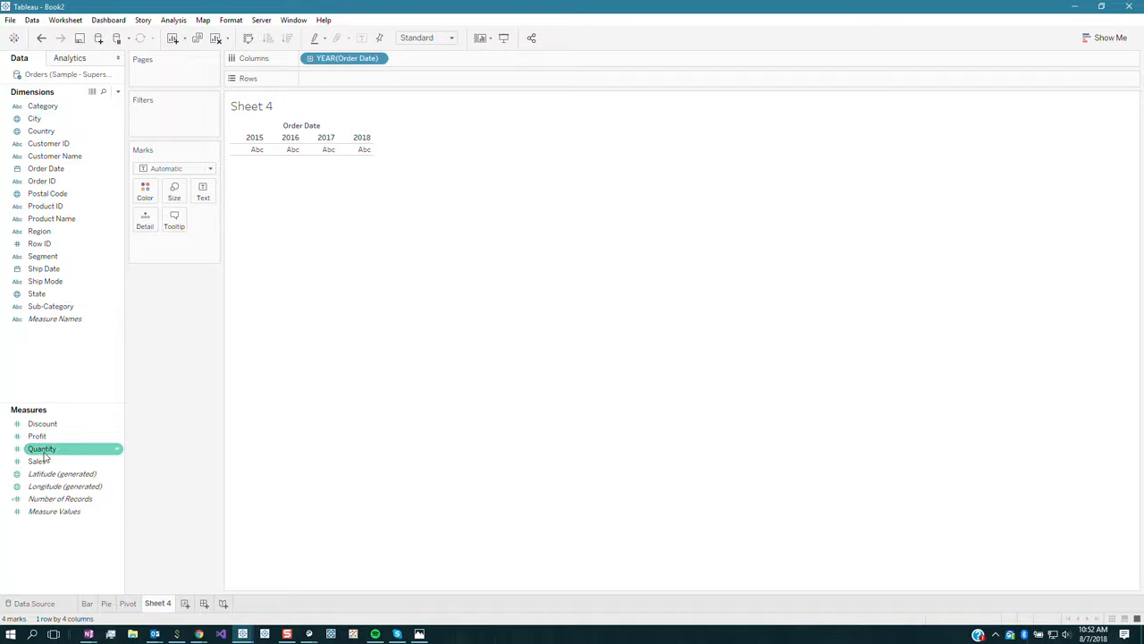
{"action": "left_click_drag", "start_coordinate": [43, 463], "coordinate": [349, 81]}
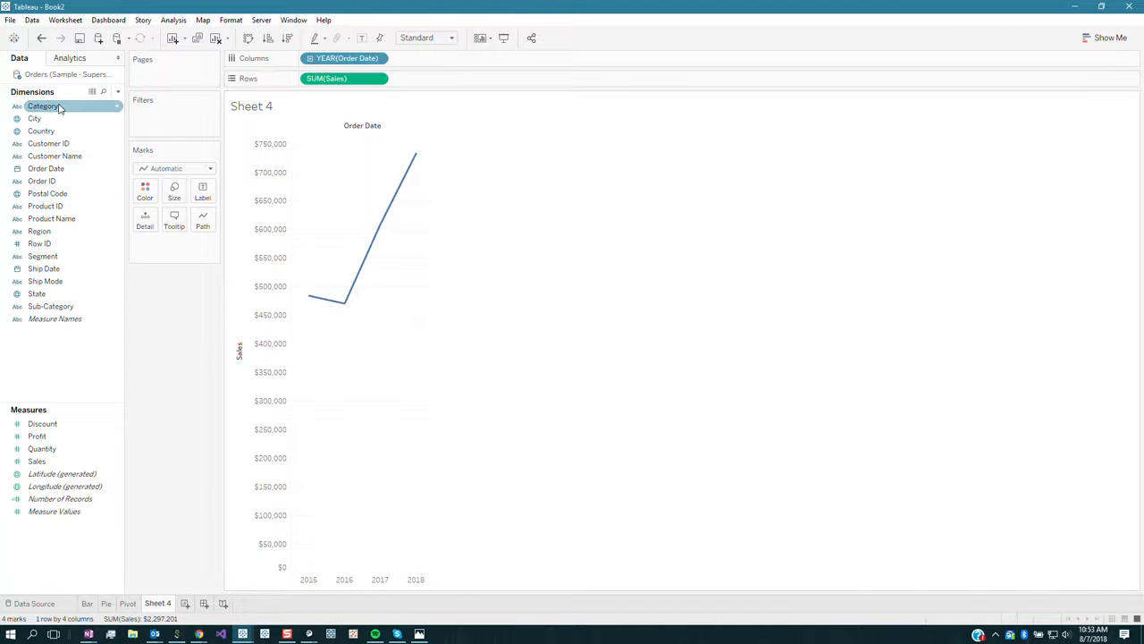
Color the sales lines by Category and fit the chart to Entire View.
{"action": "left_click_drag", "start_coordinate": [54, 107], "coordinate": [146, 195]}
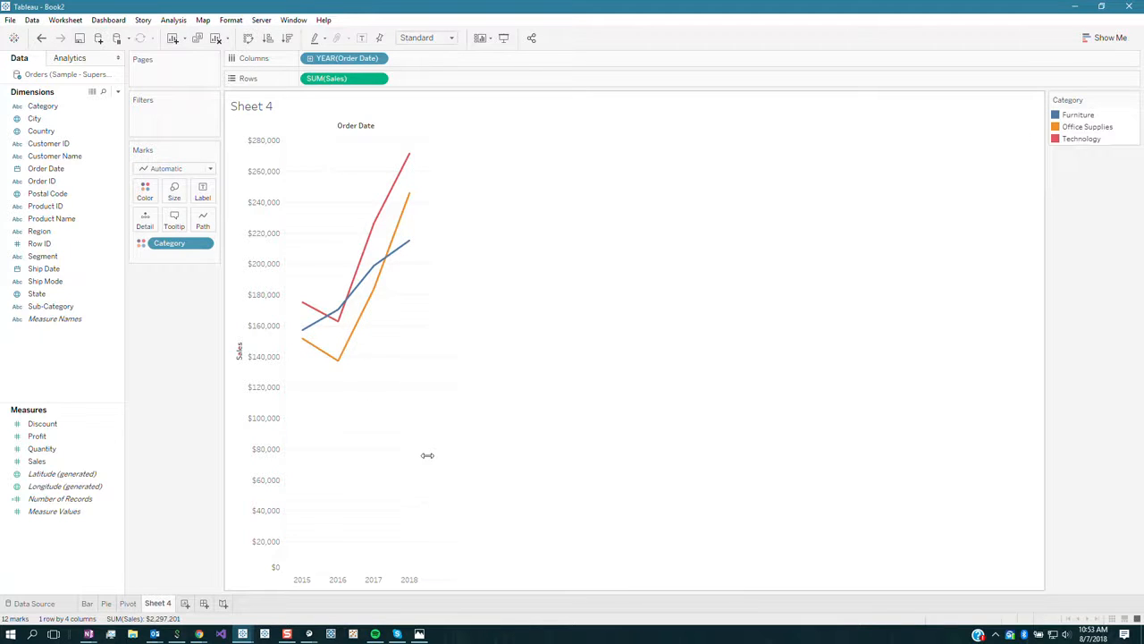
{"action": "left_click", "coordinate": [437, 39]}
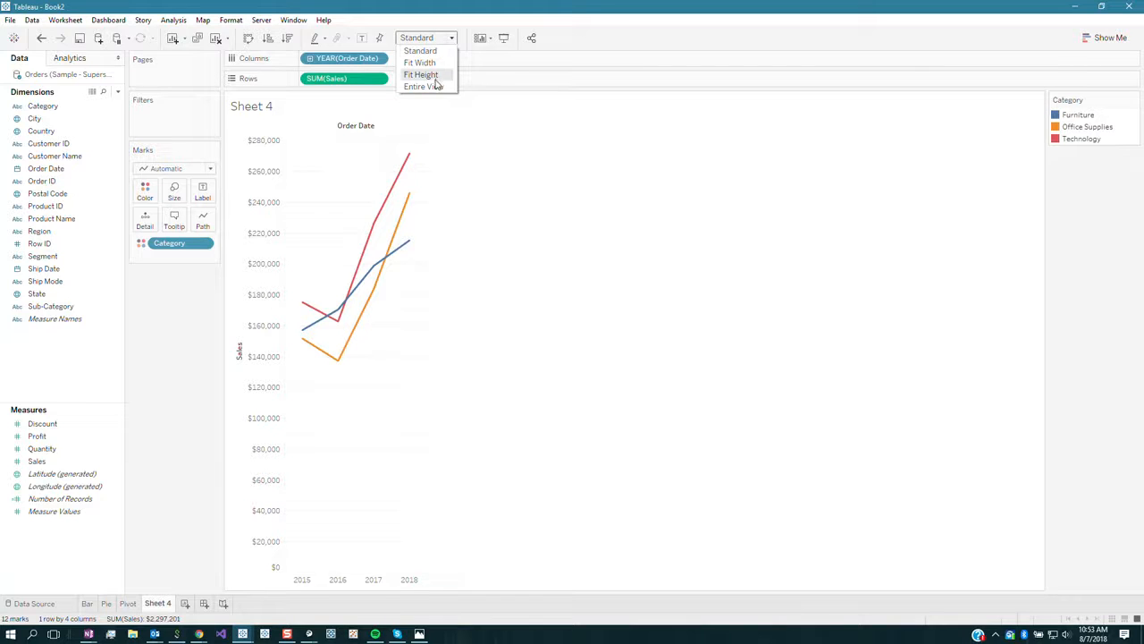
{"action": "left_click", "coordinate": [436, 86]}
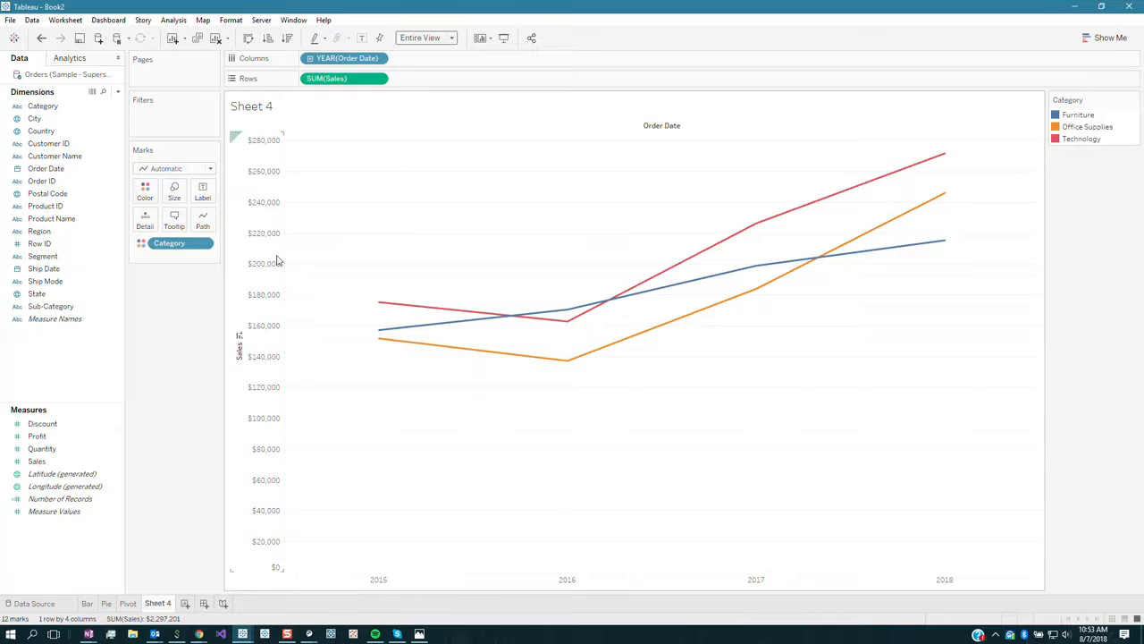
Convert Order Date to a continuous year and drill it down through quarter and month to week.
{"action": "right_click", "coordinate": [327, 59]}
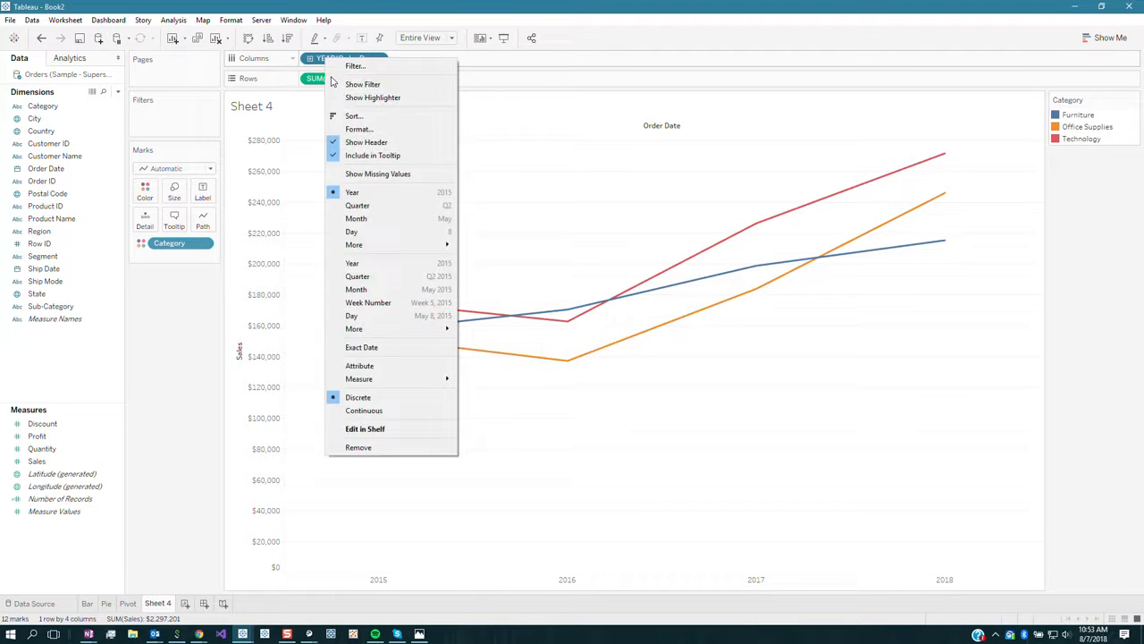
{"action": "left_click", "coordinate": [372, 263]}
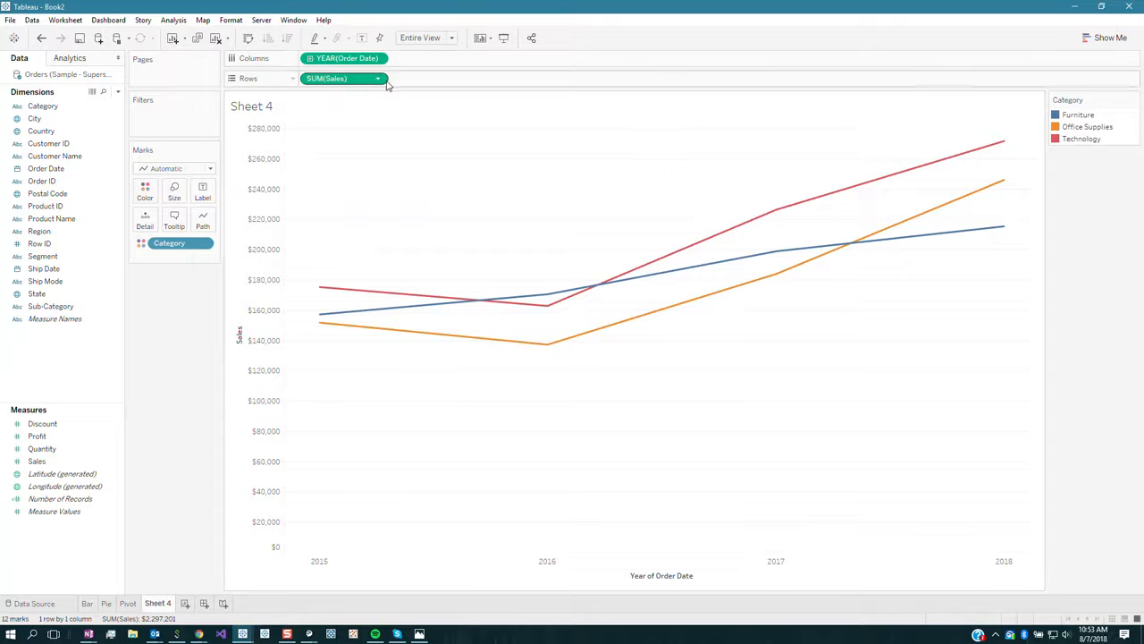
{"action": "left_click", "coordinate": [311, 59]}
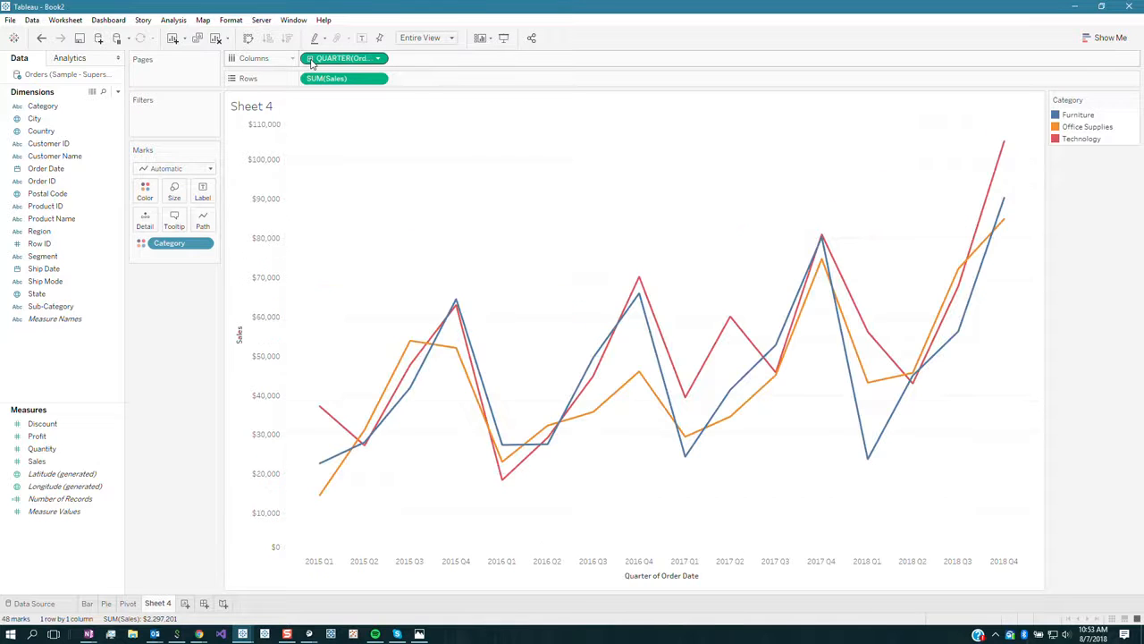
{"action": "left_click", "coordinate": [311, 59]}
{"action": "left_click", "coordinate": [311, 59]}
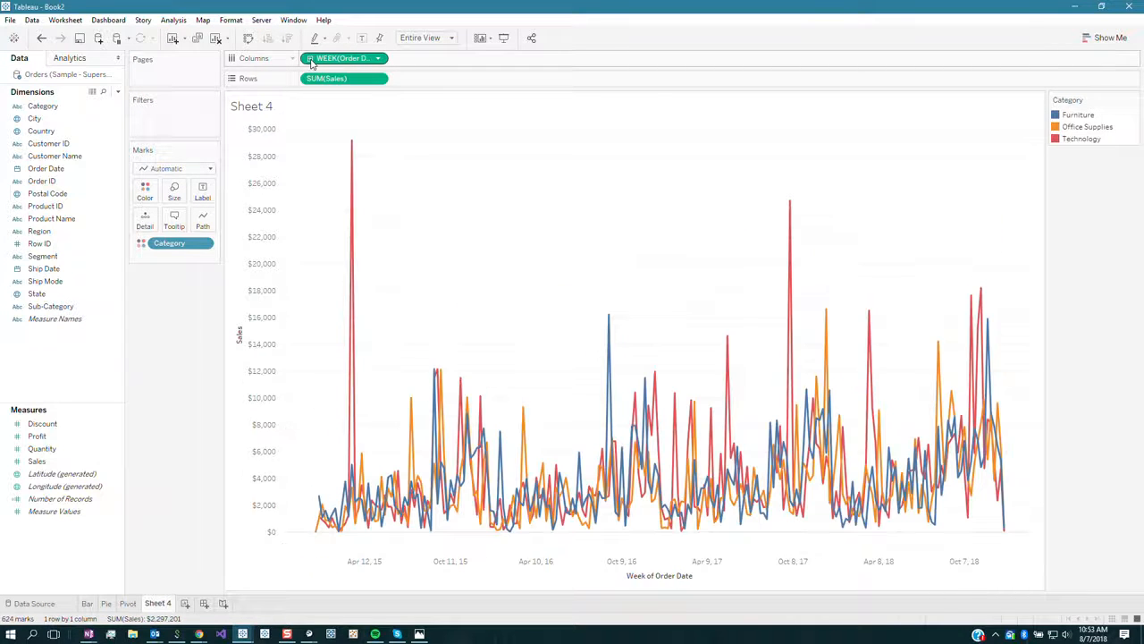
Switch Order Date back to discrete Year and expand its hierarchy through quarter and month to day.
{"action": "right_click", "coordinate": [311, 64]}
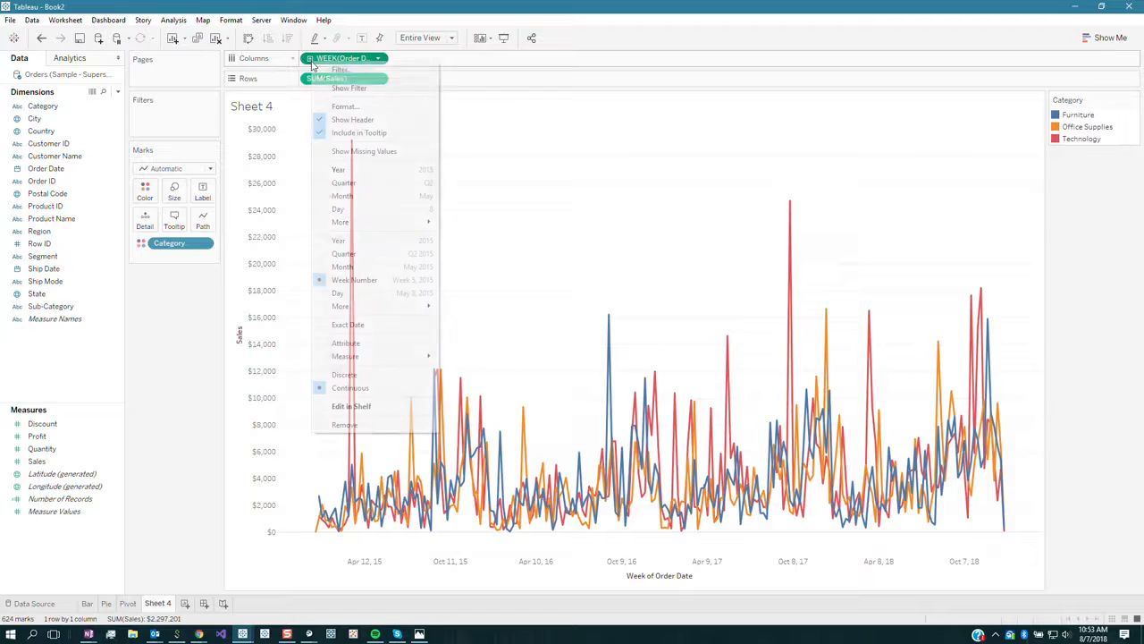
{"action": "left_click", "coordinate": [352, 172]}
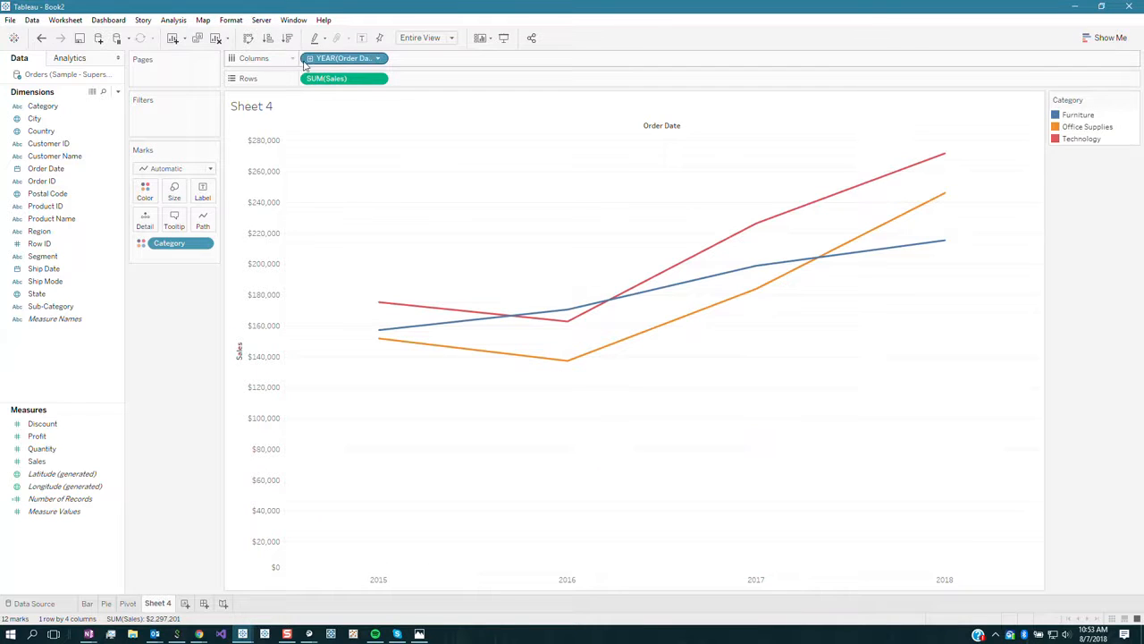
{"action": "left_click", "coordinate": [311, 59]}
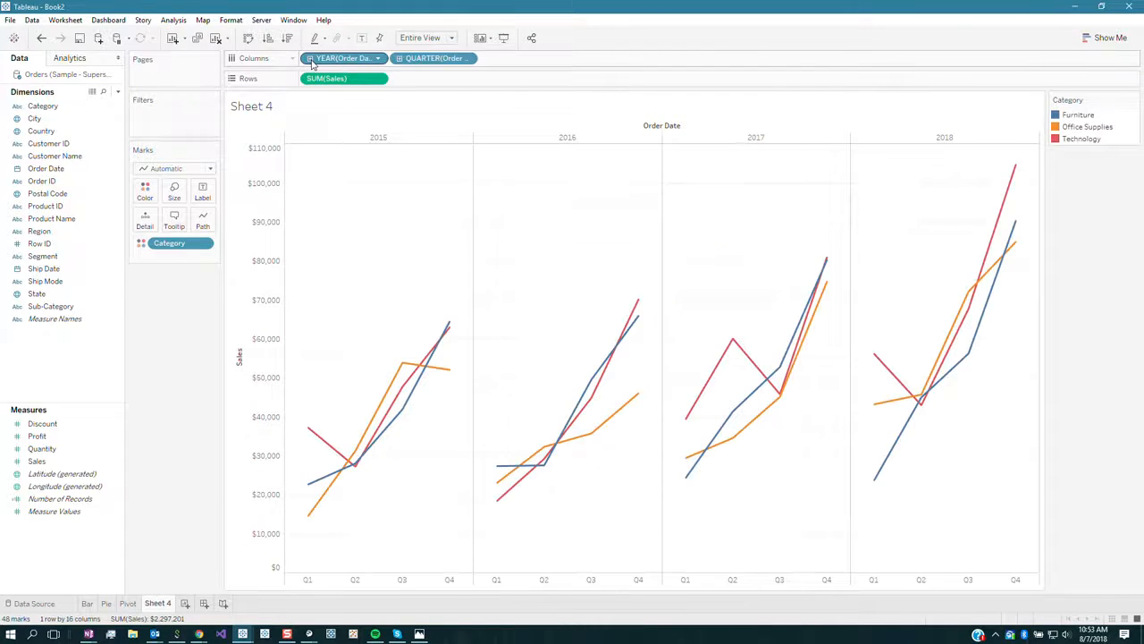
{"action": "left_click", "coordinate": [400, 59]}
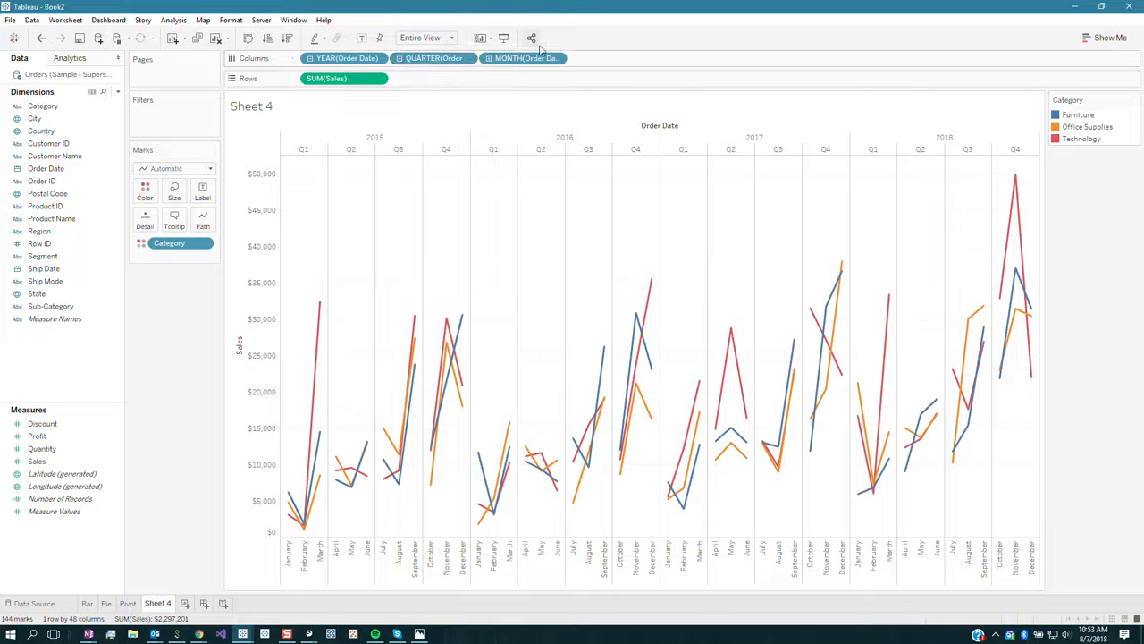
{"action": "left_click", "coordinate": [488, 58]}
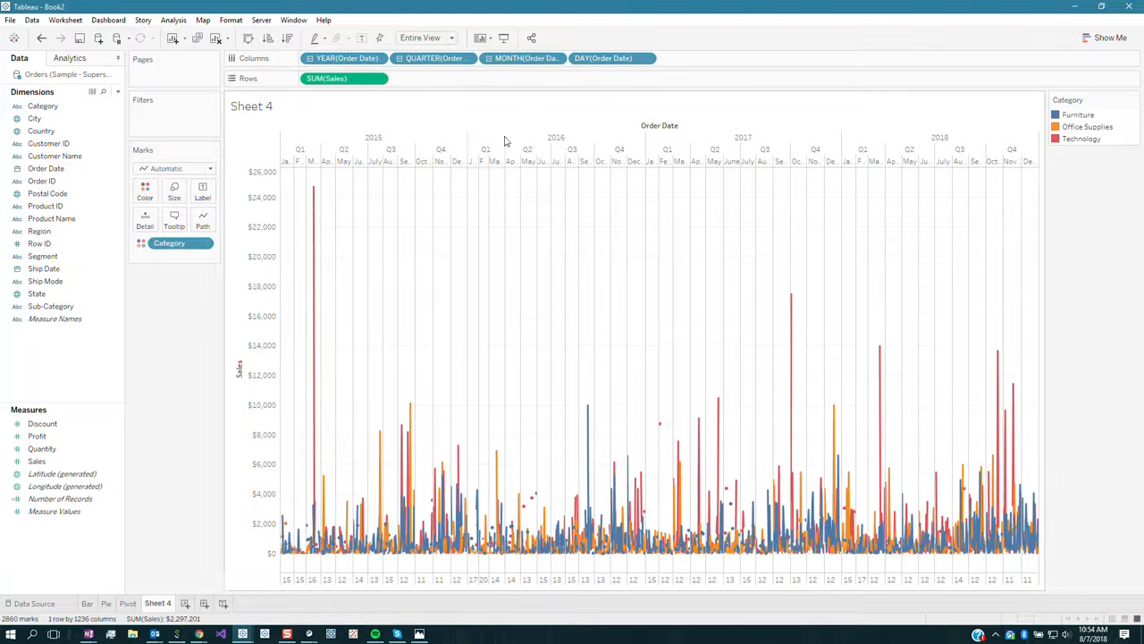
Collapse the date hierarchy to quarters, place Year after Quarter on the columns, and remove Quarter.
{"action": "left_click", "coordinate": [488, 58]}
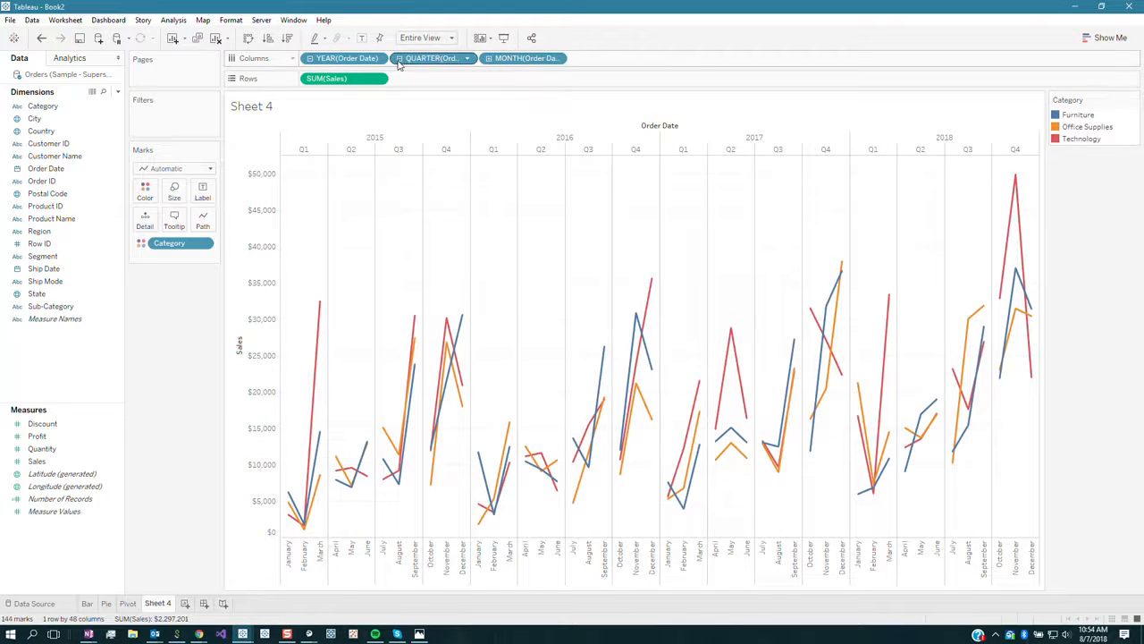
{"action": "left_click", "coordinate": [399, 58]}
{"action": "left_click_drag", "start_coordinate": [345, 58], "coordinate": [483, 63]}
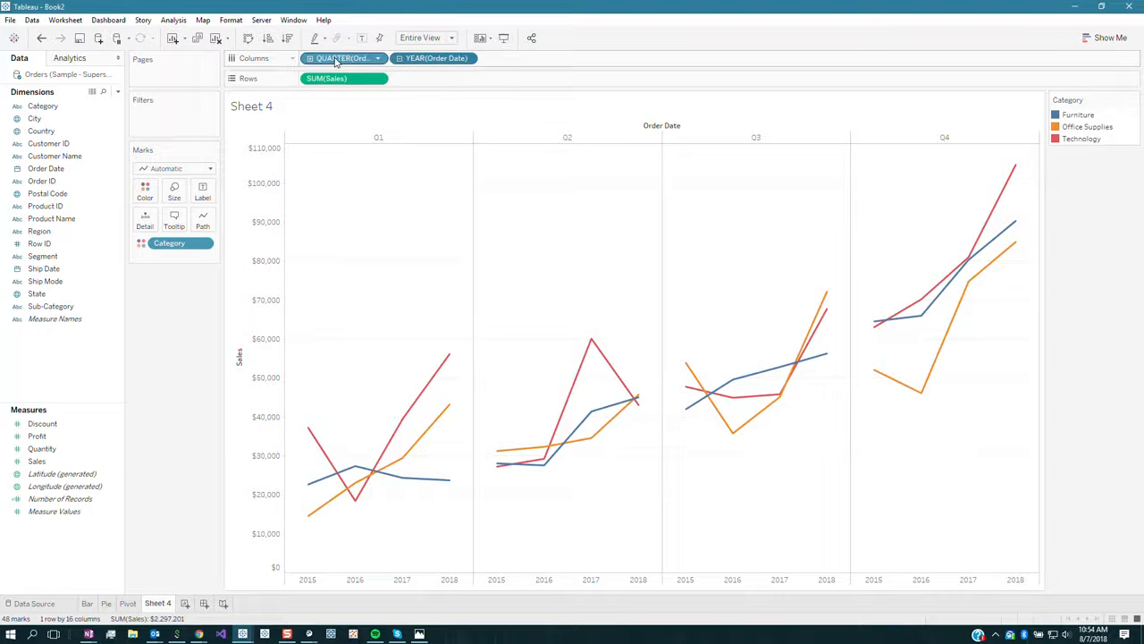
{"action": "left_click_drag", "start_coordinate": [336, 61], "coordinate": [427, 20]}
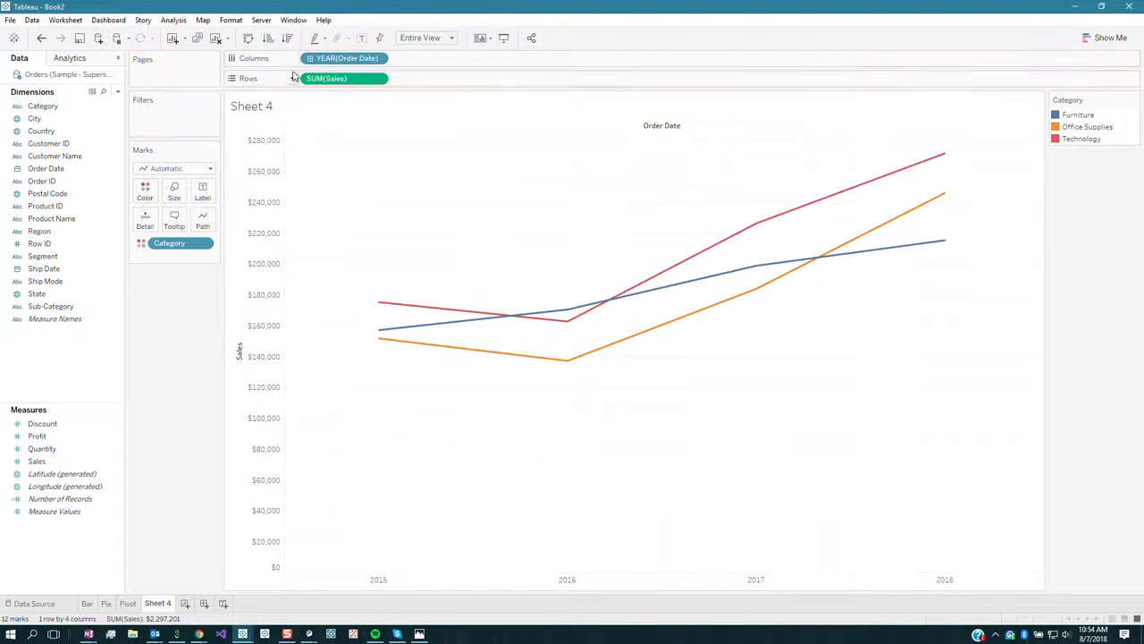
Make Order Date continuous, trying the Year, Month and Quarter levels and finishing on Year.
{"action": "left_click", "coordinate": [347, 62]}
{"action": "left_click", "coordinate": [380, 266]}
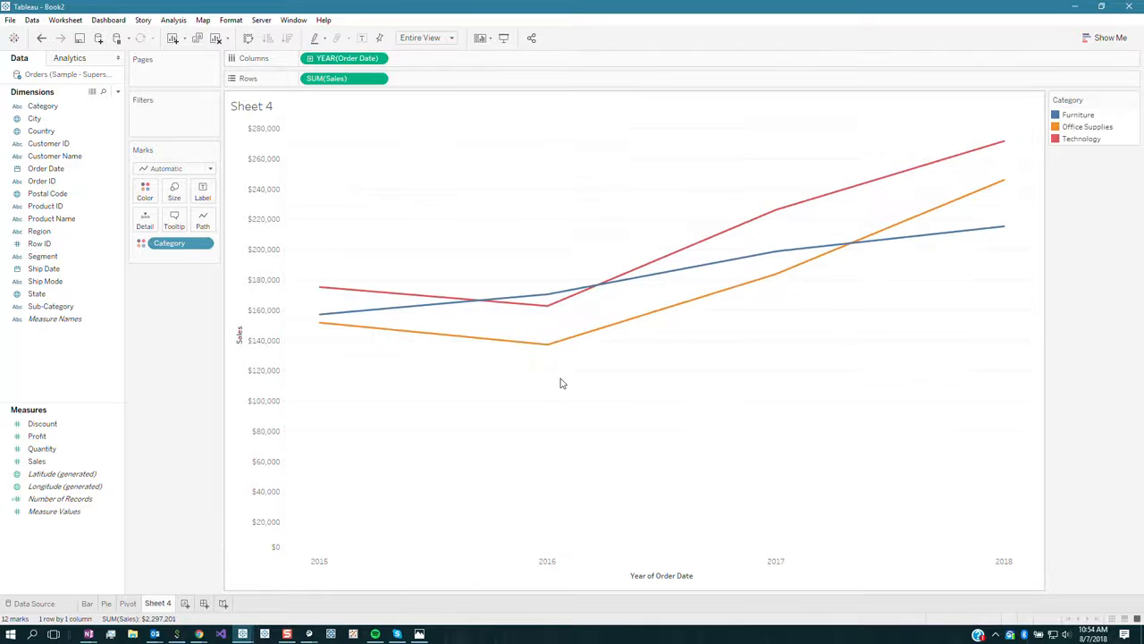
{"action": "left_click", "coordinate": [349, 59]}
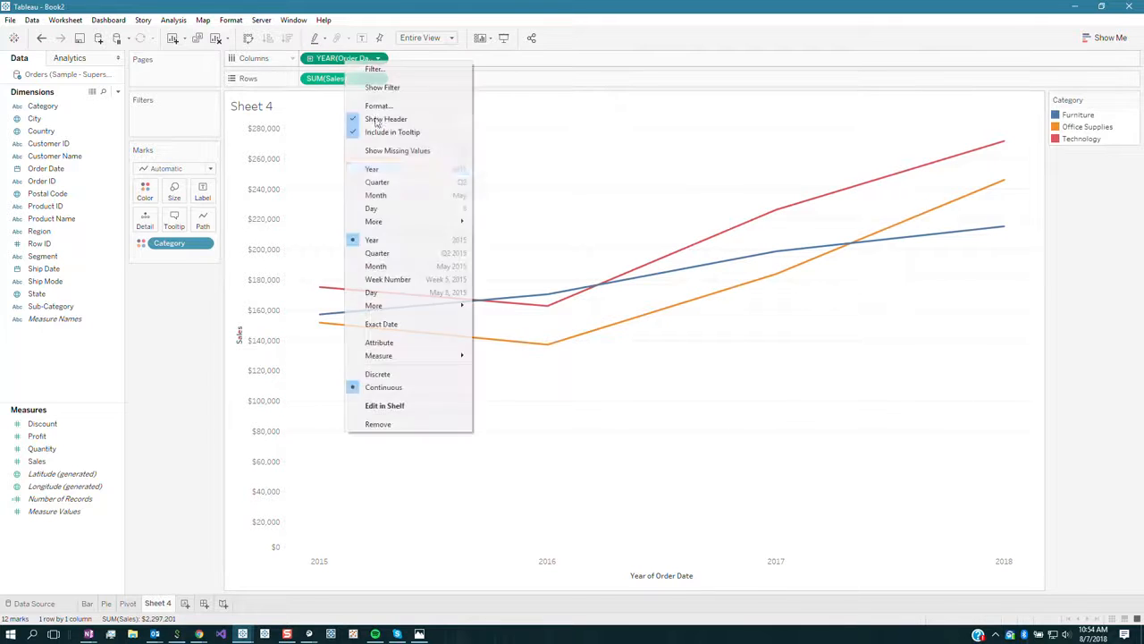
{"action": "left_click", "coordinate": [404, 267]}
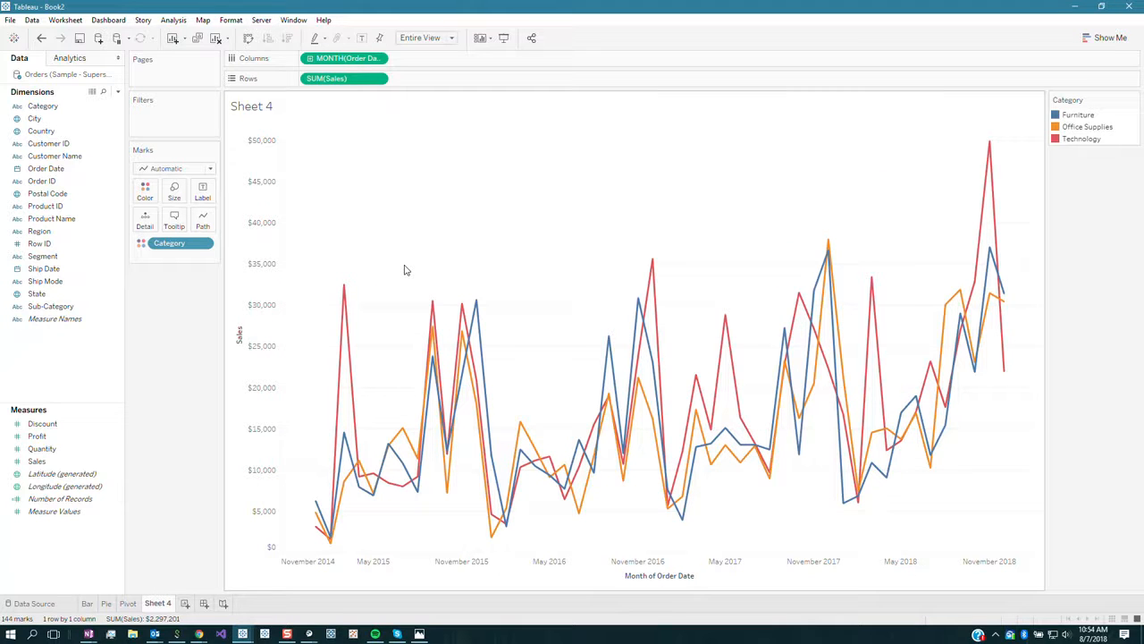
{"action": "left_click", "coordinate": [362, 59]}
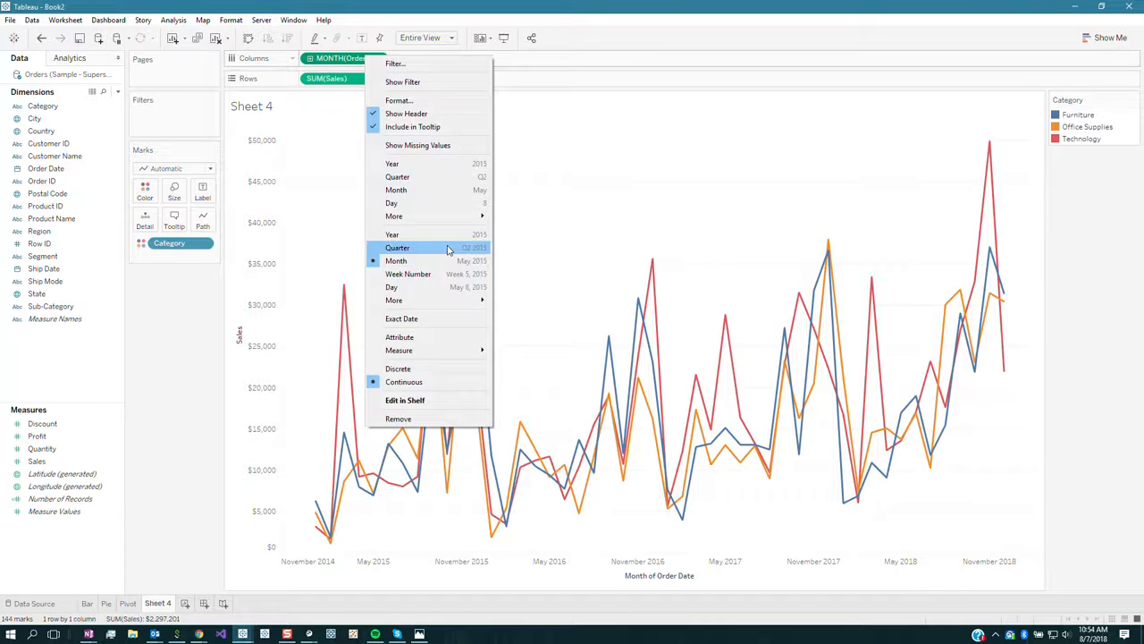
{"action": "left_click", "coordinate": [434, 248]}
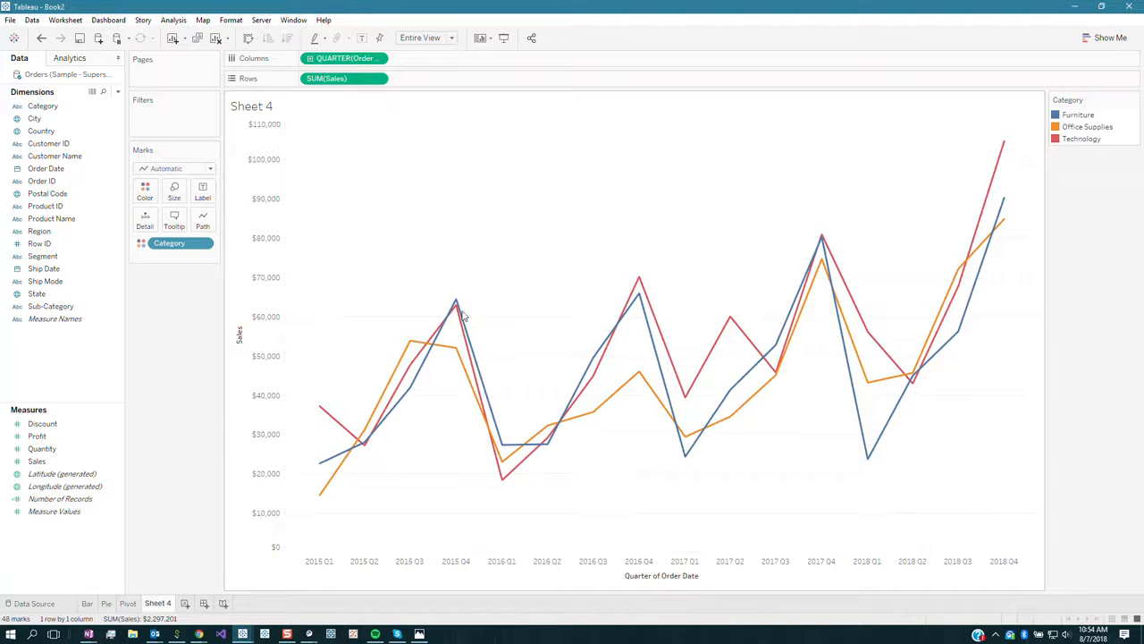
{"action": "left_click", "coordinate": [349, 58]}
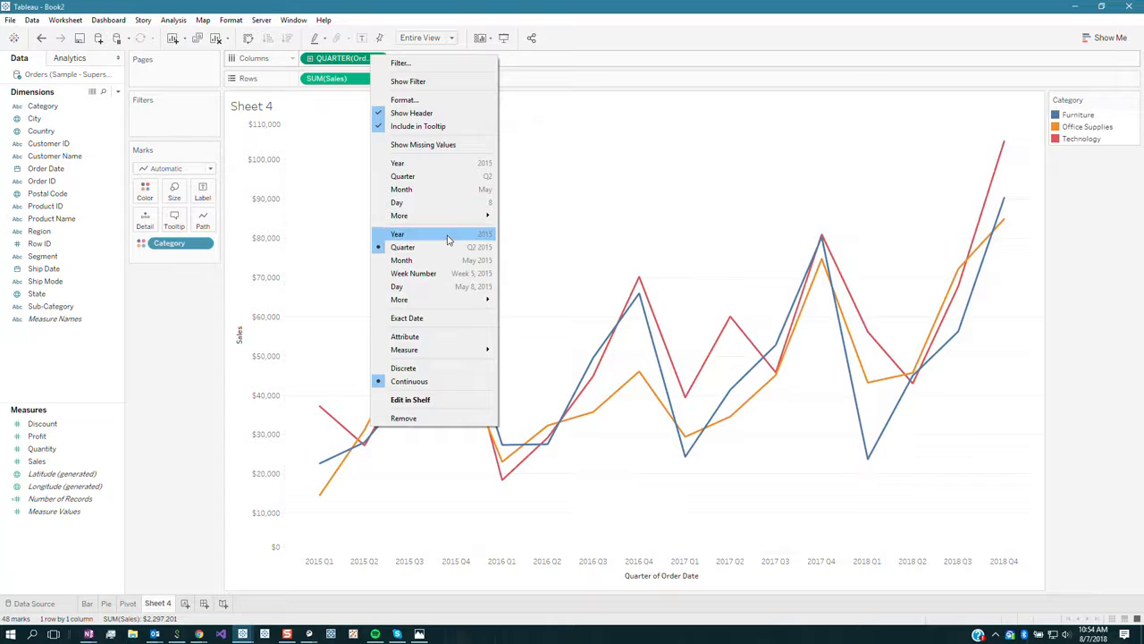
{"action": "left_click", "coordinate": [447, 234]}
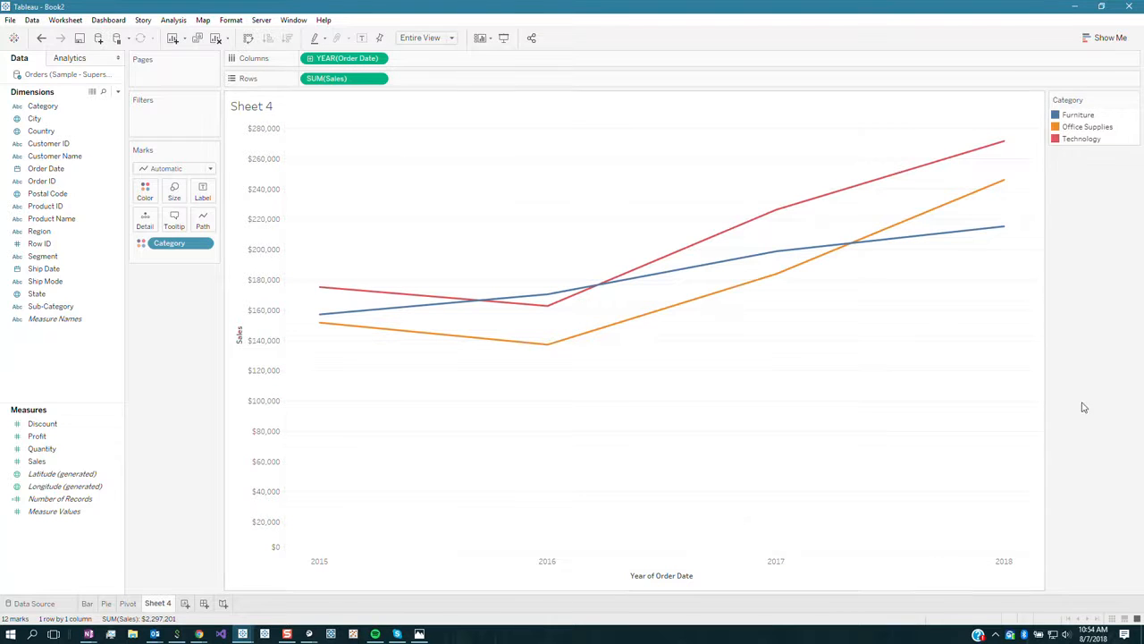
Remove the Year of Order Date title from the horizontal axis and close the axis settings.
{"action": "right_click", "coordinate": [646, 581]}
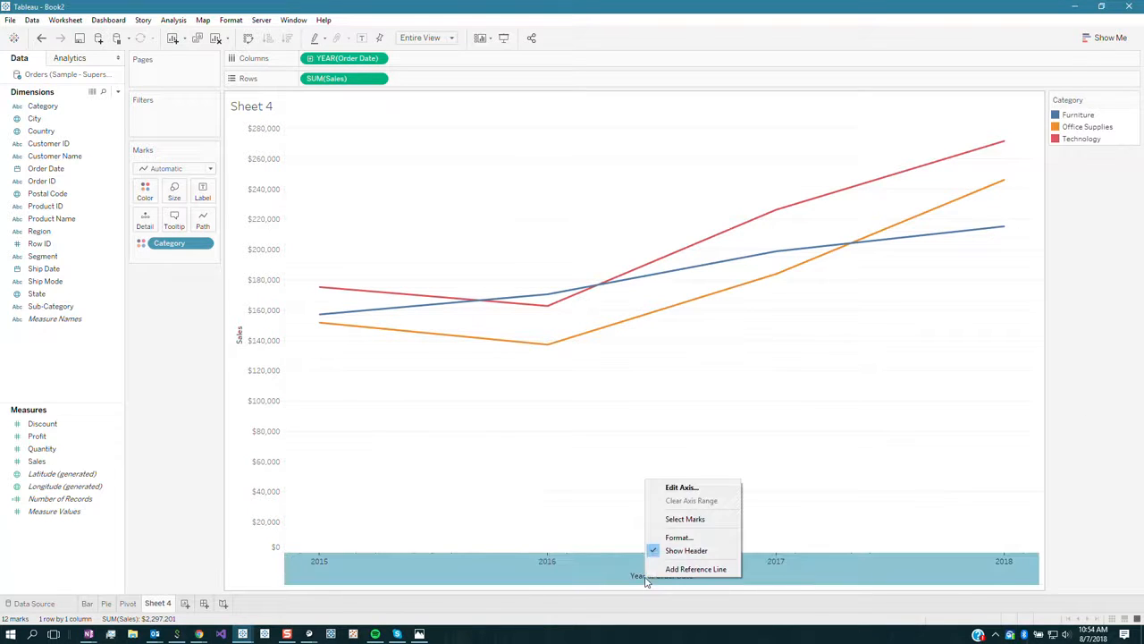
{"action": "left_click", "coordinate": [666, 489]}
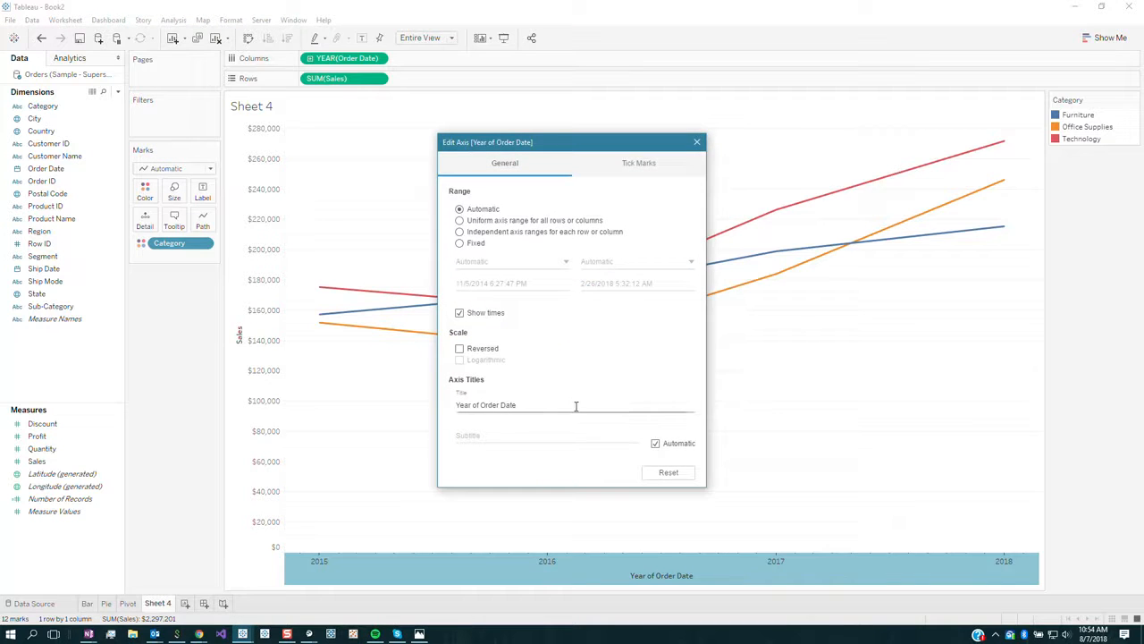
{"action": "left_click_drag", "start_coordinate": [544, 407], "coordinate": [438, 393]}
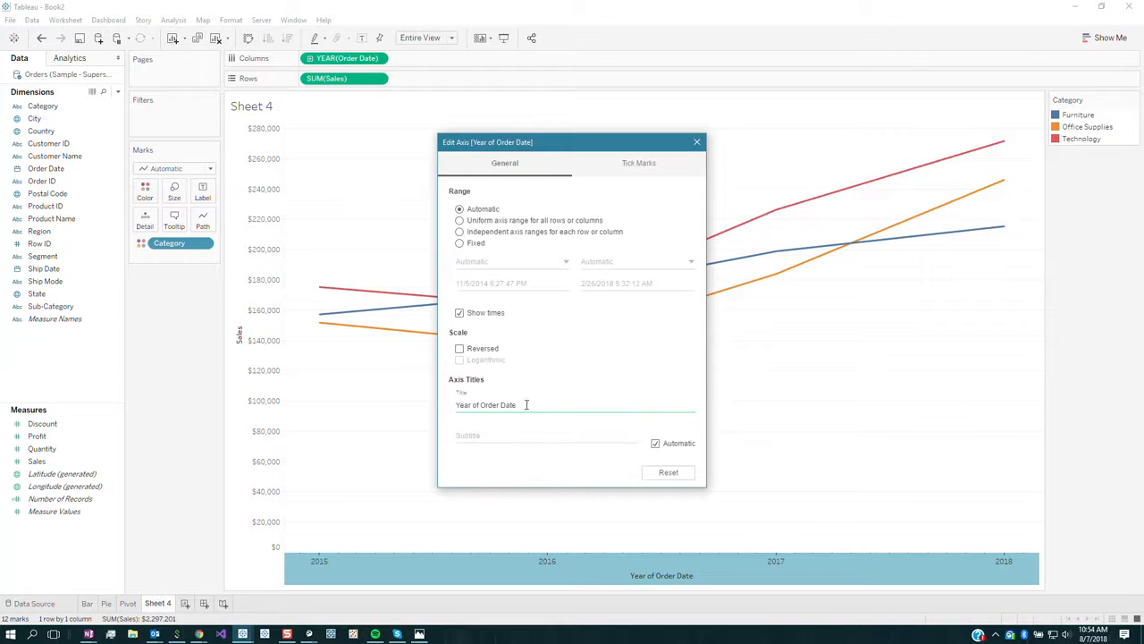
{"action": "left_click_drag", "start_coordinate": [526, 404], "coordinate": [400, 395]}
{"action": "key", "text": "BackSpace"}
{"action": "left_click", "coordinate": [697, 142]}
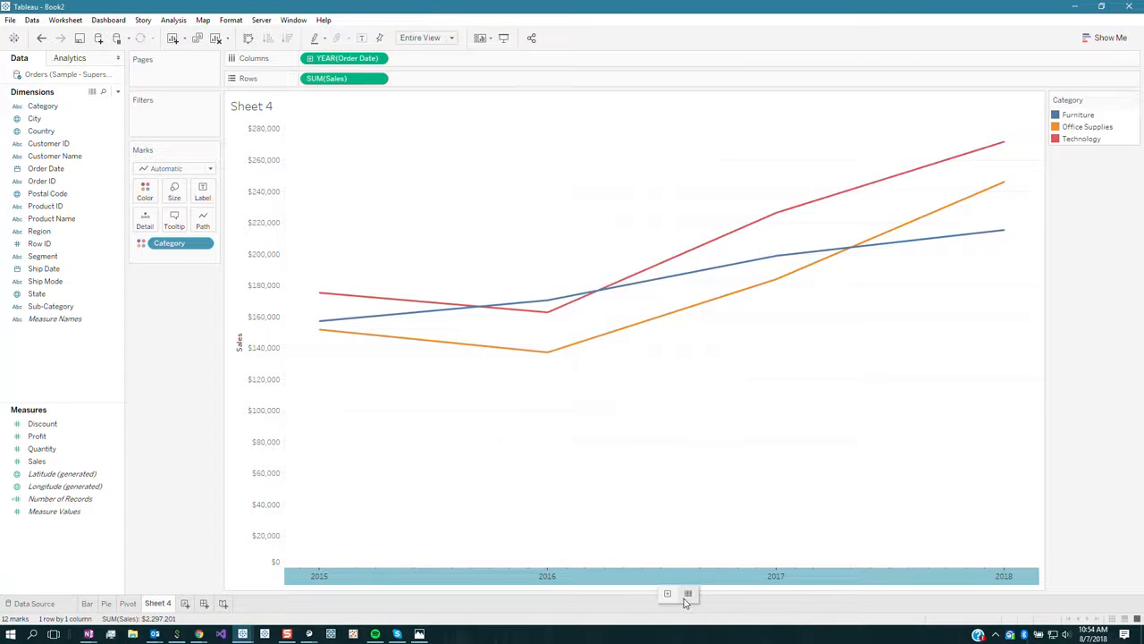
Try expanding the date axis from years to quarters and undo the expansion.
{"action": "left_click", "coordinate": [667, 595]}
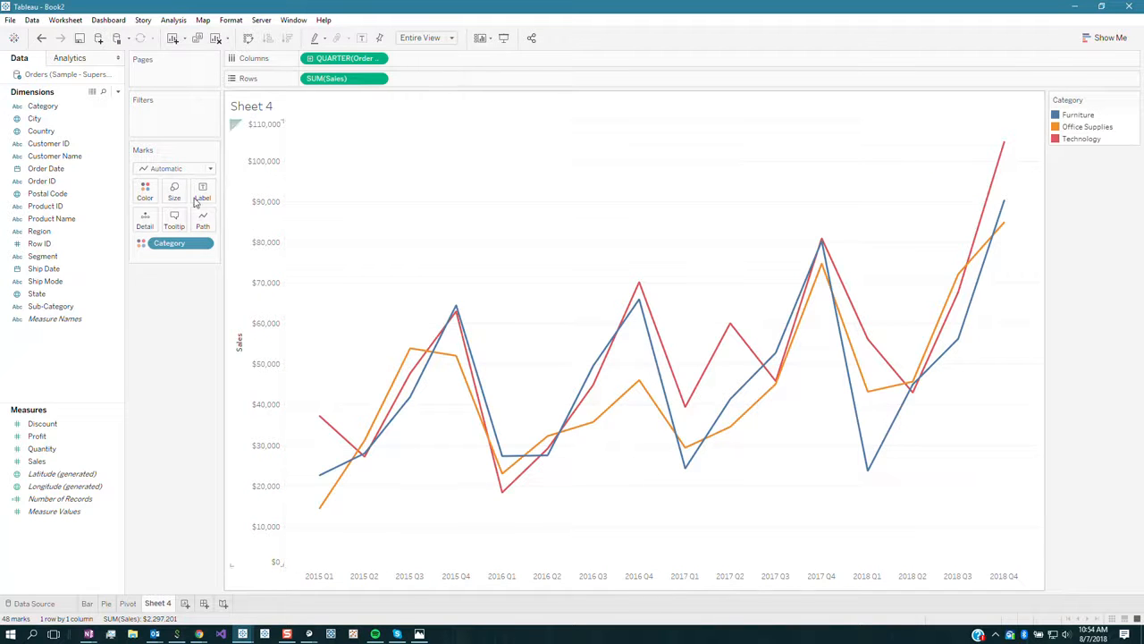
{"action": "left_click", "coordinate": [42, 38]}
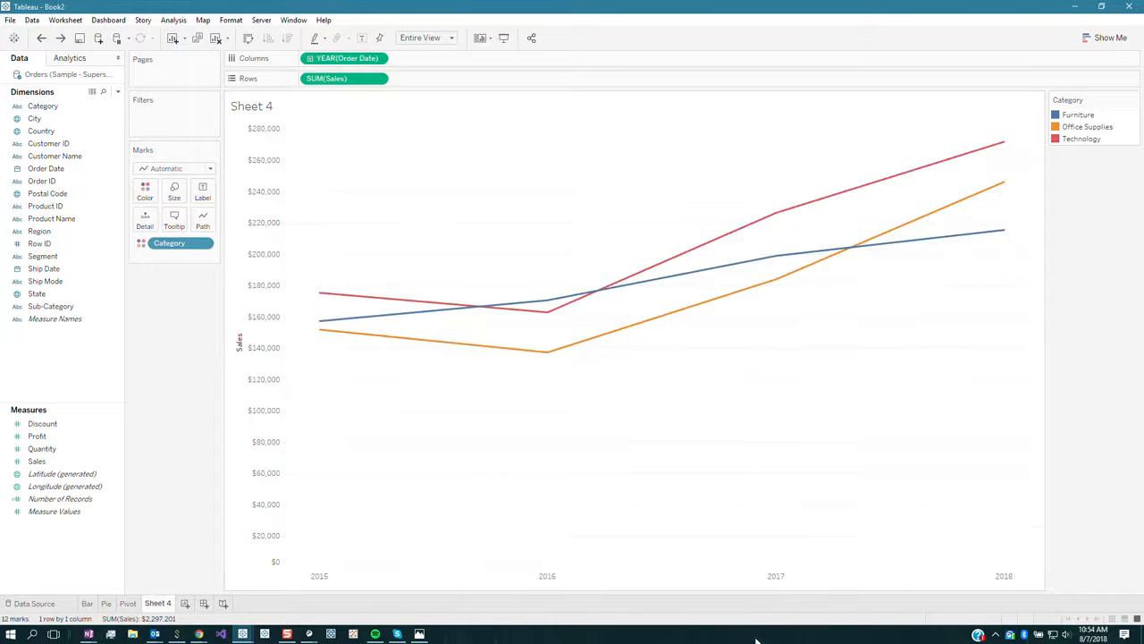
{"action": "right_click", "coordinate": [655, 587]}
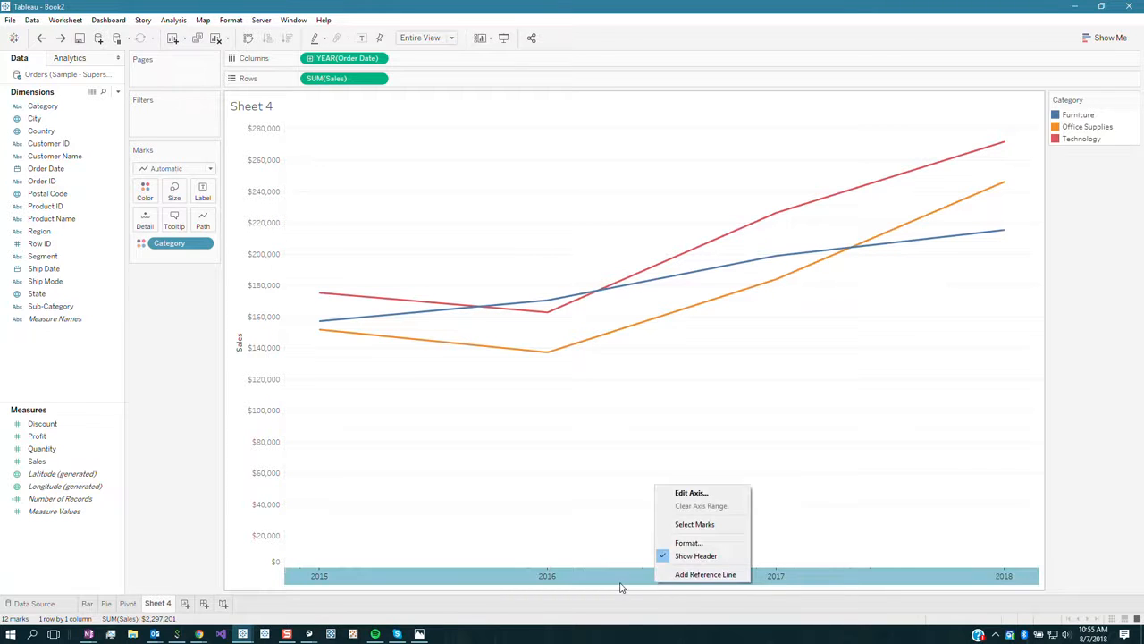
{"action": "left_click", "coordinate": [621, 585]}
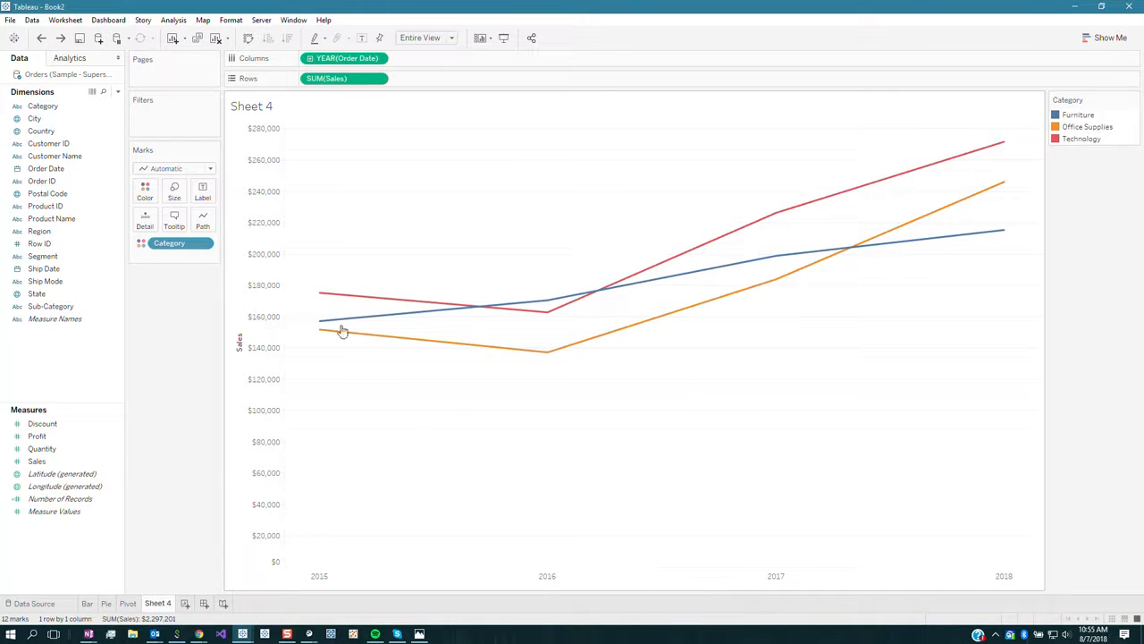
Inspect the category, year and sales details of individual points on the lines.
{"action": "mouse_move", "coordinate": [321, 326]}
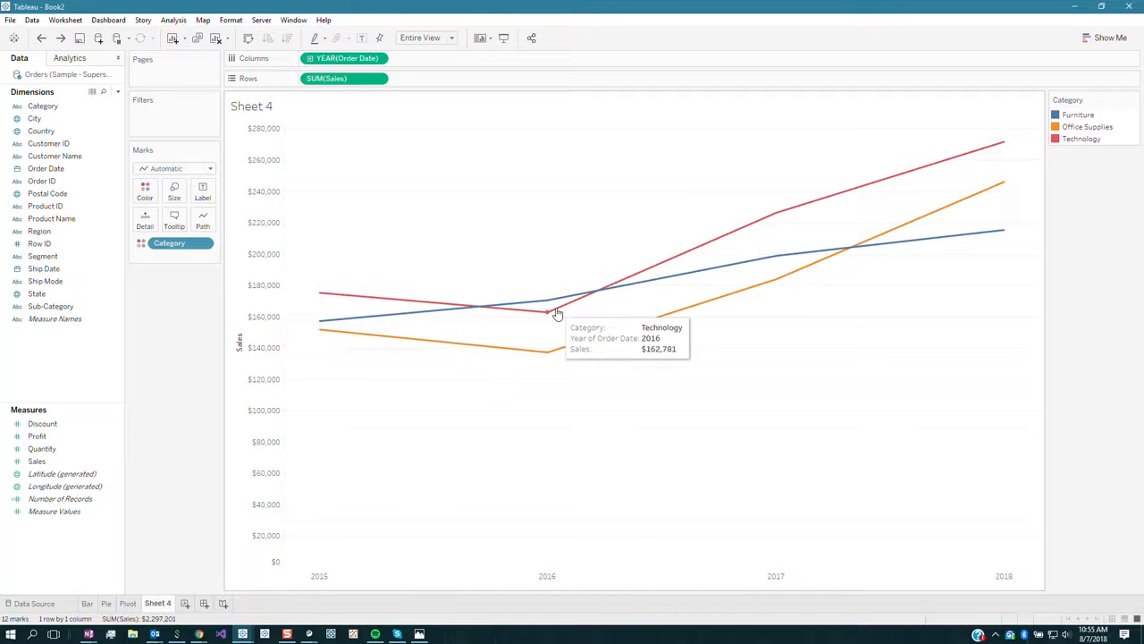
Show mark labels on the lines and rename Sheet 4 as Line.
{"action": "left_click", "coordinate": [362, 39]}
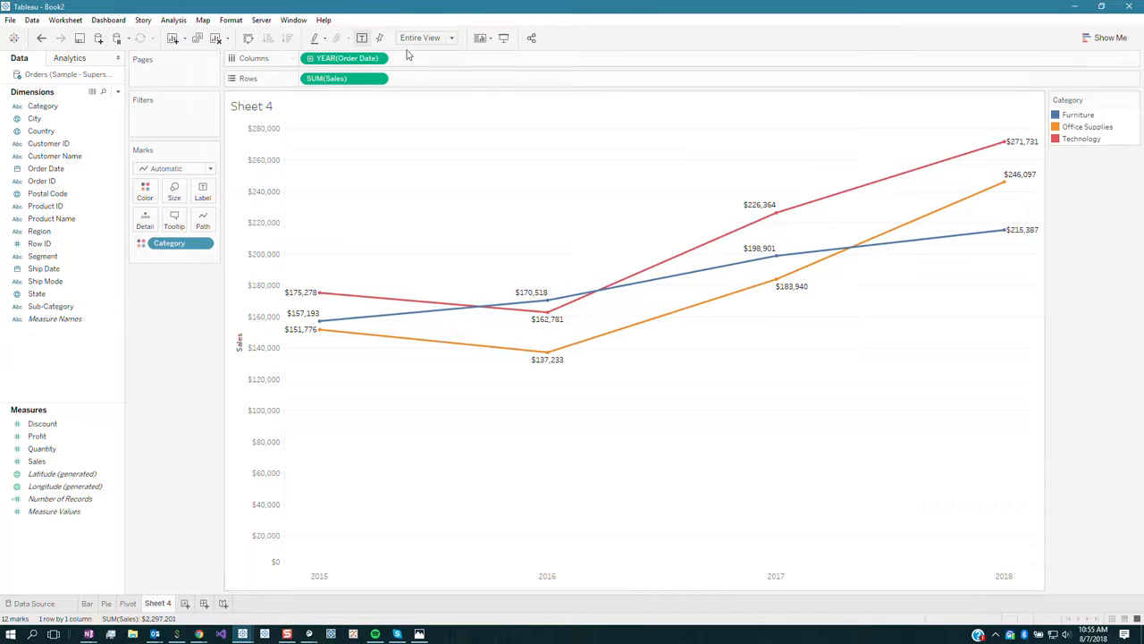
{"action": "right_click", "coordinate": [170, 605]}
{"action": "left_click", "coordinate": [203, 455]}
{"action": "type", "text": "4"}
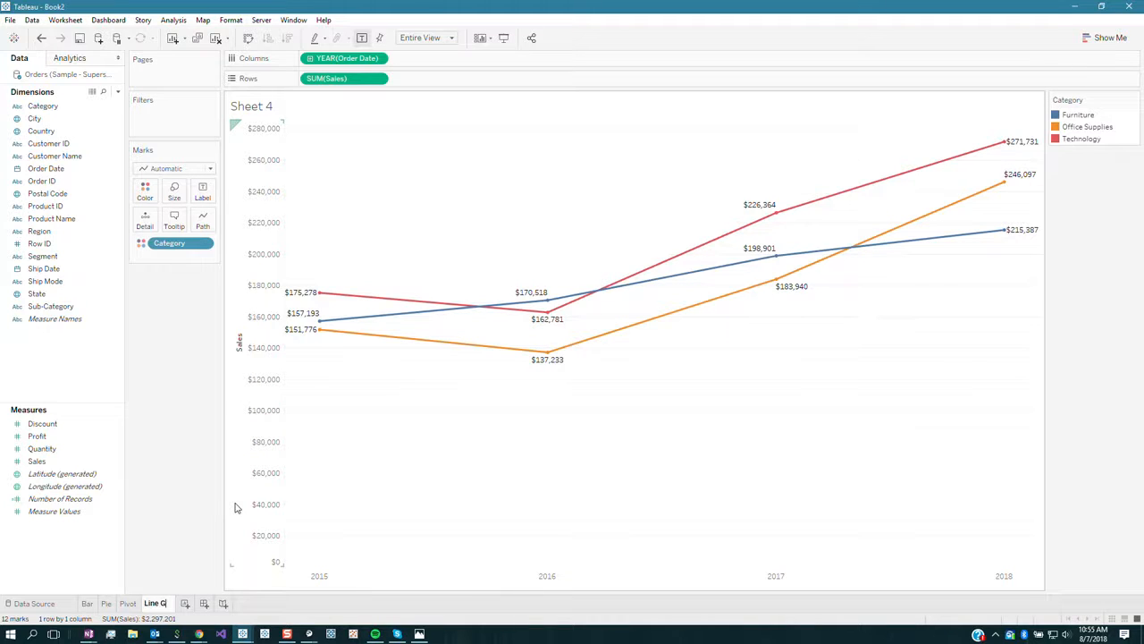
{"action": "type", "text": "ine"}
{"action": "key", "text": "Return"}
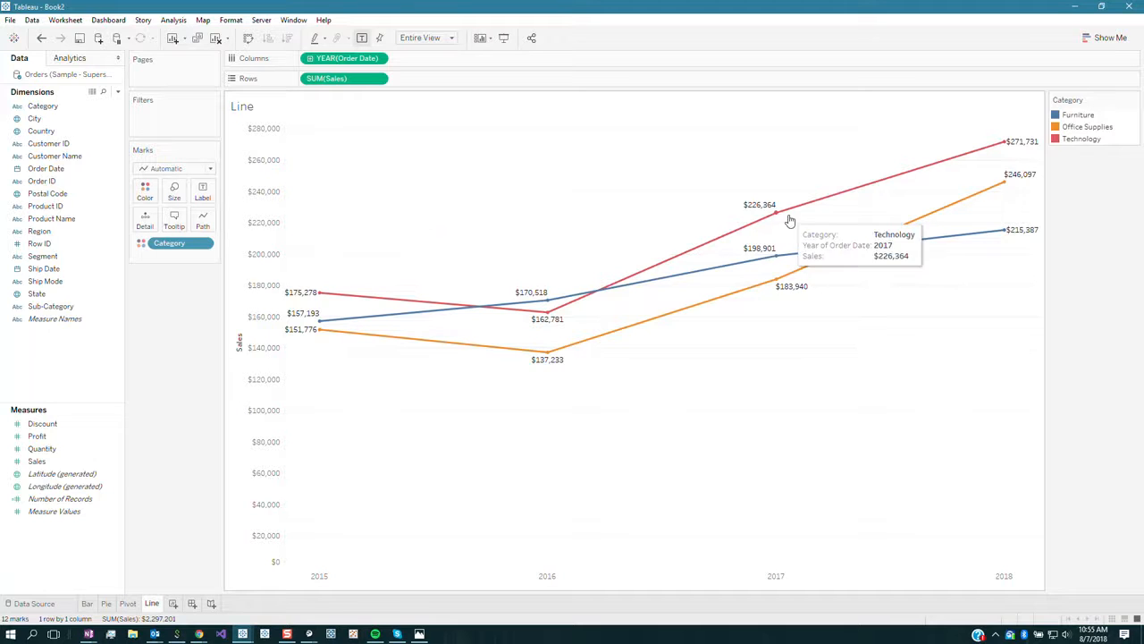
Limit the labels to selected marks and test this on the 2016 Furniture point.
{"action": "left_click", "coordinate": [211, 195]}
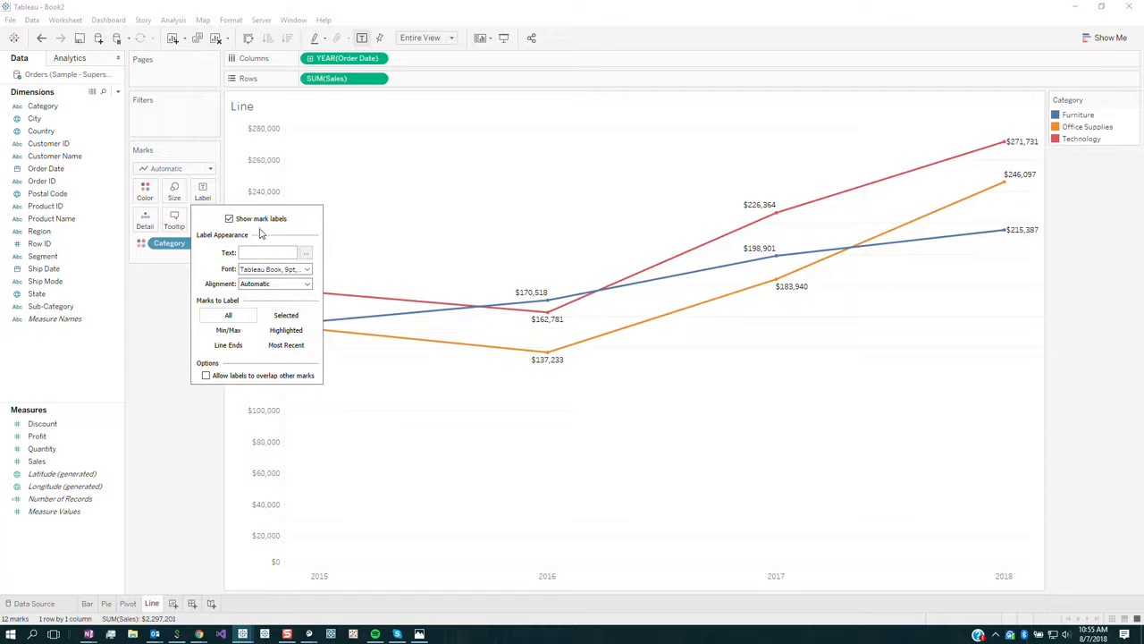
{"action": "left_click", "coordinate": [286, 315]}
{"action": "left_click", "coordinate": [575, 502]}
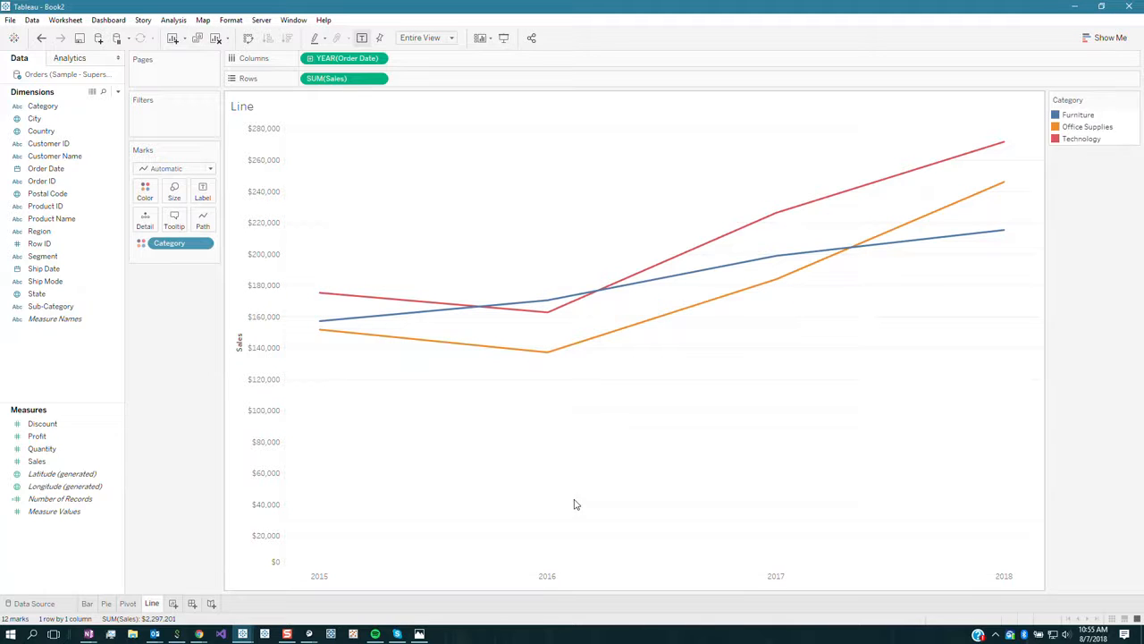
{"action": "left_click", "coordinate": [548, 300]}
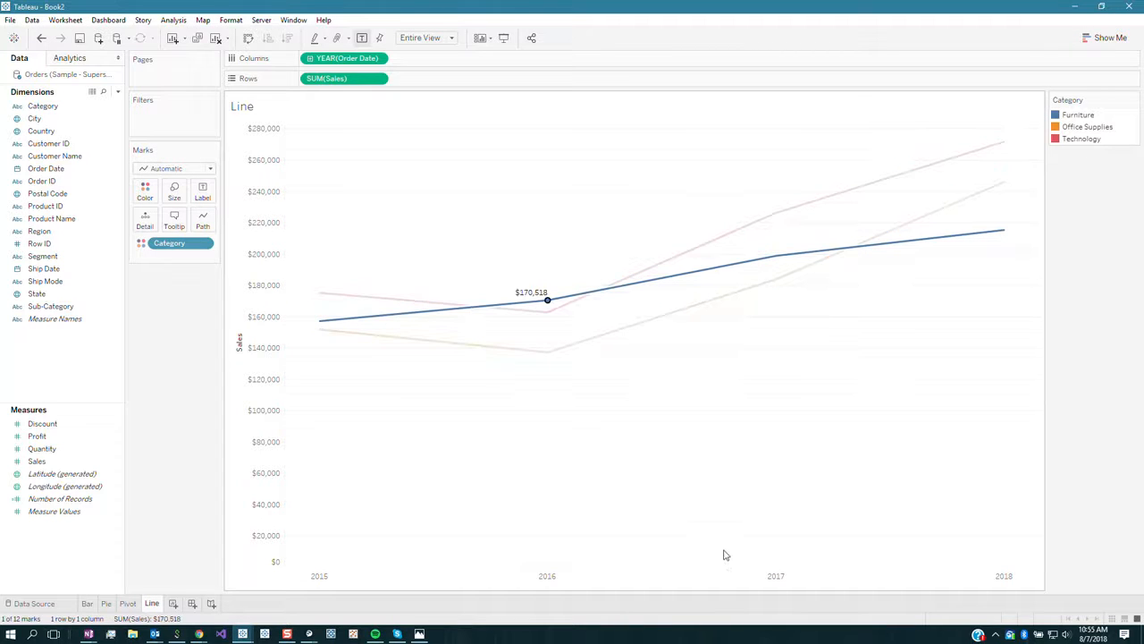
{"action": "left_click", "coordinate": [548, 300]}
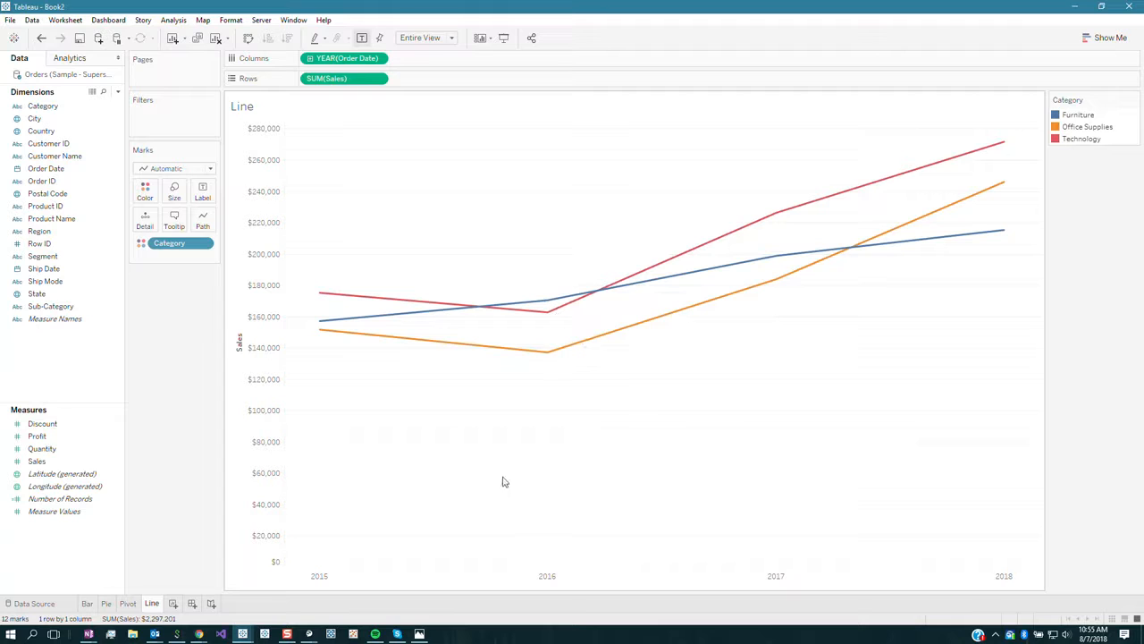
Label selected marks with Category and Sales, make the Sales text bold at size 10, and test it on the 2016 Office Supplies point.
{"action": "left_click_drag", "start_coordinate": [175, 243], "coordinate": [203, 190]}
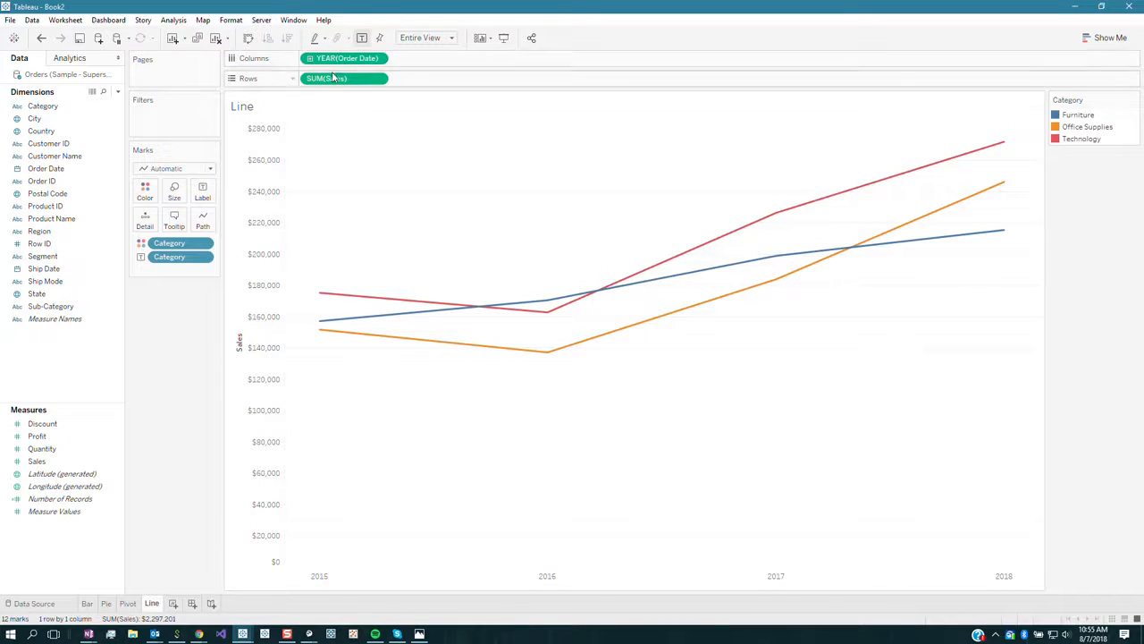
{"action": "left_click_drag", "start_coordinate": [331, 79], "coordinate": [203, 192]}
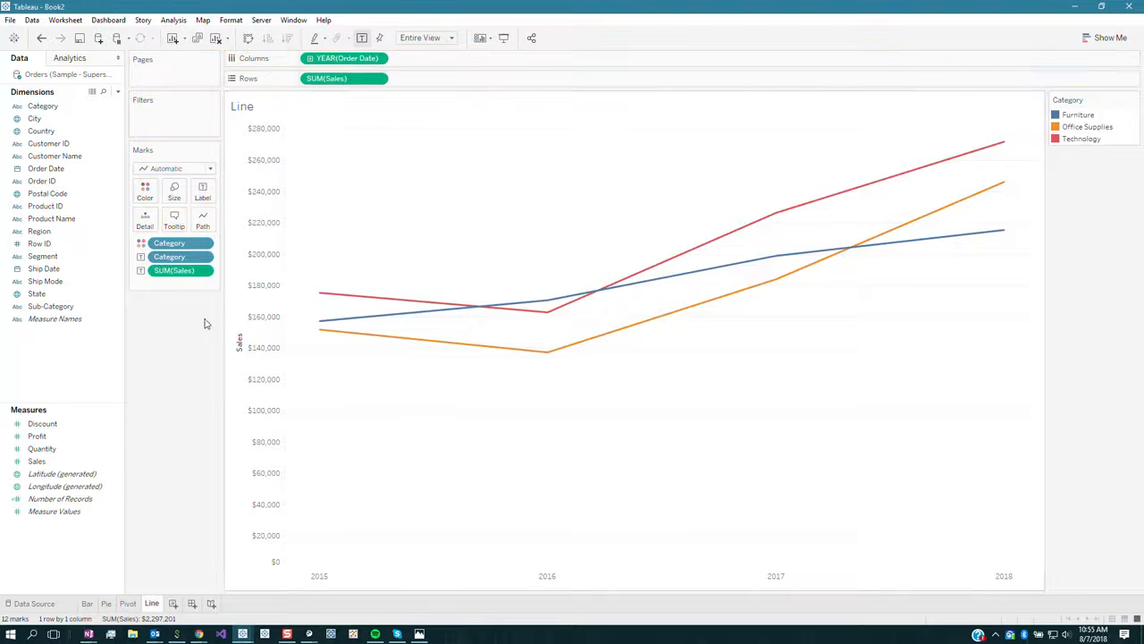
{"action": "left_click", "coordinate": [203, 191]}
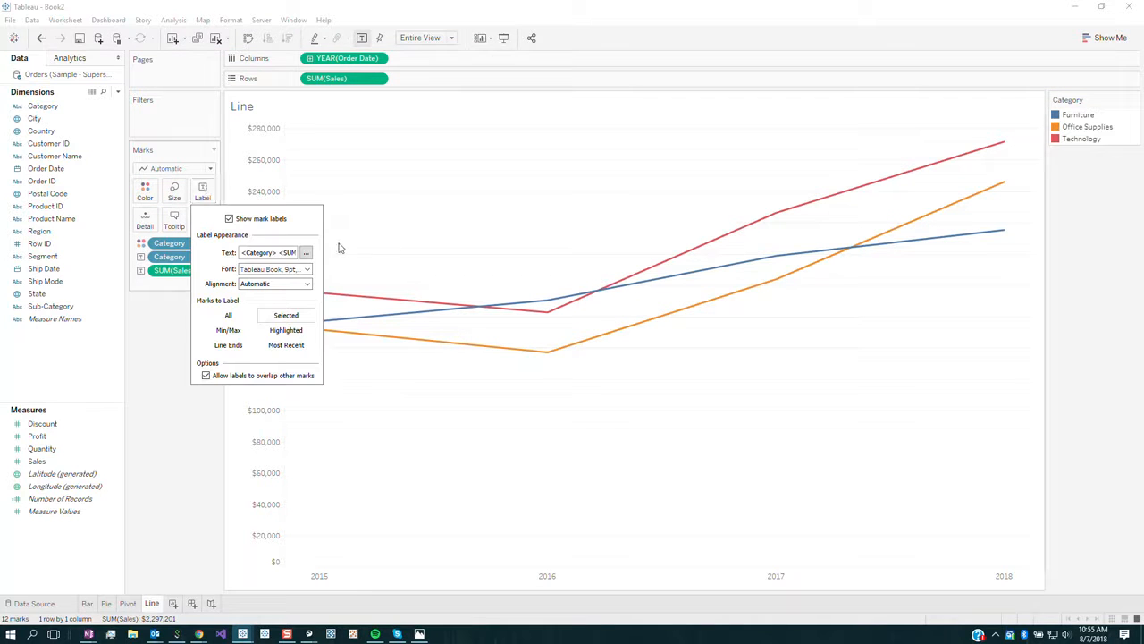
{"action": "left_click", "coordinate": [305, 252]}
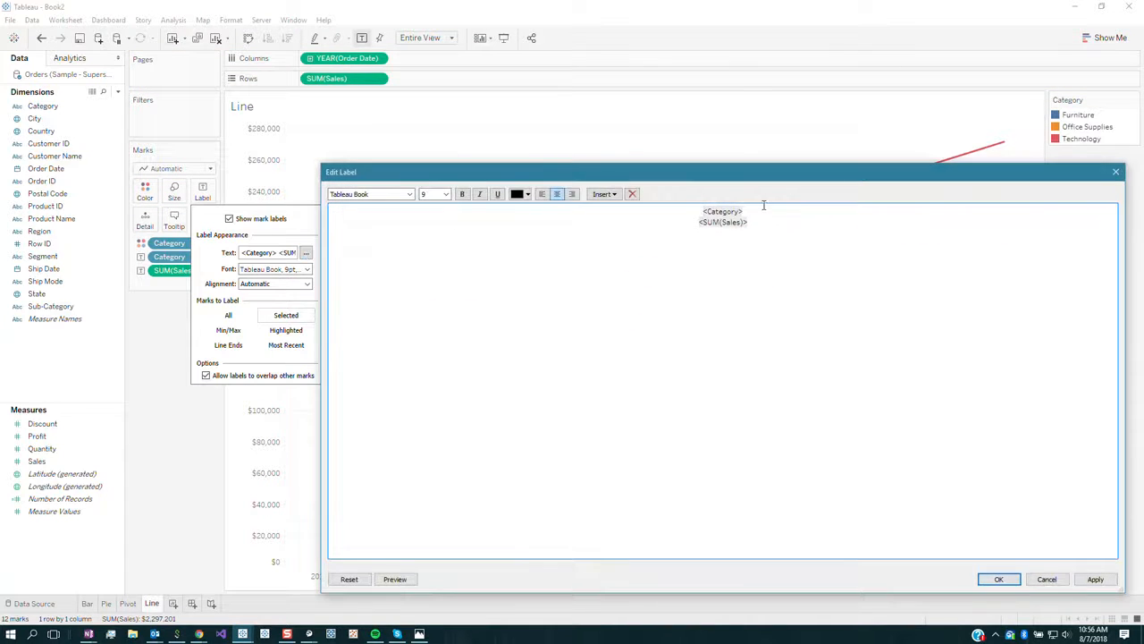
{"action": "left_click_drag", "start_coordinate": [759, 221], "coordinate": [682, 218]}
{"action": "left_click", "coordinate": [463, 195]}
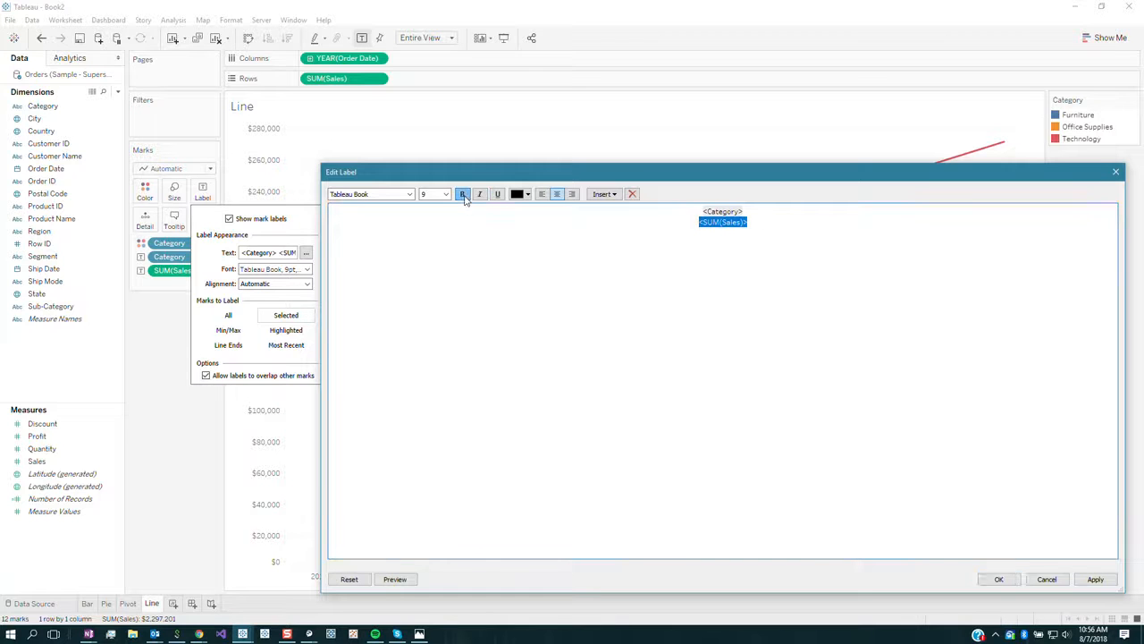
{"action": "left_click", "coordinate": [445, 194]}
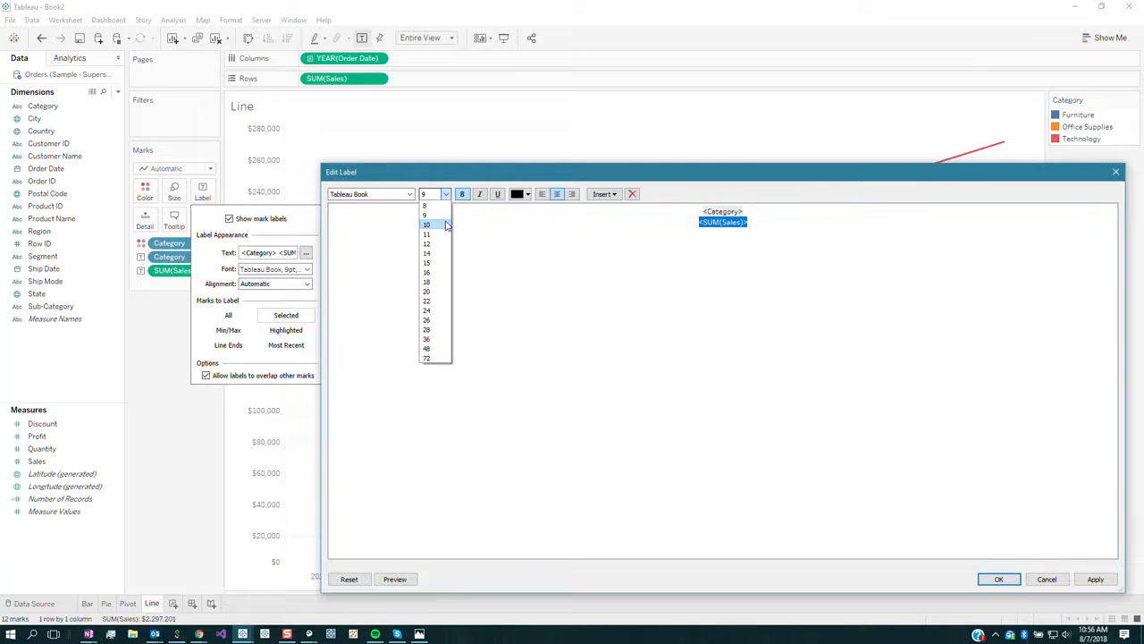
{"action": "left_click", "coordinate": [427, 223]}
{"action": "left_click", "coordinate": [998, 578]}
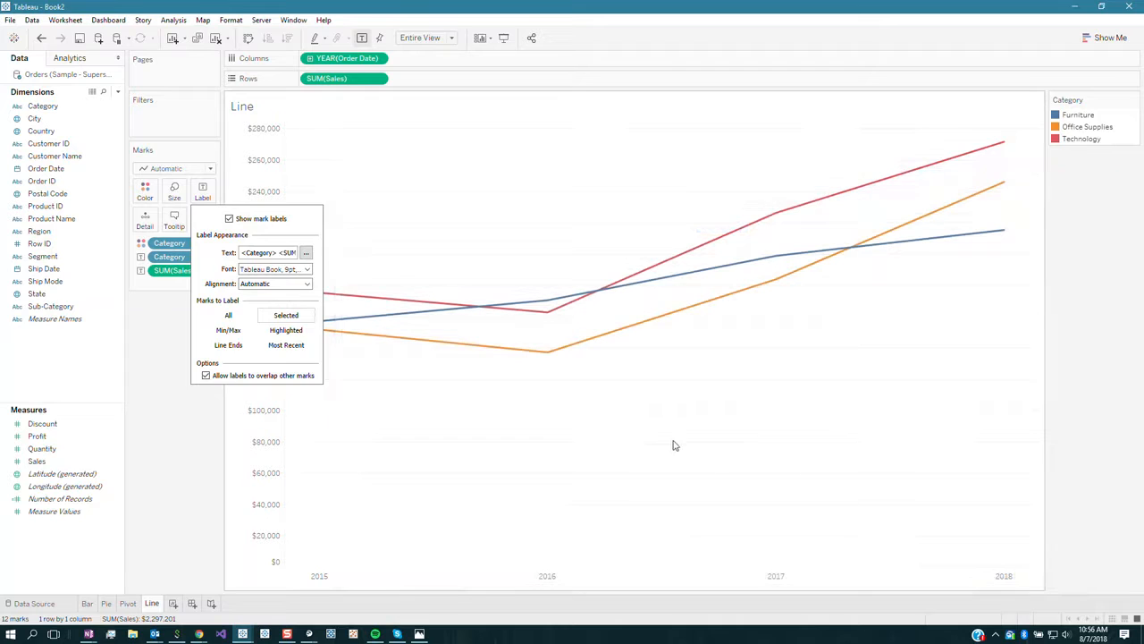
{"action": "left_click", "coordinate": [666, 438]}
{"action": "left_click", "coordinate": [544, 357]}
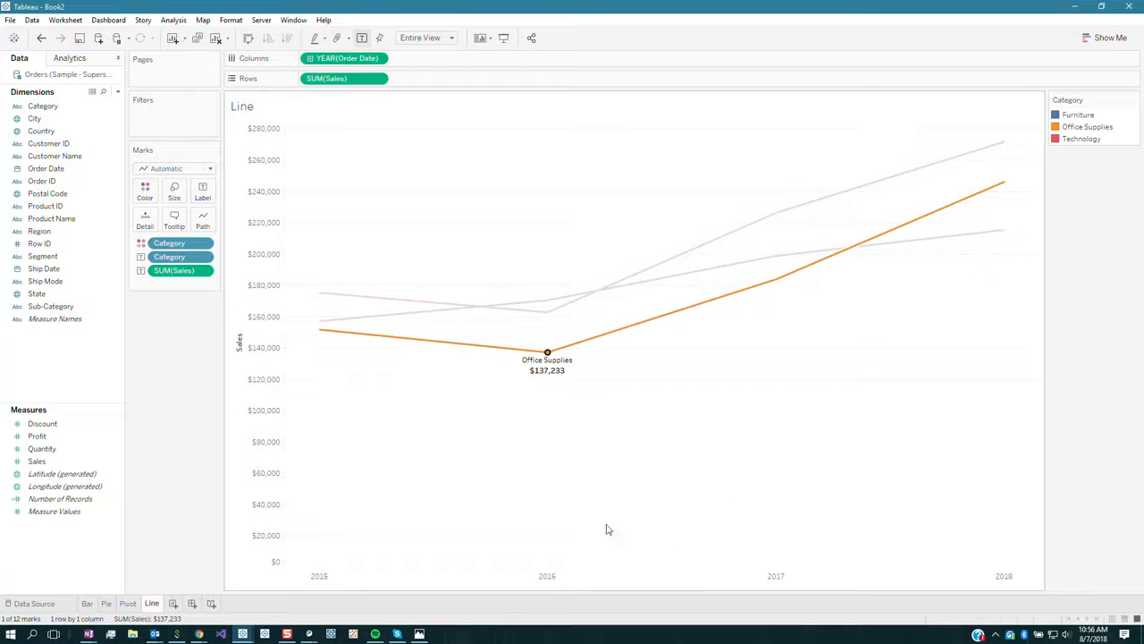
Add a new worksheet after Line, return to the Line sheet and clear its mark selection.
{"action": "left_click", "coordinate": [175, 605]}
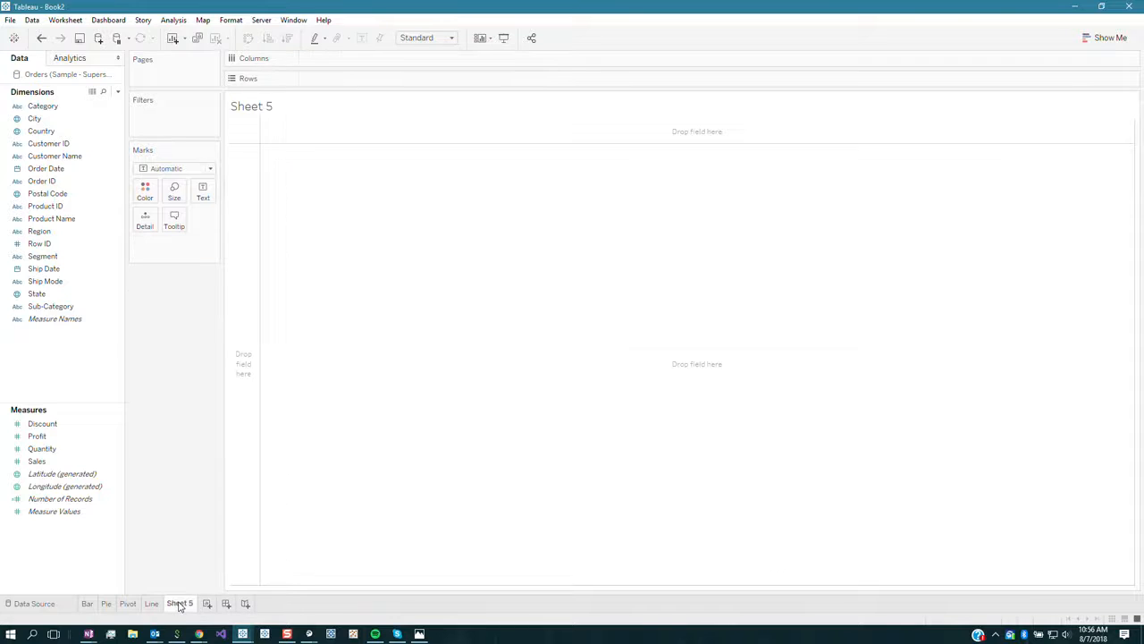
{"action": "right_click", "coordinate": [180, 606]}
{"action": "left_click", "coordinate": [149, 605]}
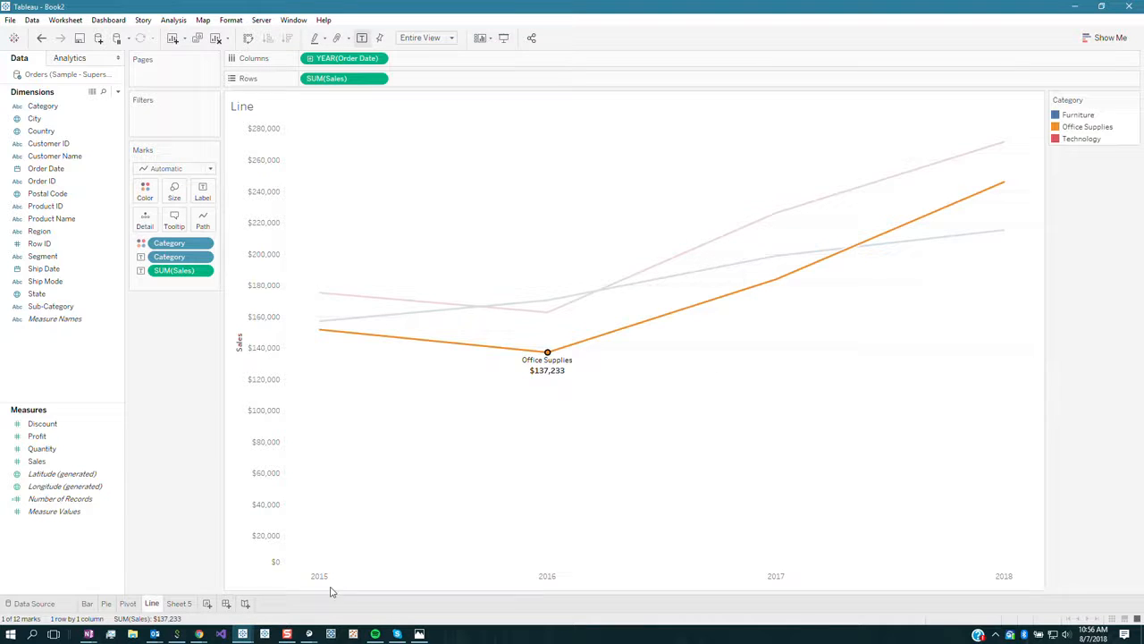
{"action": "left_click", "coordinate": [548, 417]}
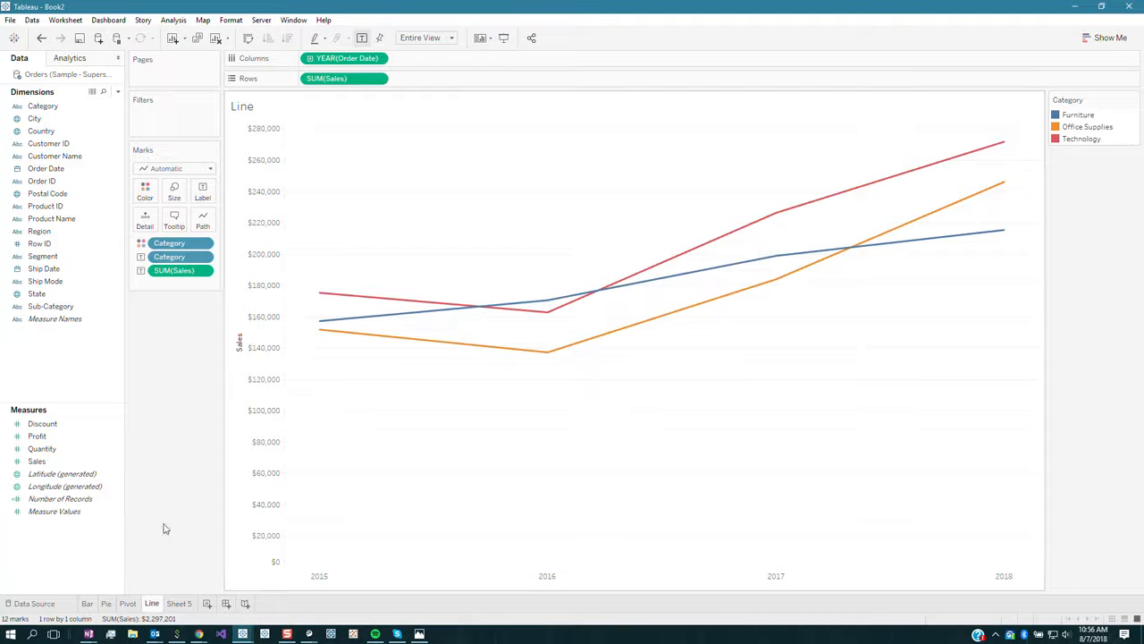
Format the Order Date axis labels with the Tableau Medium font at size 11.
{"action": "right_click", "coordinate": [337, 579]}
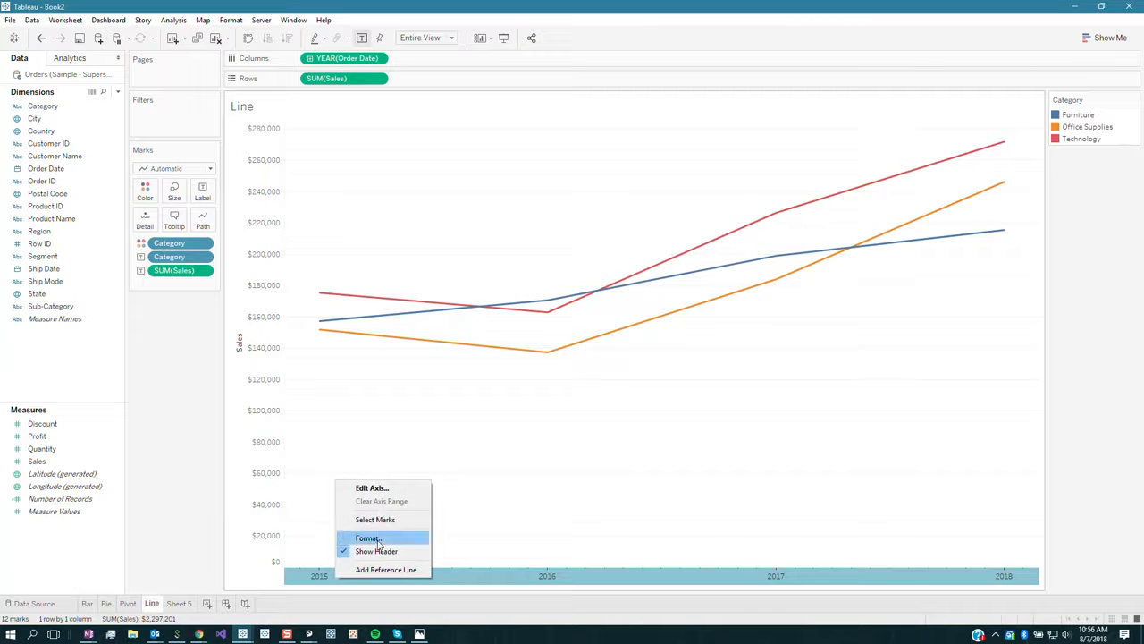
{"action": "left_click", "coordinate": [370, 538]}
{"action": "left_click", "coordinate": [85, 132]}
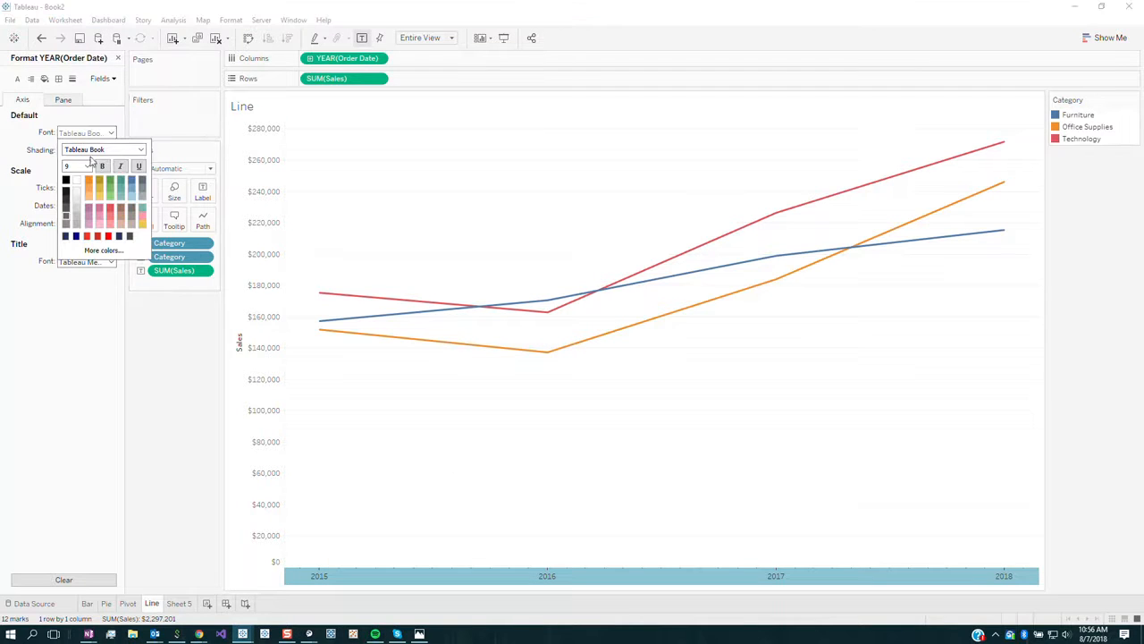
{"action": "left_click", "coordinate": [143, 149]}
{"action": "left_click", "coordinate": [134, 181]}
{"action": "left_click", "coordinate": [87, 166]}
{"action": "left_click", "coordinate": [83, 207]}
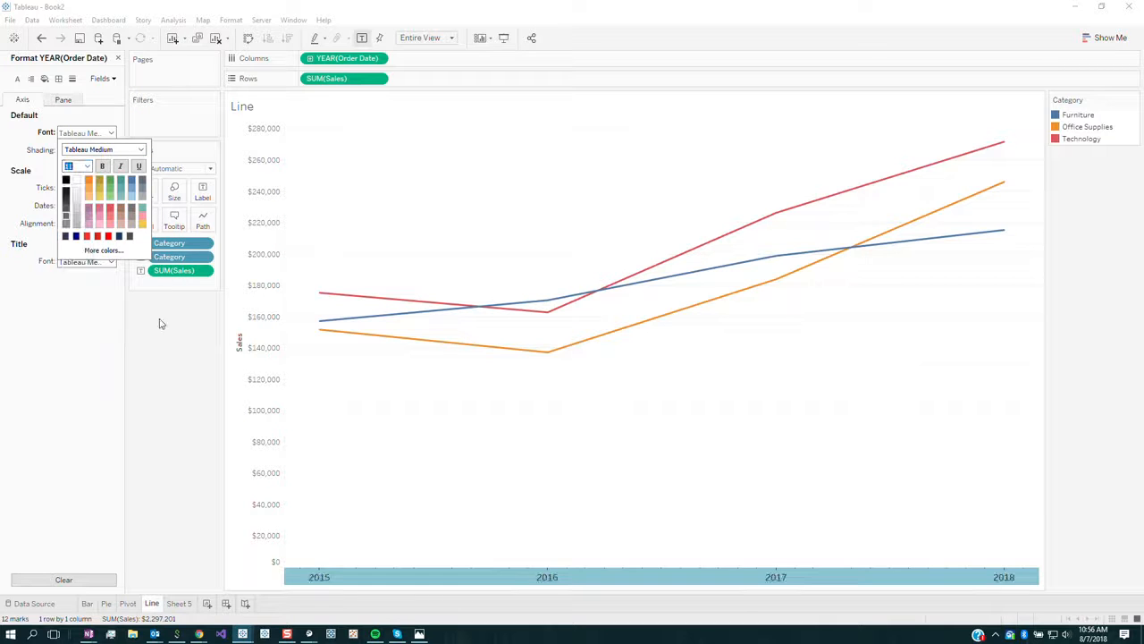
{"action": "left_click", "coordinate": [434, 531]}
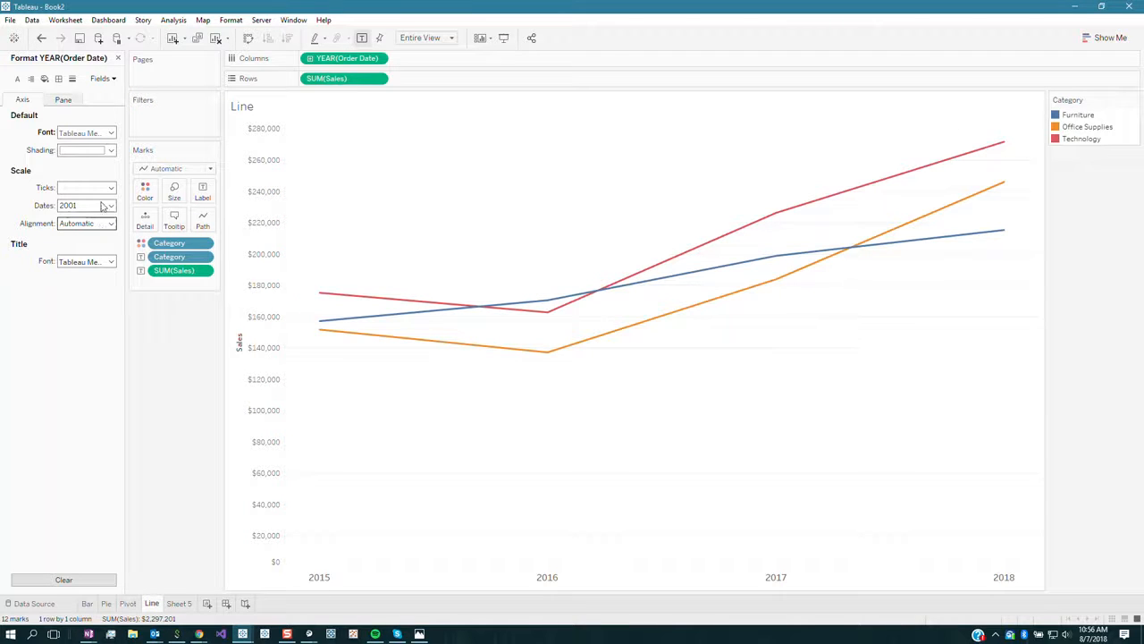
Show markers on all line points with opacity at 100%, and close the category color settings without assigning new colors.
{"action": "left_click", "coordinate": [145, 190]}
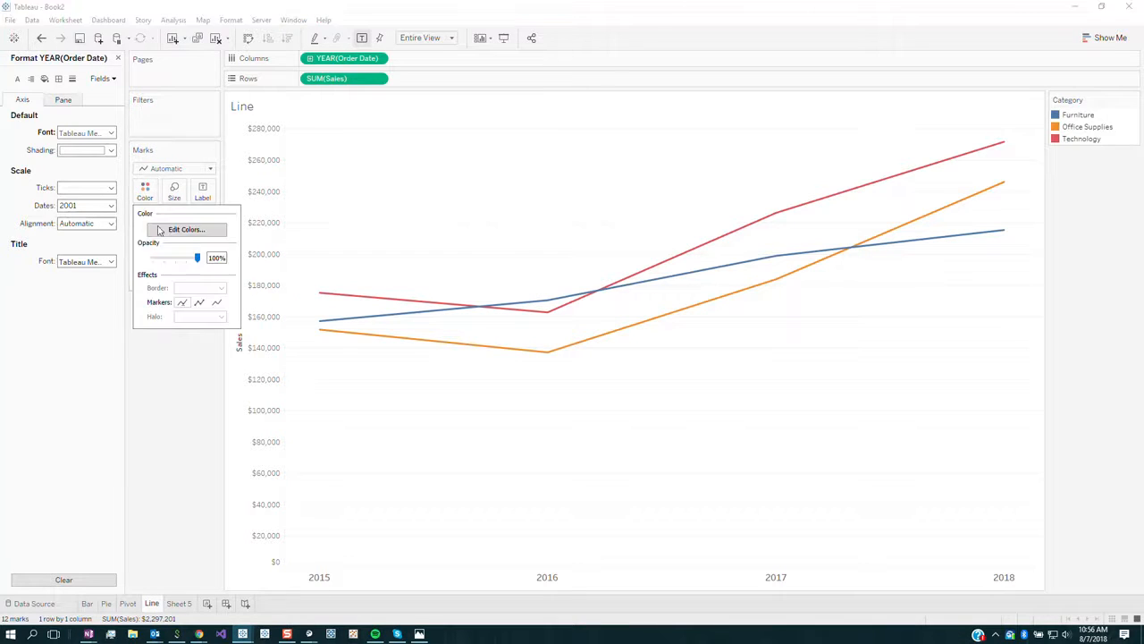
{"action": "left_click", "coordinate": [216, 302]}
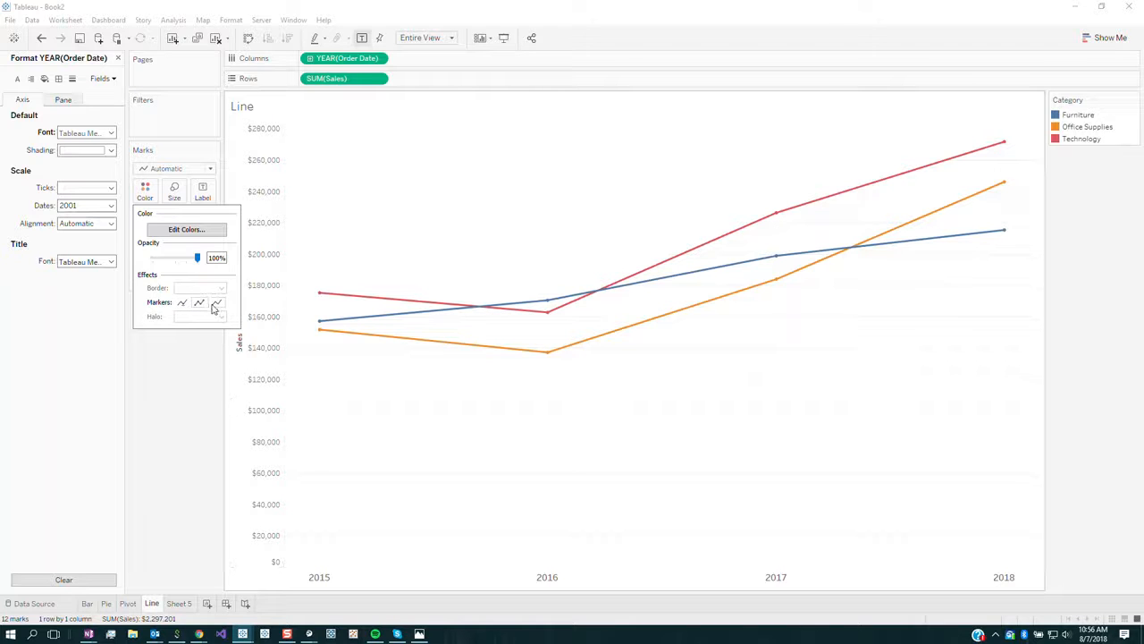
{"action": "left_click", "coordinate": [181, 259]}
{"action": "left_click_drag", "start_coordinate": [182, 259], "coordinate": [214, 259]}
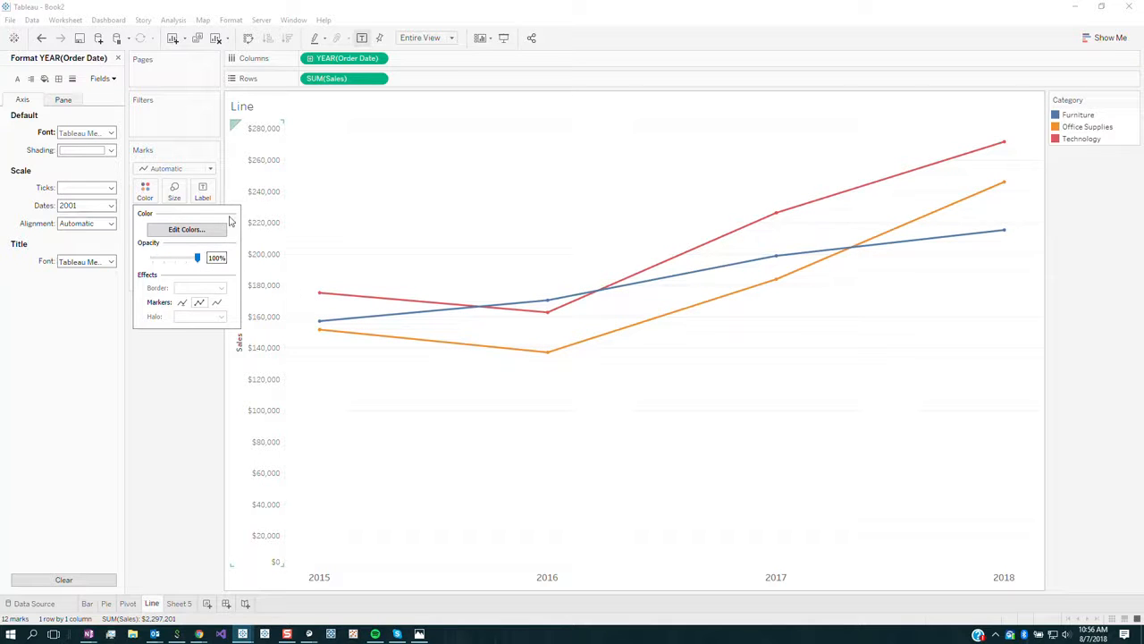
{"action": "left_click", "coordinate": [178, 230]}
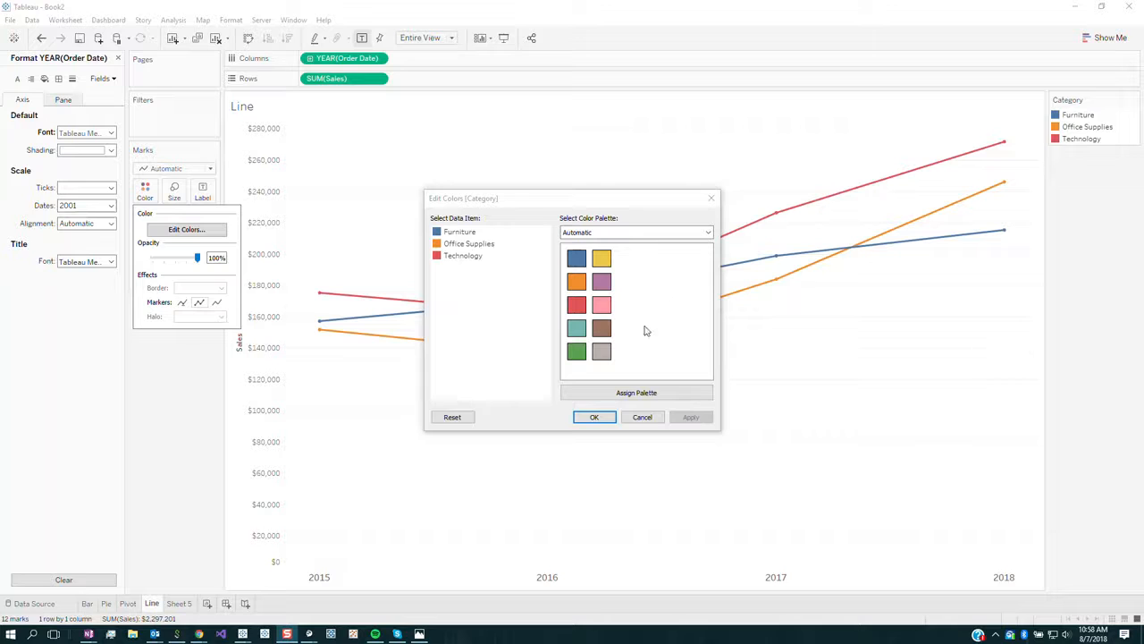
{"action": "left_click", "coordinate": [642, 417]}
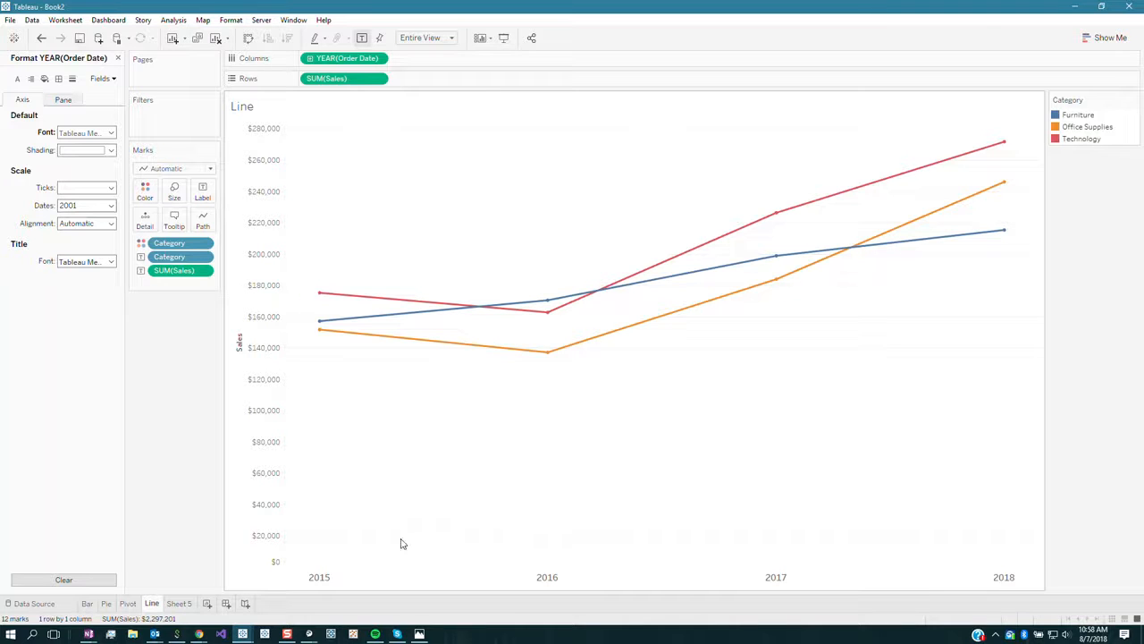
Switch to the empty Sheet 5 and close the axis formatting settings.
{"action": "left_click", "coordinate": [180, 605]}
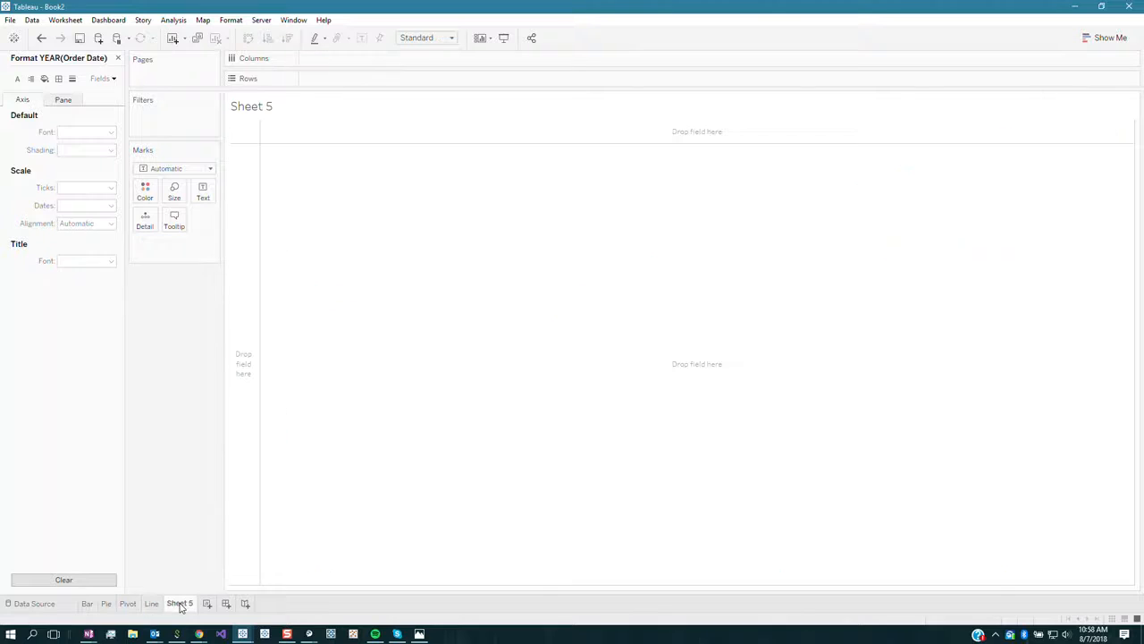
{"action": "left_click", "coordinate": [117, 57]}
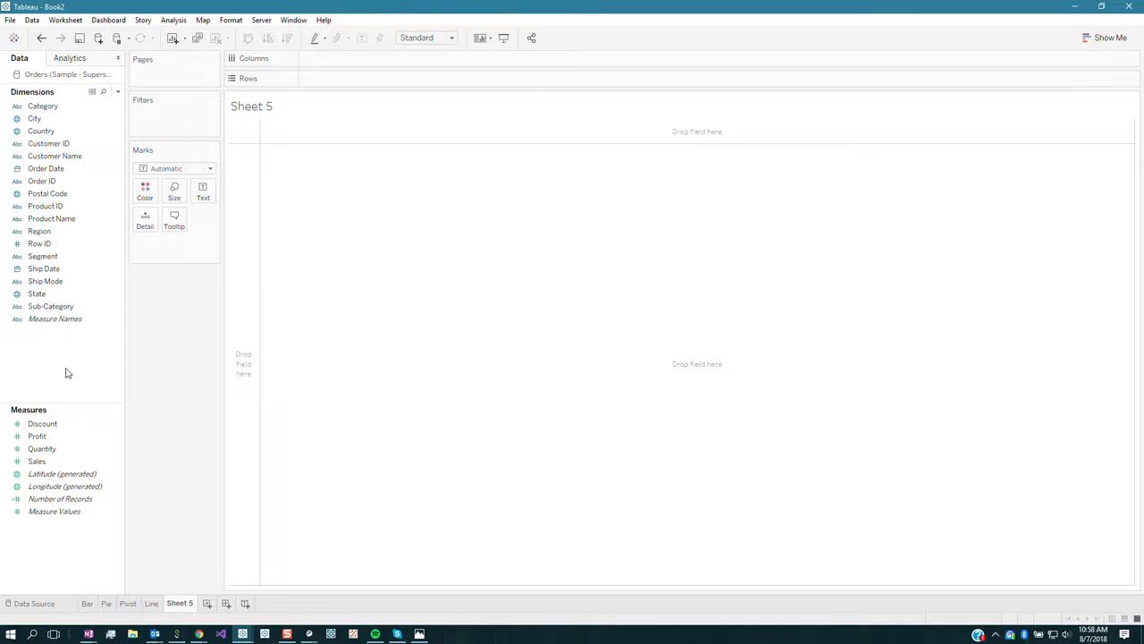
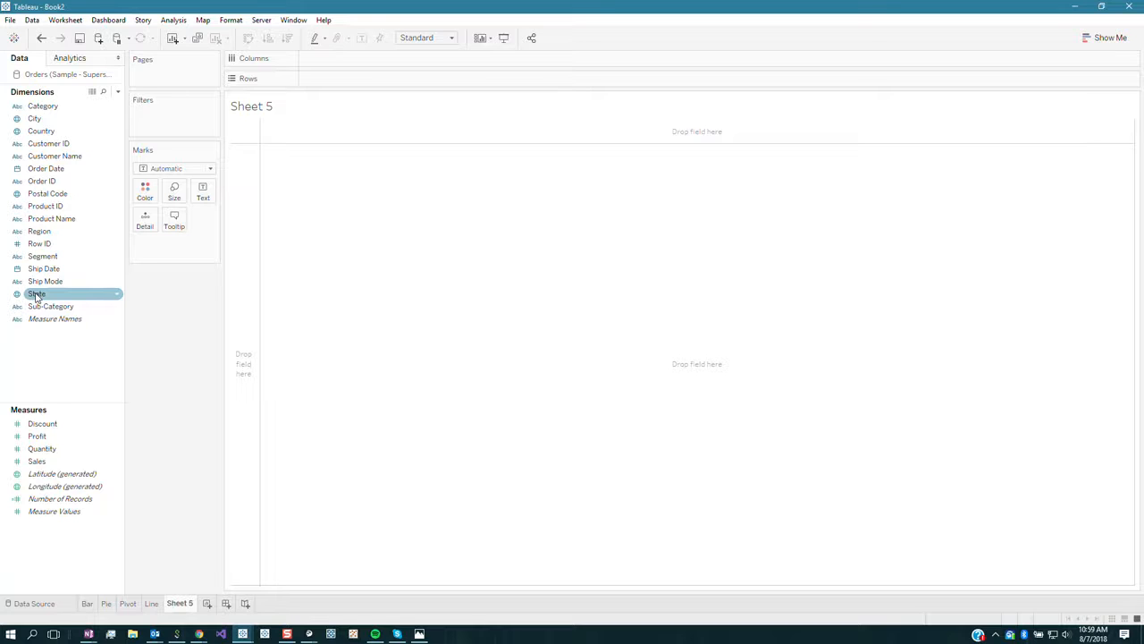
Try generating a map from the State dimension and clear the sheet.
{"action": "left_click", "coordinate": [35, 297]}
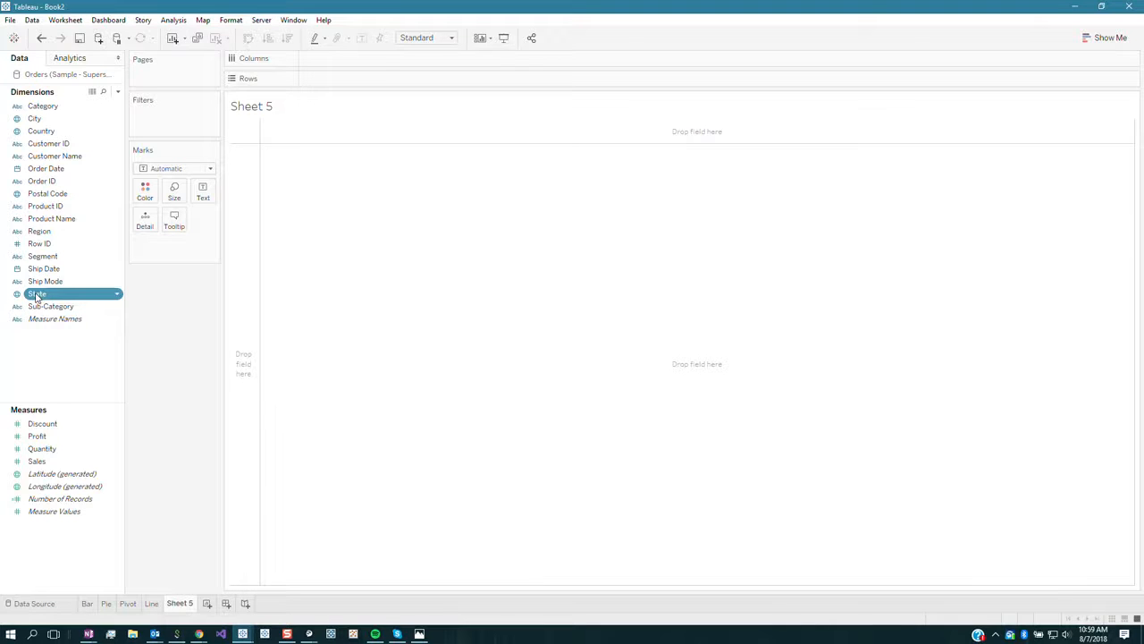
{"action": "double_click", "coordinate": [36, 295]}
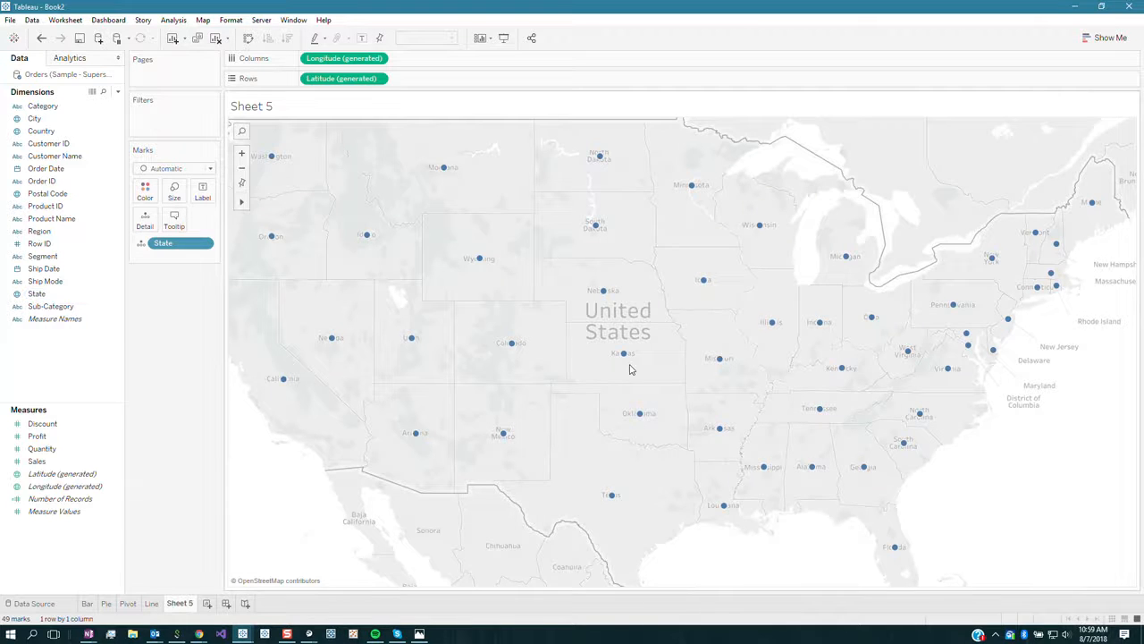
{"action": "mouse_move", "coordinate": [409, 336]}
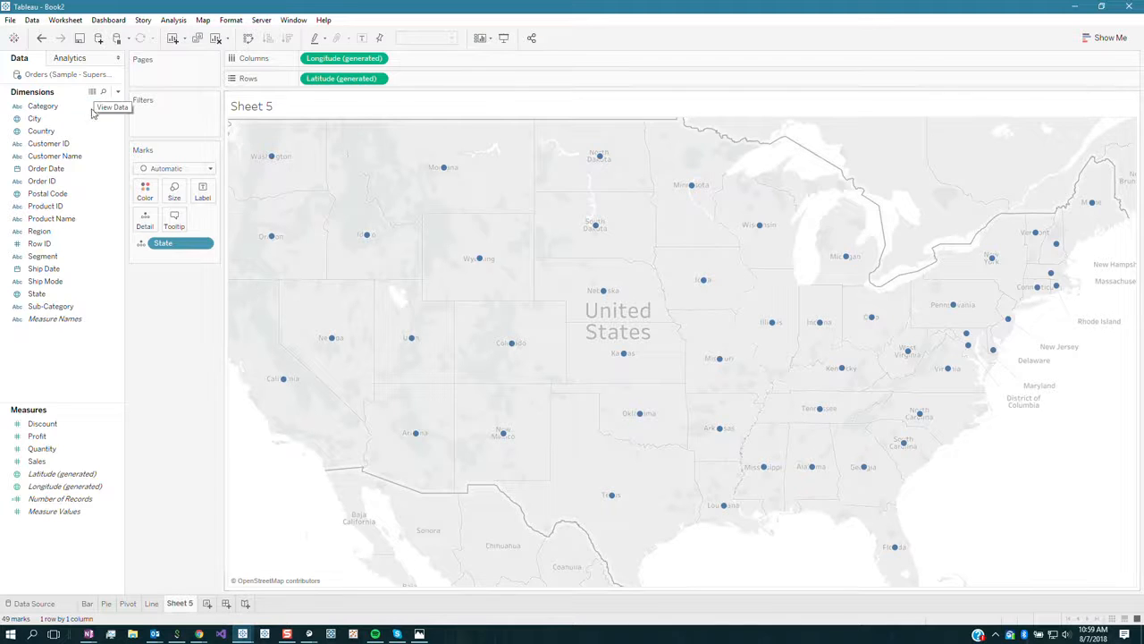
{"action": "left_click", "coordinate": [215, 38]}
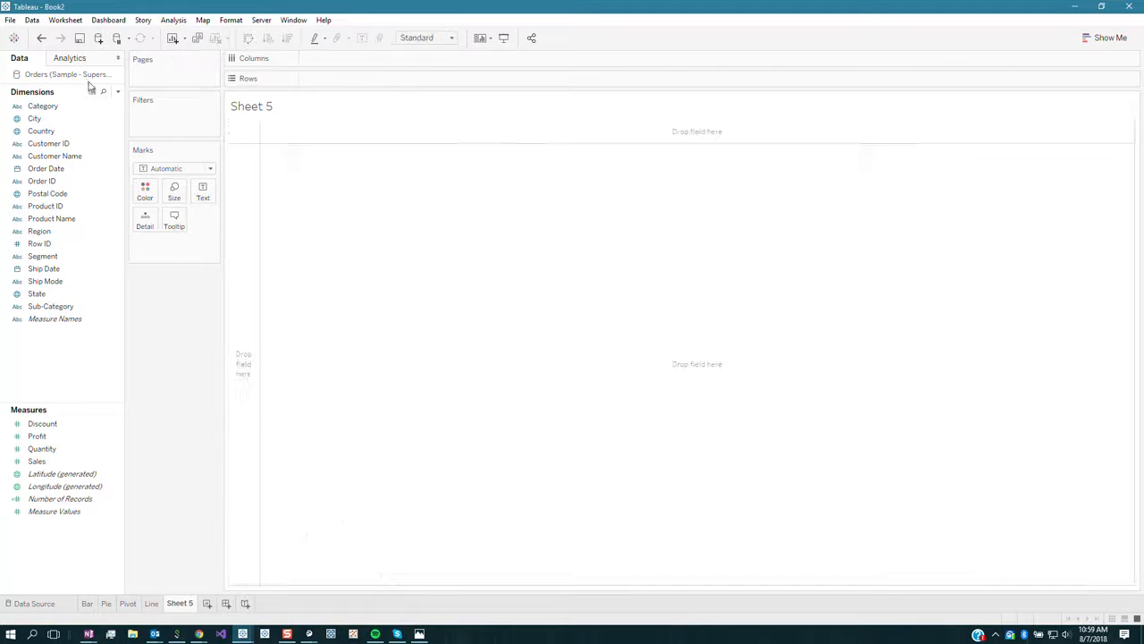
Generate a map from the Postal Code dimension and add City to its mark details.
{"action": "left_click", "coordinate": [65, 198]}
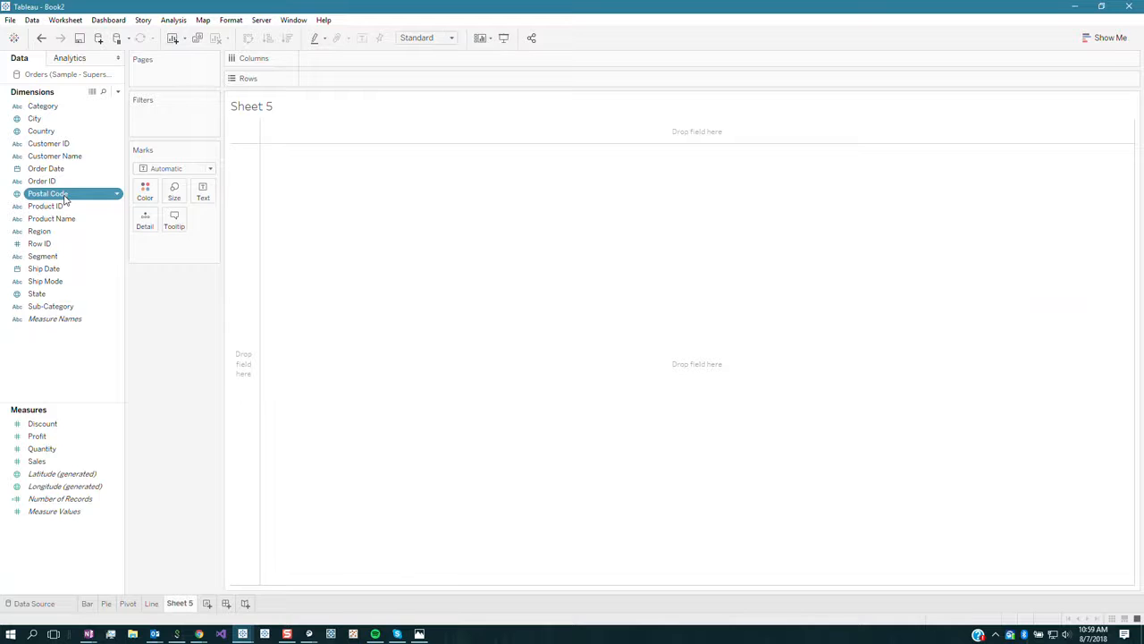
{"action": "double_click", "coordinate": [64, 196]}
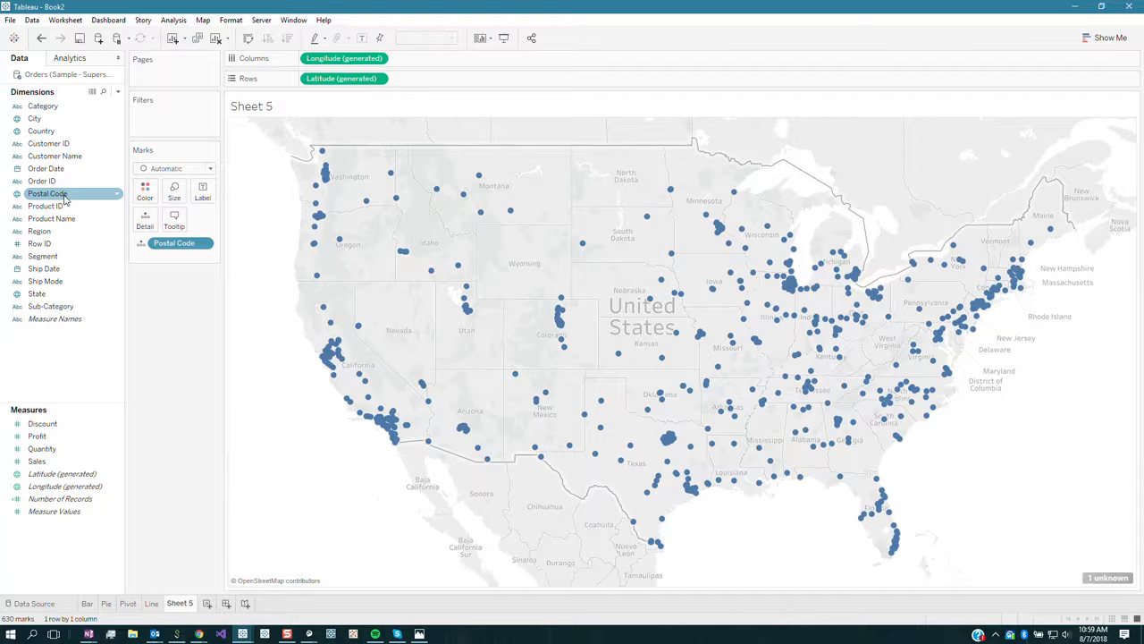
{"action": "left_click", "coordinate": [43, 120]}
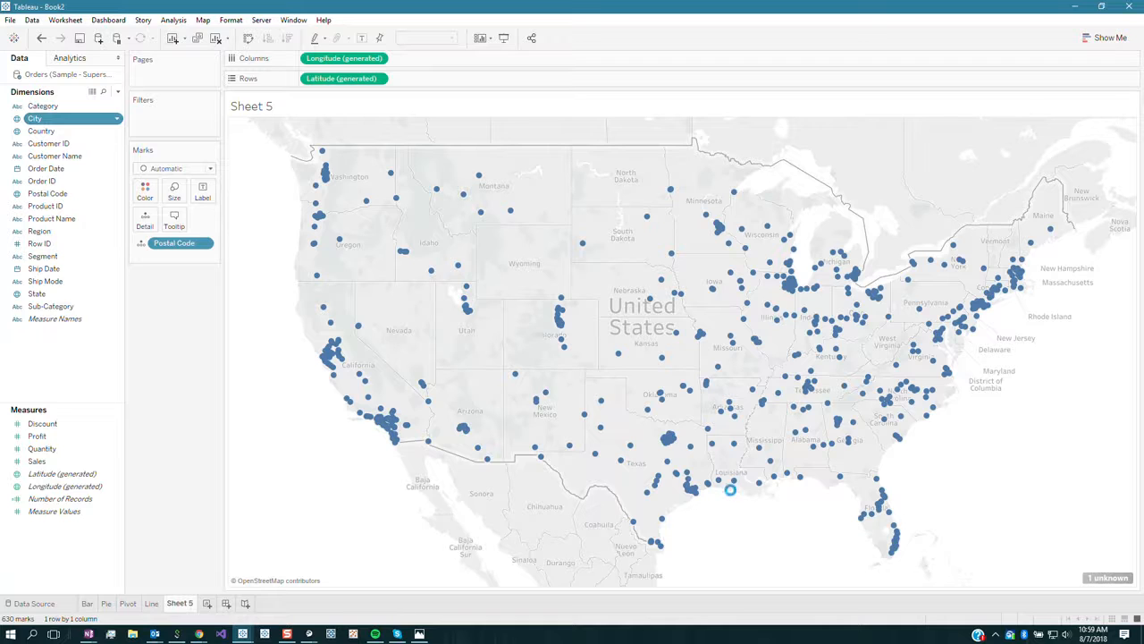
{"action": "left_click_drag", "start_coordinate": [730, 490], "coordinate": [536, 285]}
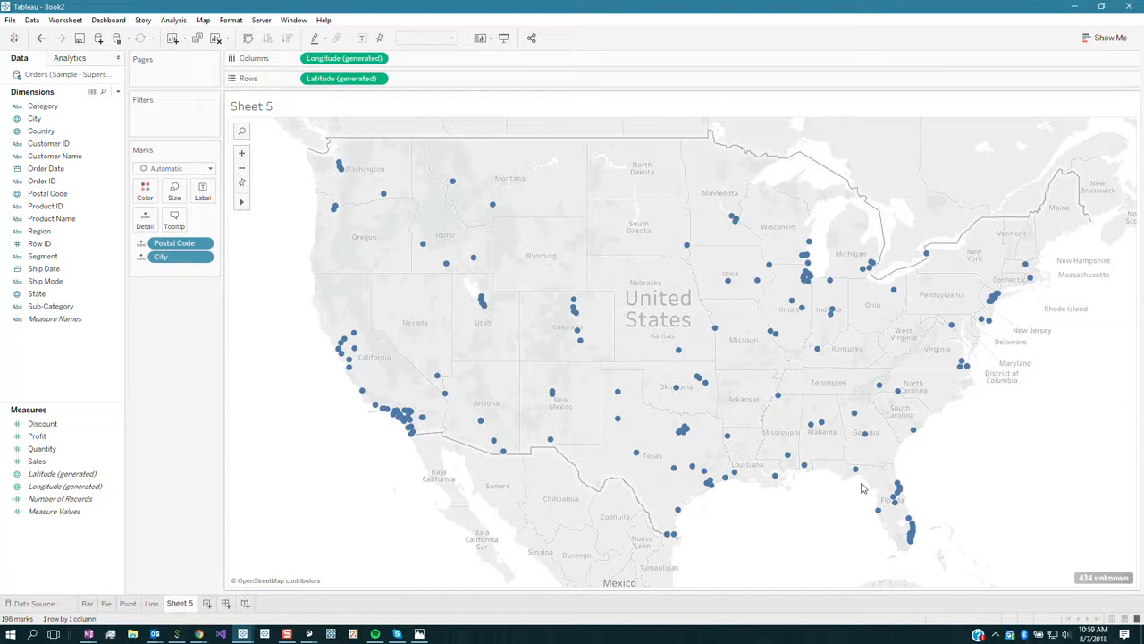
Try adding State to the map's mark details and undo the addition.
{"action": "left_click", "coordinate": [45, 295]}
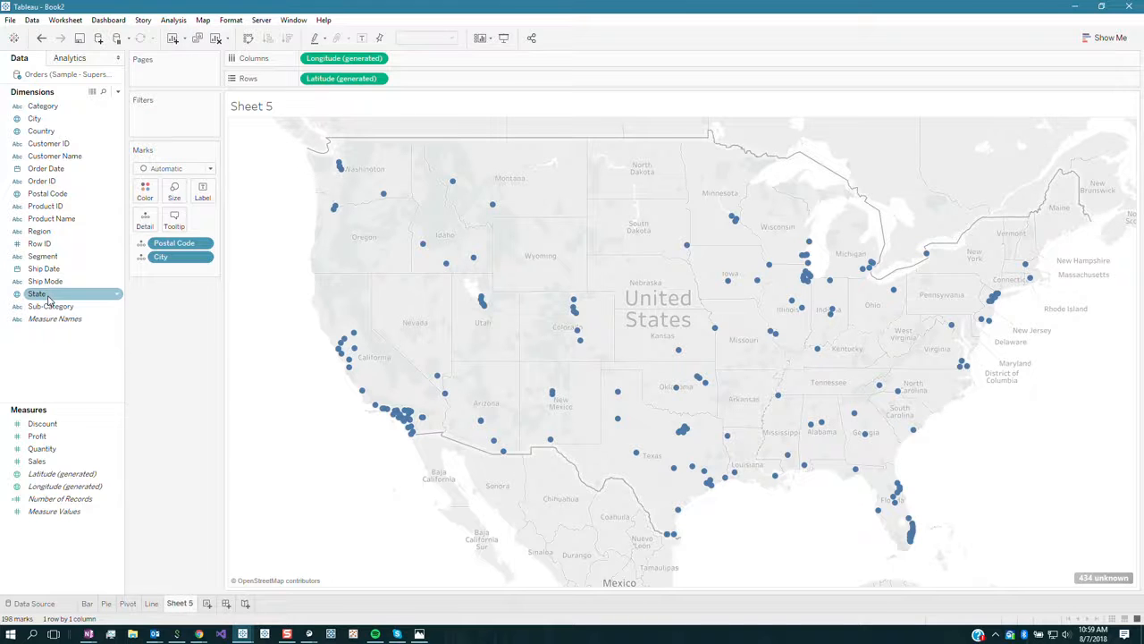
{"action": "left_click_drag", "start_coordinate": [48, 300], "coordinate": [179, 269]}
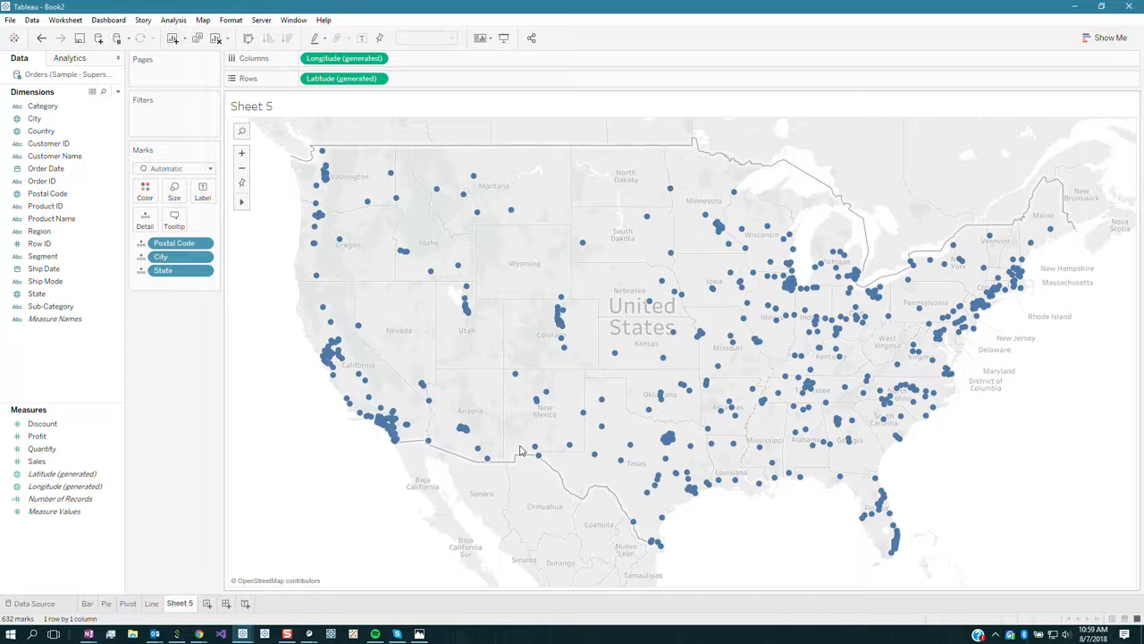
{"action": "left_click", "coordinate": [42, 39]}
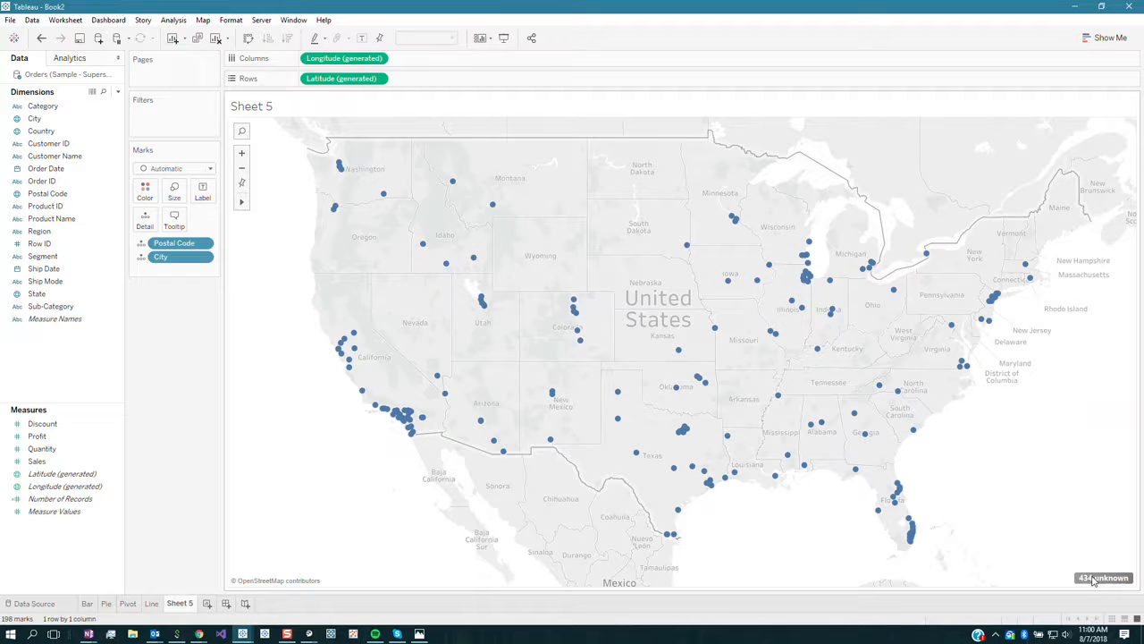
Edit the unknown City locations so that State/Province is taken from the State field.
{"action": "left_click", "coordinate": [1096, 577]}
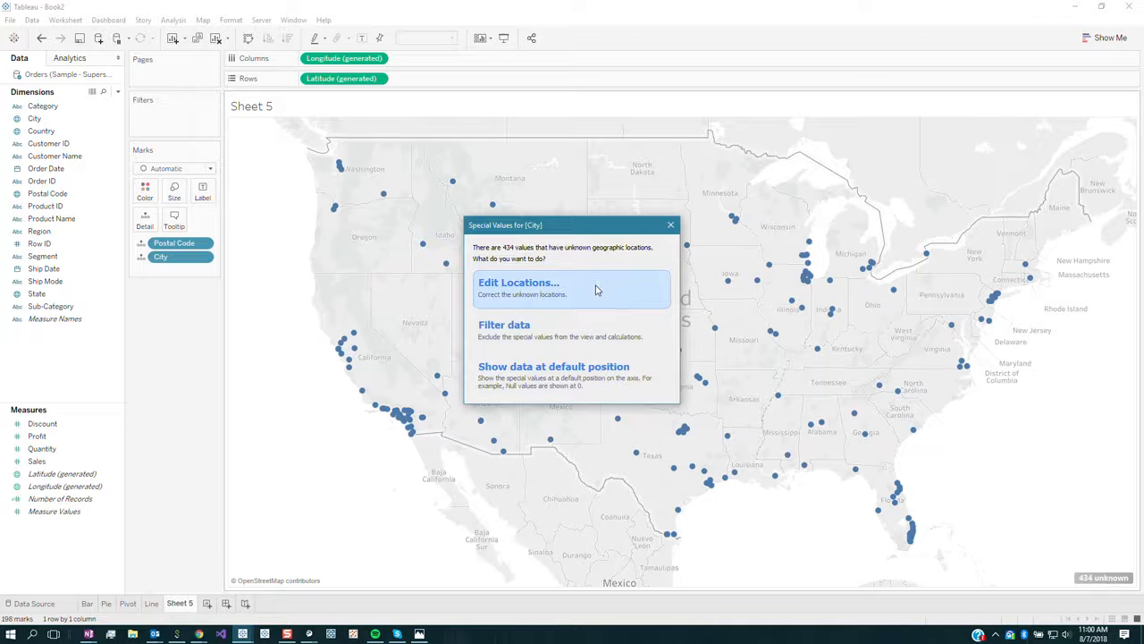
{"action": "left_click", "coordinate": [597, 288]}
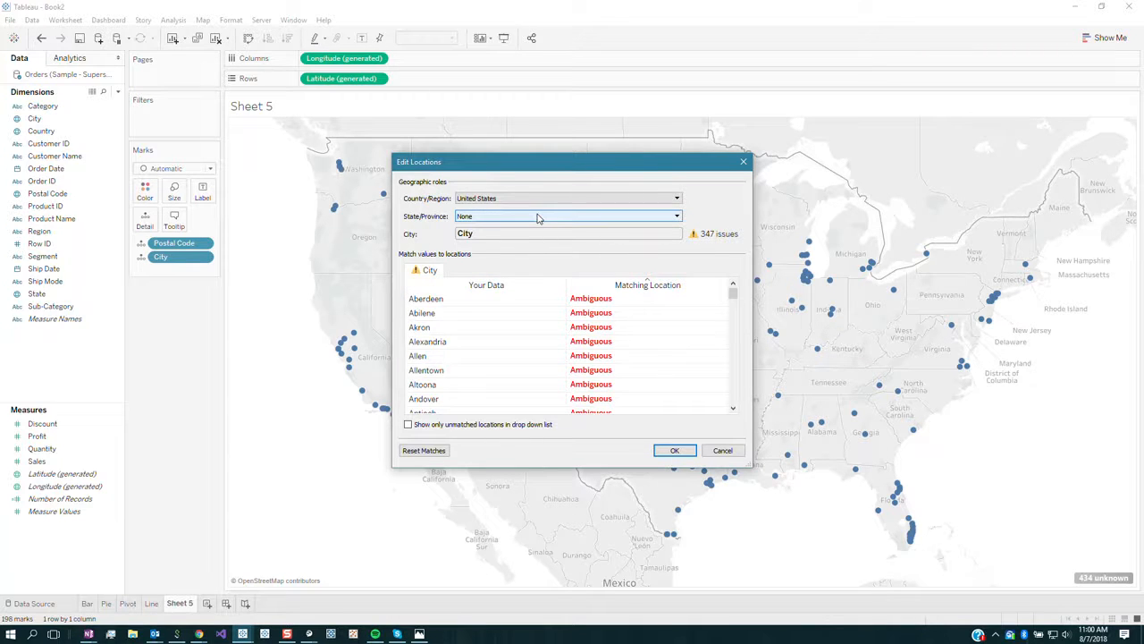
{"action": "left_click", "coordinate": [539, 220]}
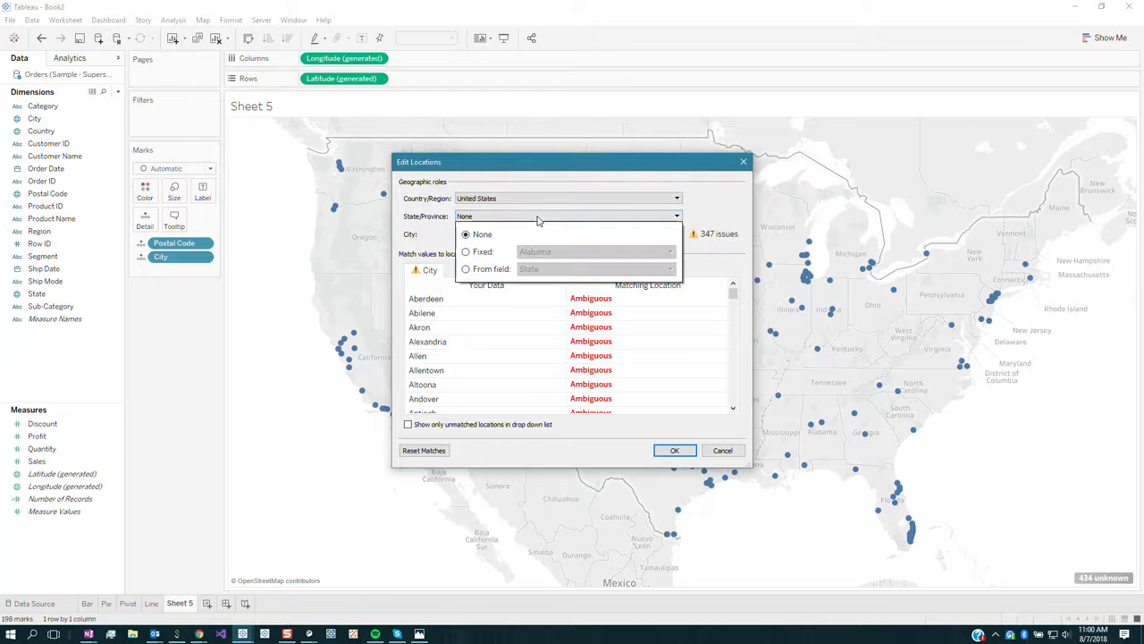
{"action": "left_click", "coordinate": [488, 253]}
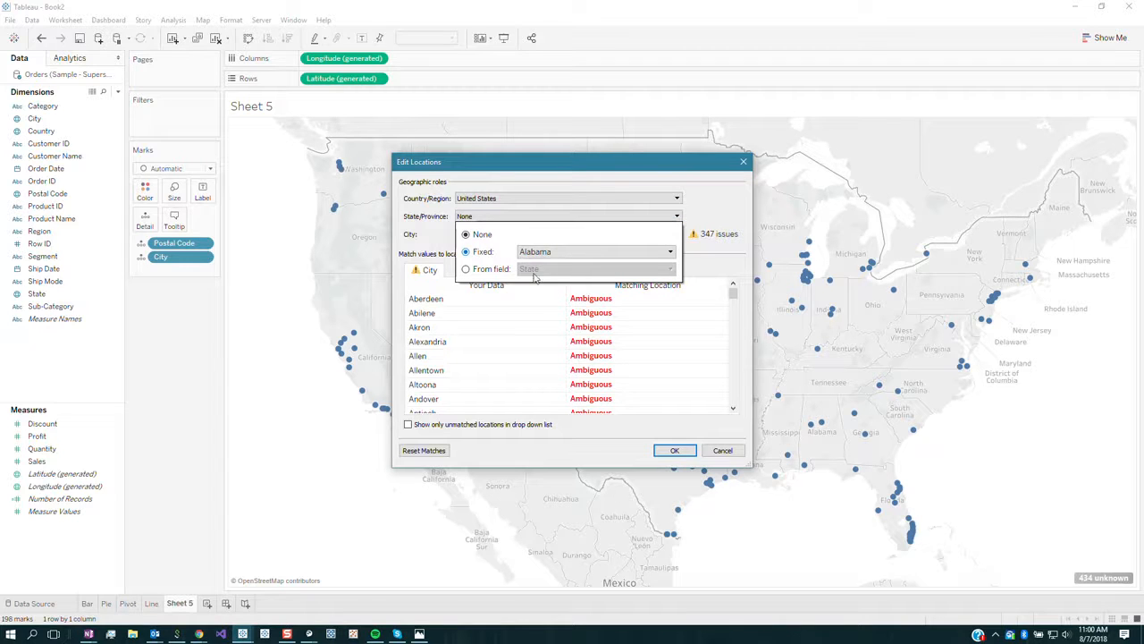
{"action": "left_click", "coordinate": [488, 271]}
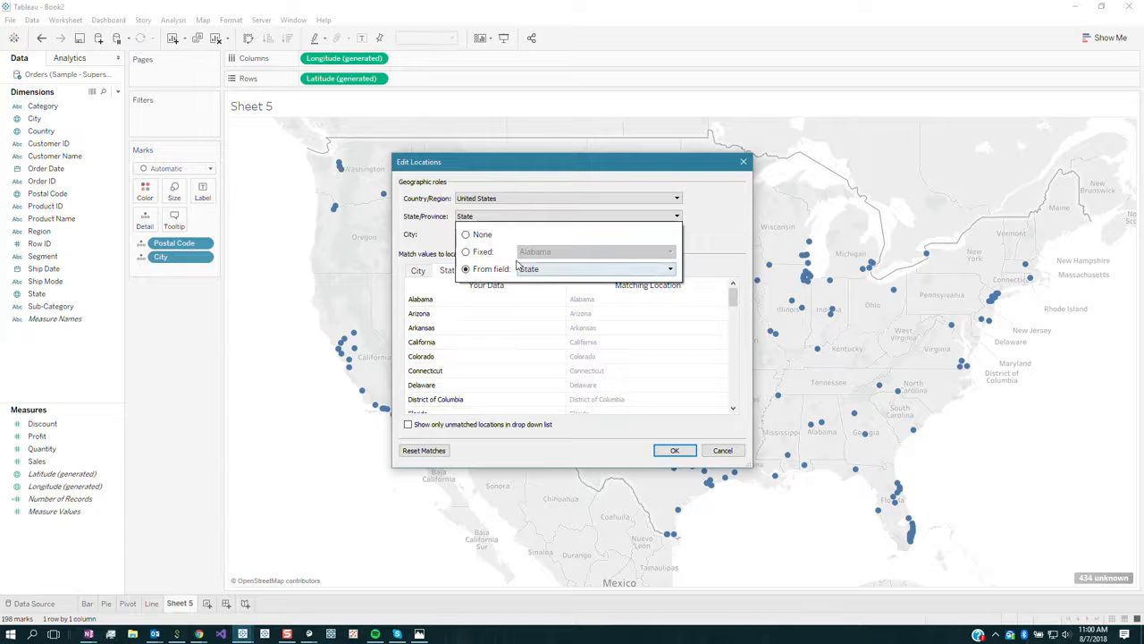
{"action": "left_click", "coordinate": [412, 195]}
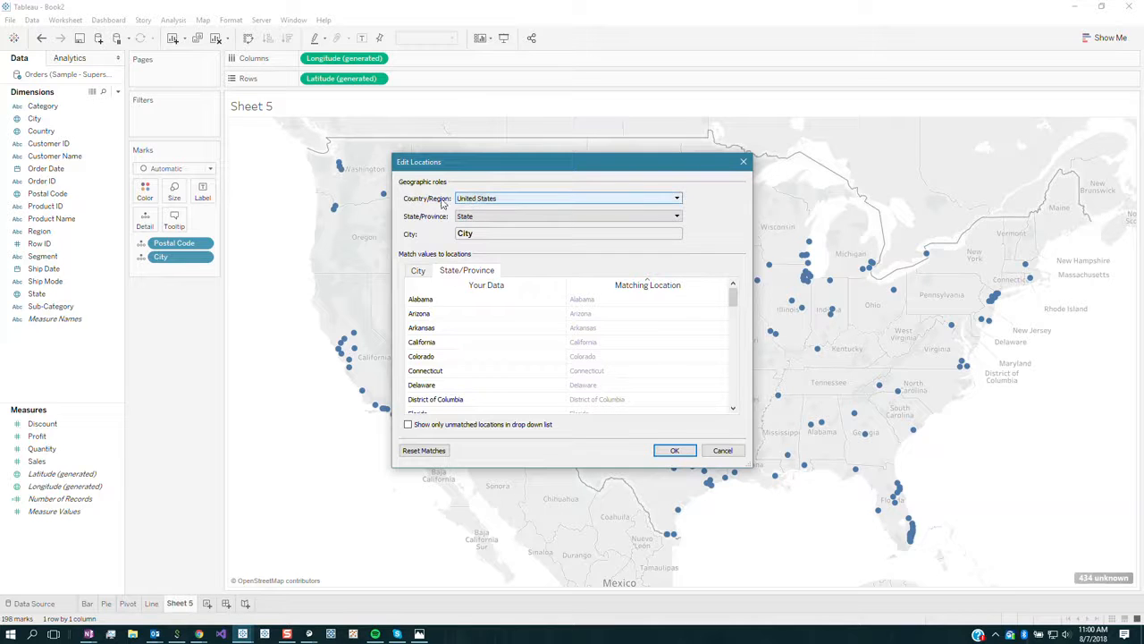
Take Country/Region from the Country field, check the city location matches, and apply the location changes.
{"action": "left_click", "coordinate": [488, 202]}
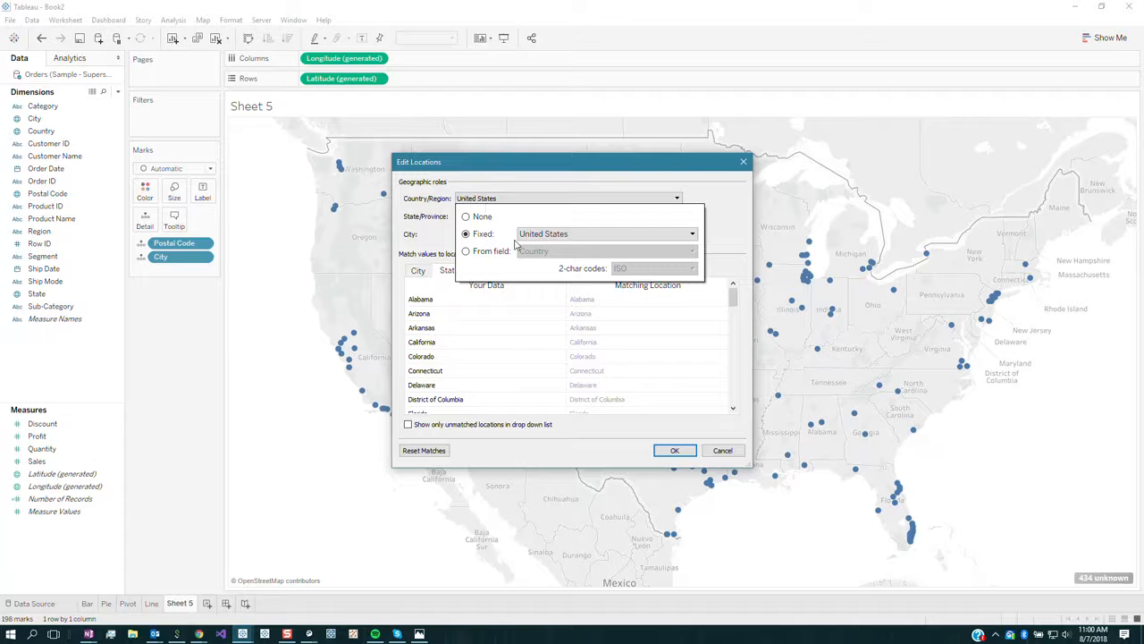
{"action": "left_click", "coordinate": [484, 252]}
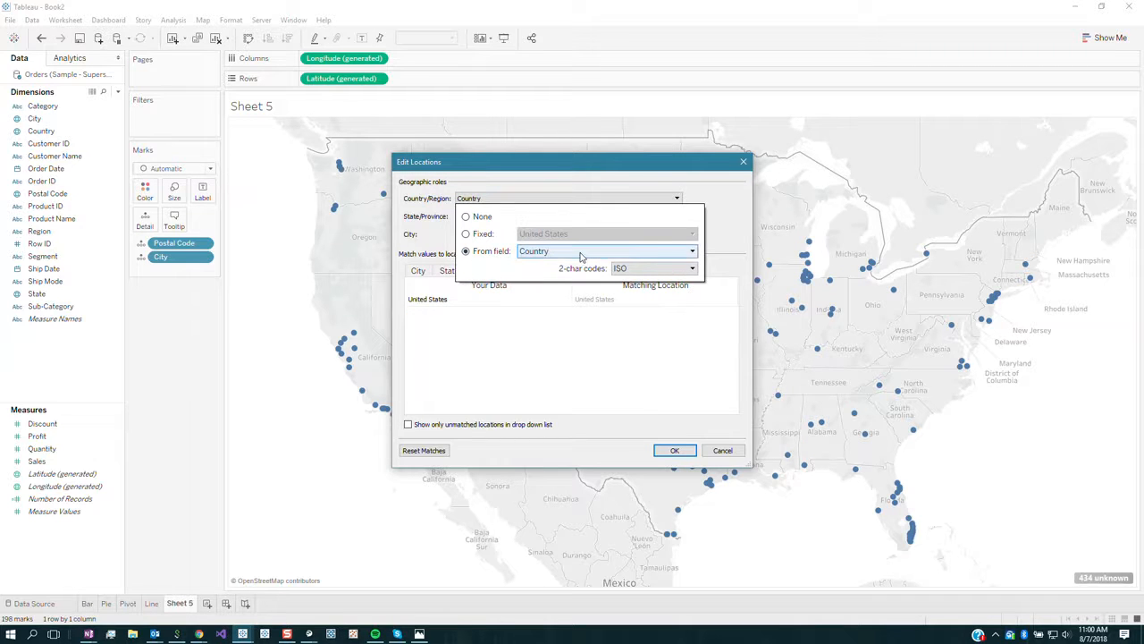
{"action": "left_click", "coordinate": [611, 184]}
{"action": "left_click", "coordinate": [491, 218]}
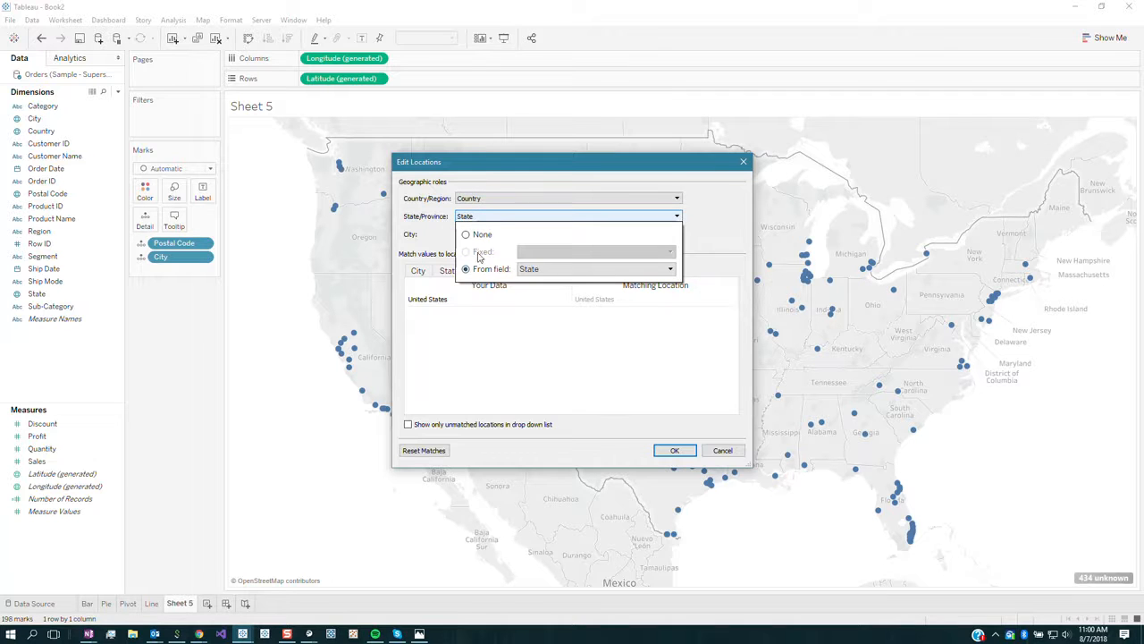
{"action": "left_click", "coordinate": [549, 184]}
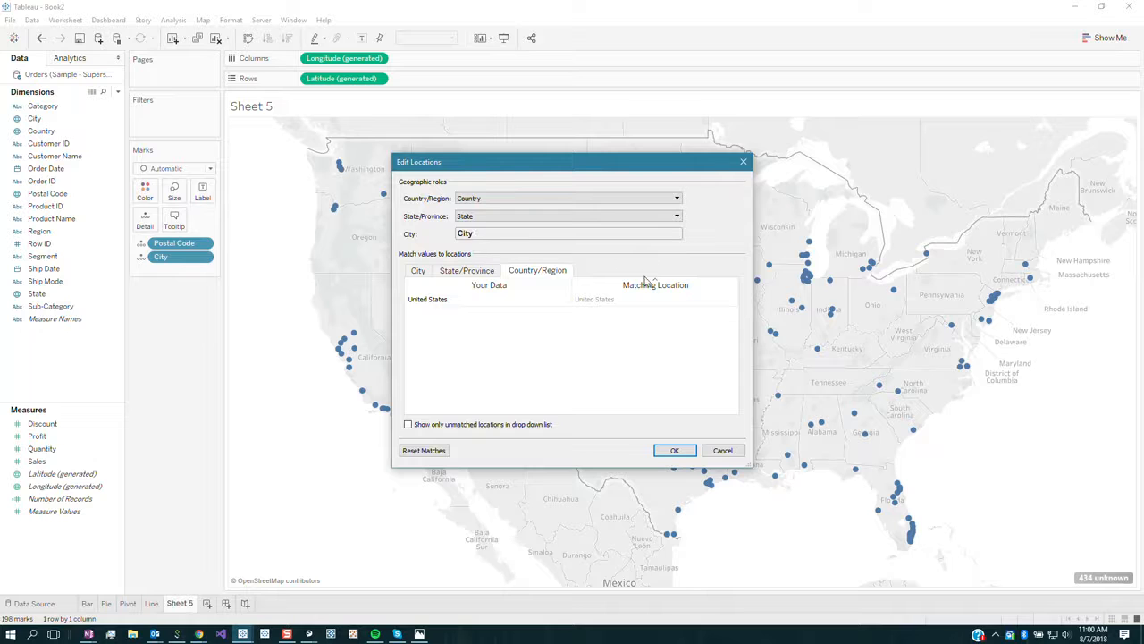
{"action": "left_click", "coordinate": [470, 273]}
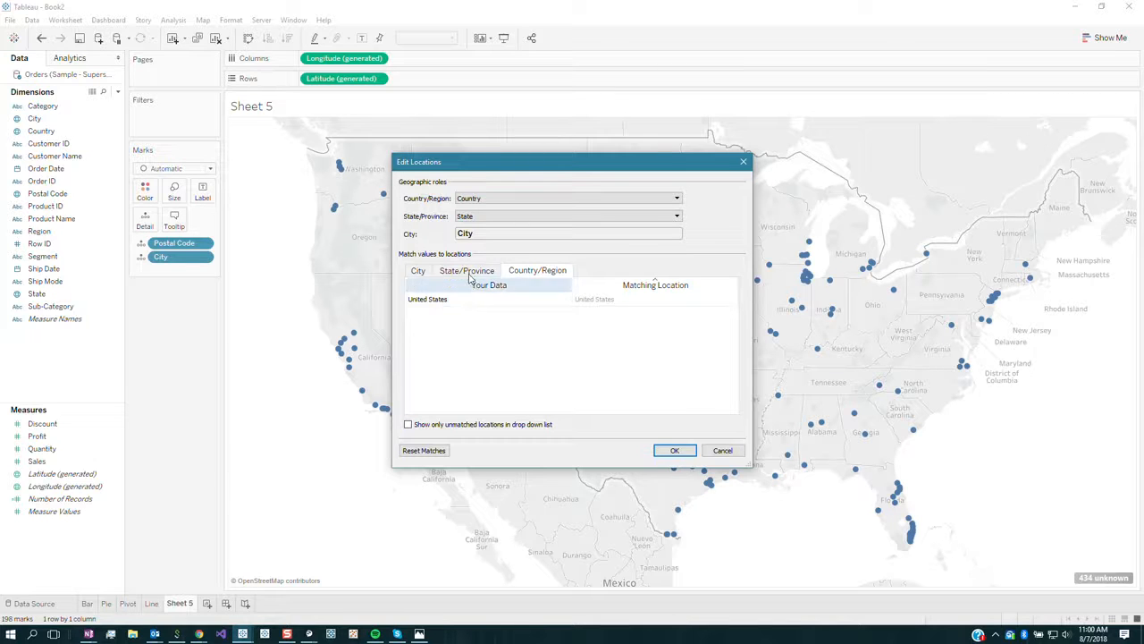
{"action": "left_click", "coordinate": [414, 272]}
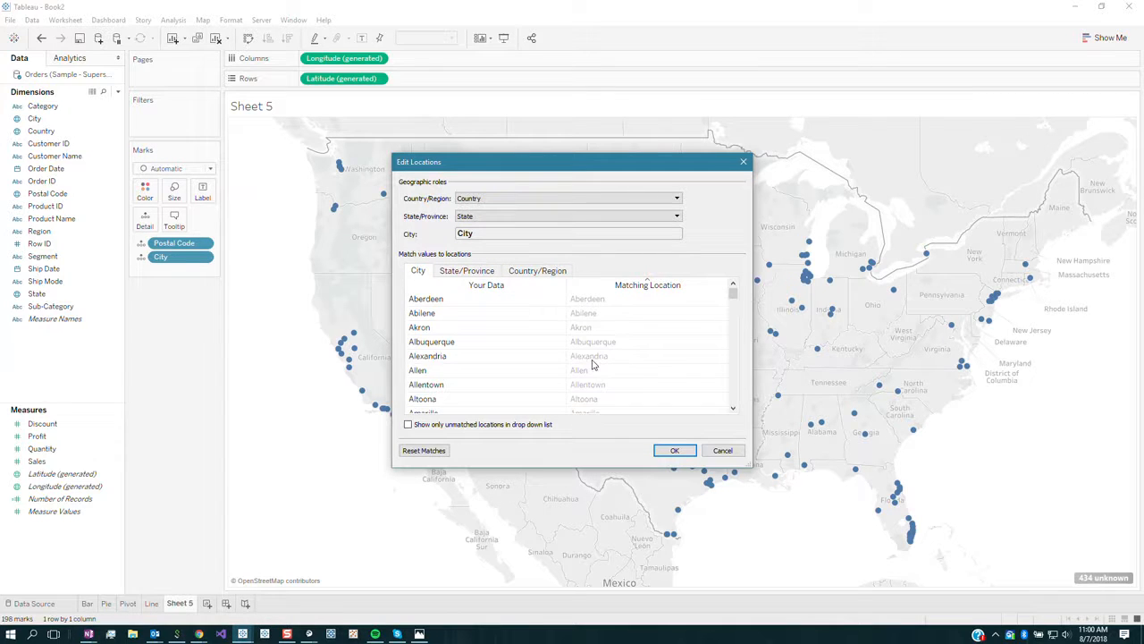
{"action": "left_click", "coordinate": [676, 450]}
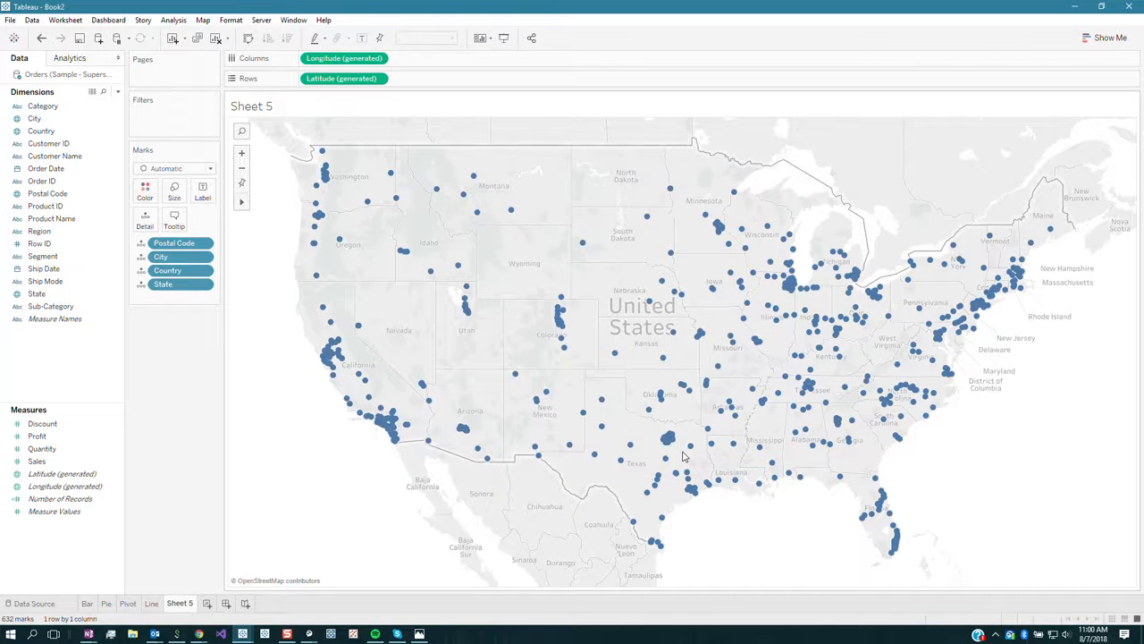
Color the map marks by Category and size them by Sales.
{"action": "mouse_move", "coordinate": [901, 443]}
{"action": "left_click", "coordinate": [47, 106]}
{"action": "left_click_drag", "start_coordinate": [52, 113], "coordinate": [145, 191]}
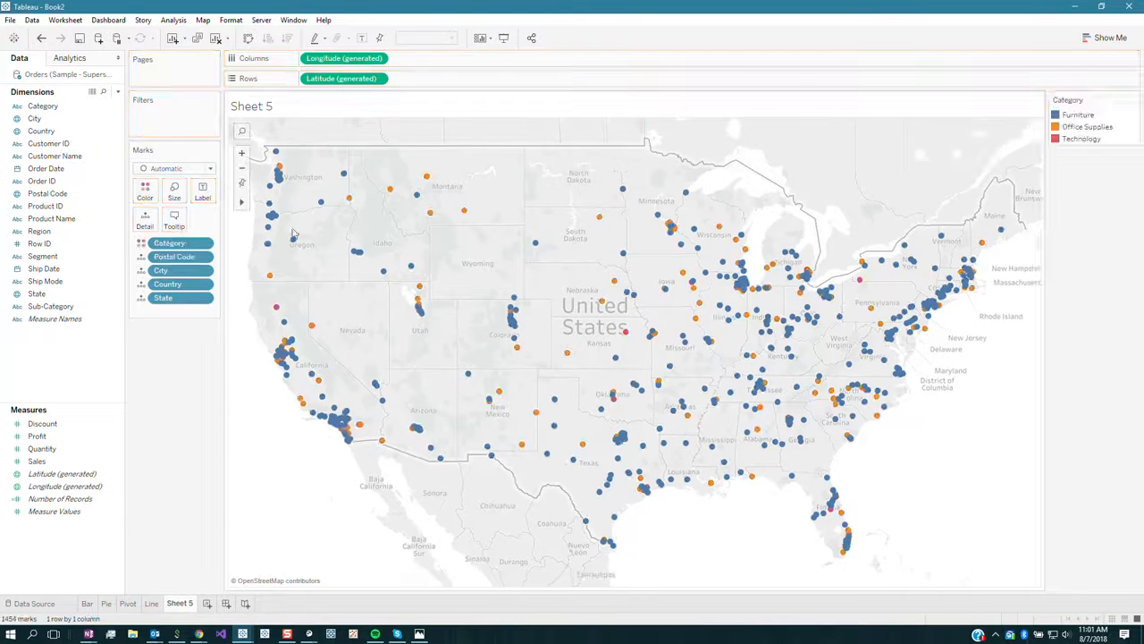
{"action": "left_click", "coordinate": [47, 462]}
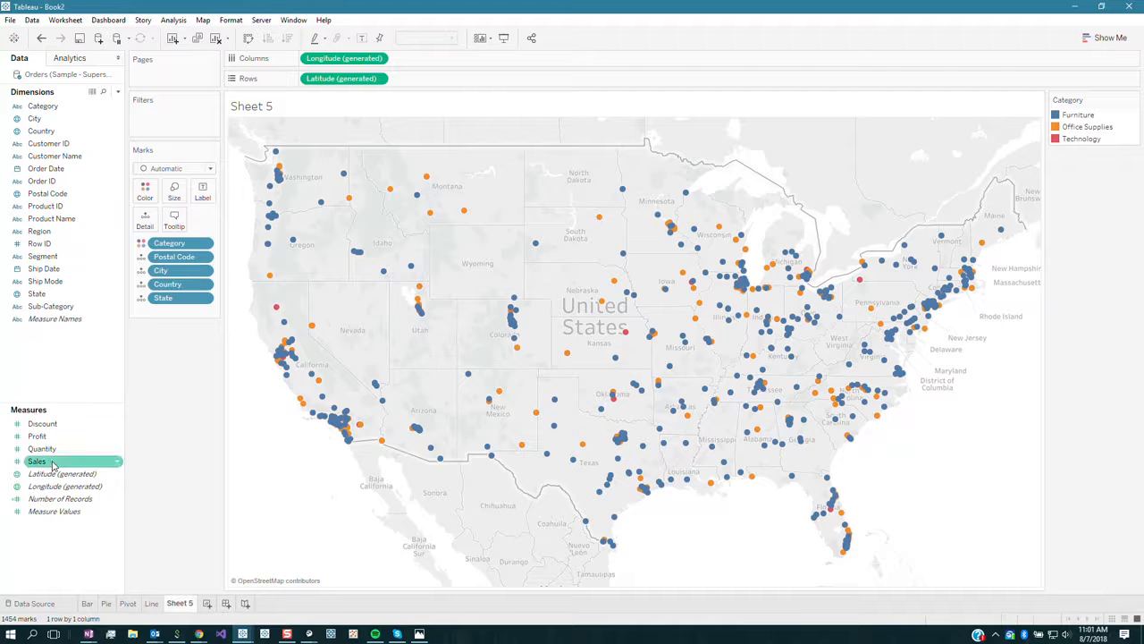
{"action": "left_click_drag", "start_coordinate": [52, 464], "coordinate": [437, 329]}
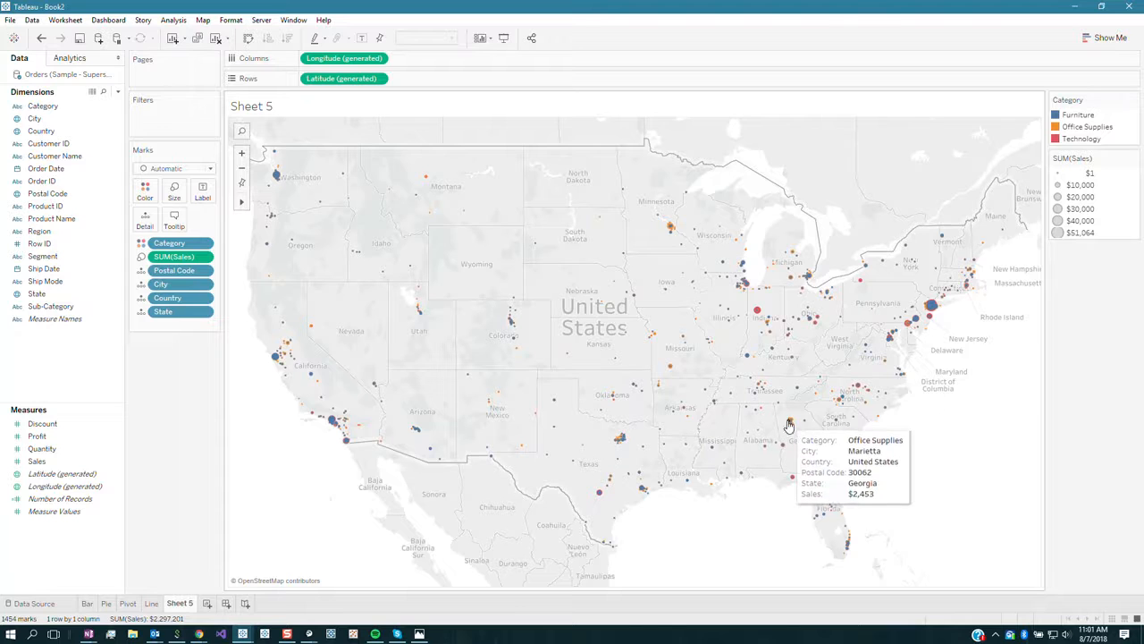
Examine the details of individual map marks and highlight Office Supplies, Furniture and Technology in turn, clearing the highlight at the end.
{"action": "mouse_move", "coordinate": [856, 414]}
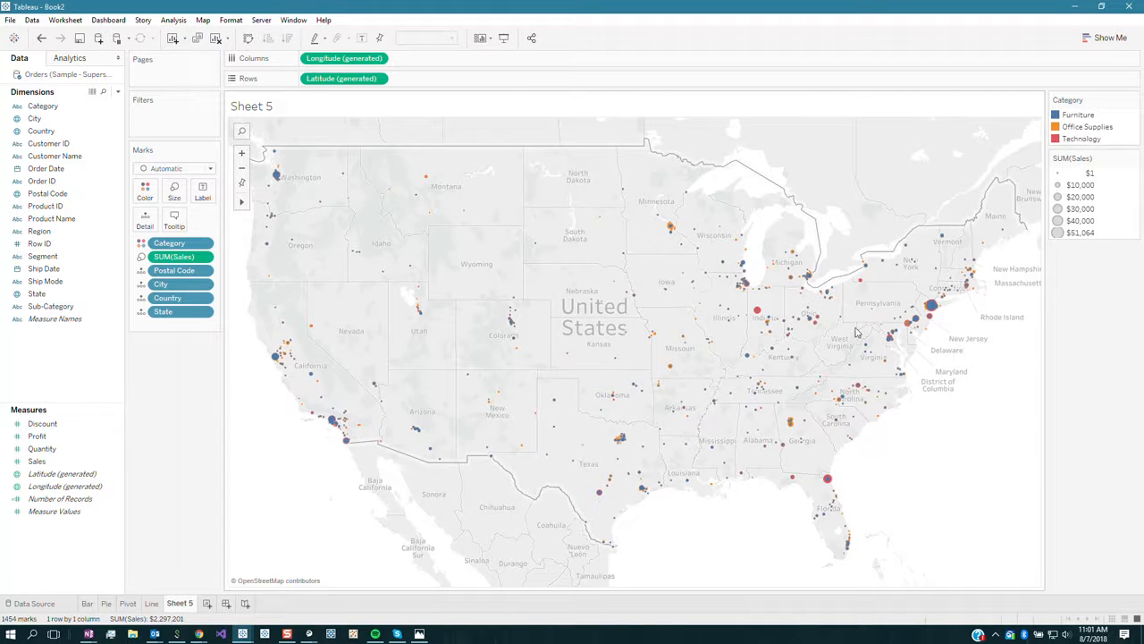
{"action": "mouse_move", "coordinate": [830, 481]}
{"action": "mouse_move", "coordinate": [784, 449]}
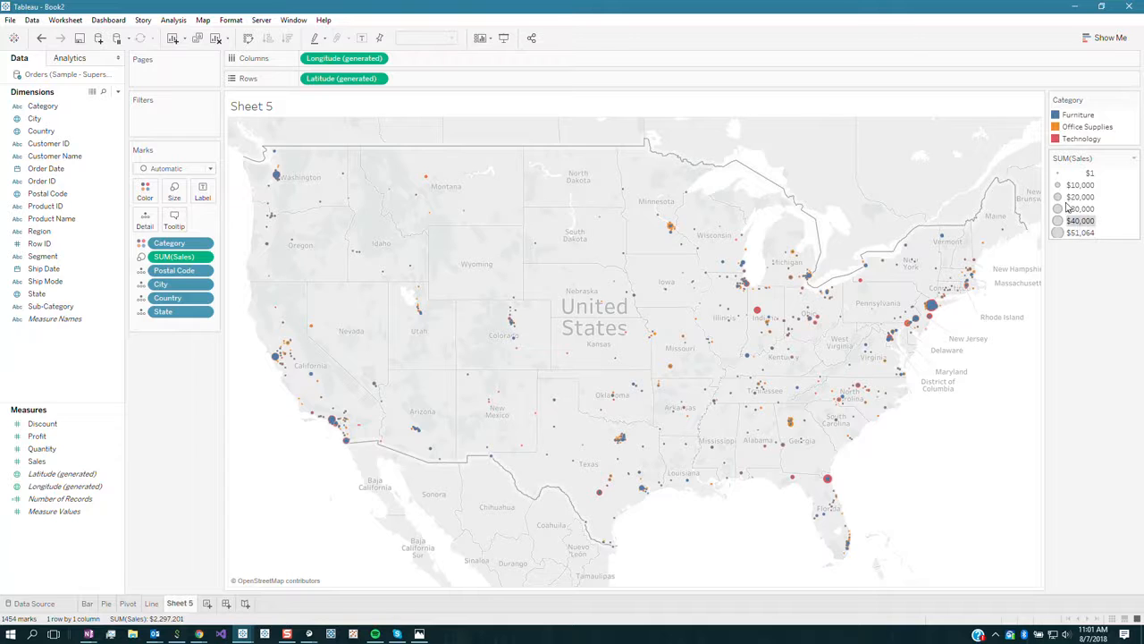
{"action": "left_click", "coordinate": [1133, 158]}
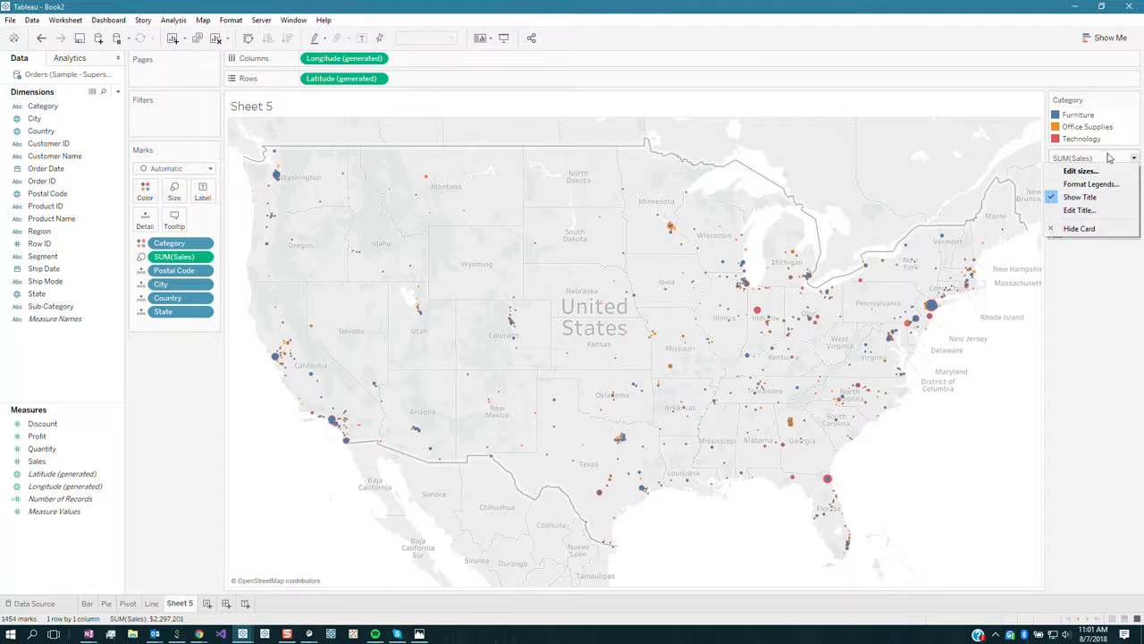
{"action": "left_click", "coordinate": [1108, 158]}
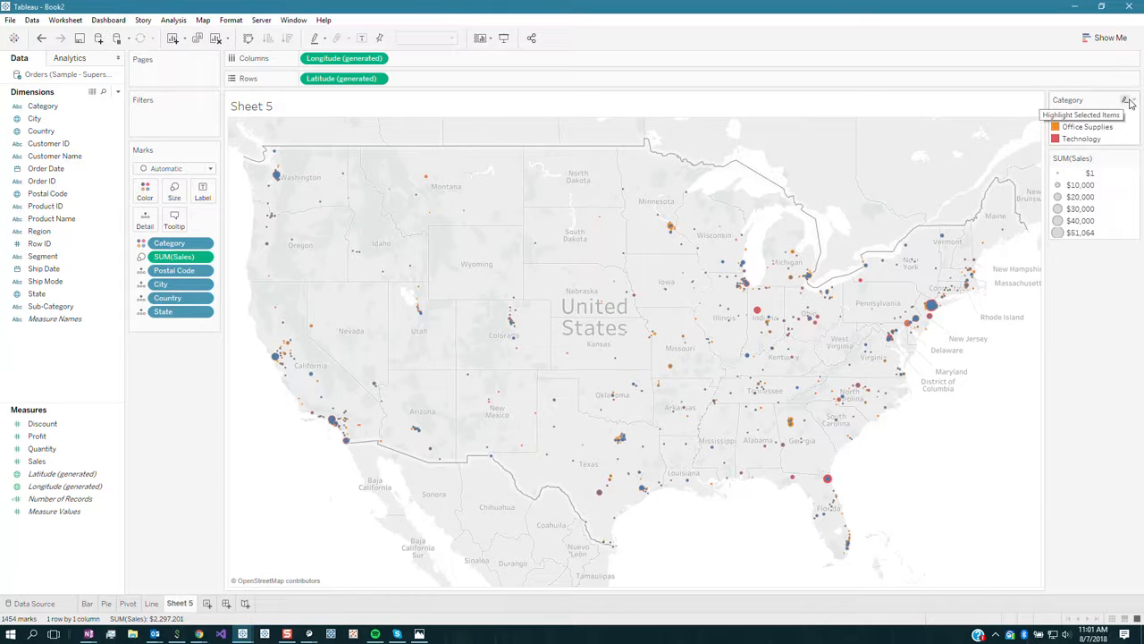
{"action": "left_click", "coordinate": [1082, 130]}
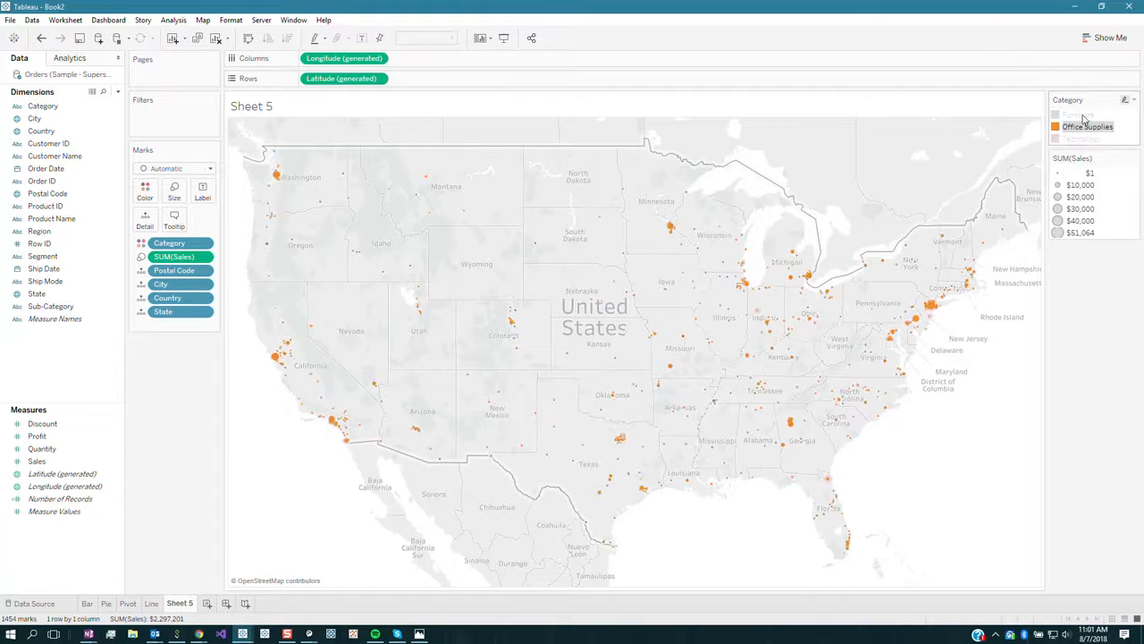
{"action": "left_click", "coordinate": [1083, 118]}
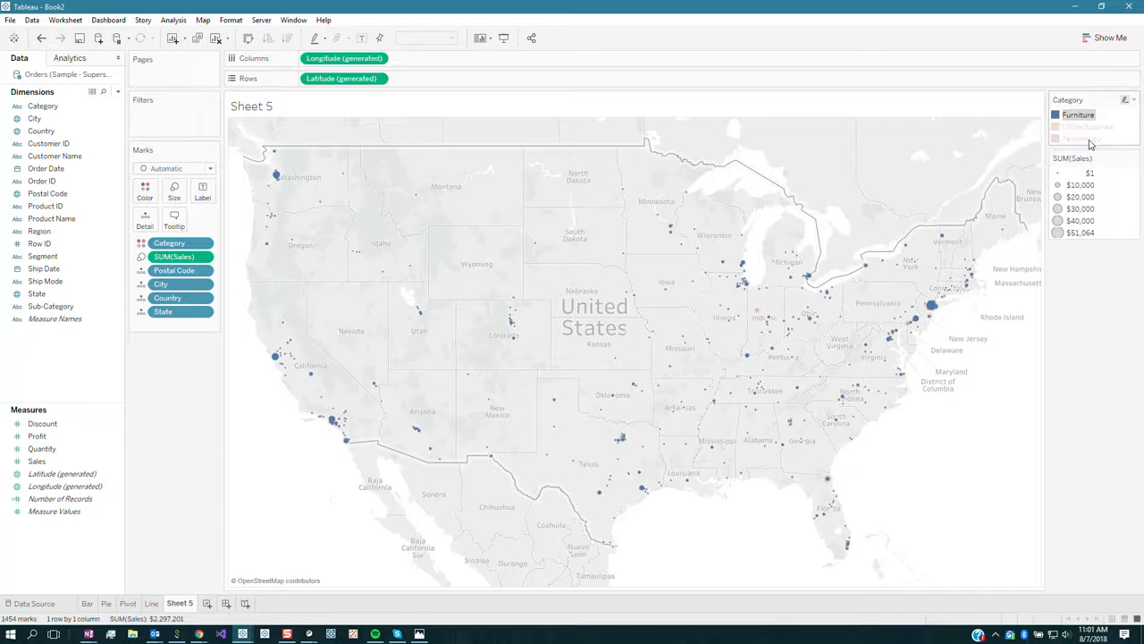
{"action": "left_click", "coordinate": [1089, 140]}
{"action": "left_click", "coordinate": [1089, 140]}
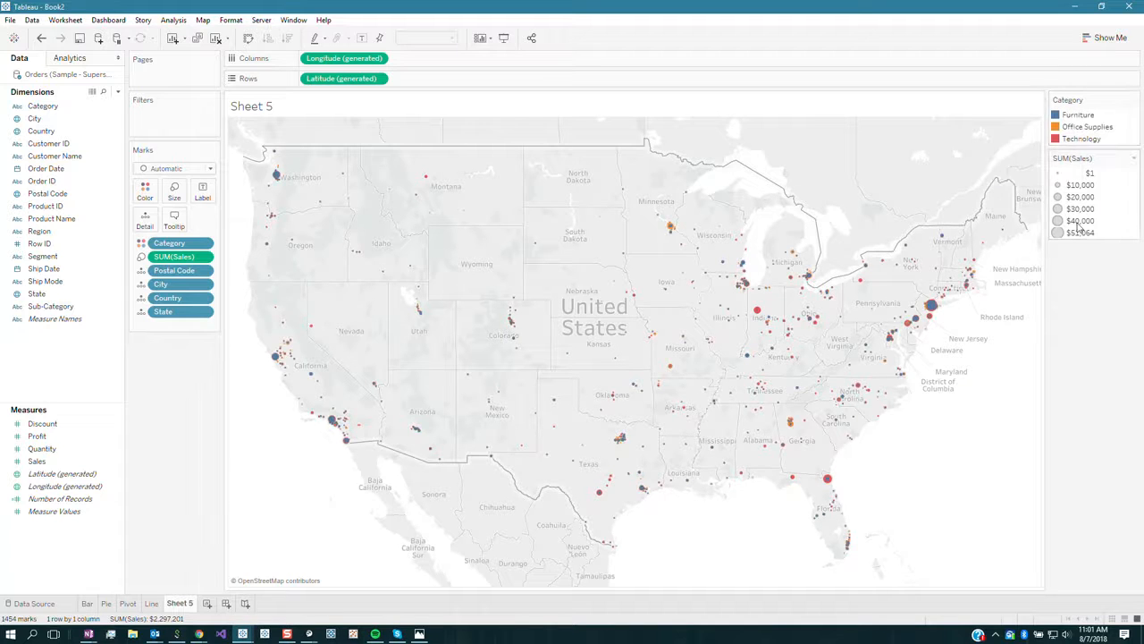
{"action": "left_click", "coordinate": [1133, 158]}
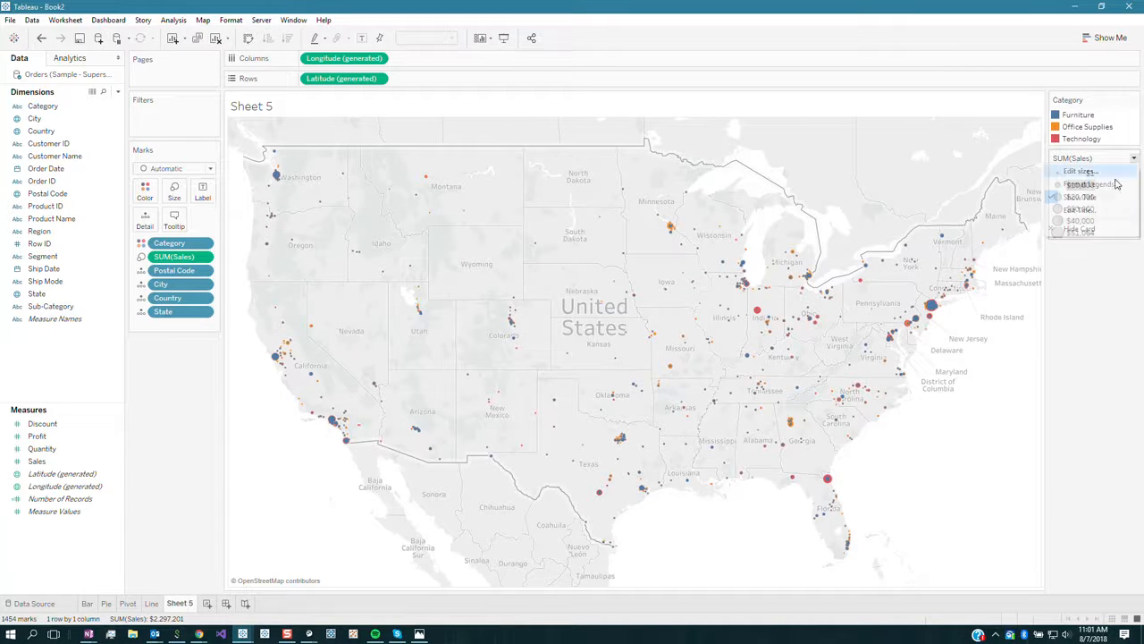
{"action": "key", "text": "Escape"}
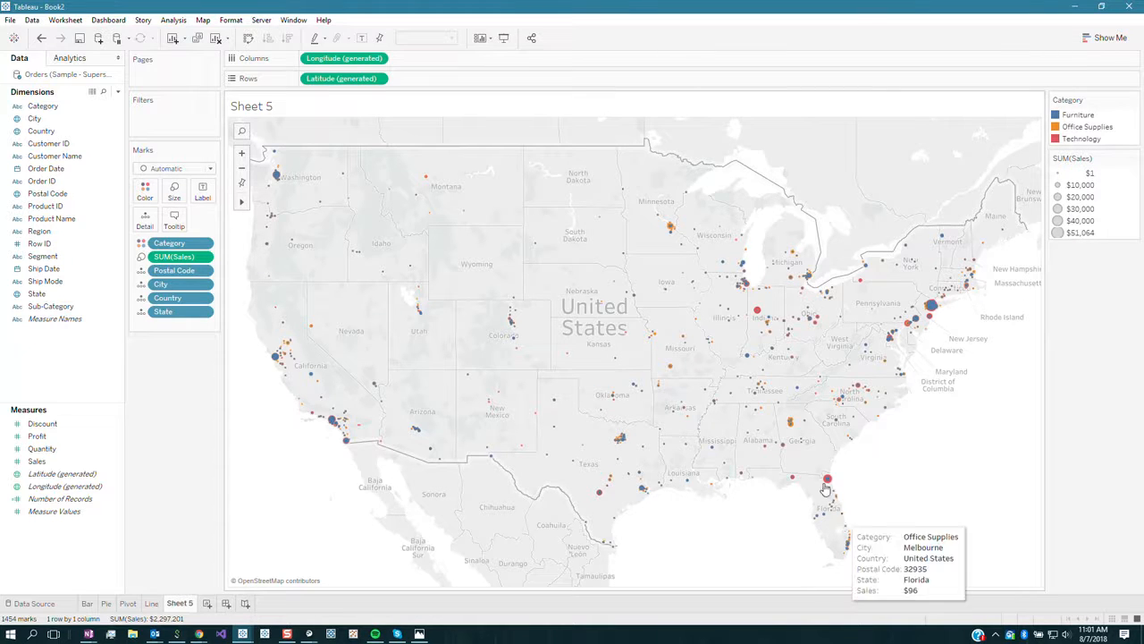
{"action": "mouse_move", "coordinate": [826, 480]}
{"action": "mouse_move", "coordinate": [552, 455]}
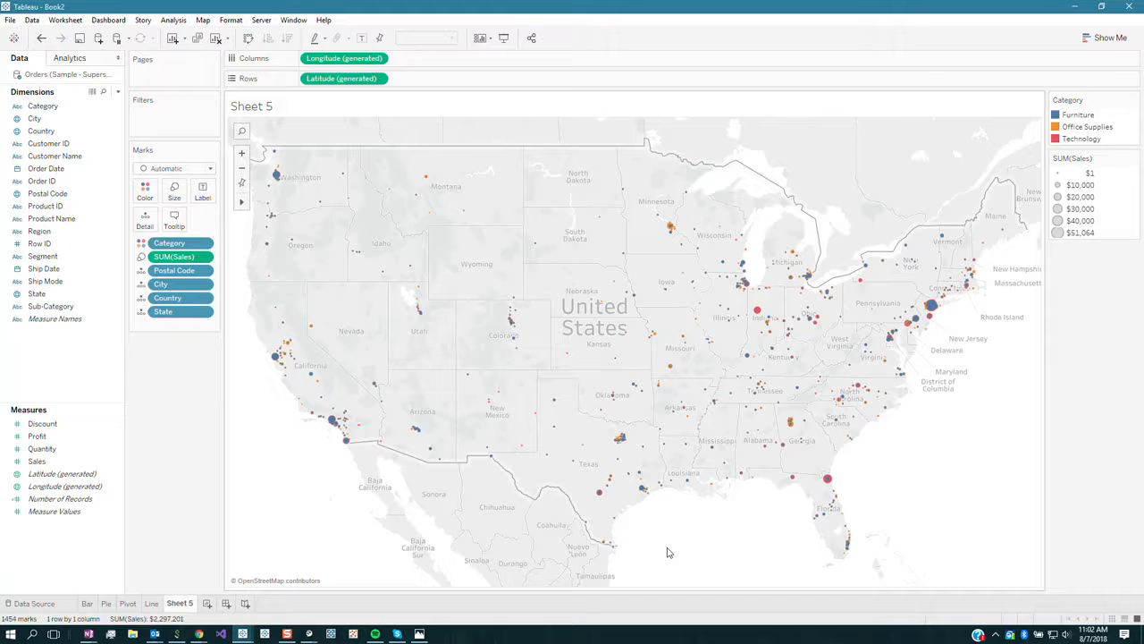
Rename Sheet 5 as Map.
{"action": "right_click", "coordinate": [186, 608]}
{"action": "left_click", "coordinate": [221, 455]}
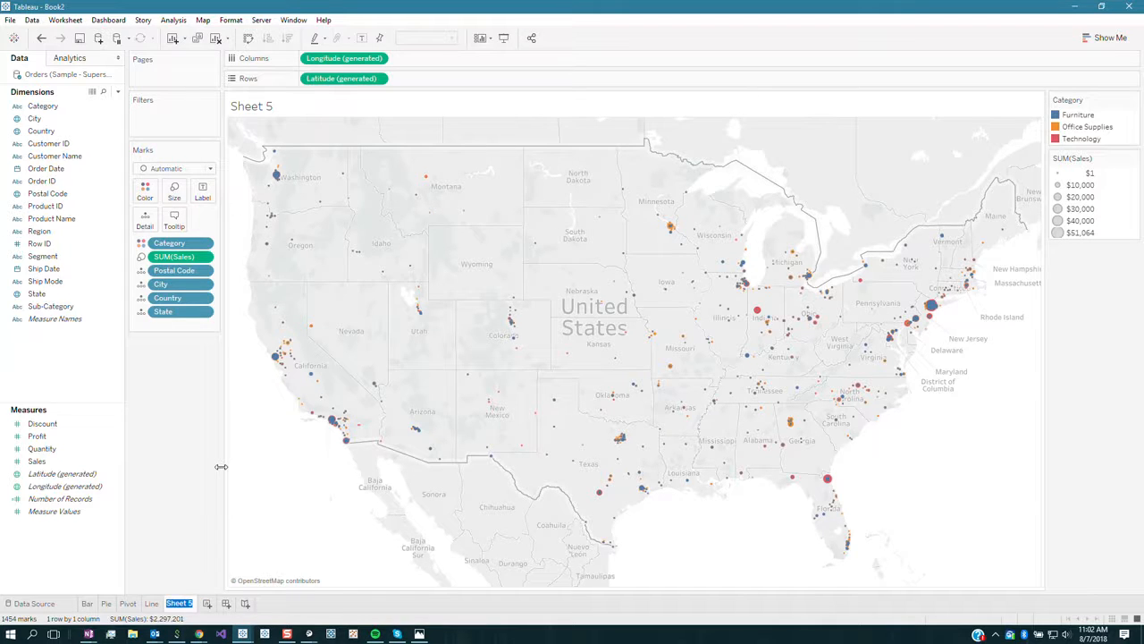
{"action": "type", "text": "Map"}
{"action": "key", "text": "Return"}
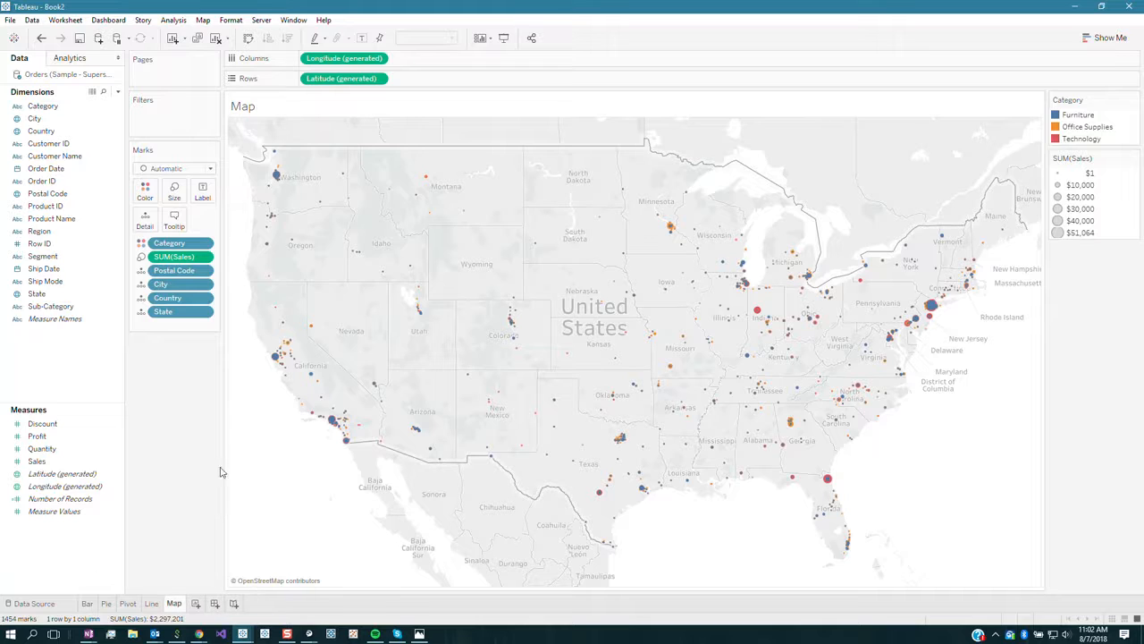
Create a dashboard with Bar and Pie side by side, Pivot across the row below, and Line and Map in the last row.
{"action": "left_click", "coordinate": [214, 605]}
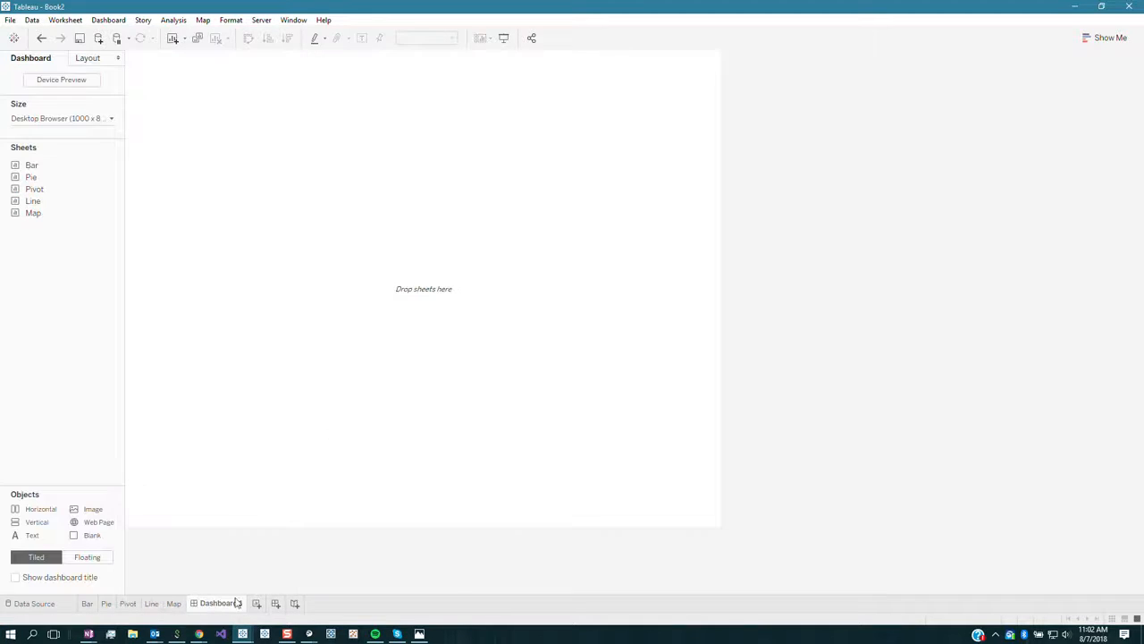
{"action": "mouse_move", "coordinate": [47, 175]}
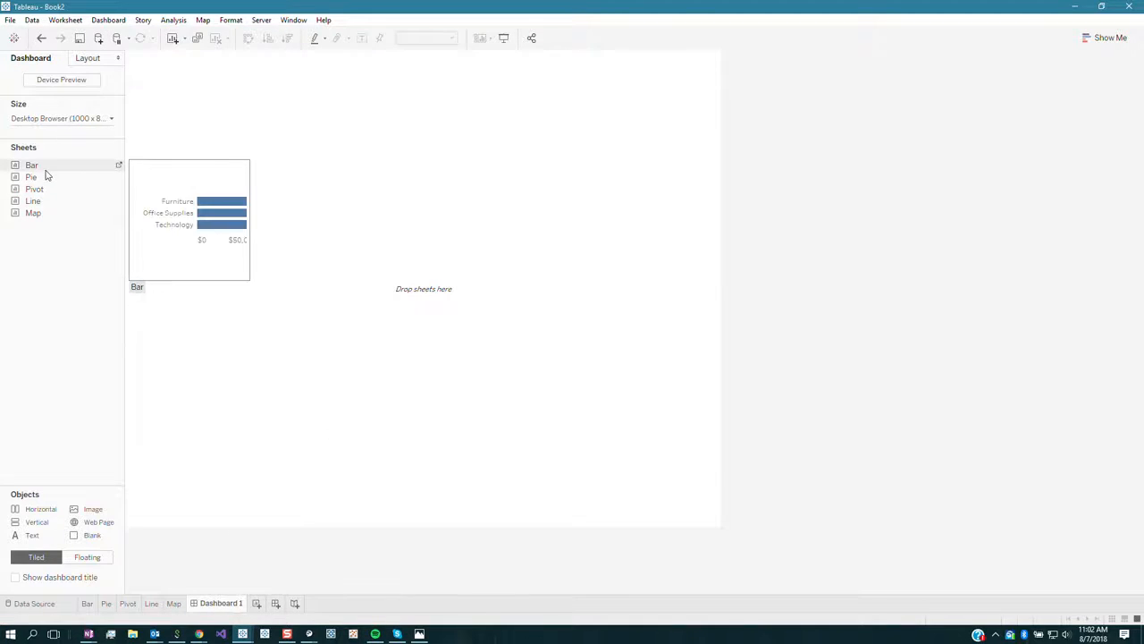
{"action": "left_click_drag", "start_coordinate": [40, 172], "coordinate": [178, 125]}
{"action": "left_click_drag", "start_coordinate": [31, 176], "coordinate": [677, 126]}
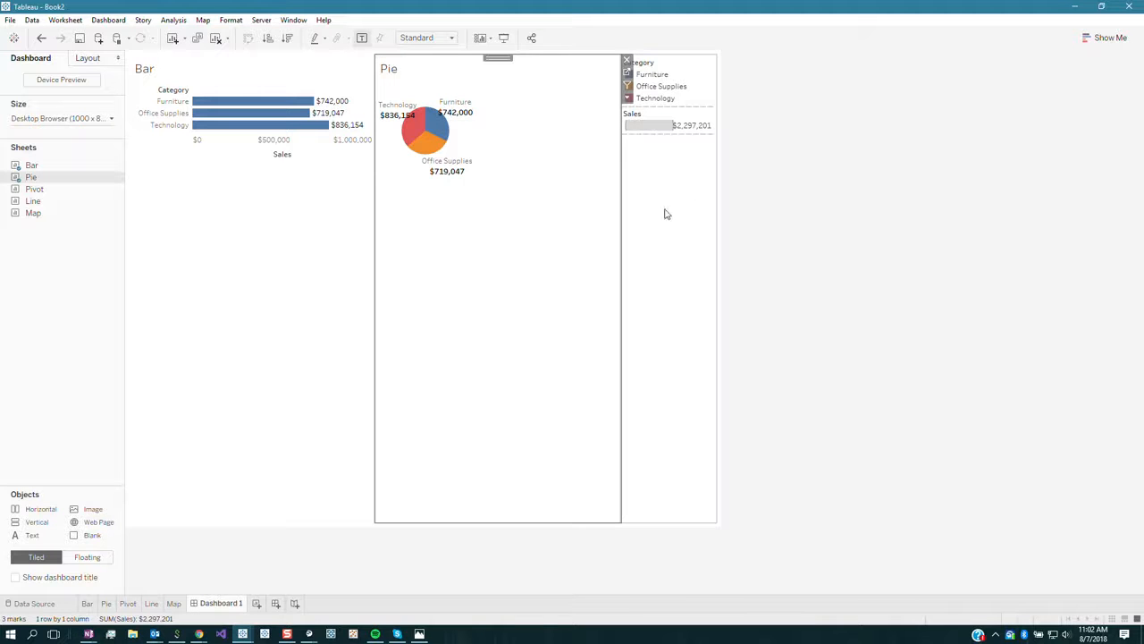
{"action": "mouse_move", "coordinate": [53, 191]}
{"action": "left_click_drag", "start_coordinate": [53, 190], "coordinate": [350, 522]}
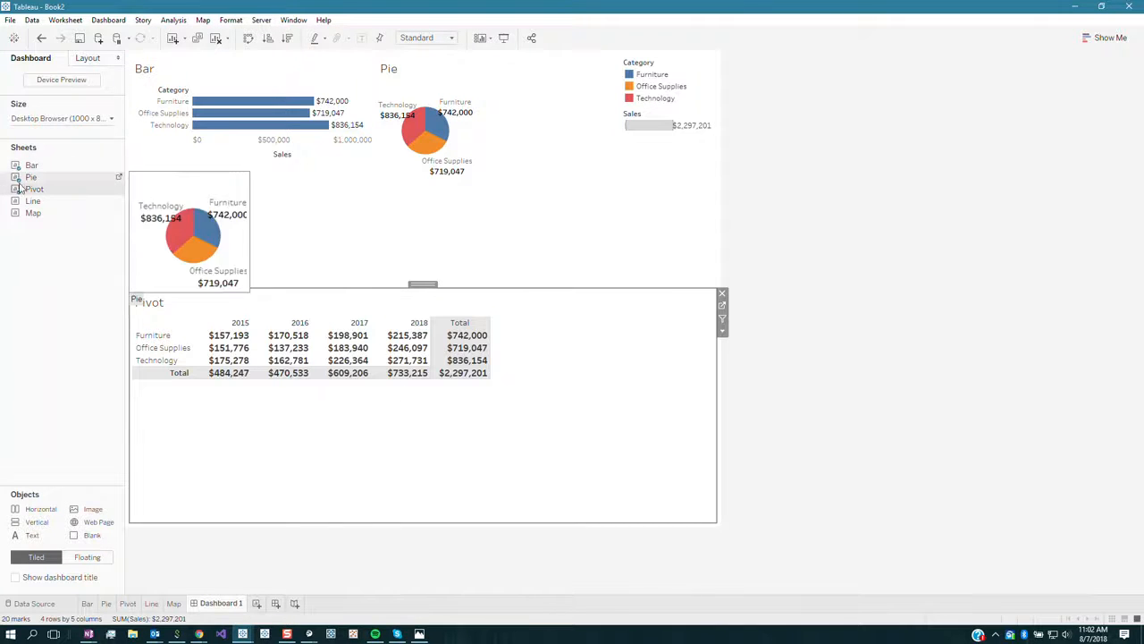
{"action": "left_click_drag", "start_coordinate": [33, 213], "coordinate": [524, 478]}
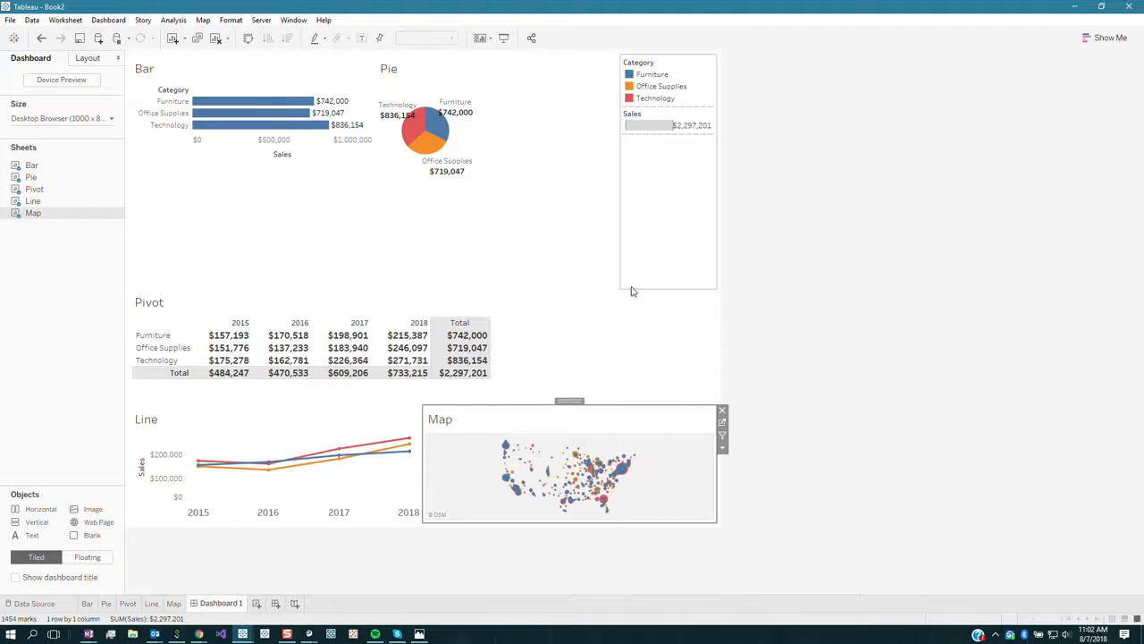
Remove the Category and Sales legend container, and shorten the Bar and Pie row so Pivot moves up and Line and Map gain height.
{"action": "left_click", "coordinate": [656, 189]}
{"action": "double_click", "coordinate": [669, 58]}
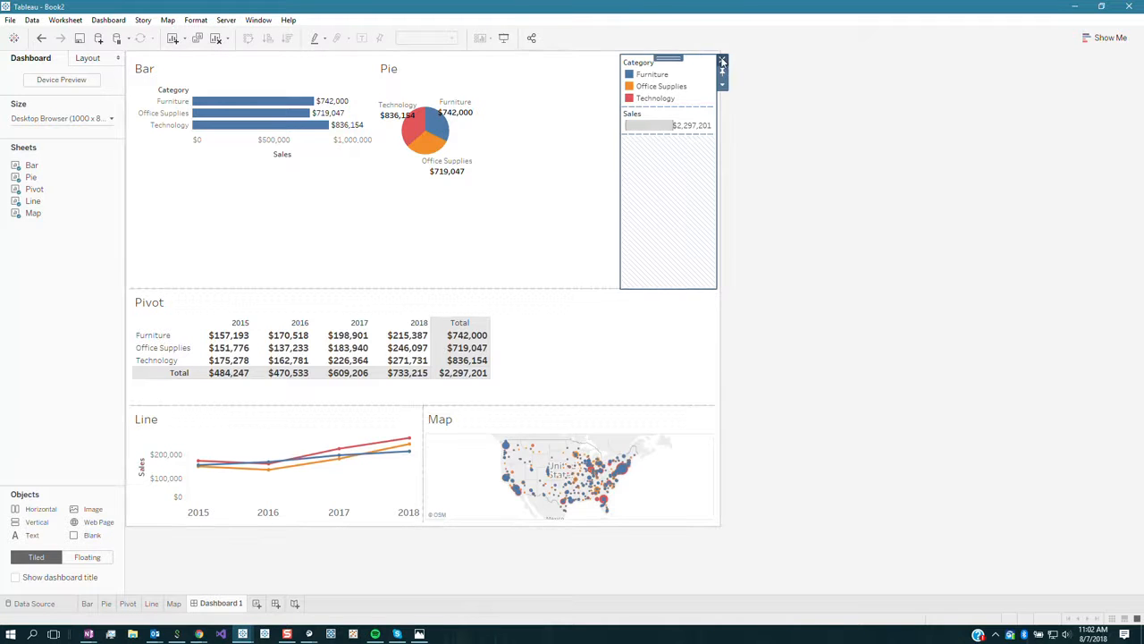
{"action": "left_click", "coordinate": [723, 60]}
{"action": "left_click", "coordinate": [659, 335]}
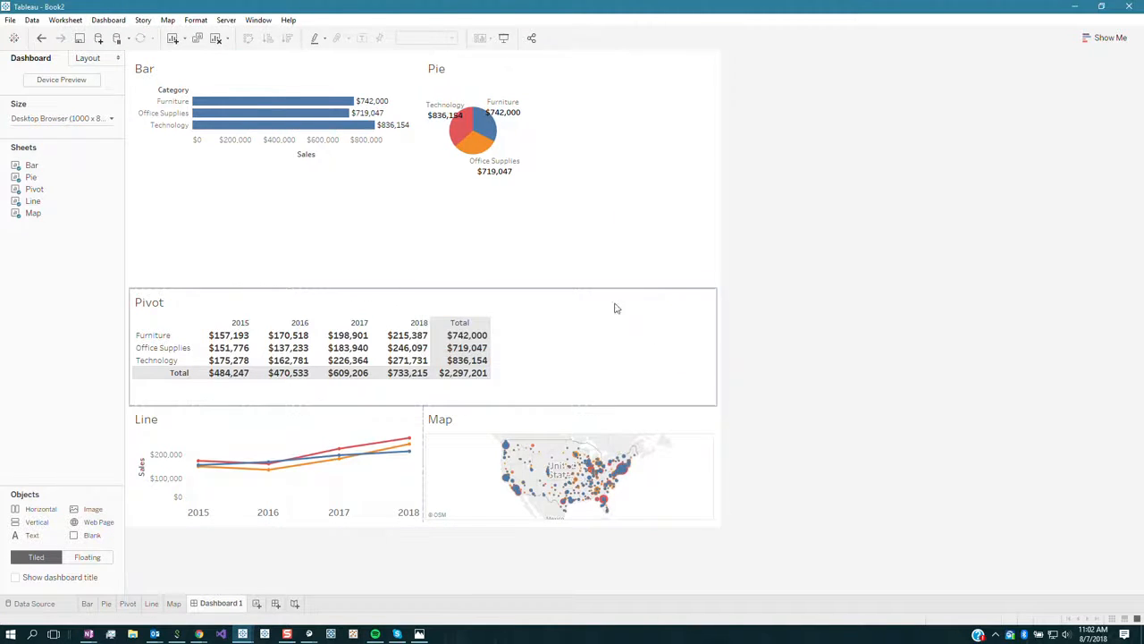
{"action": "left_click_drag", "start_coordinate": [506, 290], "coordinate": [515, 208]}
{"action": "left_click_drag", "start_coordinate": [488, 408], "coordinate": [485, 324]}
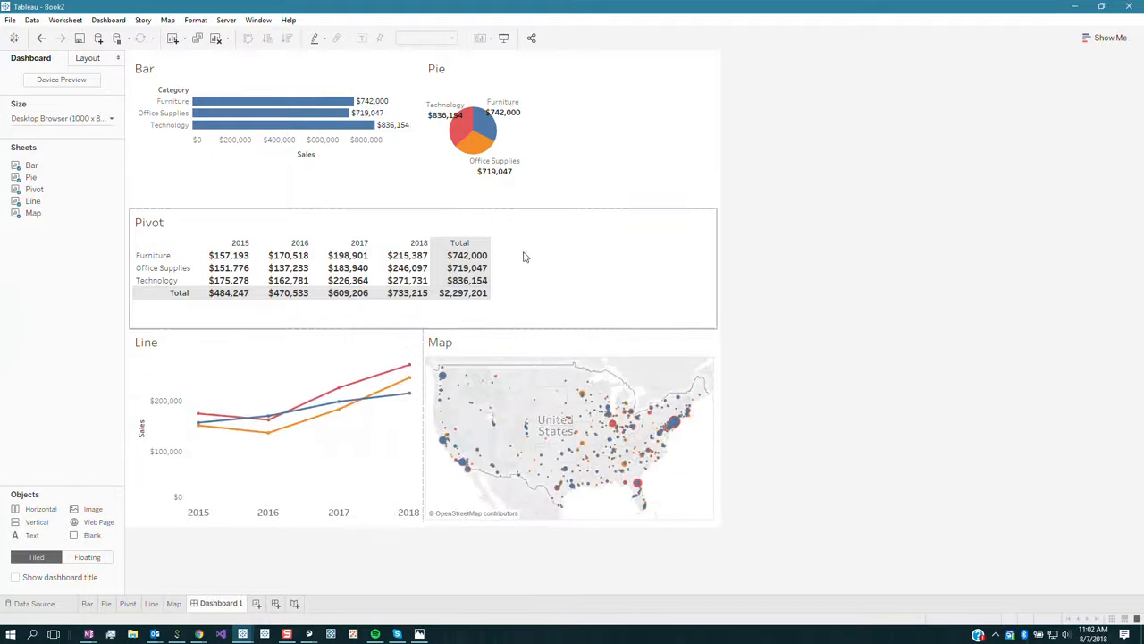
Set the fit of the Bar and Pie charts in the dashboard to Entire View.
{"action": "left_click", "coordinate": [382, 196]}
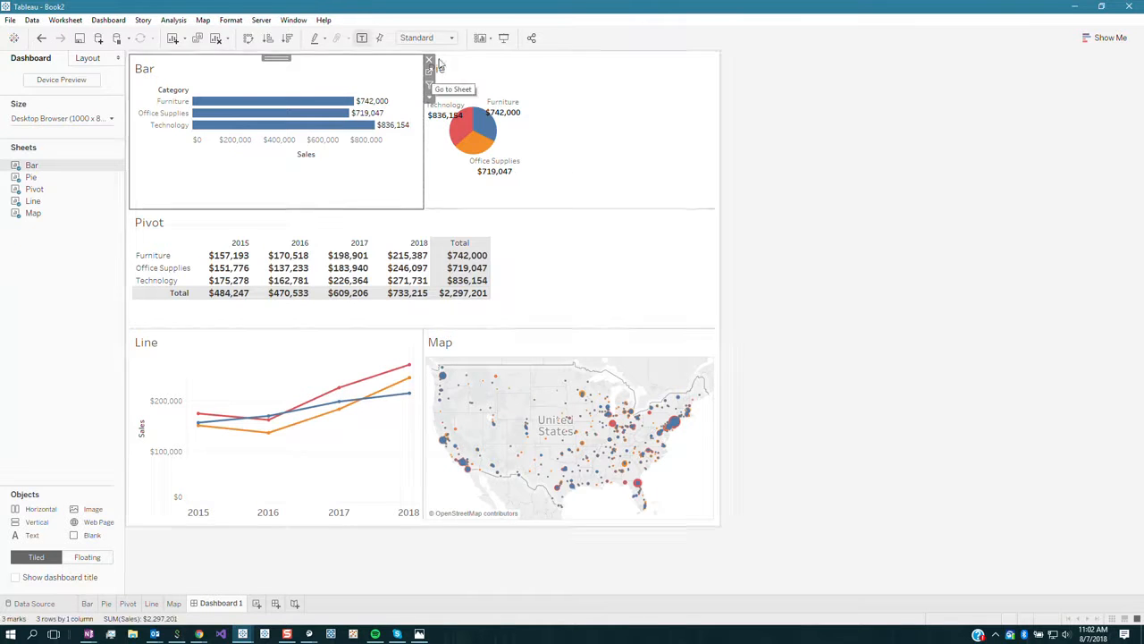
{"action": "left_click", "coordinate": [428, 99]}
{"action": "mouse_move", "coordinate": [501, 138]}
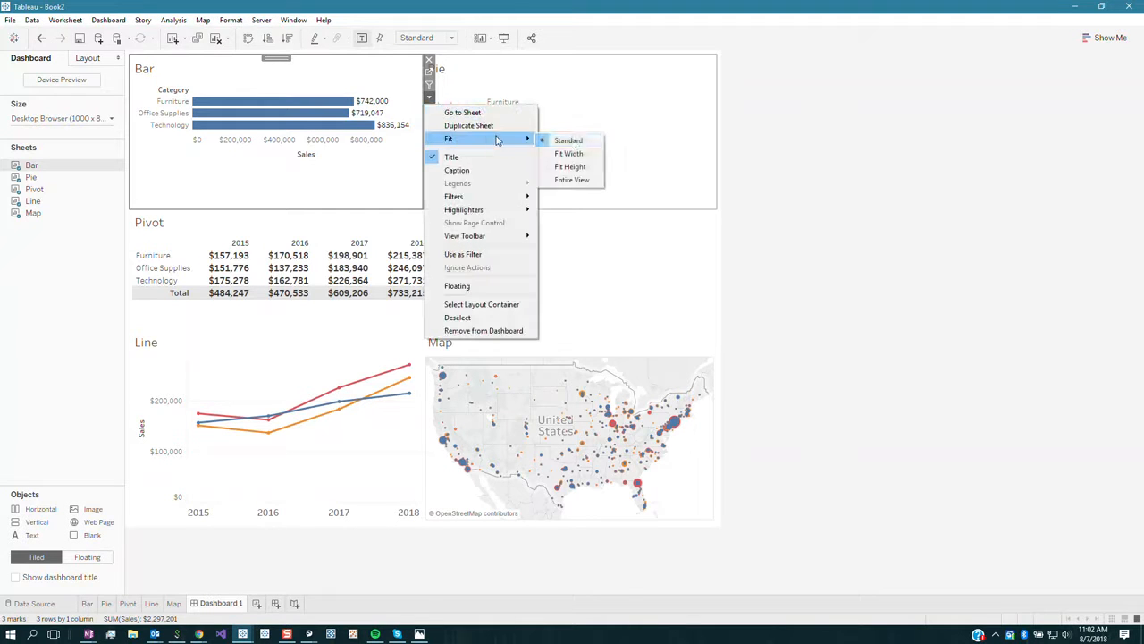
{"action": "left_click", "coordinate": [592, 180]}
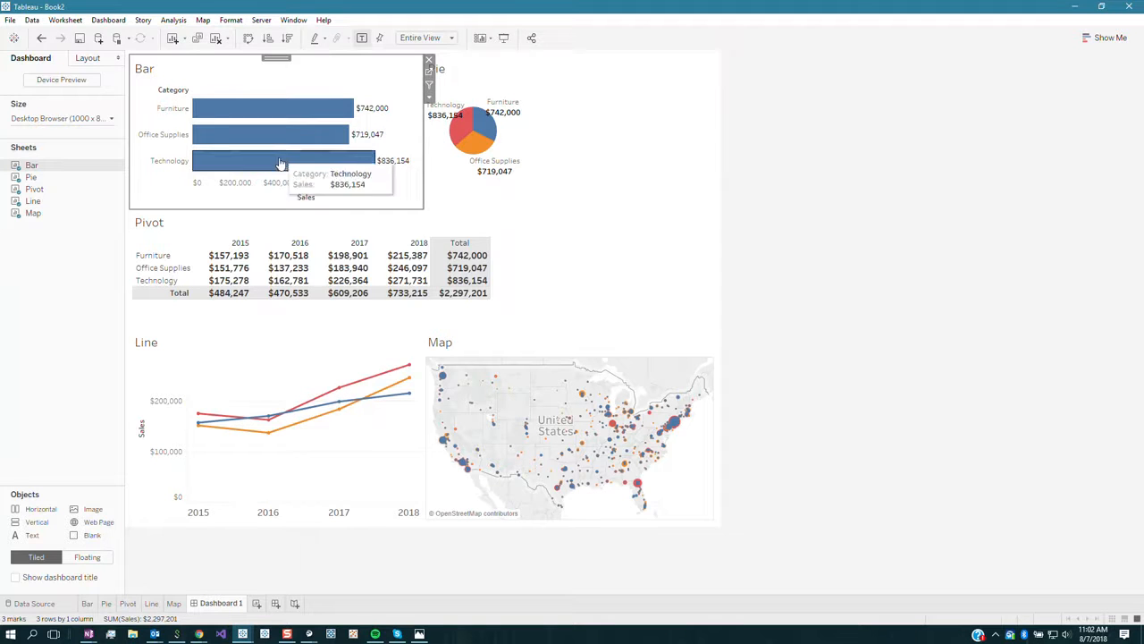
{"action": "left_click", "coordinate": [631, 93]}
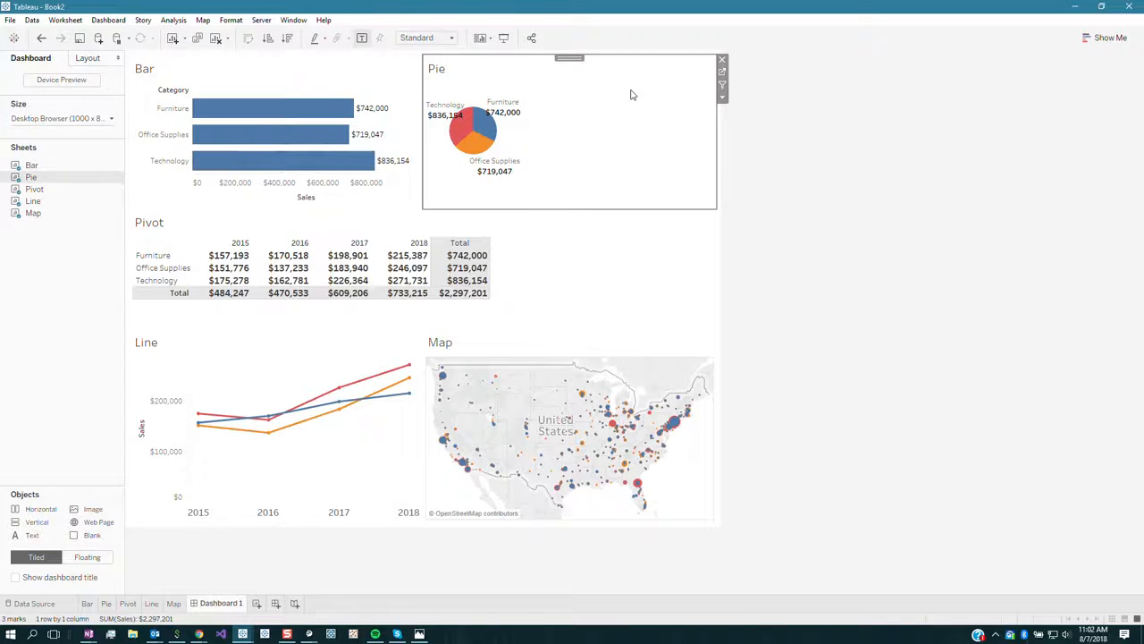
{"action": "left_click", "coordinate": [722, 96]}
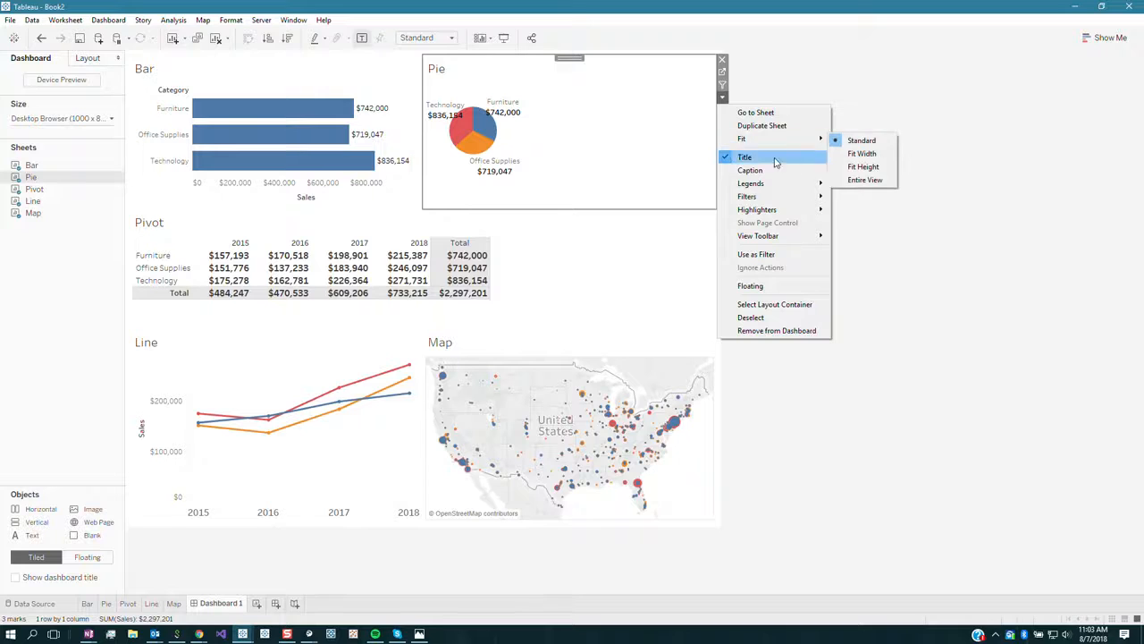
{"action": "left_click", "coordinate": [865, 179]}
Set the fit of the Pivot table and the Line chart in the dashboard to Entire View.
{"action": "left_click", "coordinate": [643, 277]}
{"action": "left_click", "coordinate": [723, 254]}
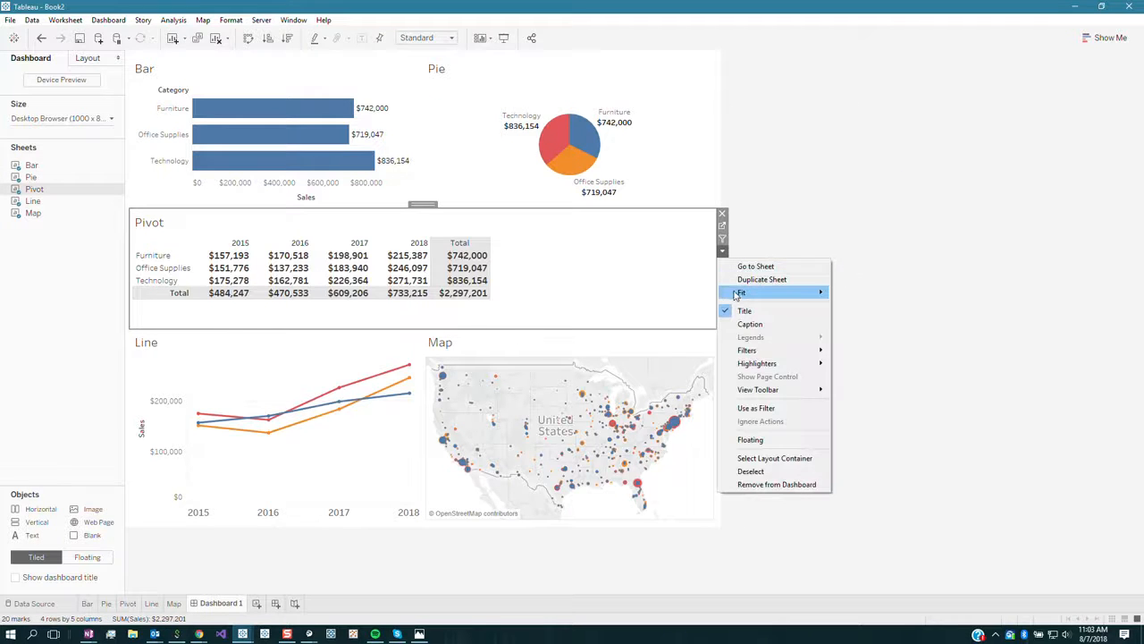
{"action": "left_click", "coordinate": [866, 334]}
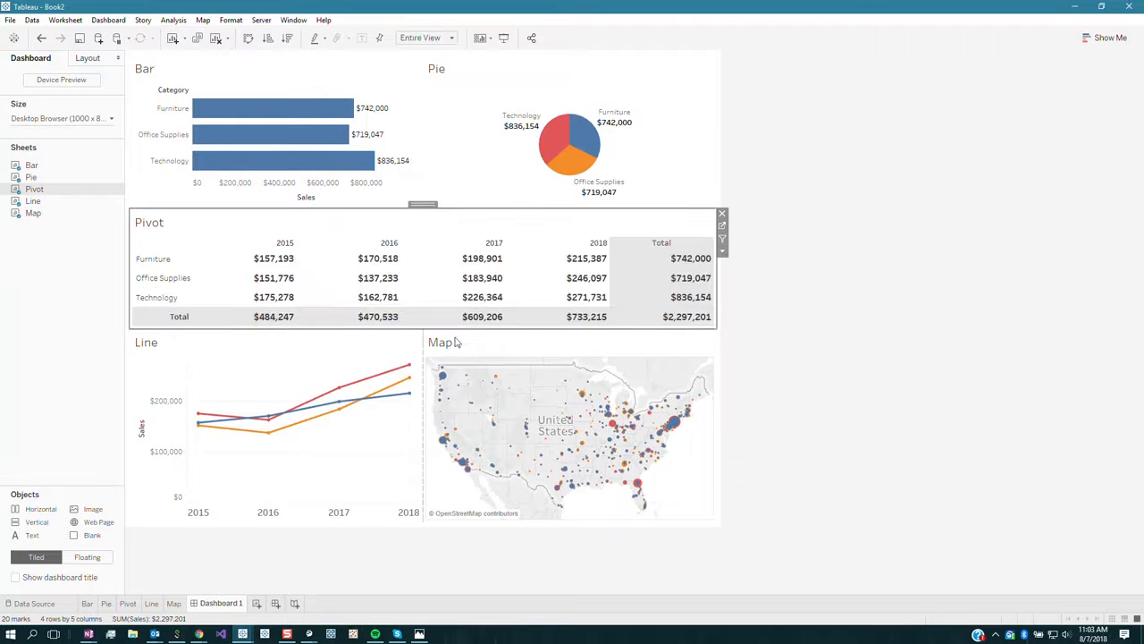
{"action": "left_click", "coordinate": [322, 354]}
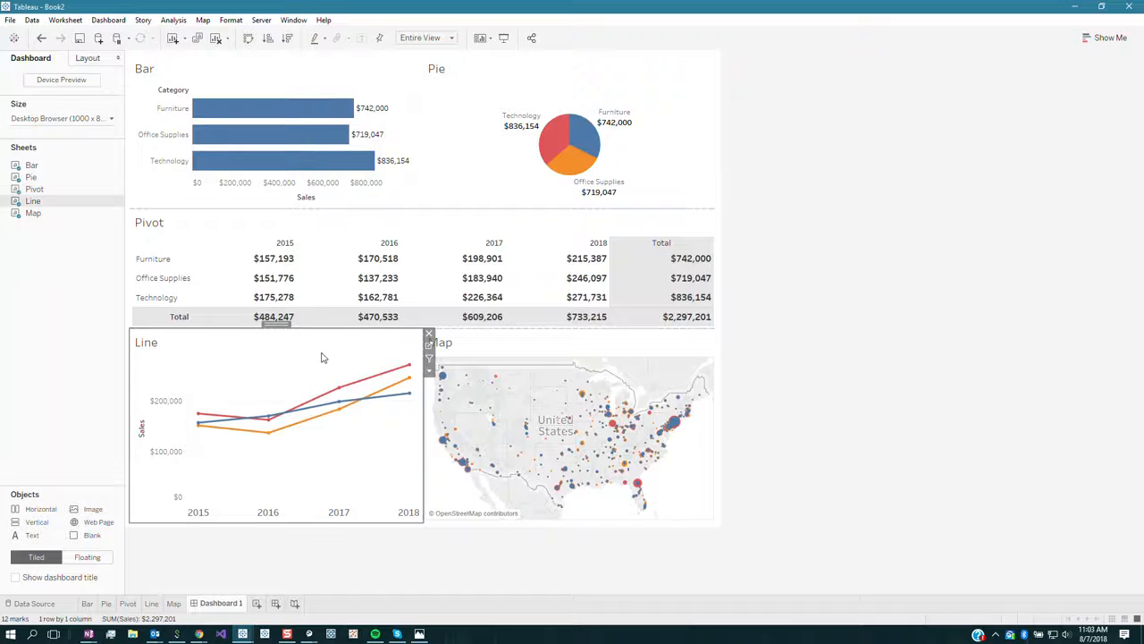
{"action": "left_click", "coordinate": [429, 371]}
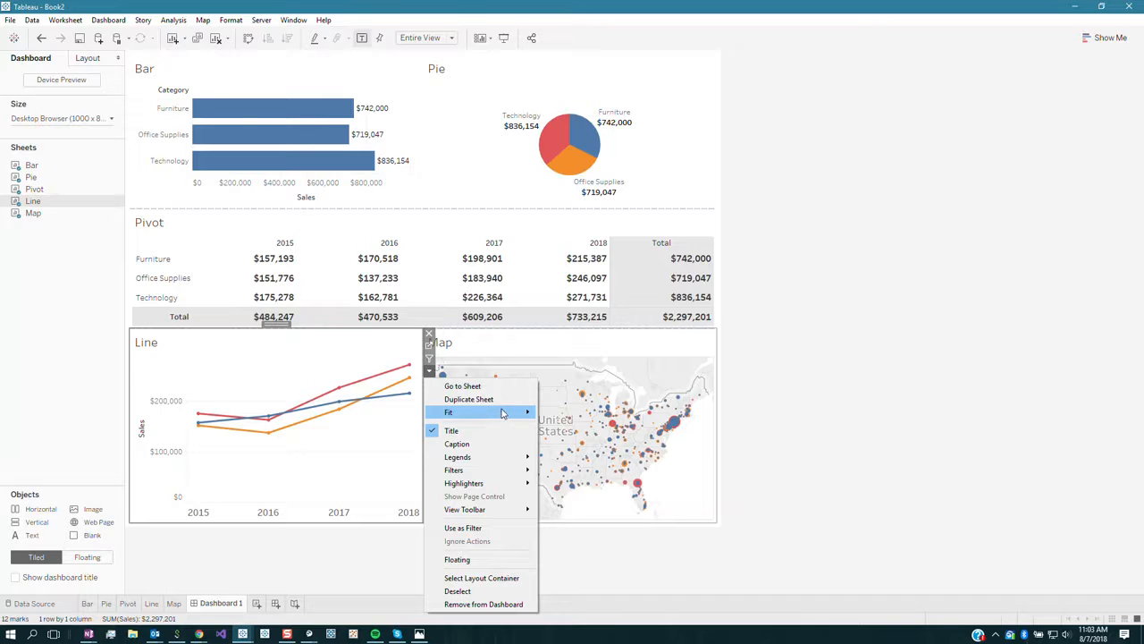
{"action": "mouse_move", "coordinate": [508, 412]}
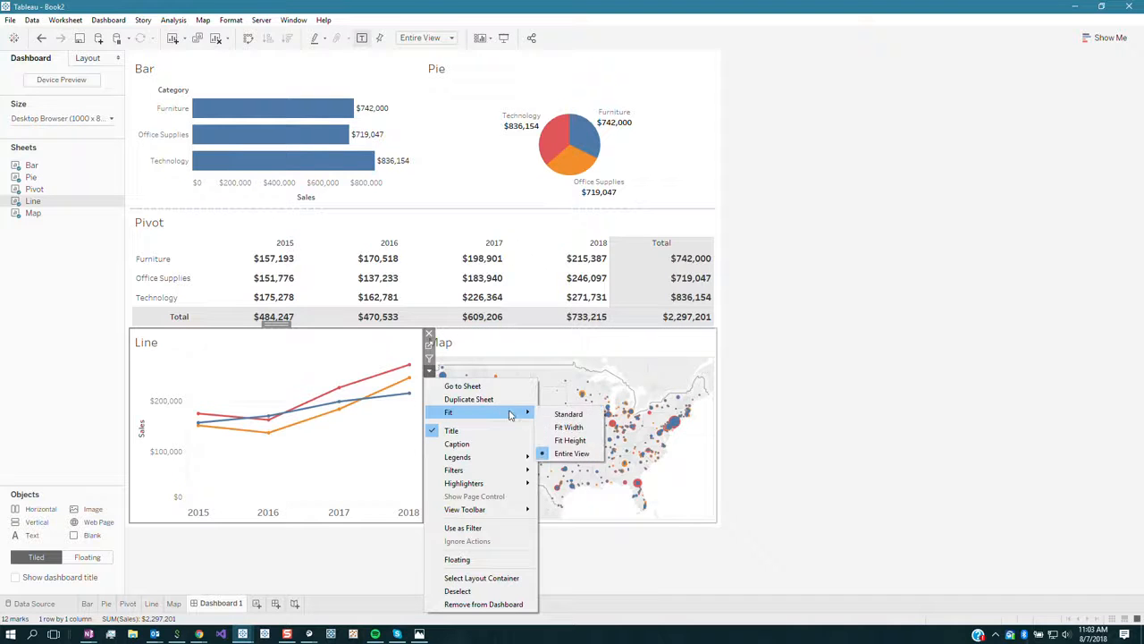
{"action": "left_click", "coordinate": [572, 454]}
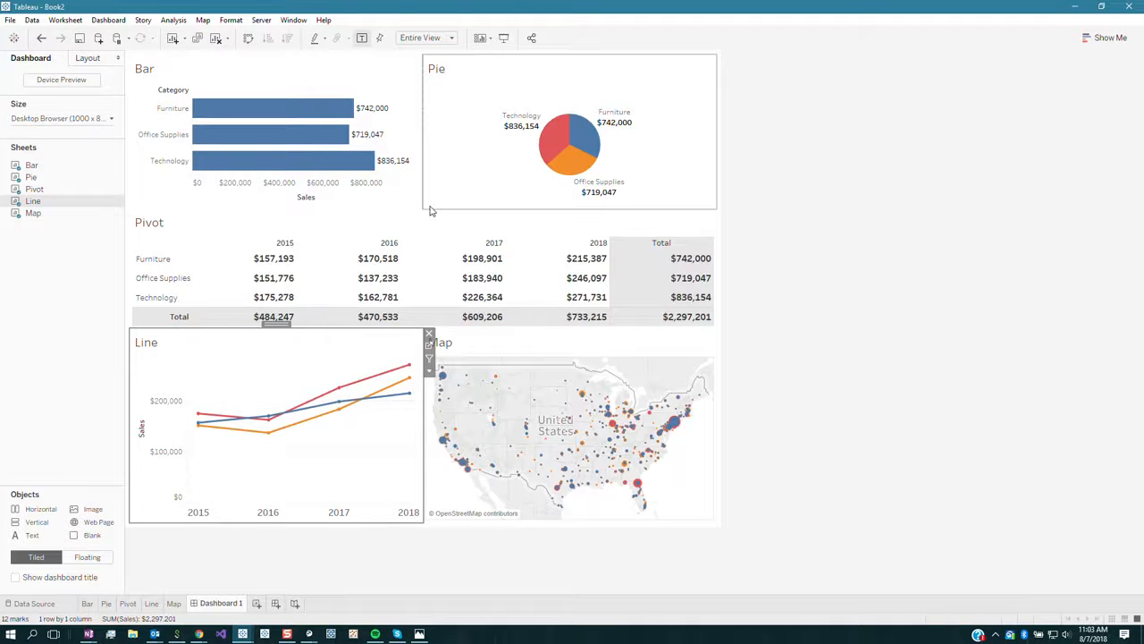
Review the Map view's available display settings, including View Toolbar and Map Options.
{"action": "left_click", "coordinate": [638, 336]}
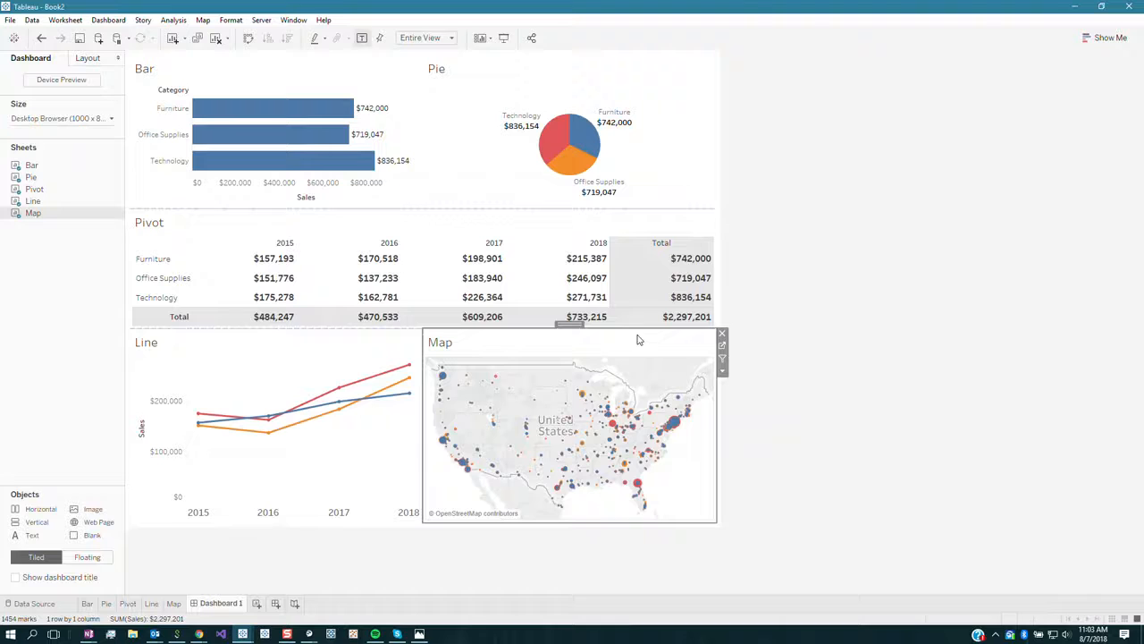
{"action": "left_click", "coordinate": [722, 370]}
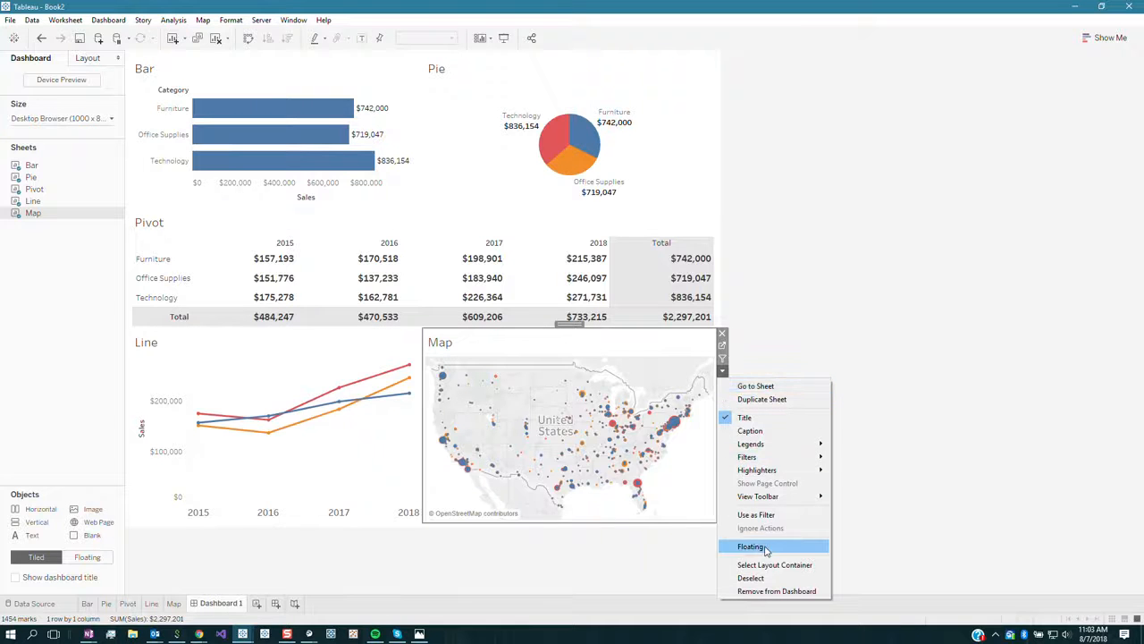
{"action": "mouse_move", "coordinate": [778, 500]}
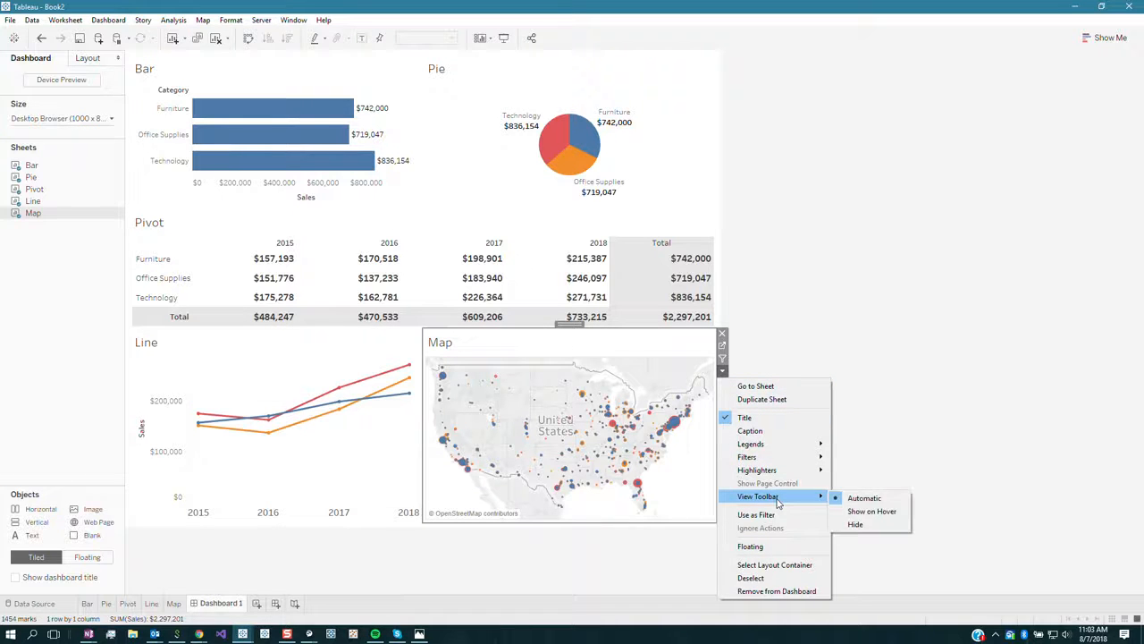
{"action": "left_click", "coordinate": [648, 354]}
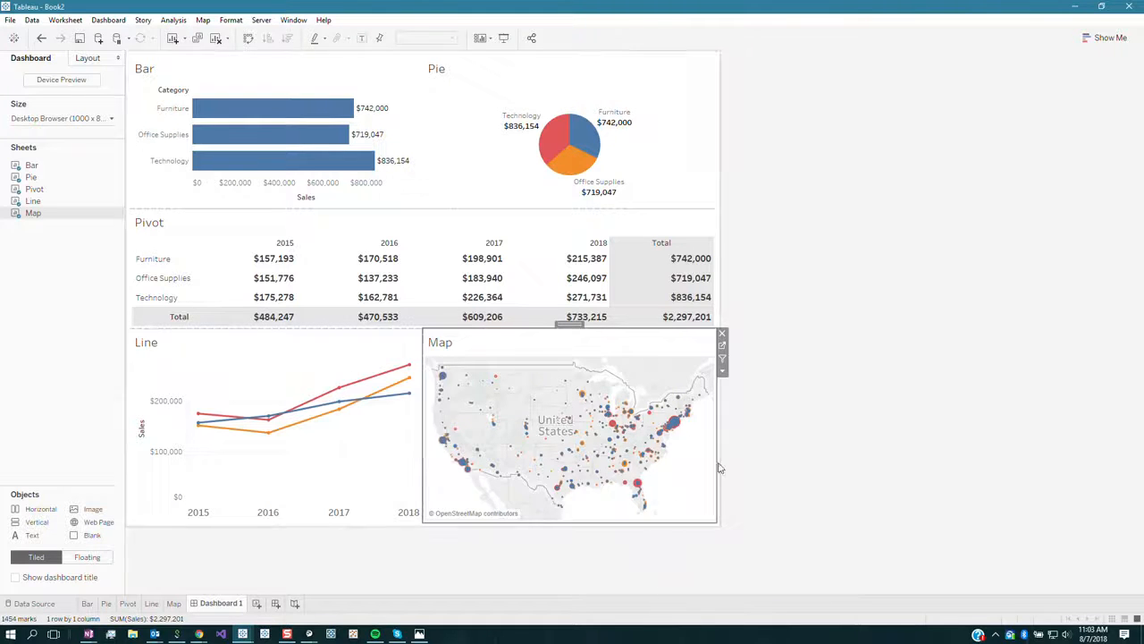
{"action": "mouse_move", "coordinate": [466, 444]}
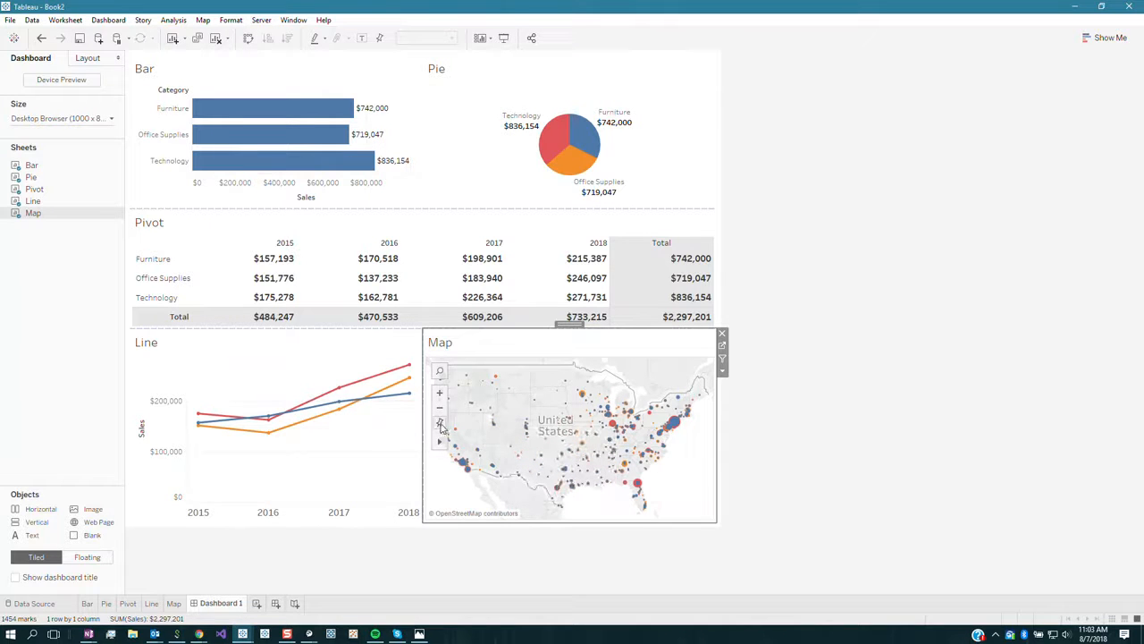
{"action": "left_click", "coordinate": [203, 19]}
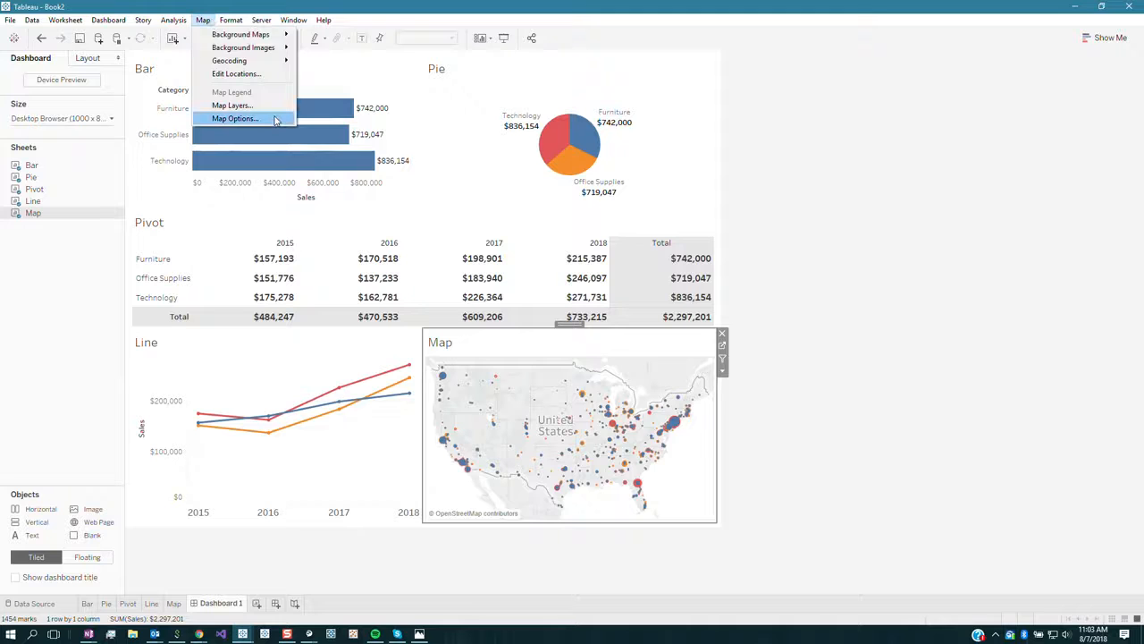
{"action": "left_click", "coordinate": [234, 118]}
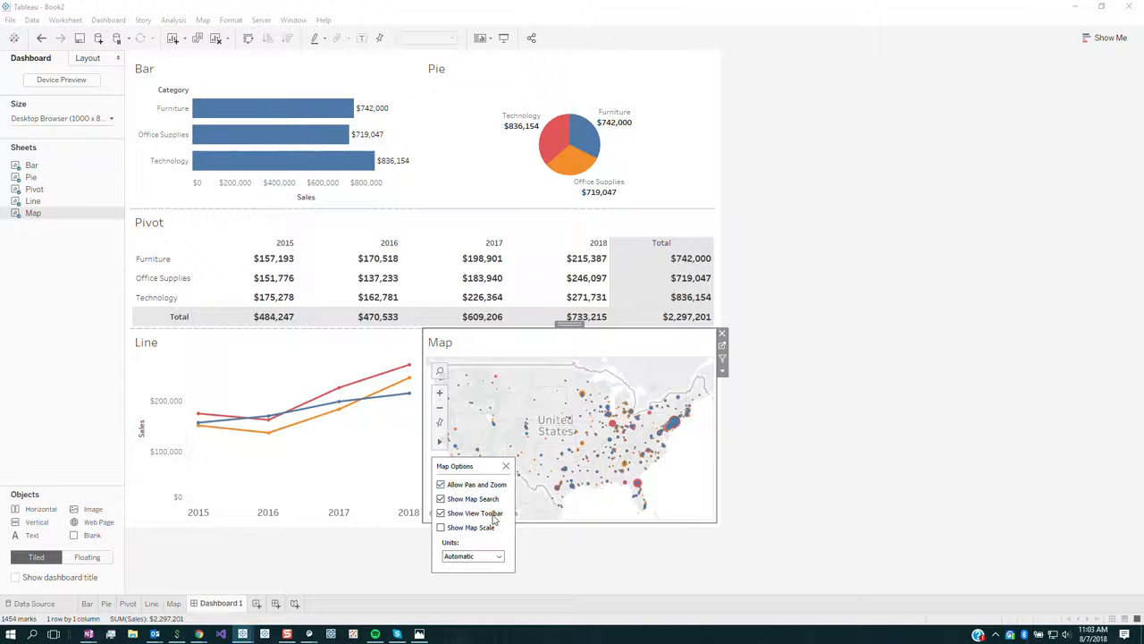
Inspect the details of individual marks on the dashboard map and clear the mark selection.
{"action": "left_click", "coordinate": [587, 435]}
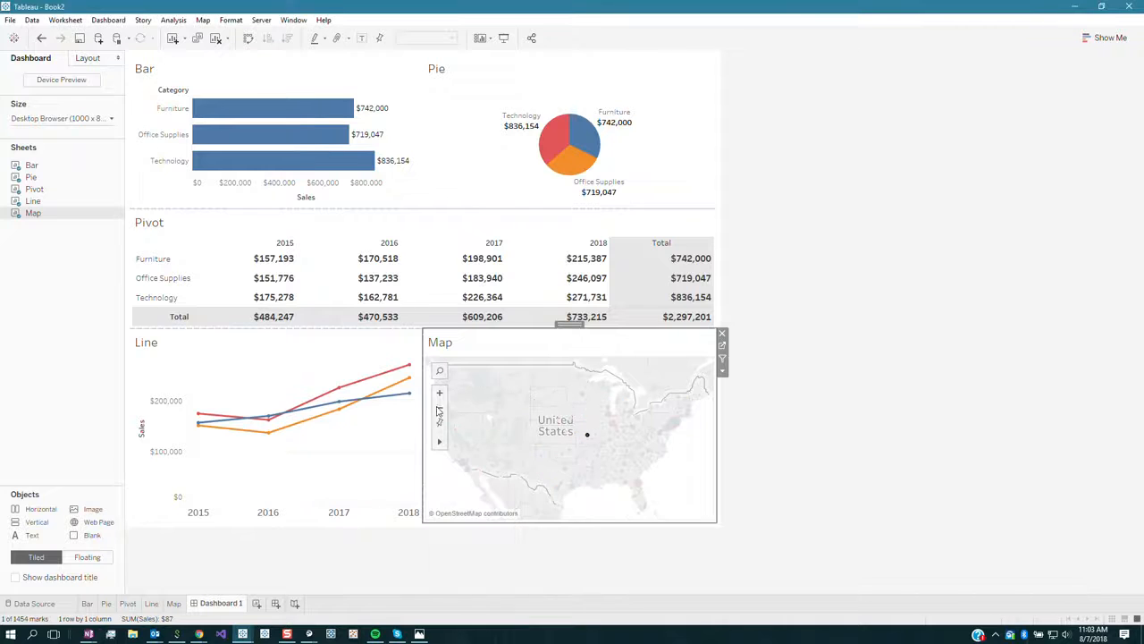
{"action": "mouse_move", "coordinate": [648, 447]}
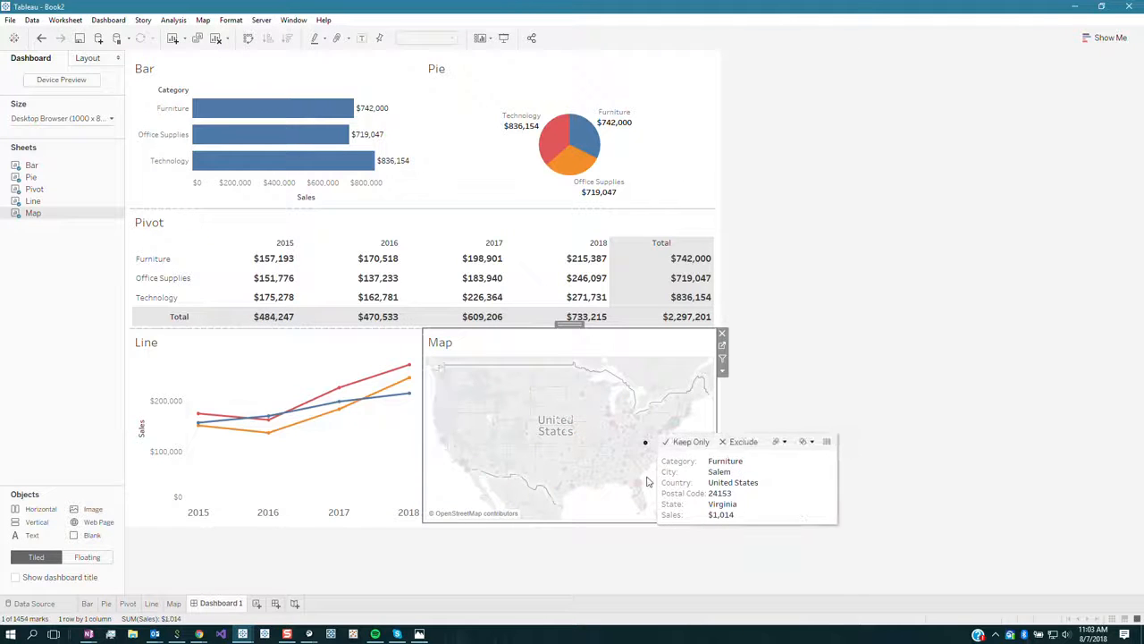
{"action": "left_click", "coordinate": [600, 501]}
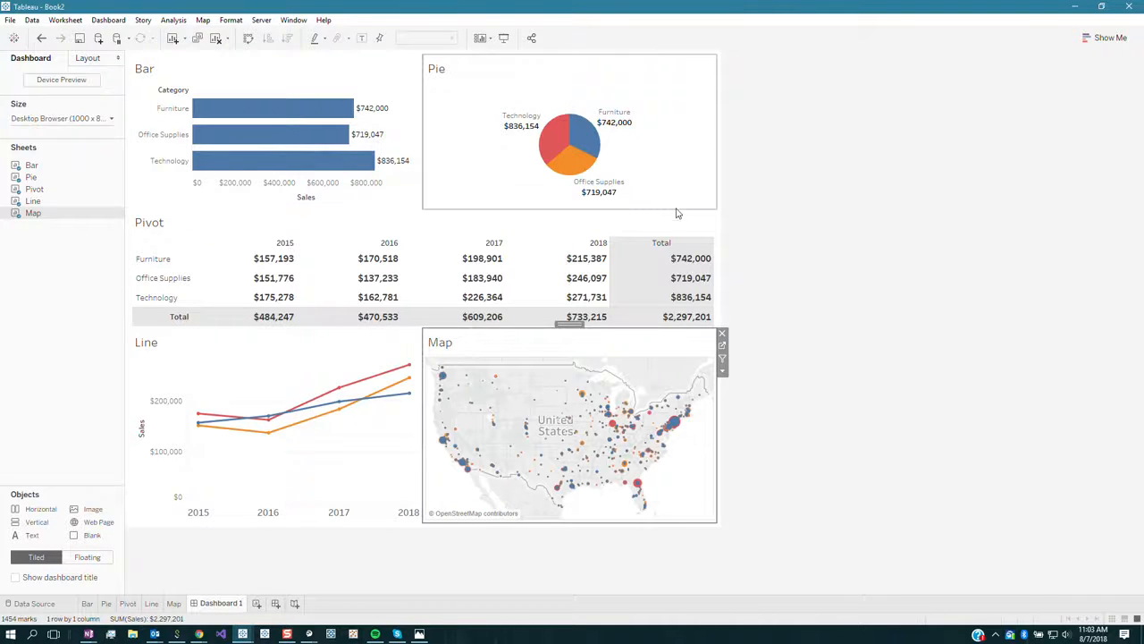
Hide the titles of the Map, Line and Pivot views in the dashboard.
{"action": "right_click", "coordinate": [504, 352]}
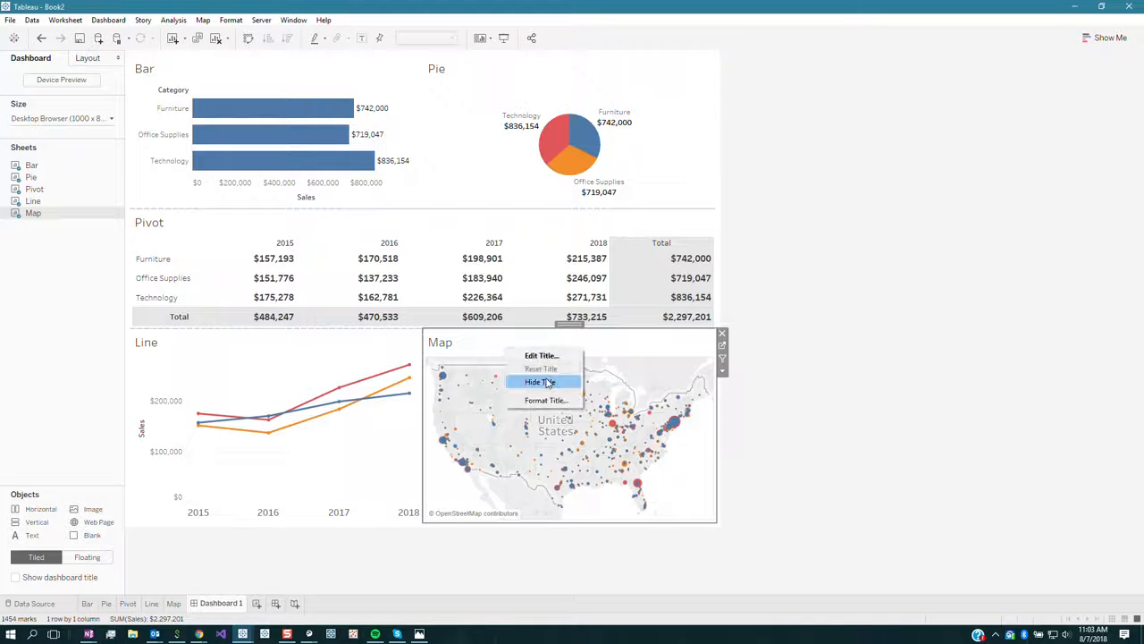
{"action": "left_click", "coordinate": [370, 358]}
{"action": "right_click", "coordinate": [377, 359]}
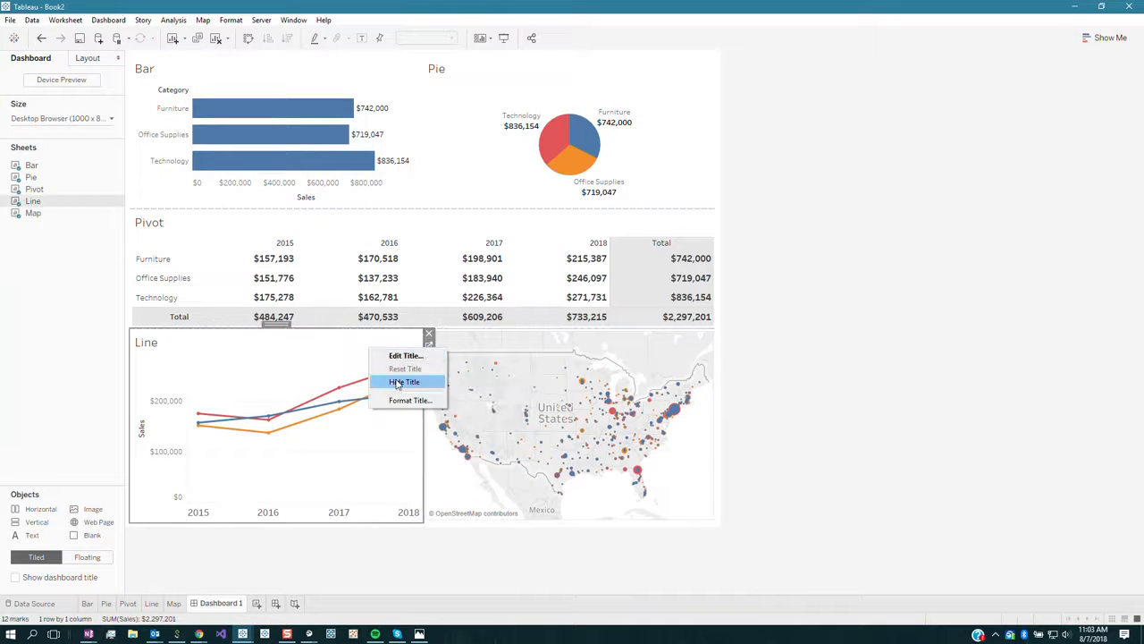
{"action": "left_click", "coordinate": [404, 382]}
{"action": "left_click", "coordinate": [352, 234]}
{"action": "right_click", "coordinate": [351, 235]}
{"action": "left_click", "coordinate": [375, 265]}
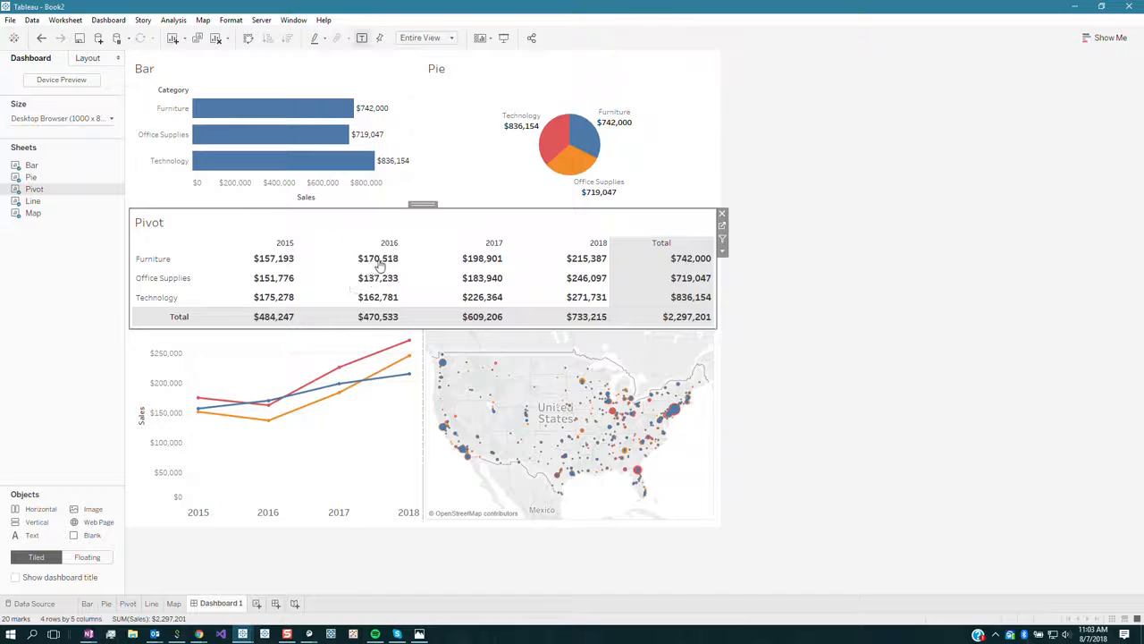
Hide the titles of the Bar and Pie charts in the dashboard.
{"action": "left_click", "coordinate": [342, 65]}
{"action": "right_click", "coordinate": [343, 64]}
{"action": "left_click", "coordinate": [402, 94]}
{"action": "left_click", "coordinate": [526, 69]}
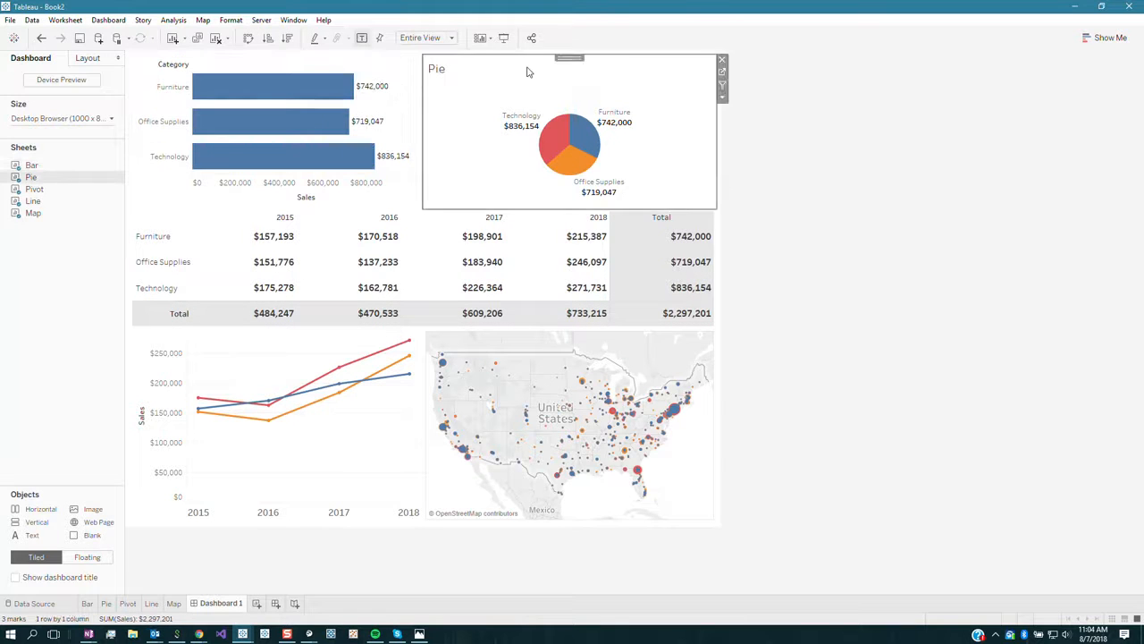
{"action": "right_click", "coordinate": [526, 69]}
{"action": "left_click", "coordinate": [556, 101]}
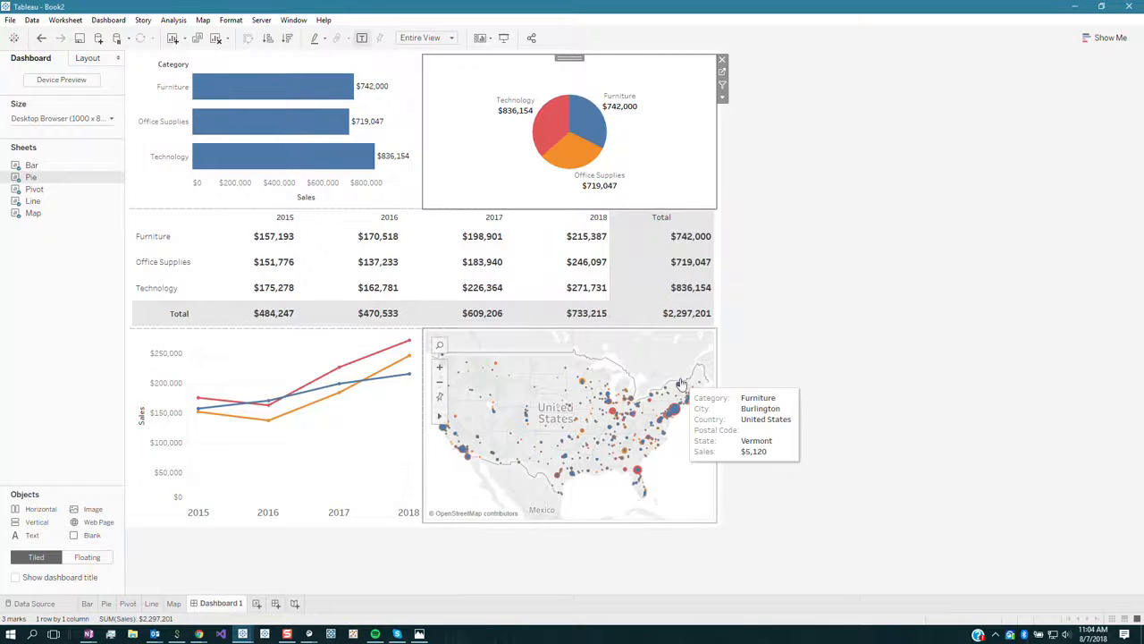